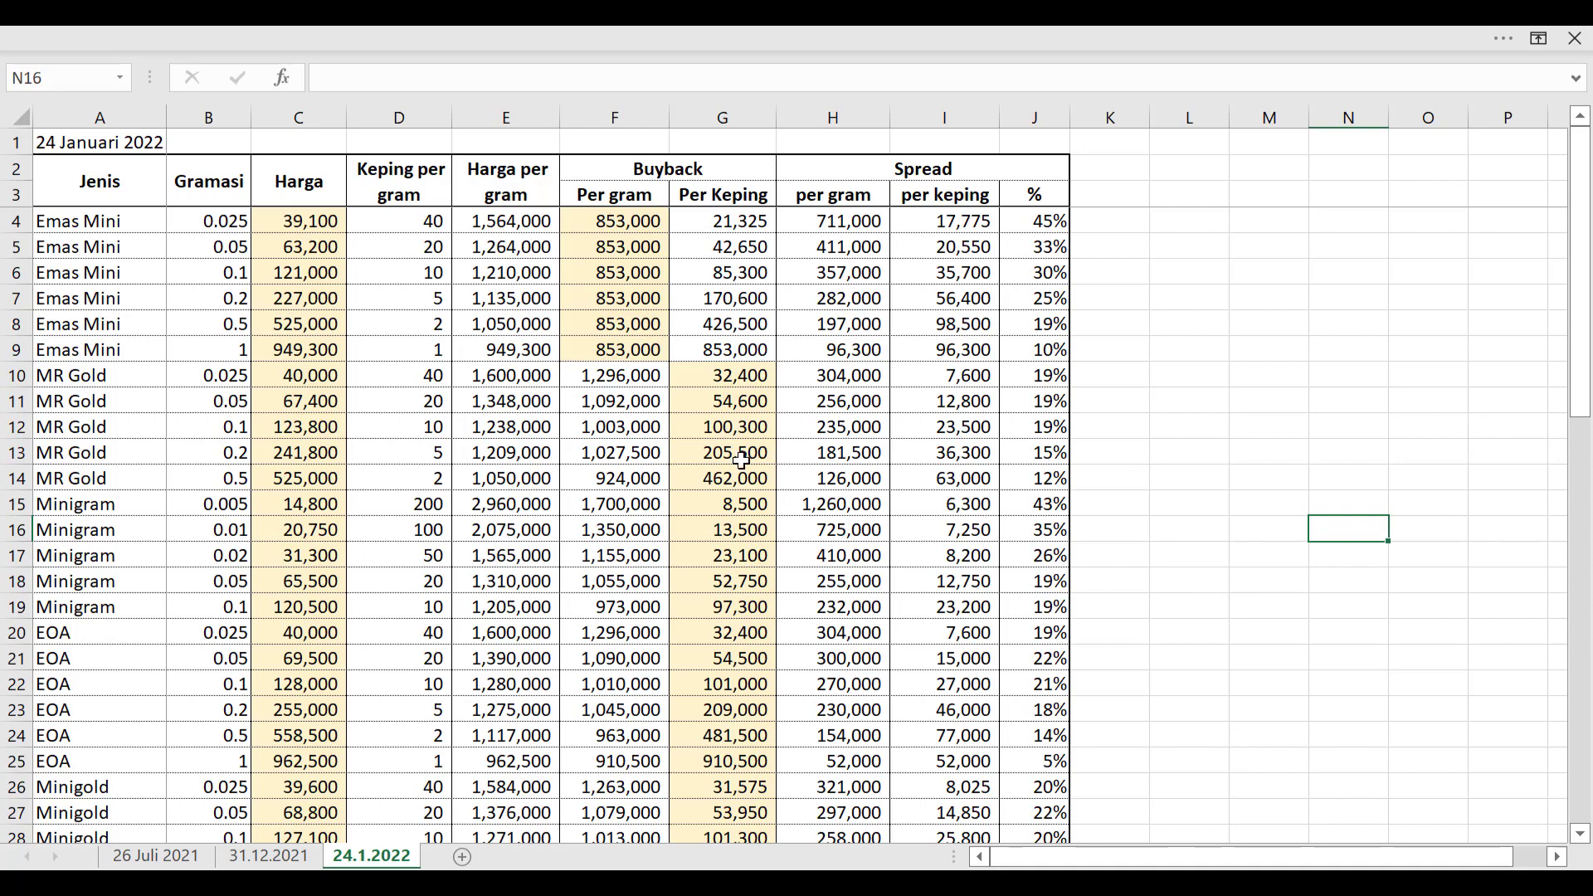
# Examine the gold types, prices and spread percentages on the 26 Juli 2021 and 31.12.2021 sheets
pyautogui.click(204, 857)
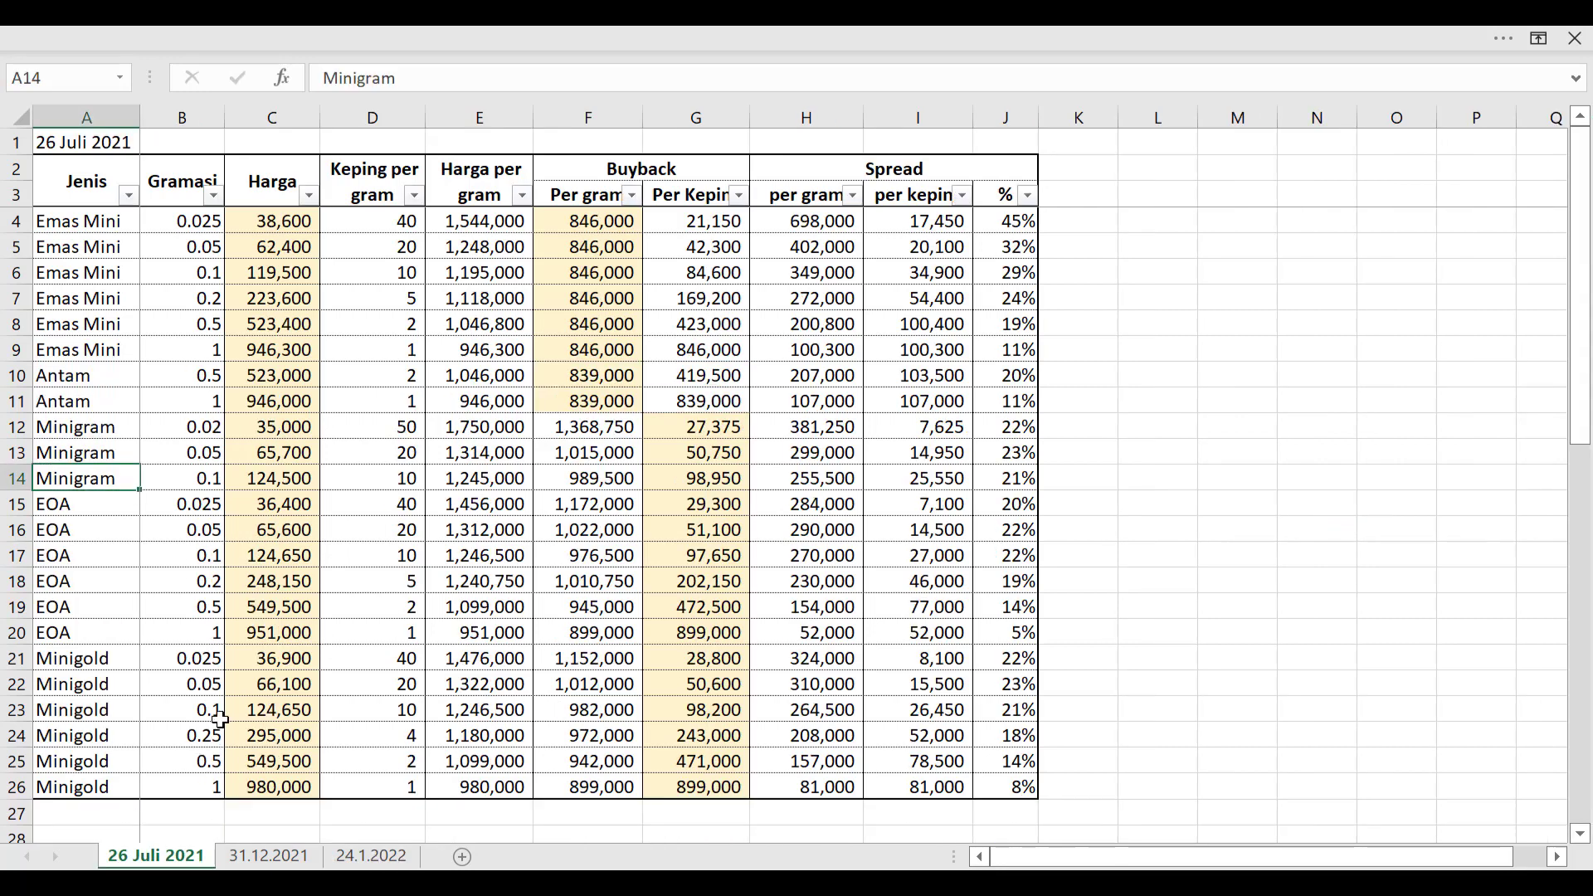
pyautogui.click(270, 533)
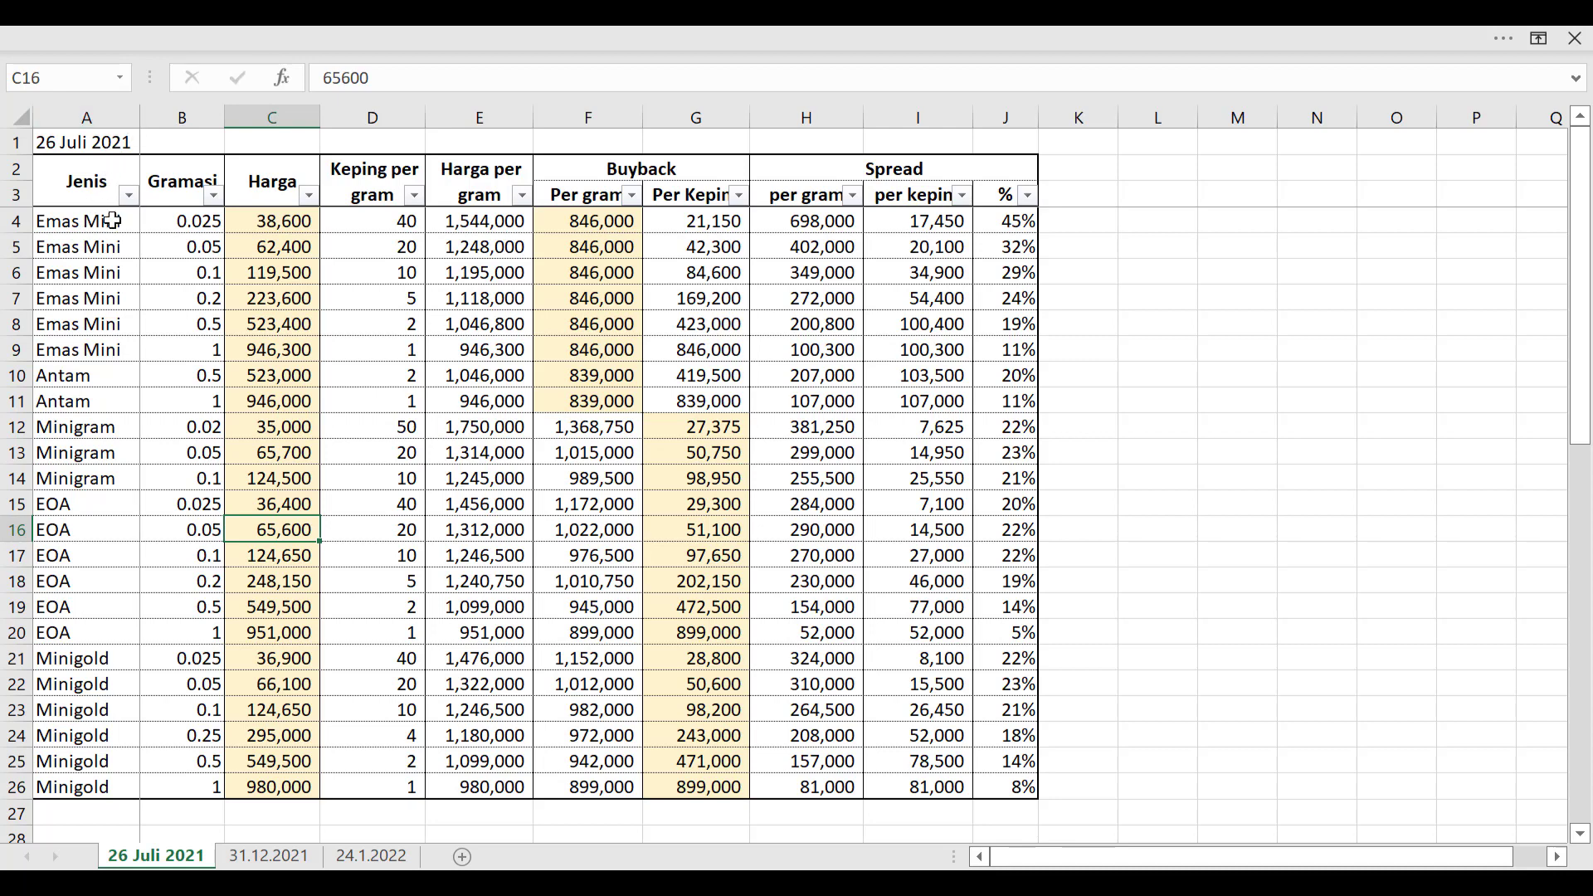
pyautogui.moveTo(117, 221); pyautogui.dragTo(125, 762)
pyautogui.moveTo(1017, 221); pyautogui.dragTo(1021, 788)
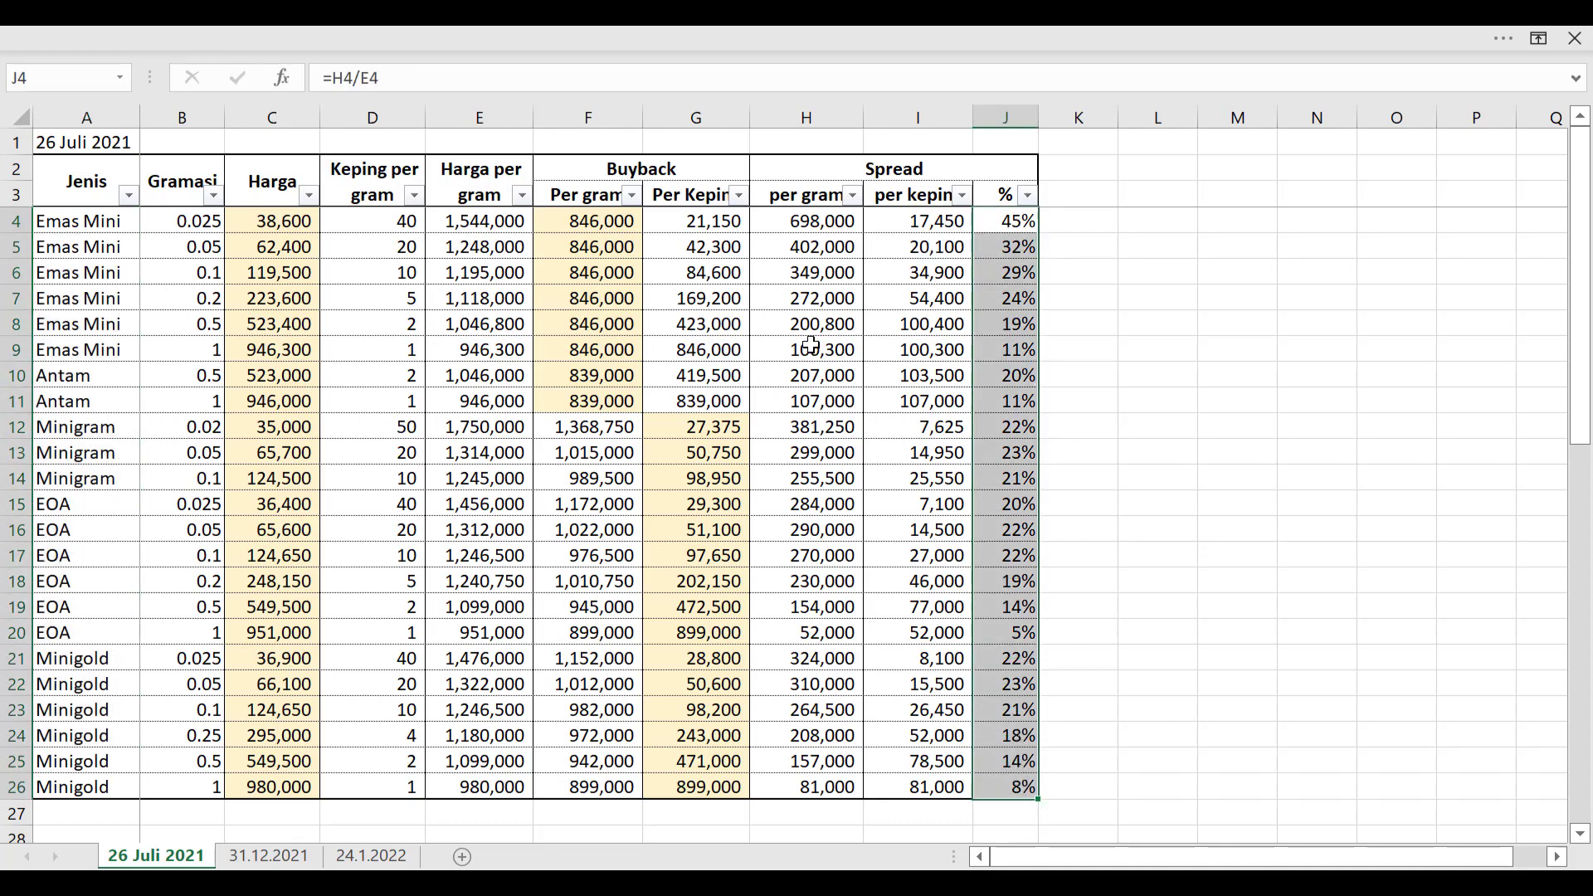
pyautogui.click(263, 856)
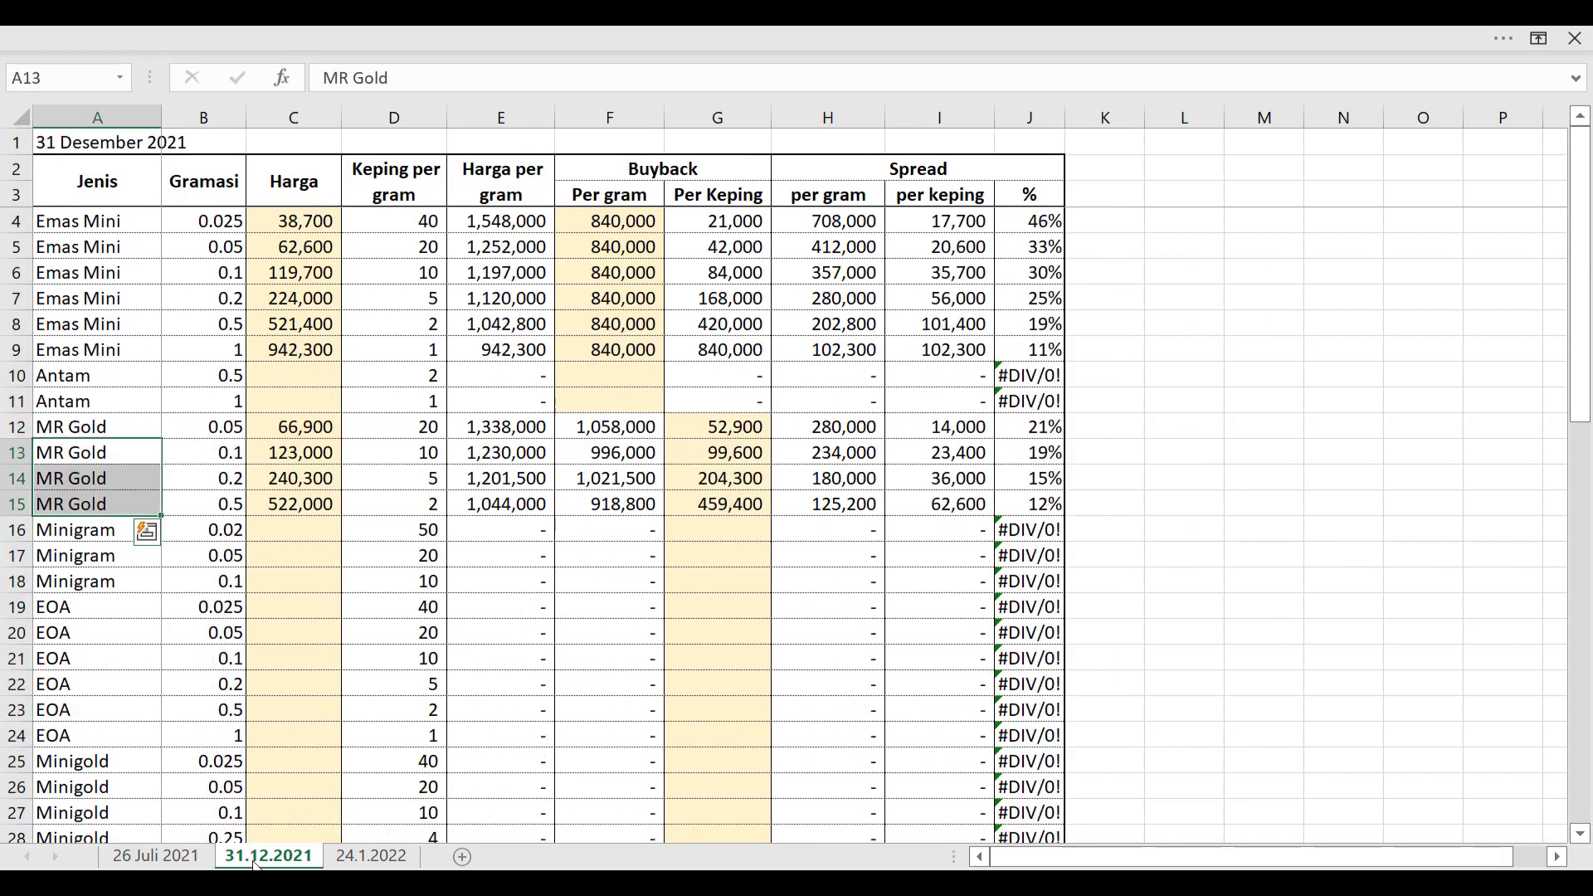
pyautogui.click(299, 631)
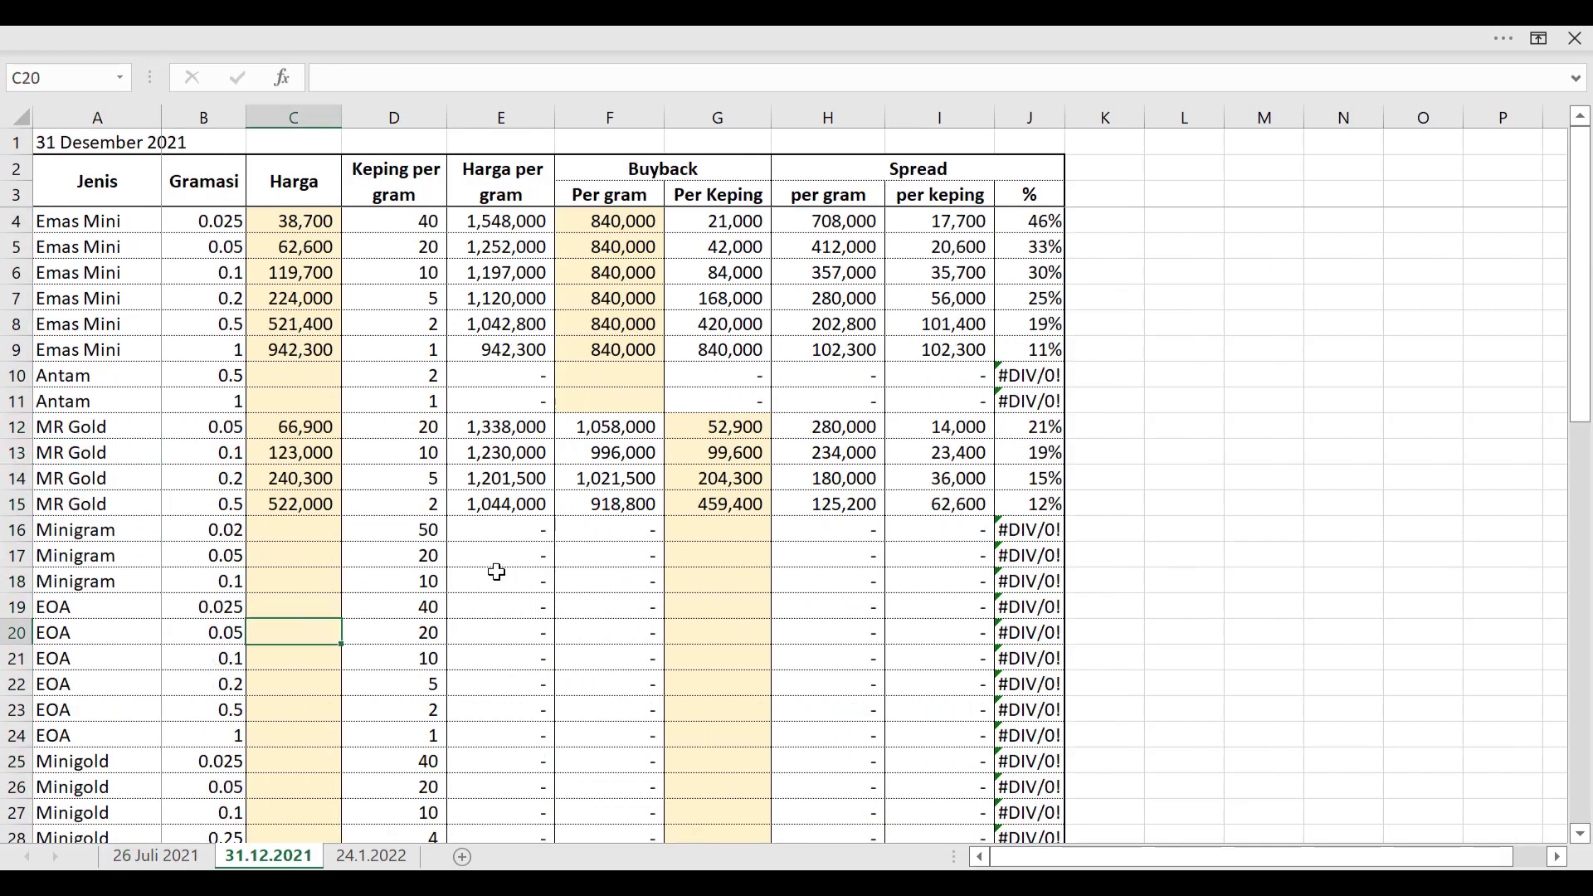
pyautogui.moveTo(169, 658); pyautogui.dragTo(438, 656)
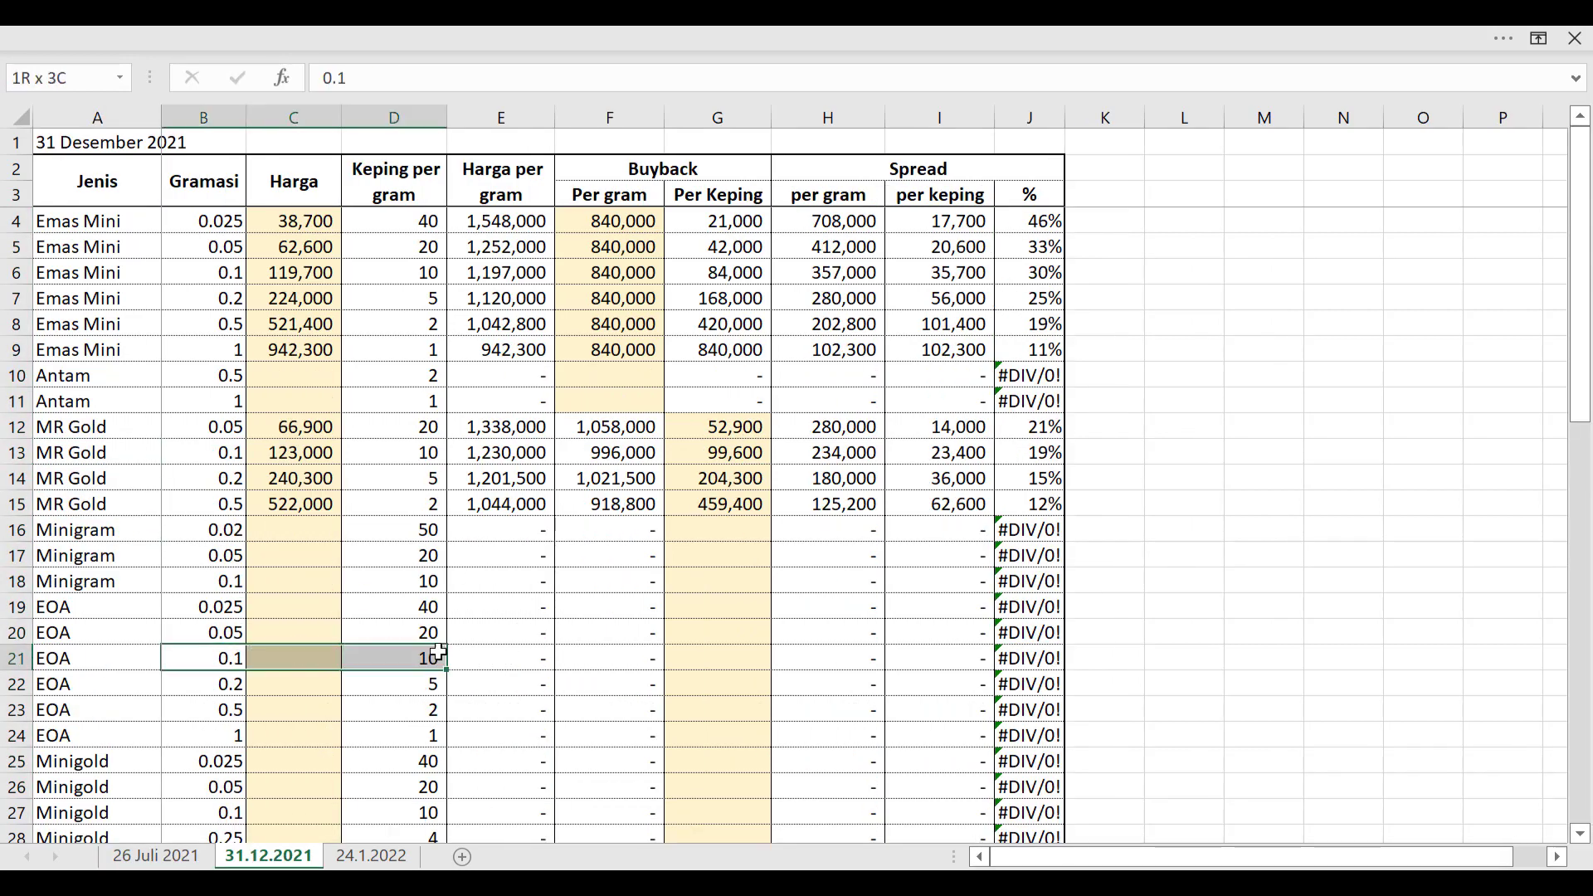
pyautogui.scroll(-2, 526, 679)
pyautogui.scroll(2, 358, 703)
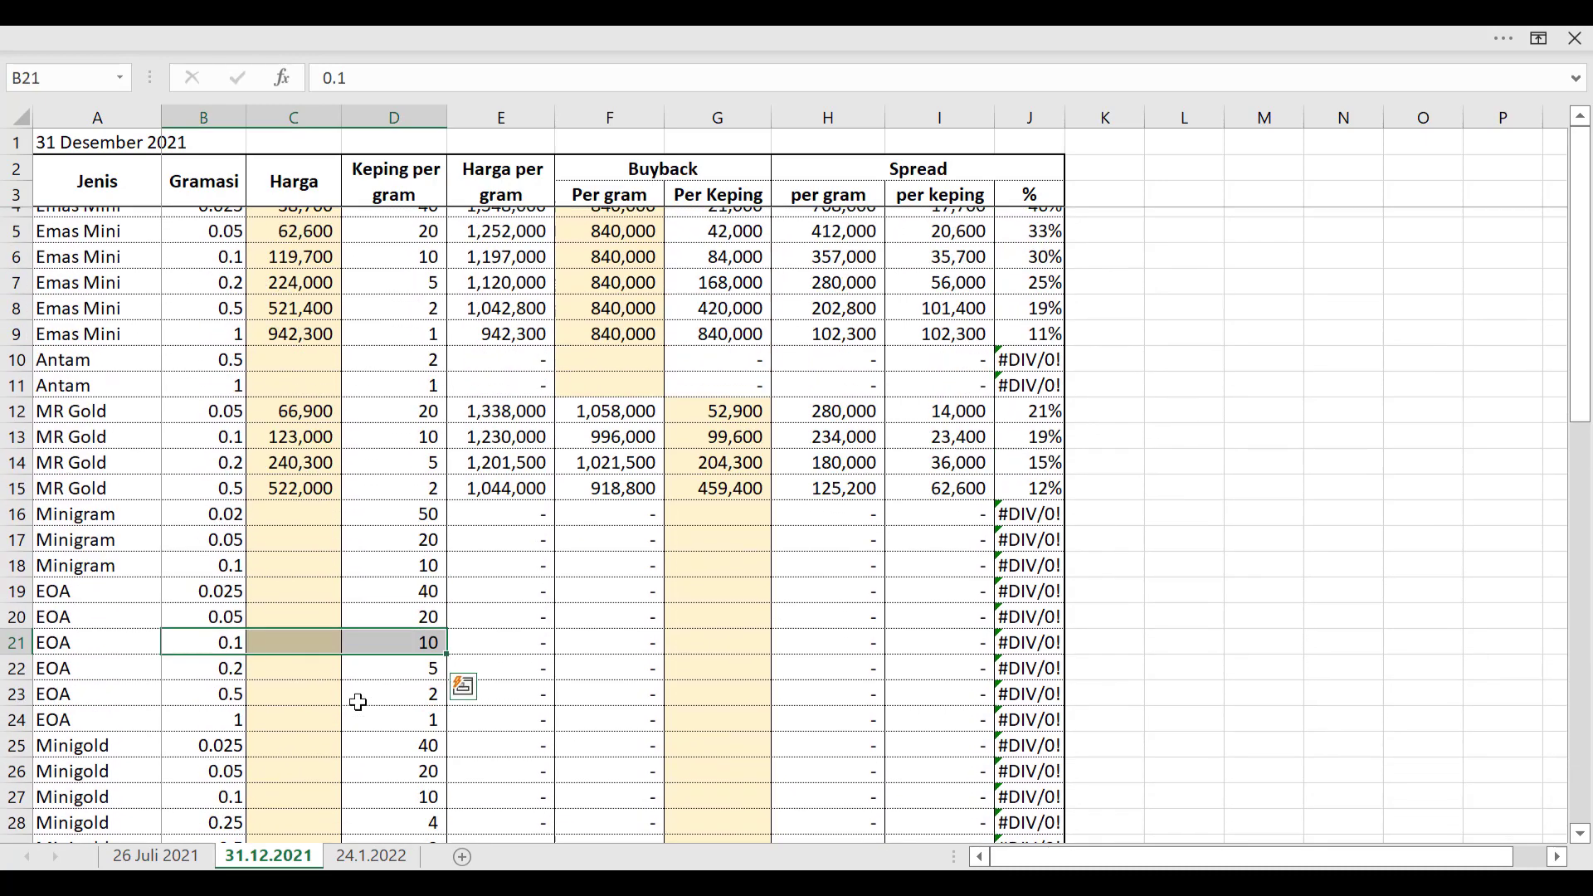
# Open the 24.1.2022 sheet and look through its full price and spread table
pyautogui.click(388, 857)
pyautogui.scroll(-1, 409, 714)
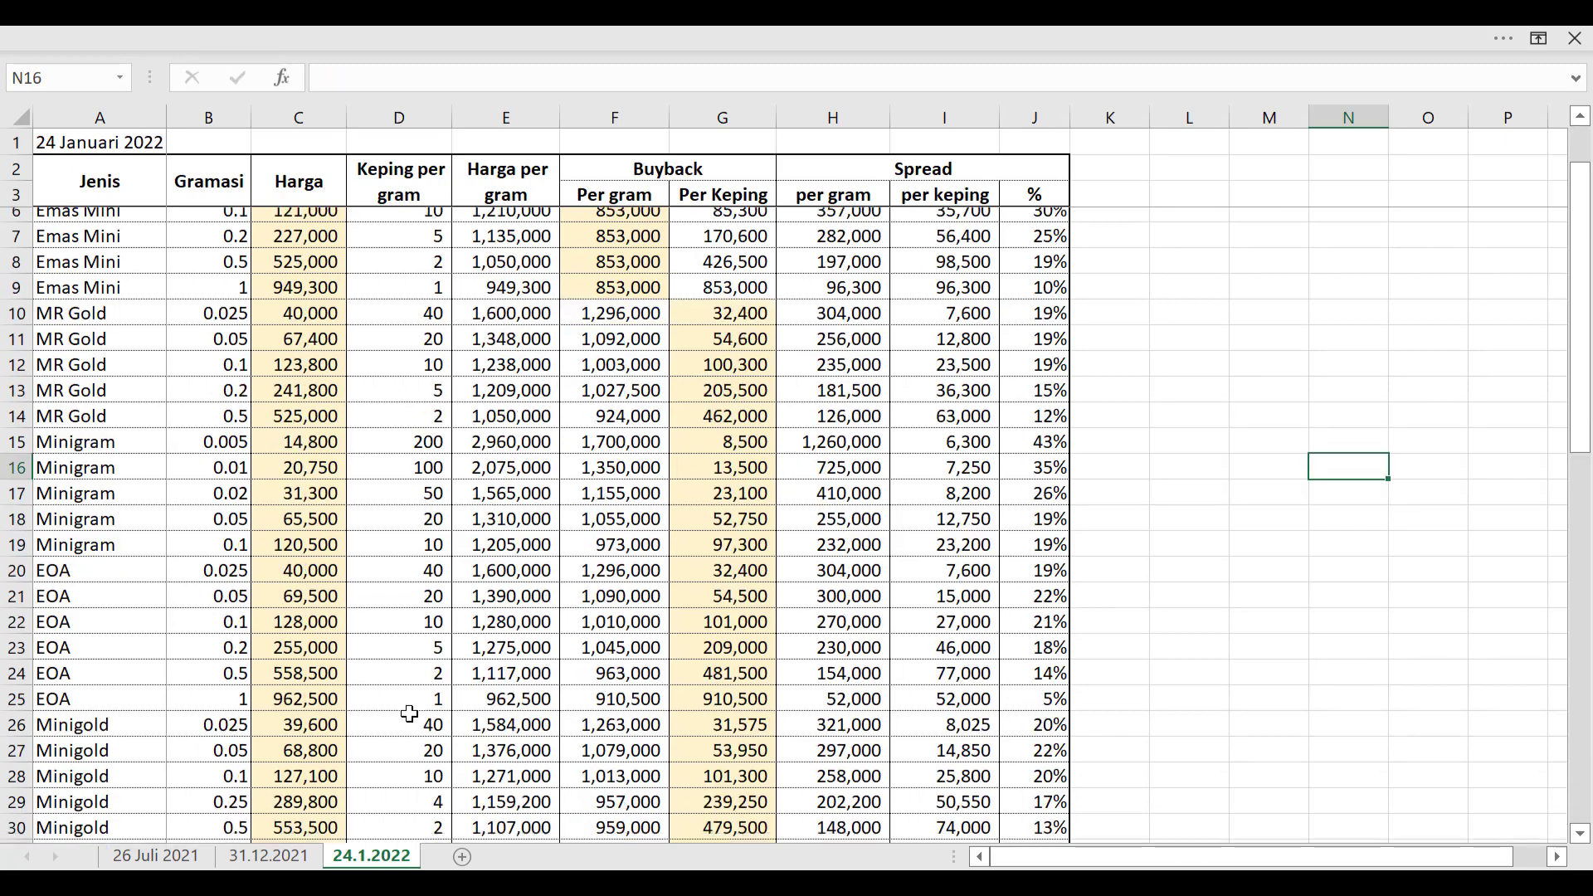
pyautogui.scroll(-4, 409, 714)
pyautogui.scroll(3, 306, 711)
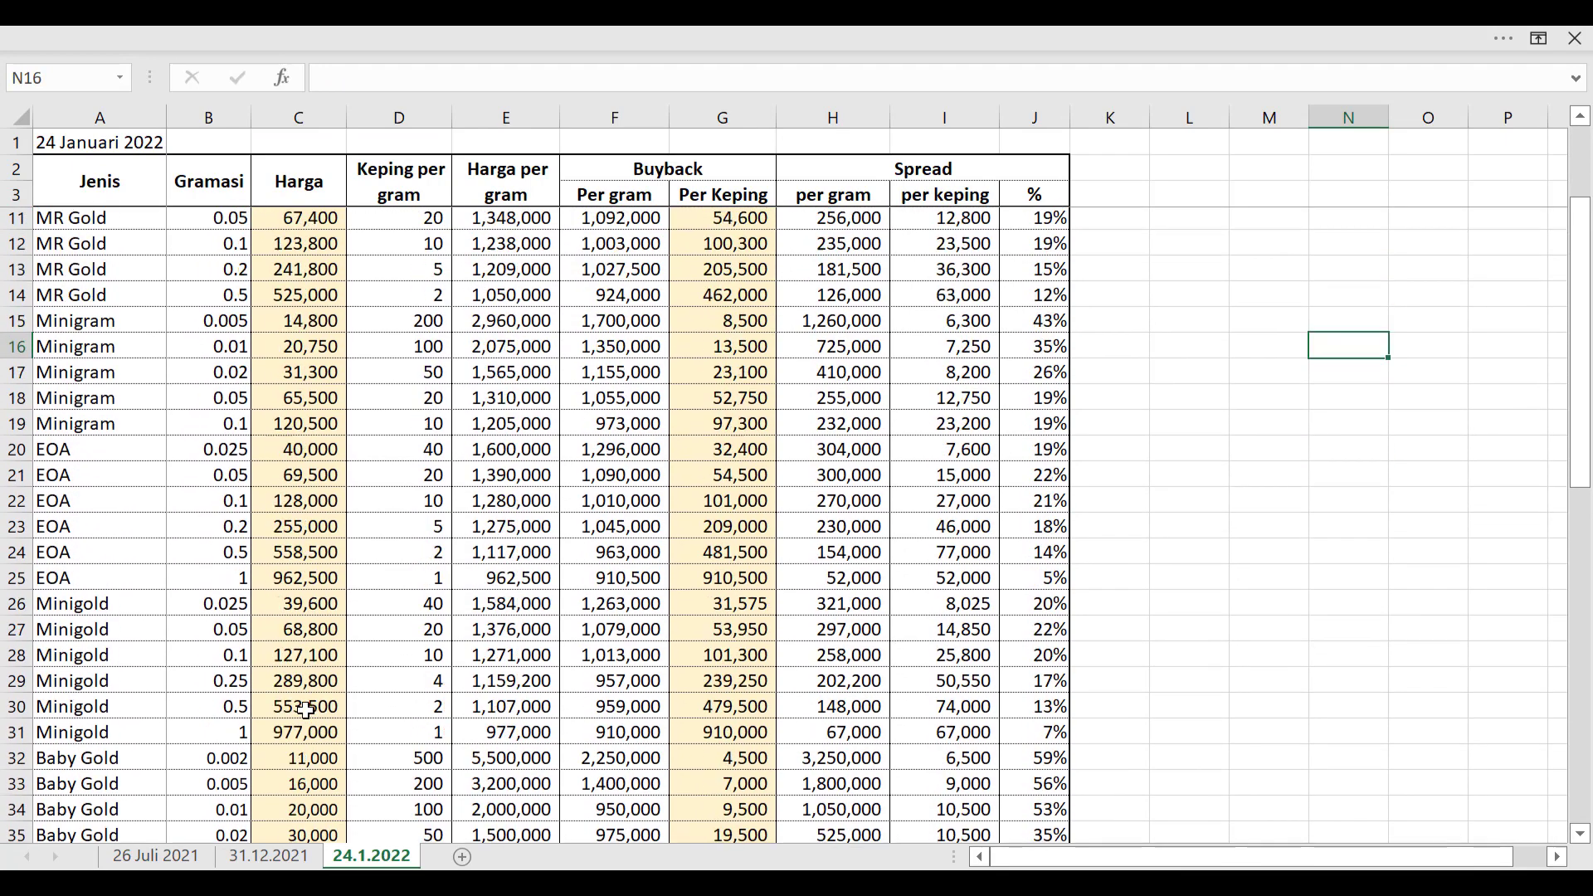
pyautogui.scroll(3, 306, 711)
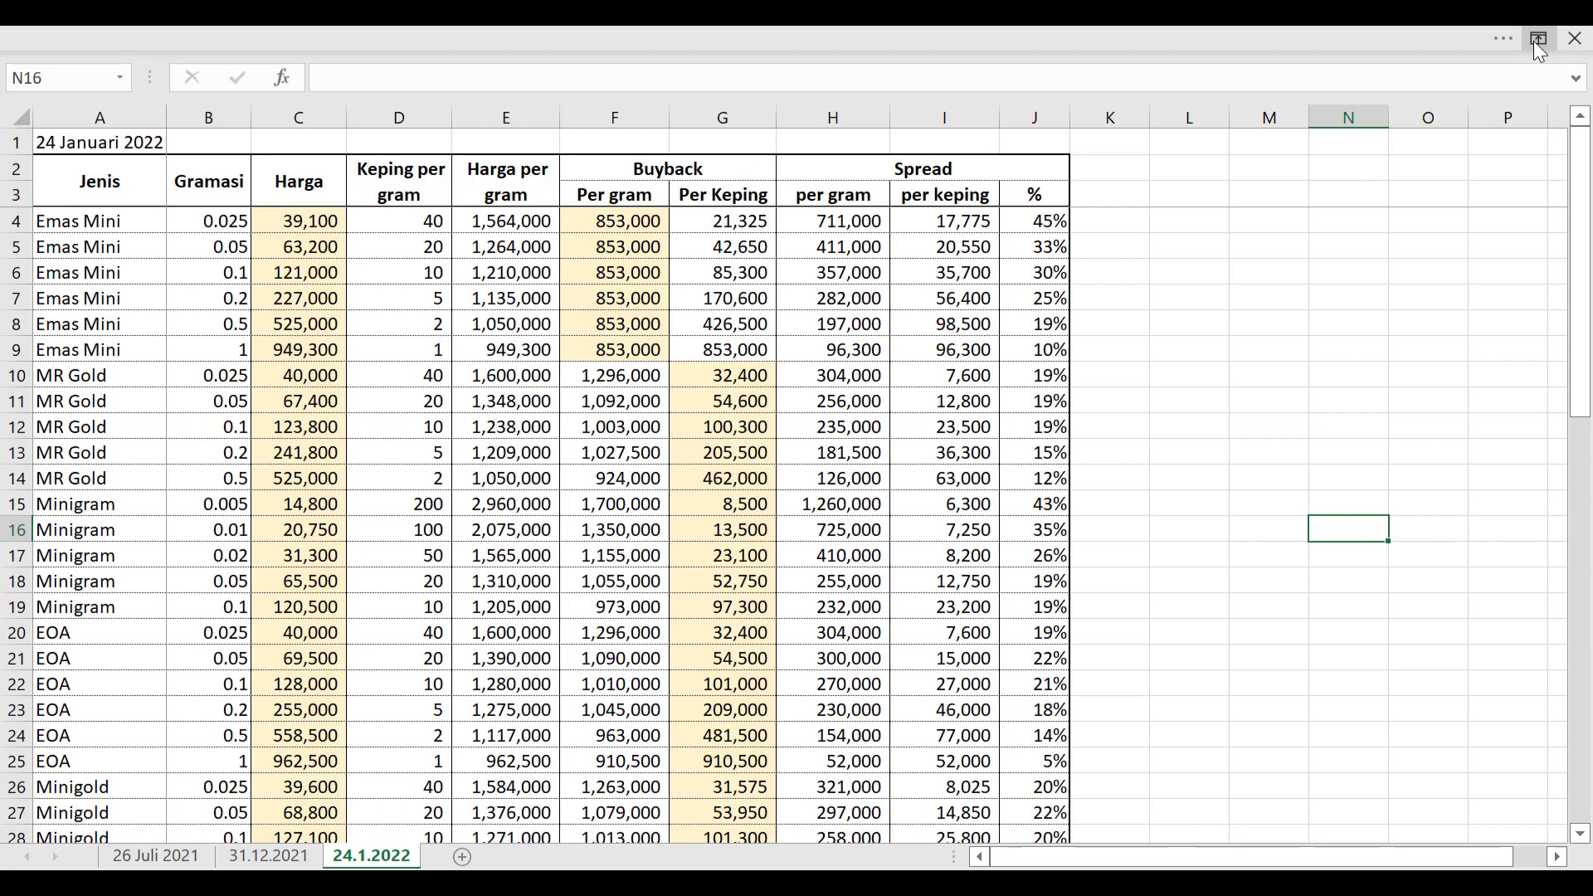
# Set the ribbon display to Show Tabs and Commands
pyautogui.click(1536, 41)
pyautogui.click(1490, 92)
pyautogui.click(1539, 39)
pyautogui.click(1482, 157)
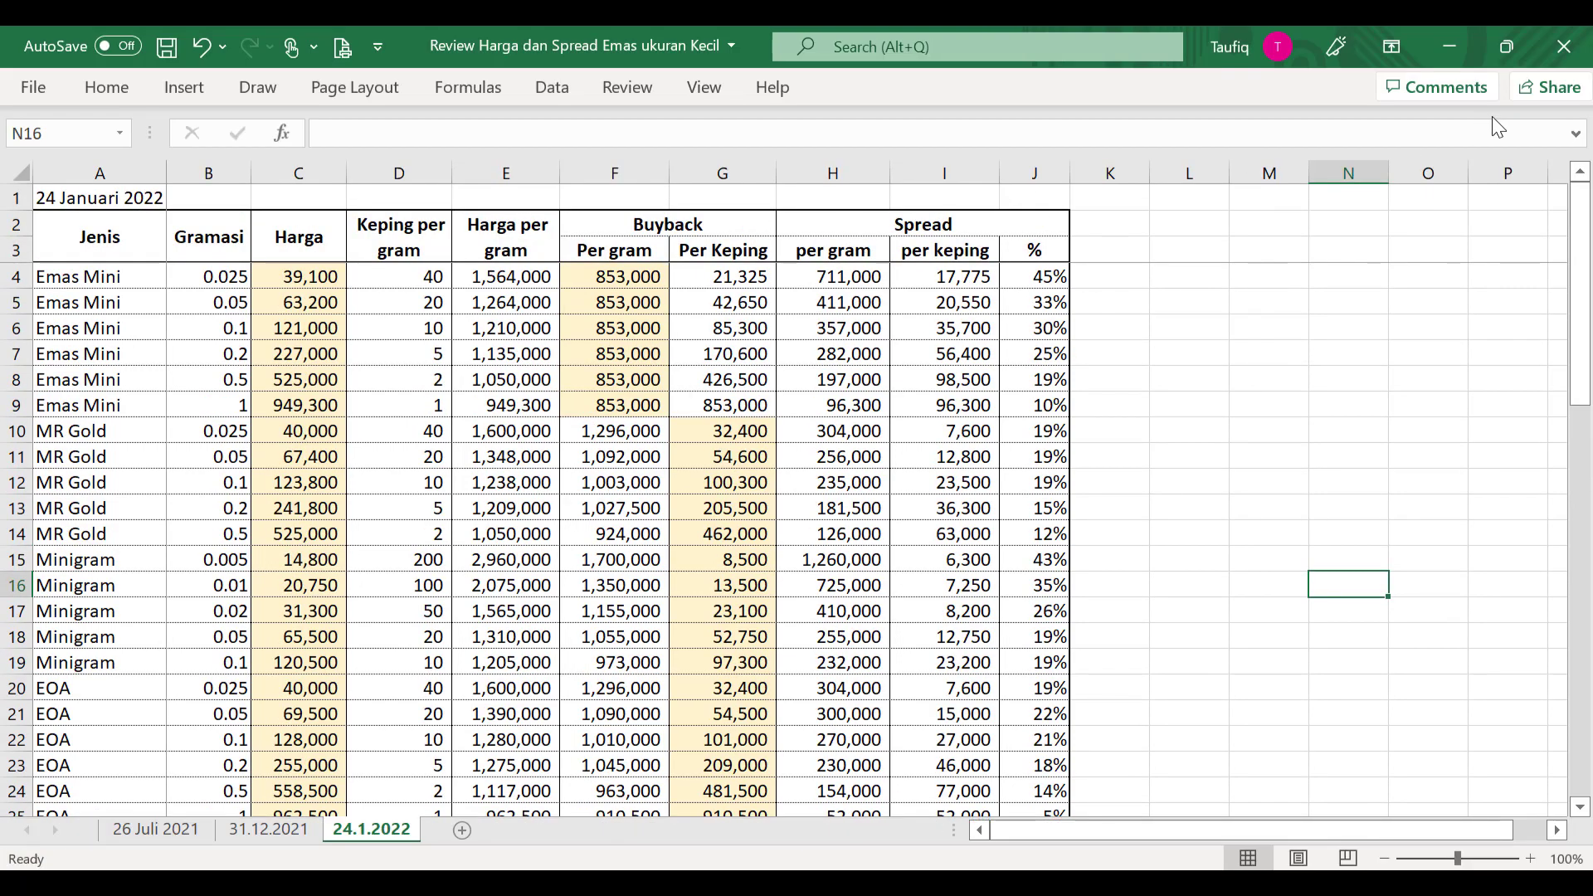
pyautogui.click(1391, 51)
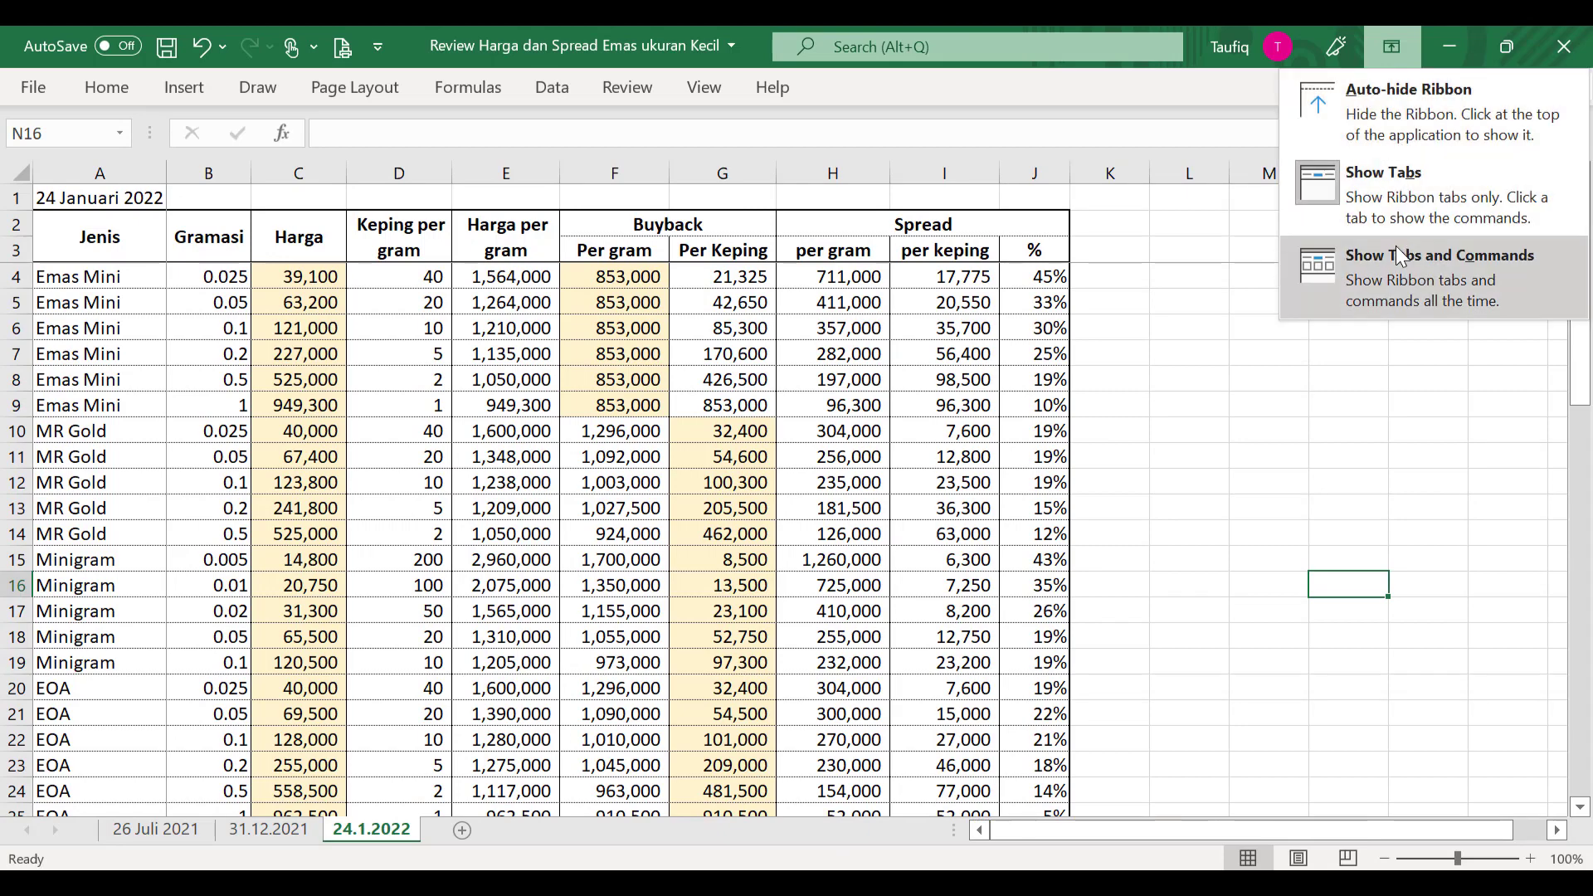
pyautogui.click(1396, 246)
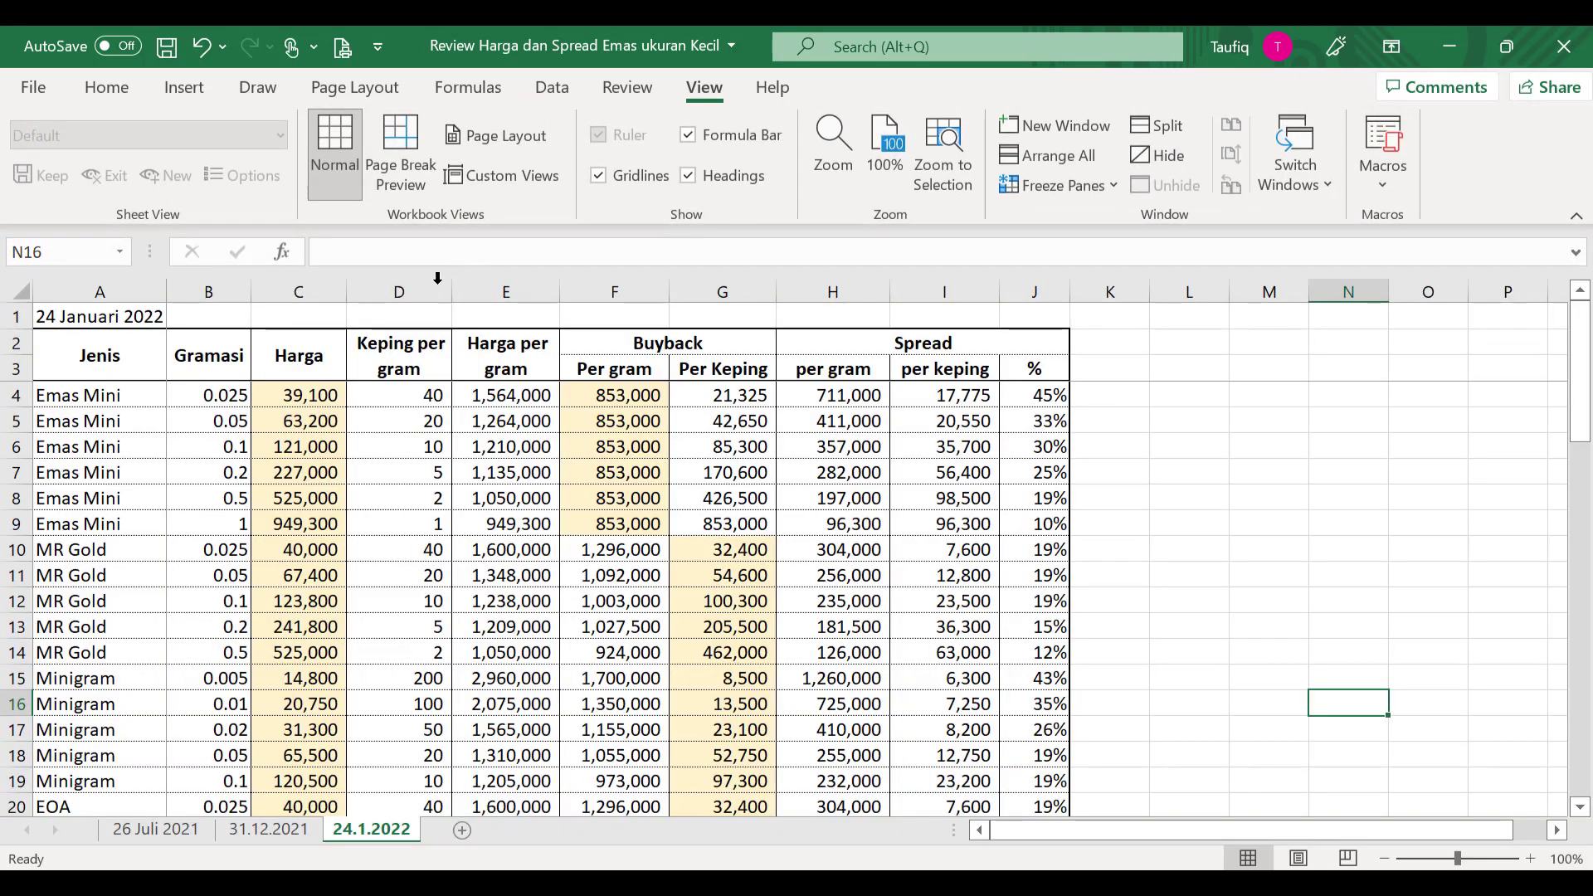
# Add filters to the table's header row 3 on the 24.1.2022 sheet
pyautogui.click(16, 368)
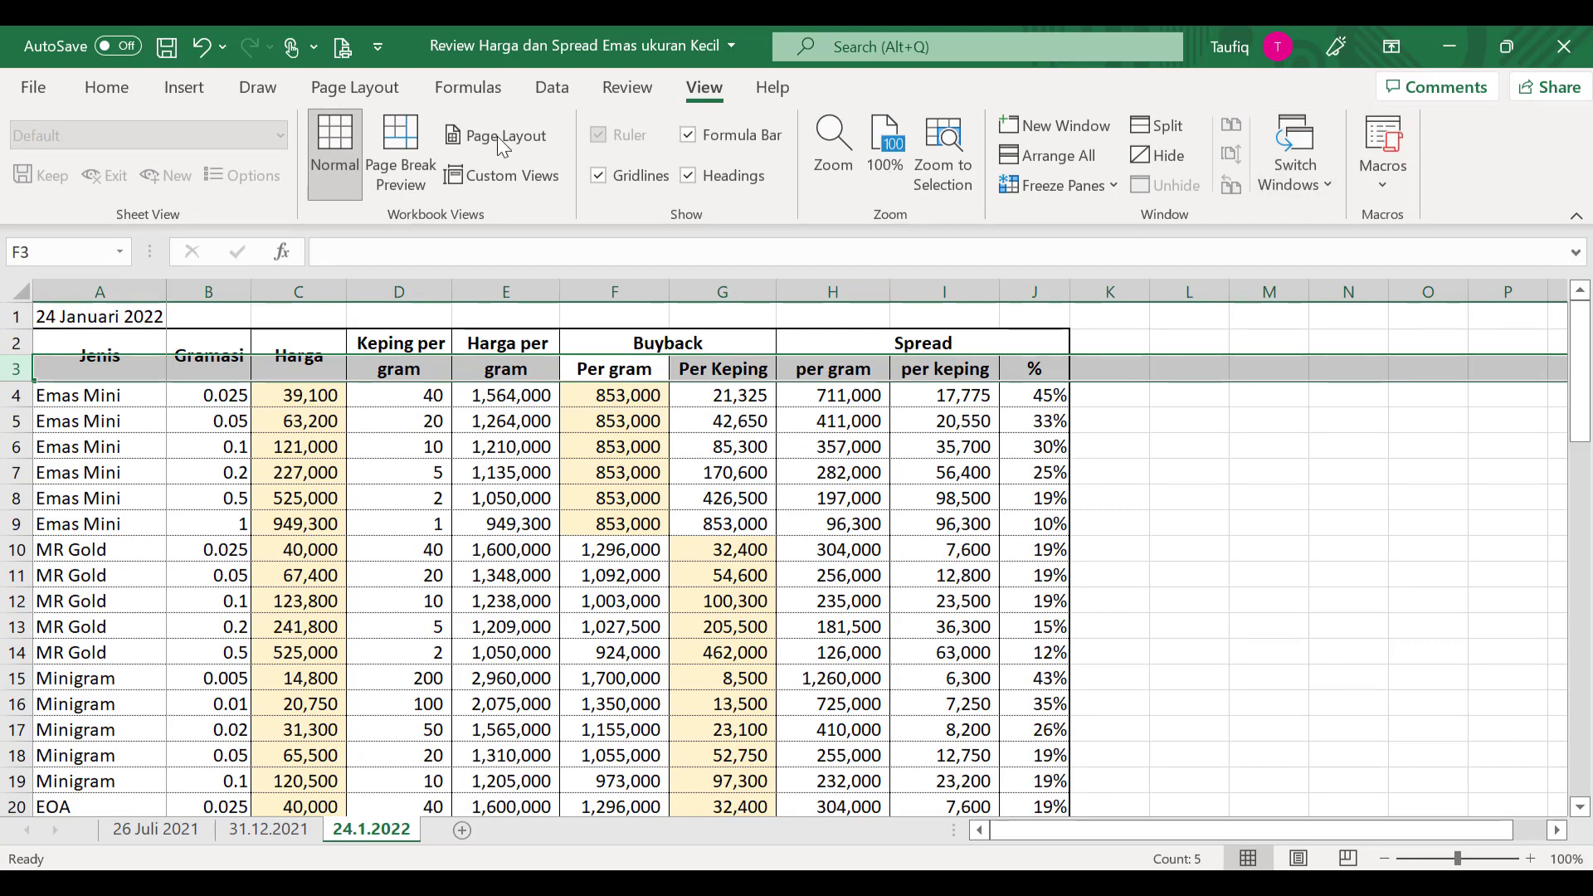
pyautogui.scroll(1, 507, 100)
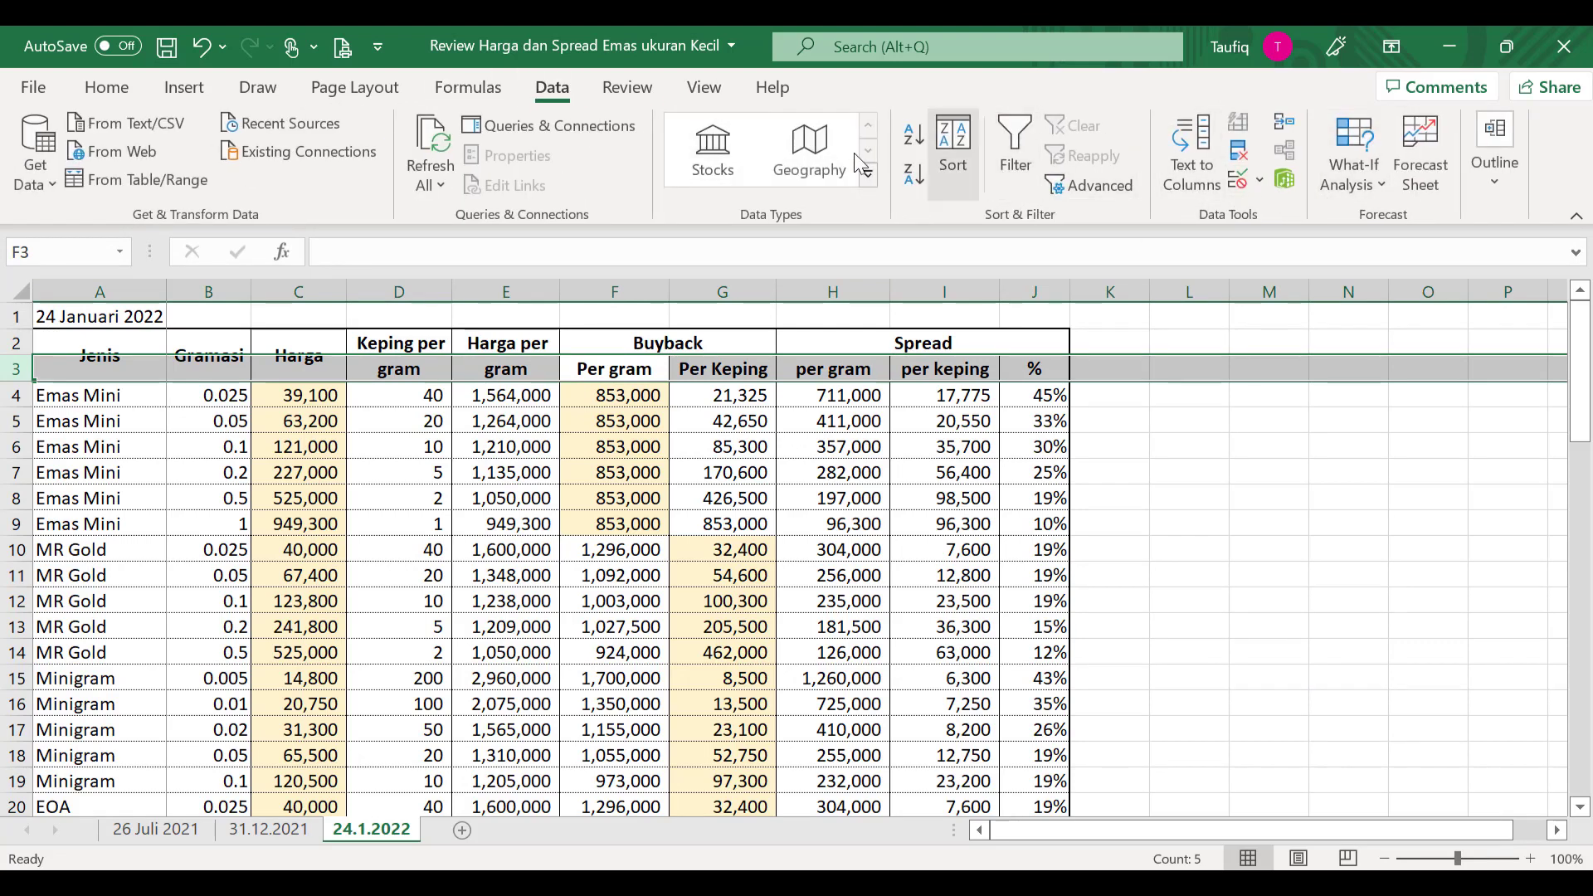
pyautogui.click(116, 93)
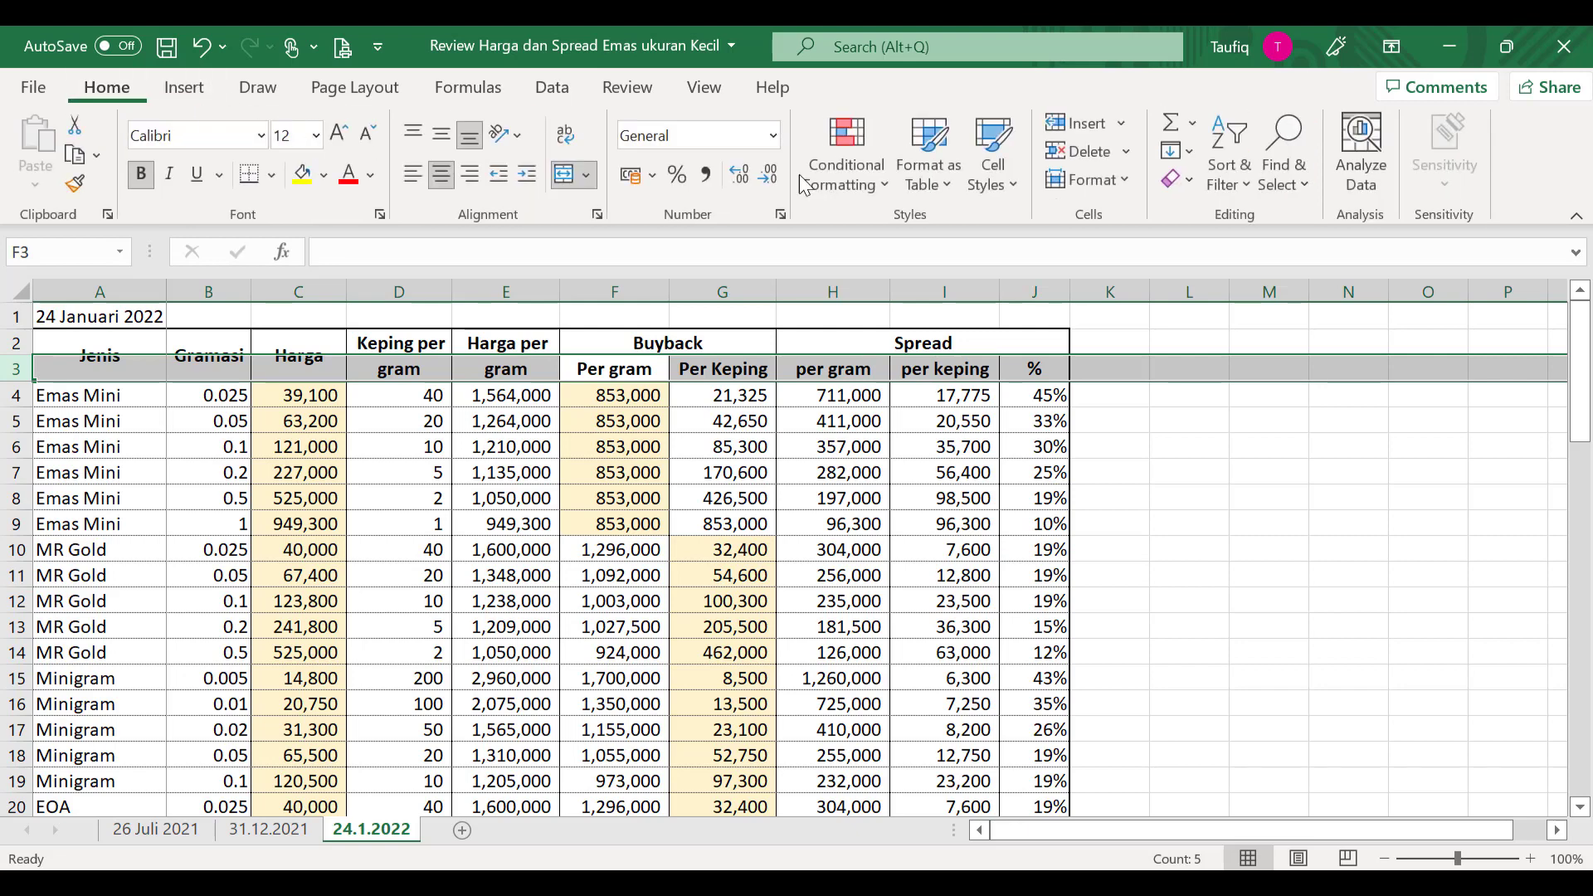
pyautogui.click(1221, 189)
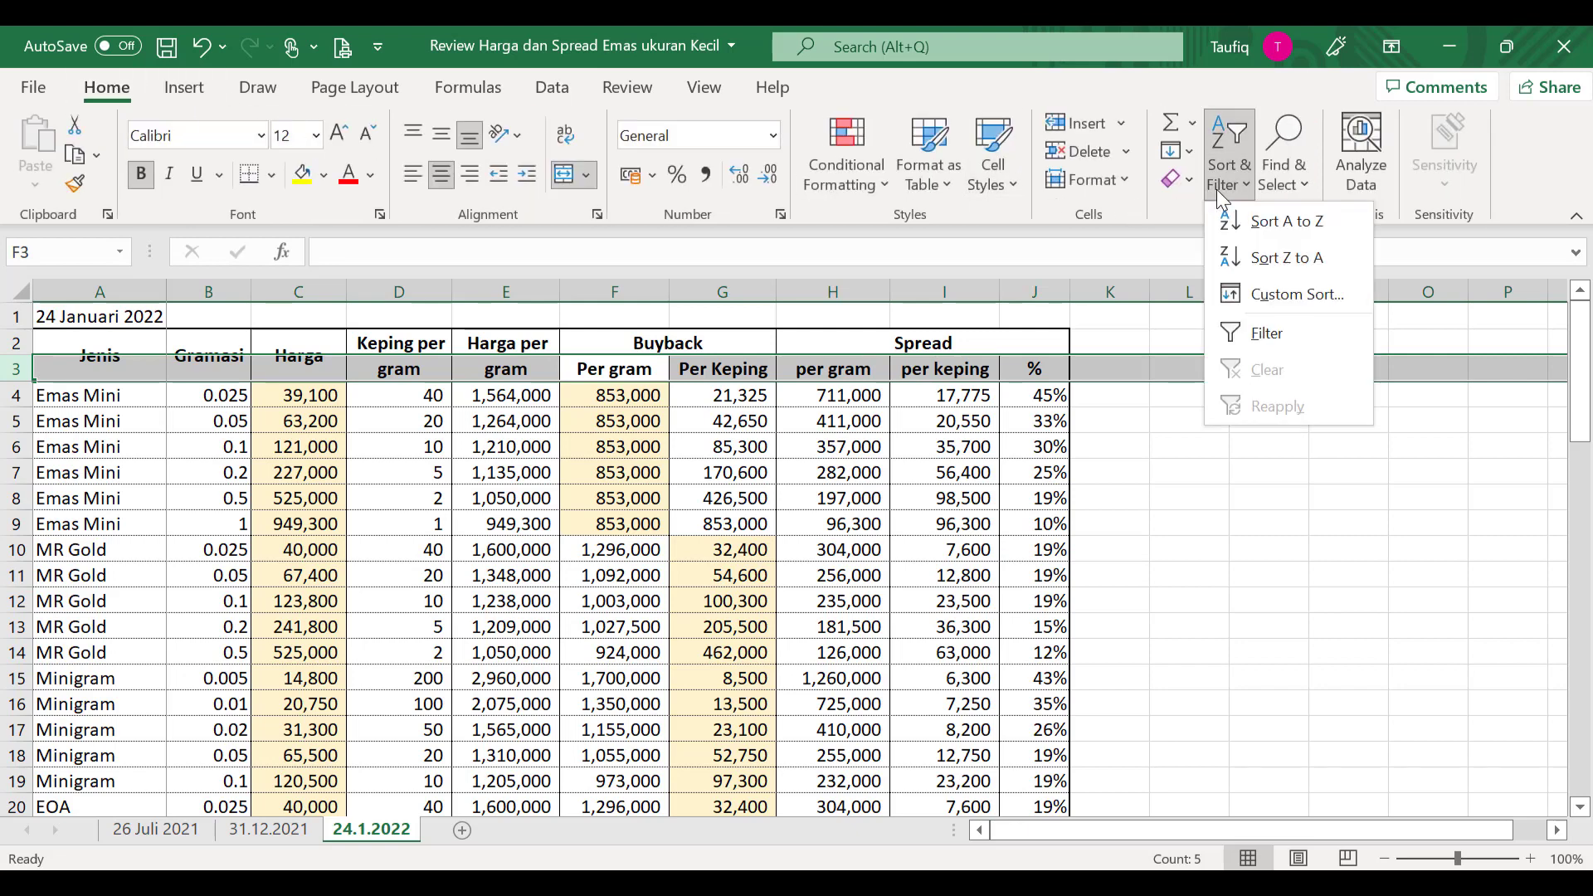
pyautogui.click(1241, 336)
pyautogui.click(879, 470)
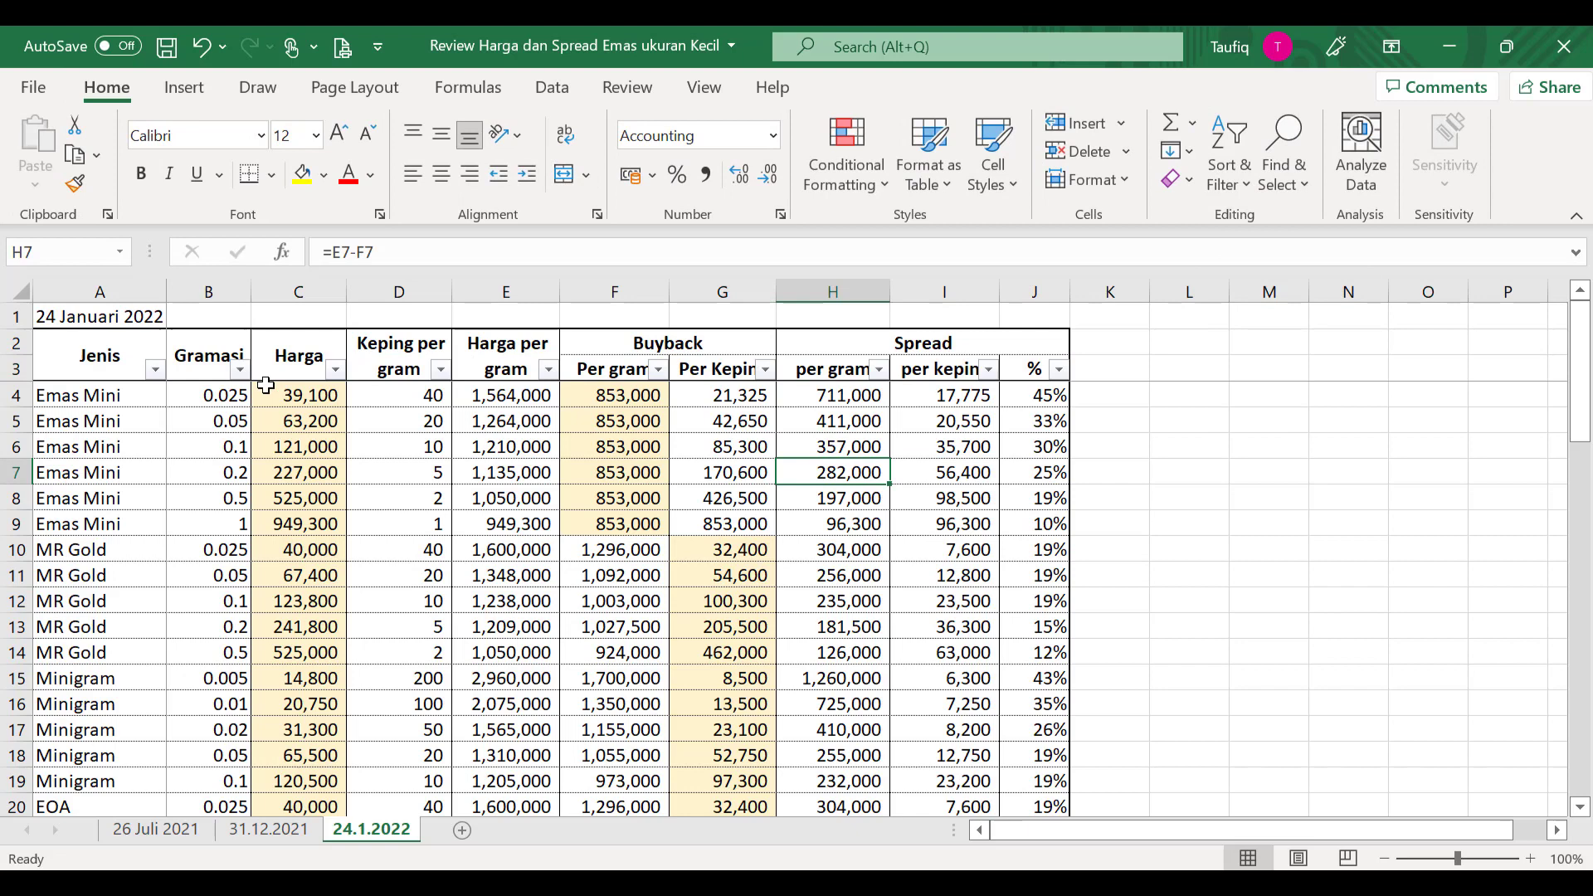
# Check the Jenis filter list and review all gold types in the table, highlighting the Baby Gold rows
pyautogui.click(155, 368)
pyautogui.click(331, 835)
pyautogui.scroll(-1, 102, 552)
pyautogui.scroll(-1, 130, 591)
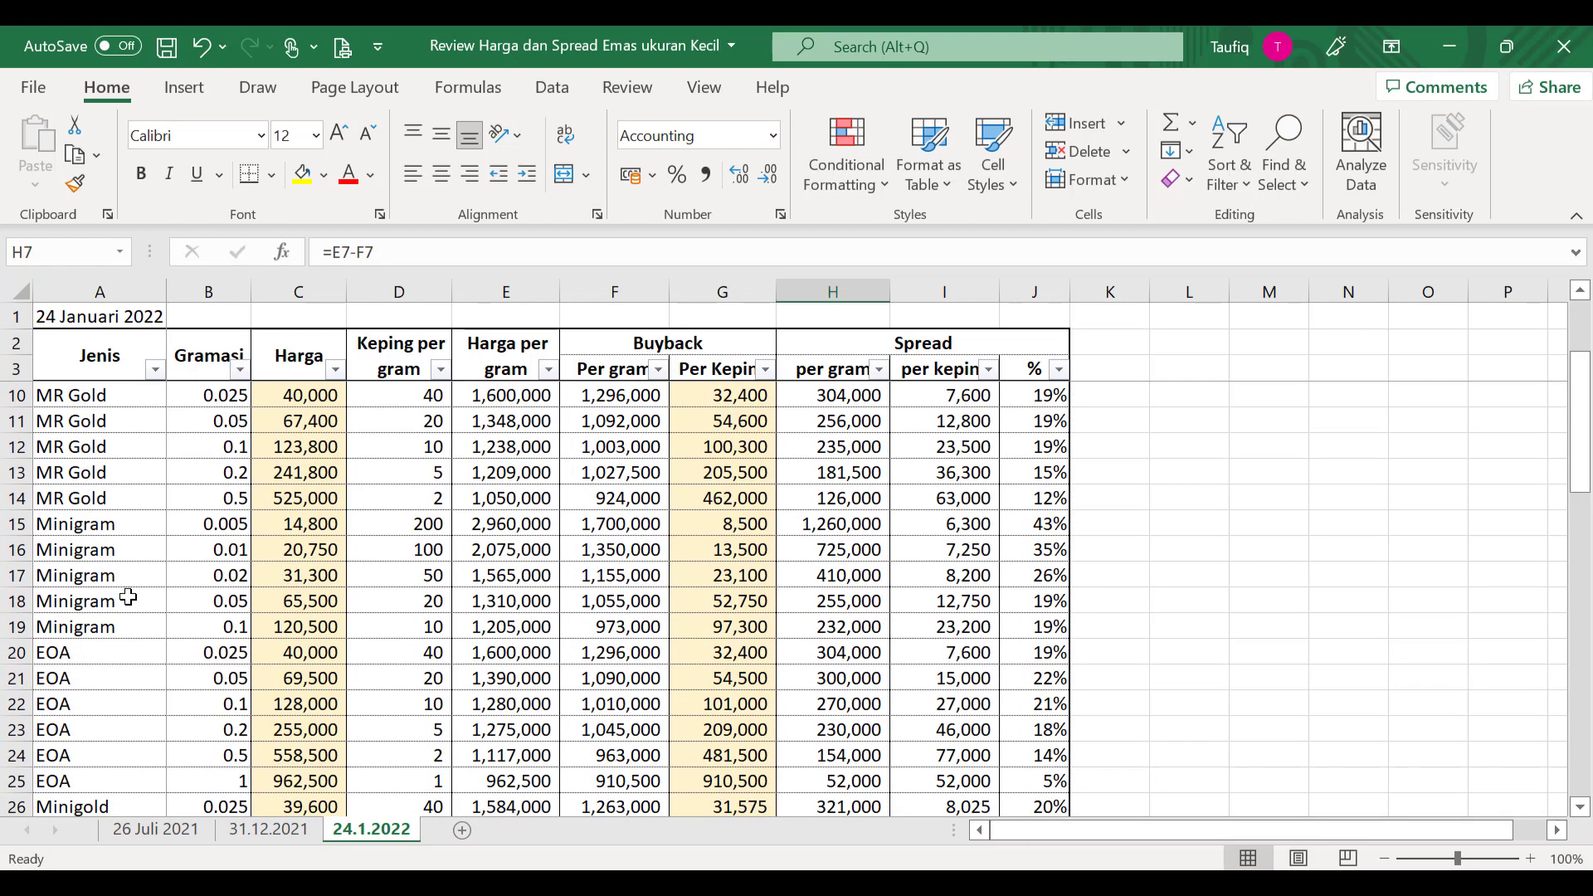
pyautogui.scroll(-3, 127, 610)
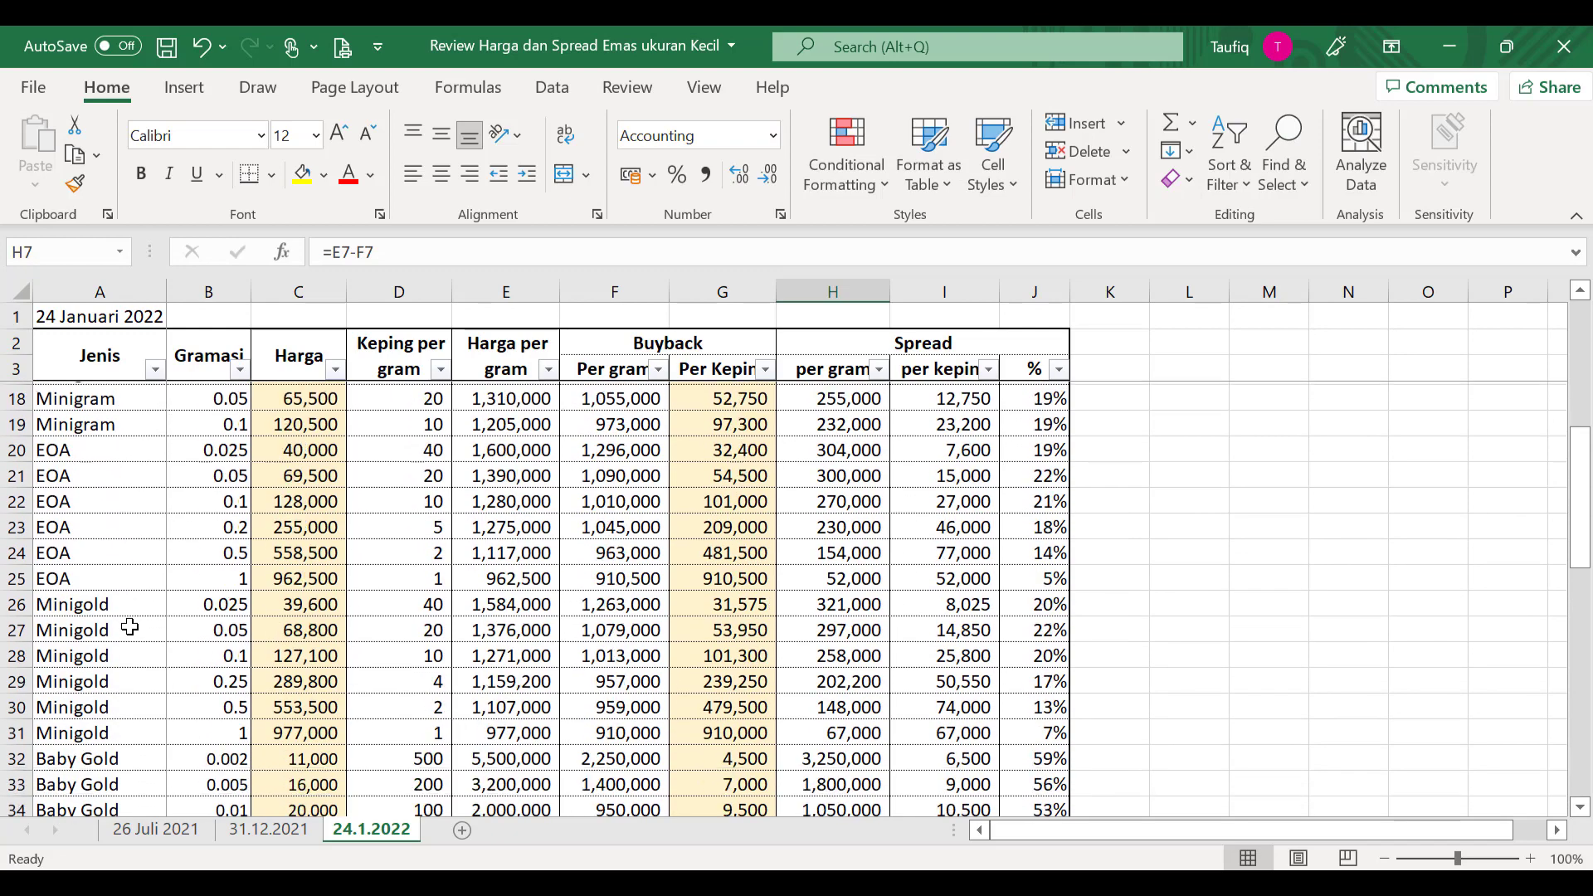
pyautogui.scroll(-2, 130, 627)
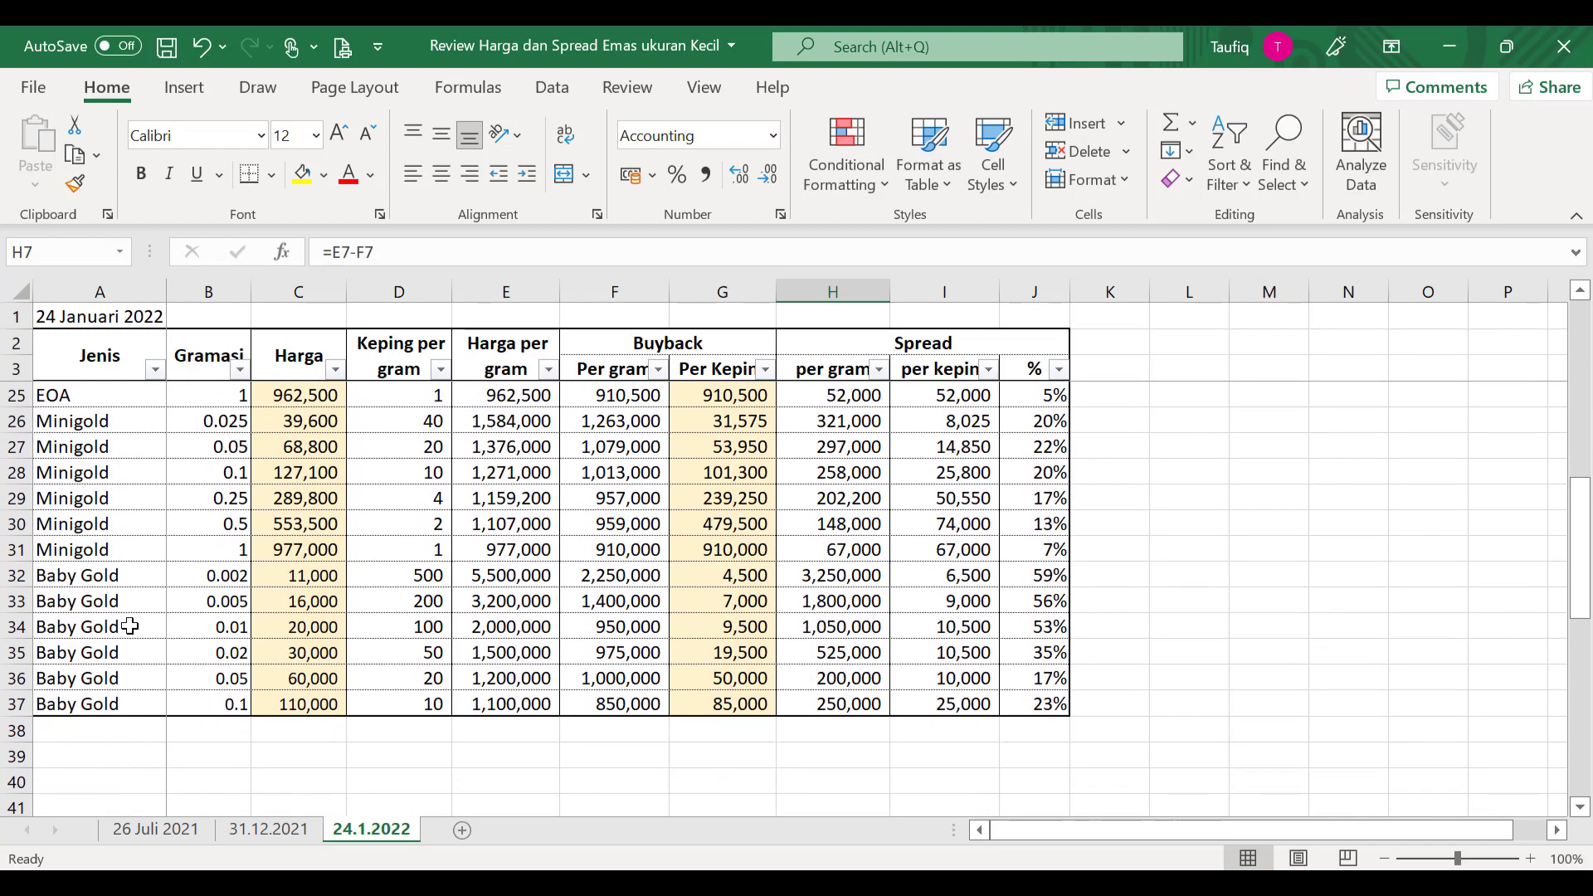
pyautogui.moveTo(131, 575); pyautogui.dragTo(1038, 695)
pyautogui.scroll(4, 385, 695)
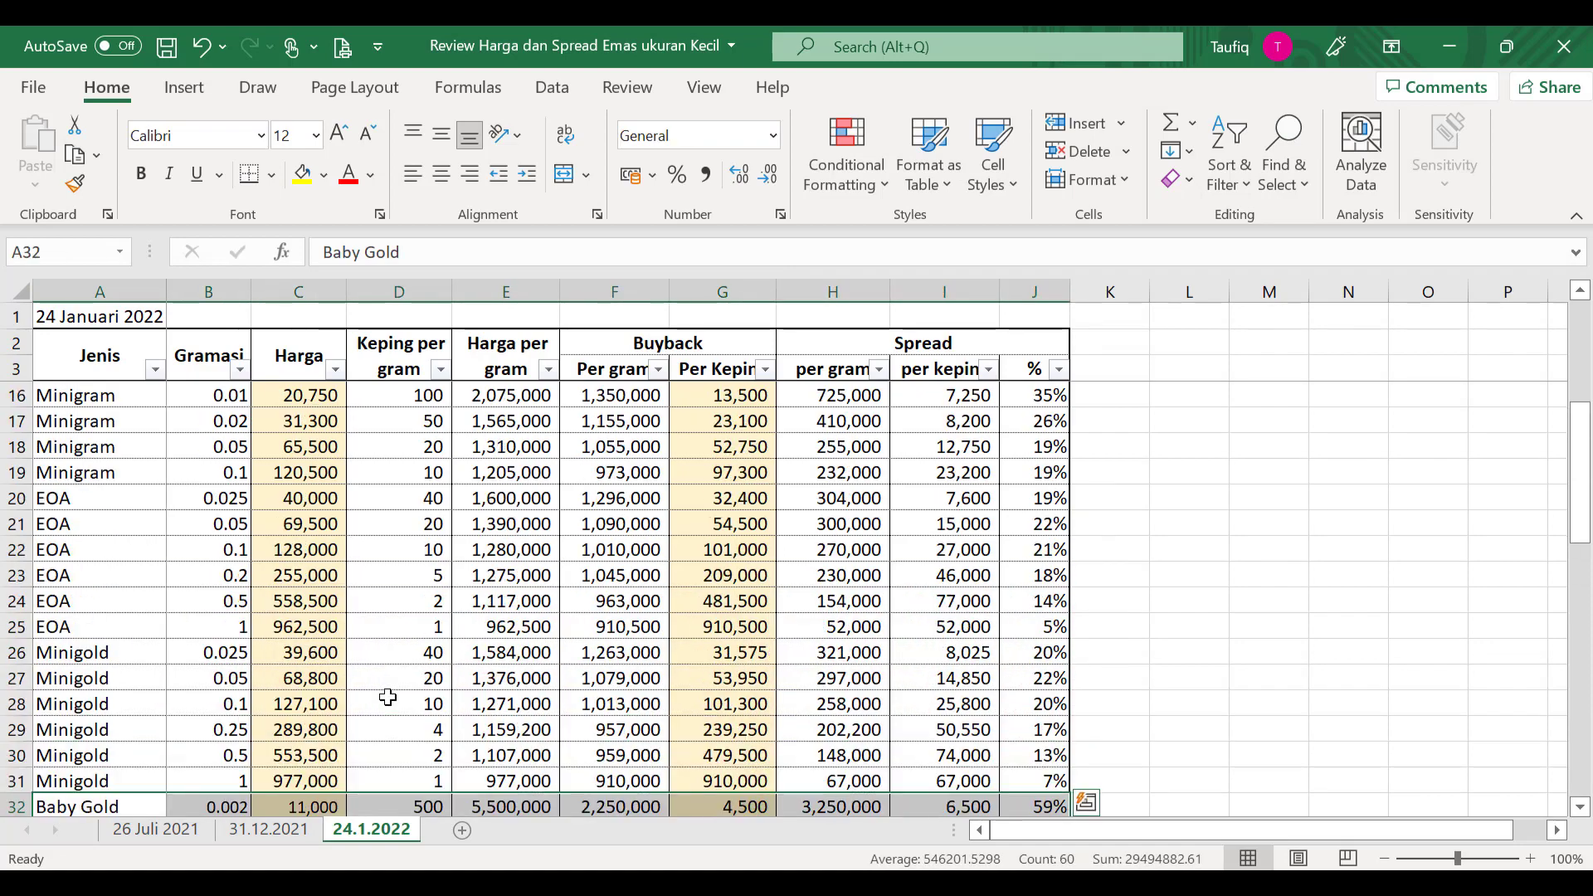
pyautogui.scroll(3, 386, 695)
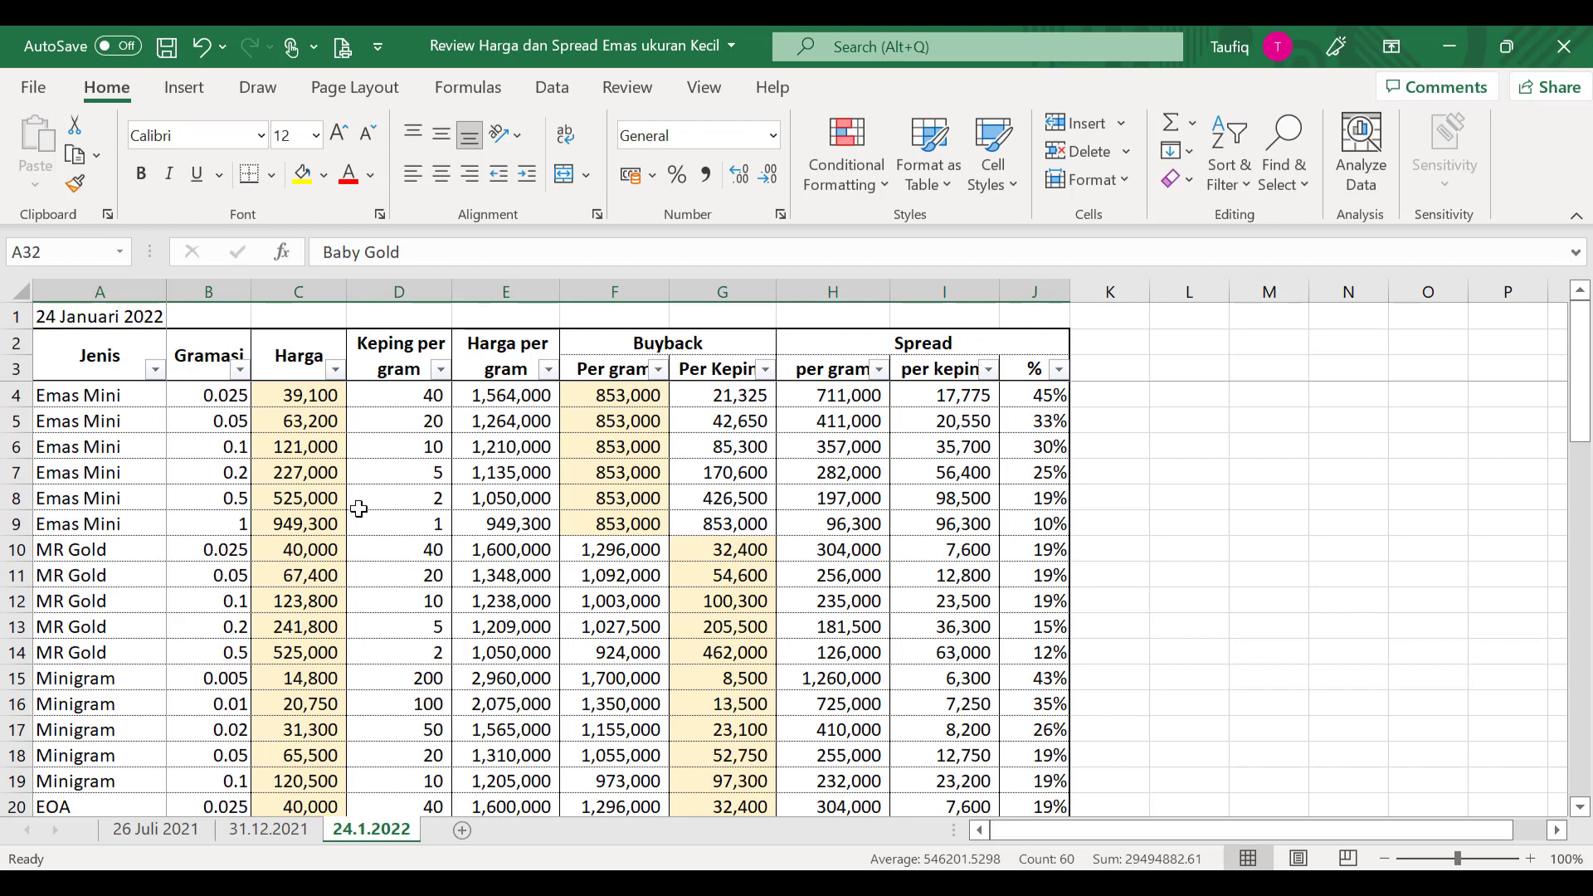
# Filter the Gramasi column to show only the 0.002 size
pyautogui.click(238, 371)
pyautogui.click(385, 599)
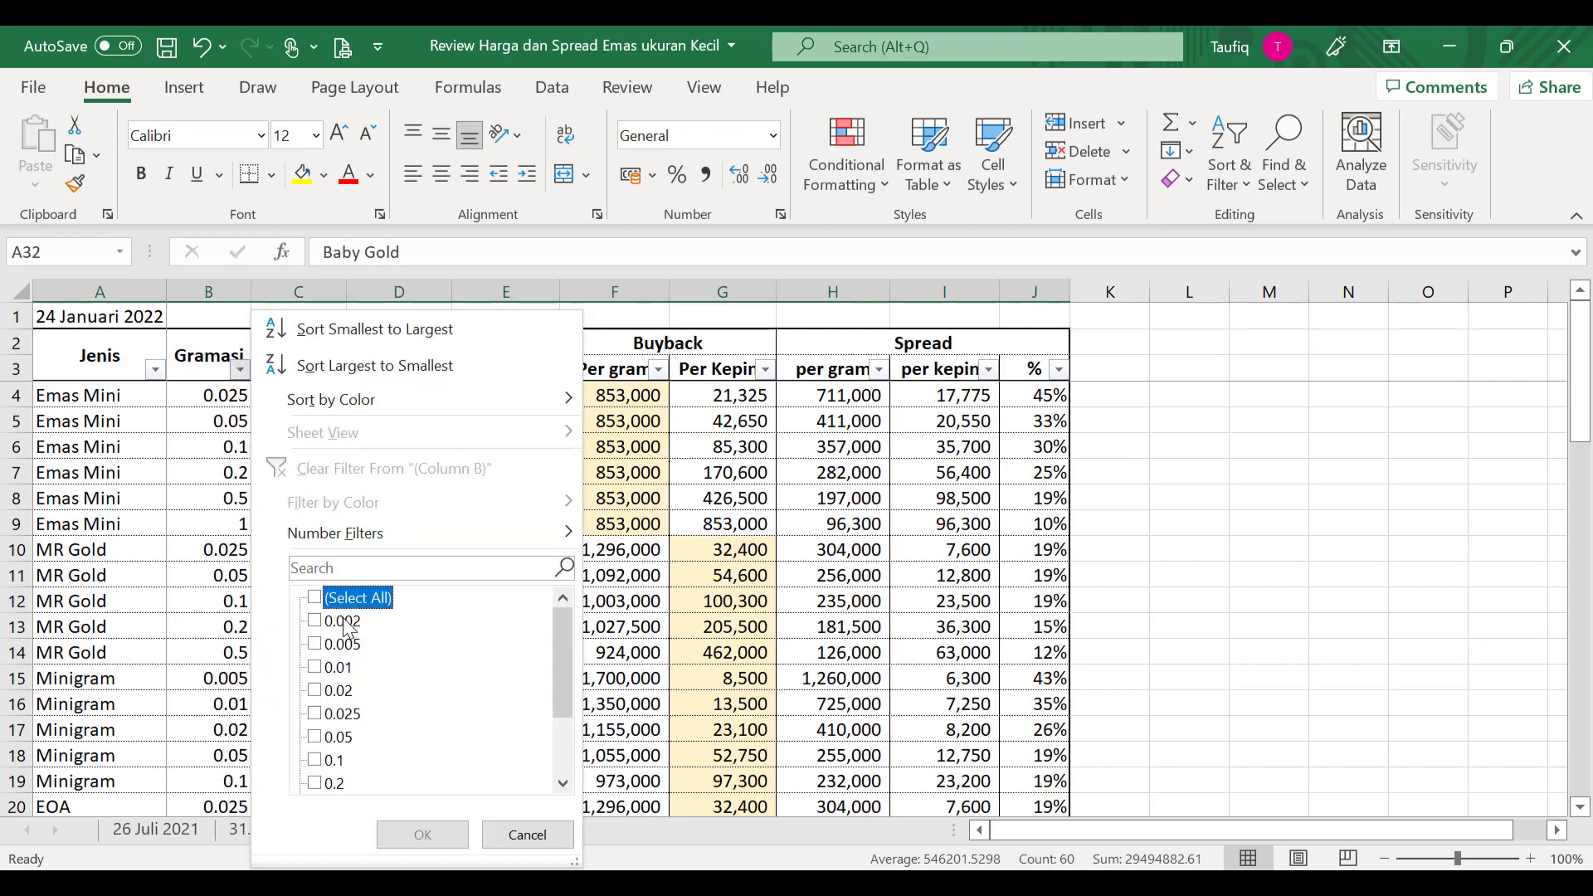
pyautogui.click(348, 623)
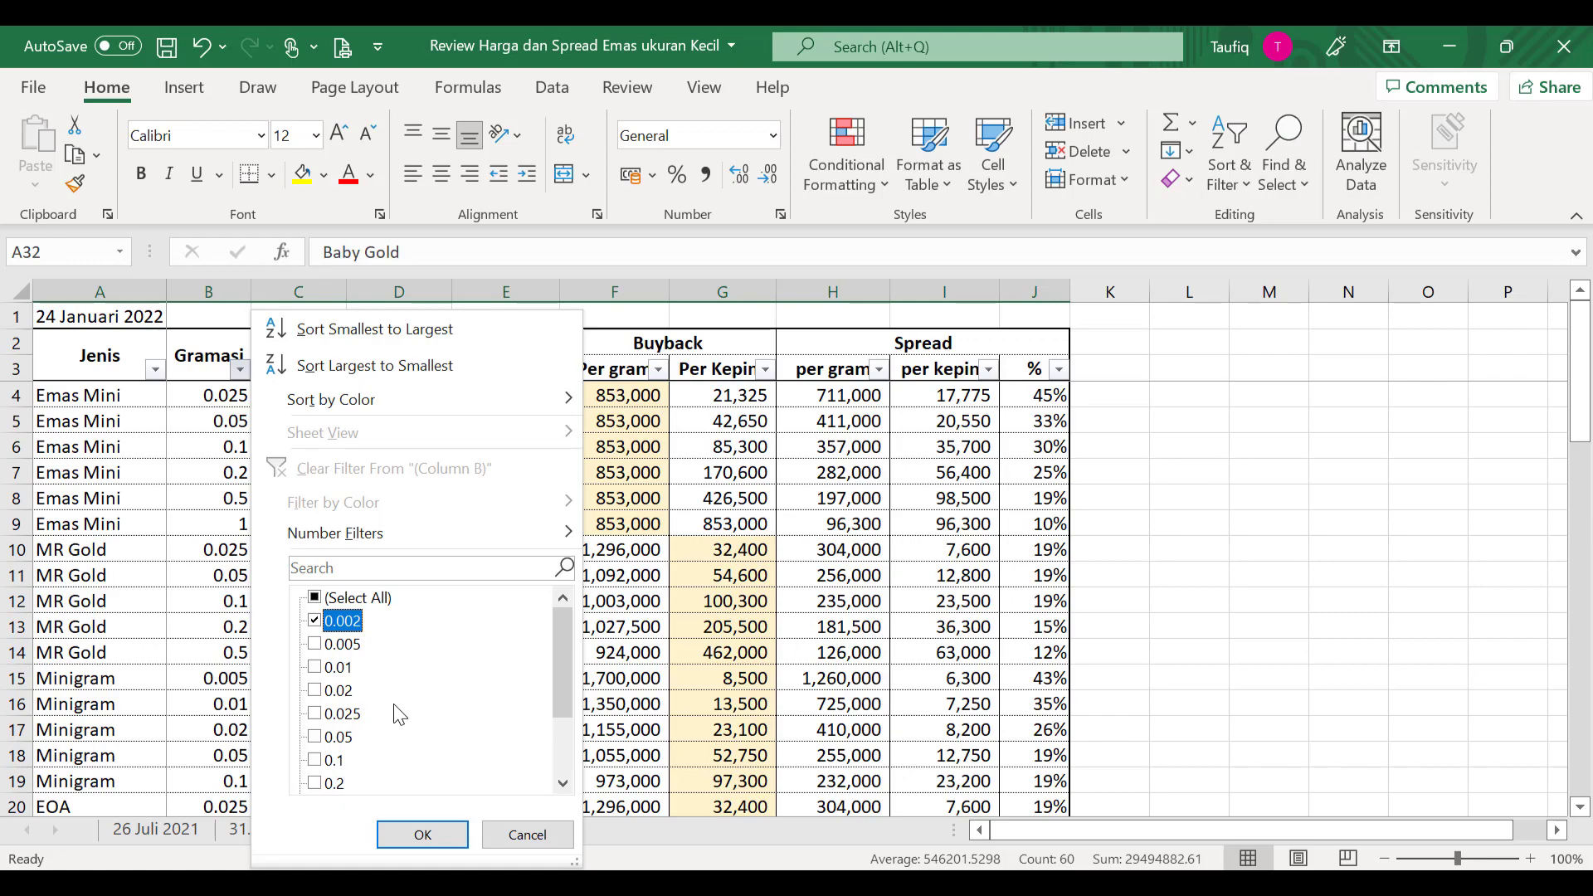
pyautogui.click(441, 834)
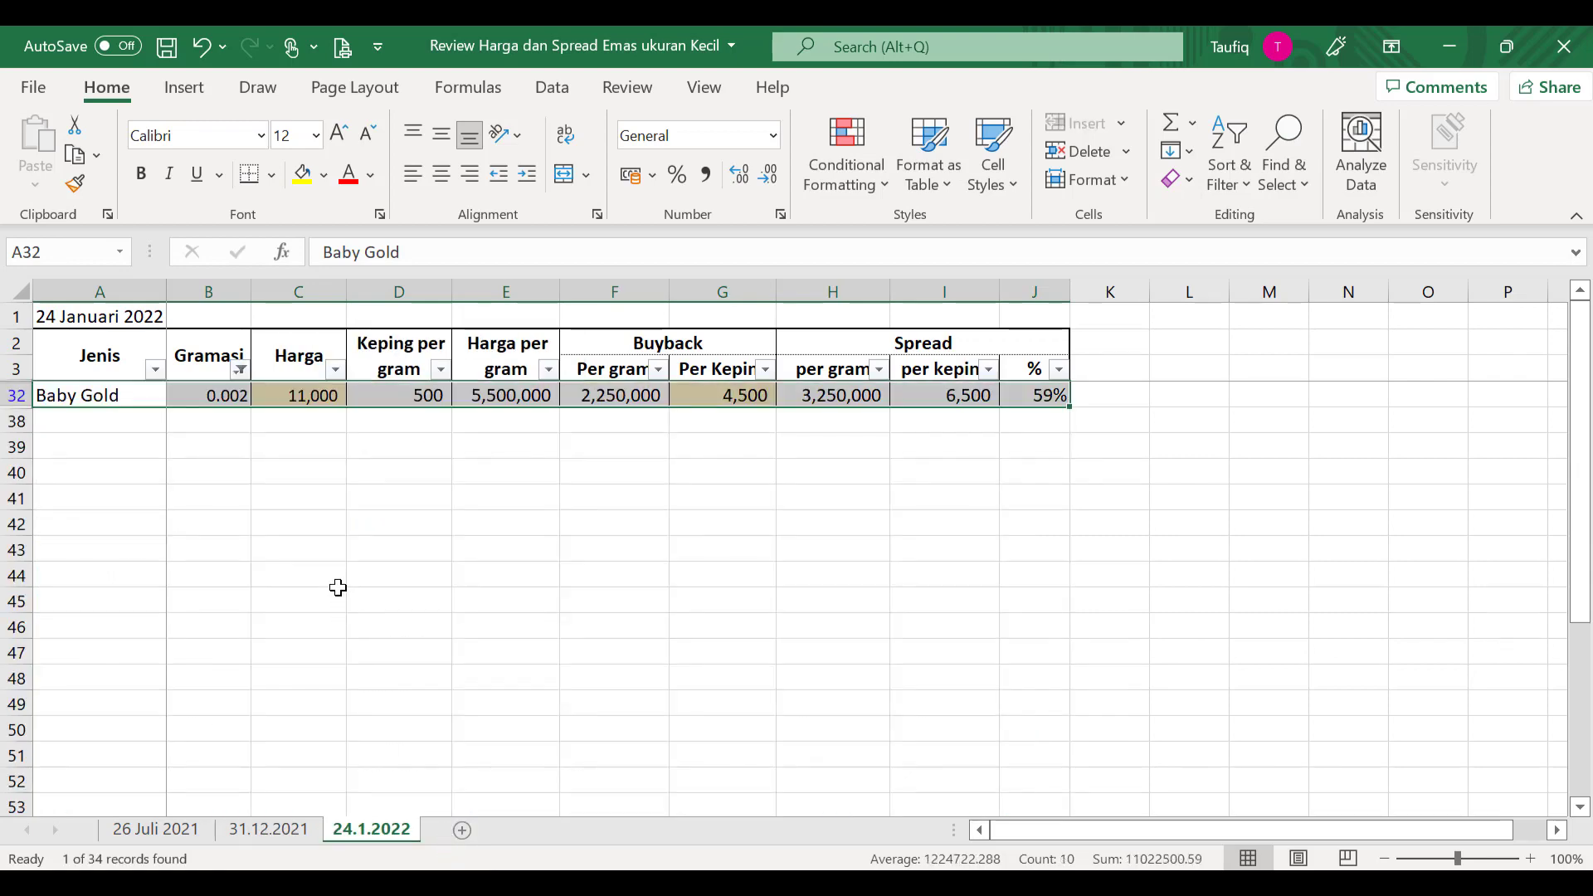
pyautogui.click(279, 467)
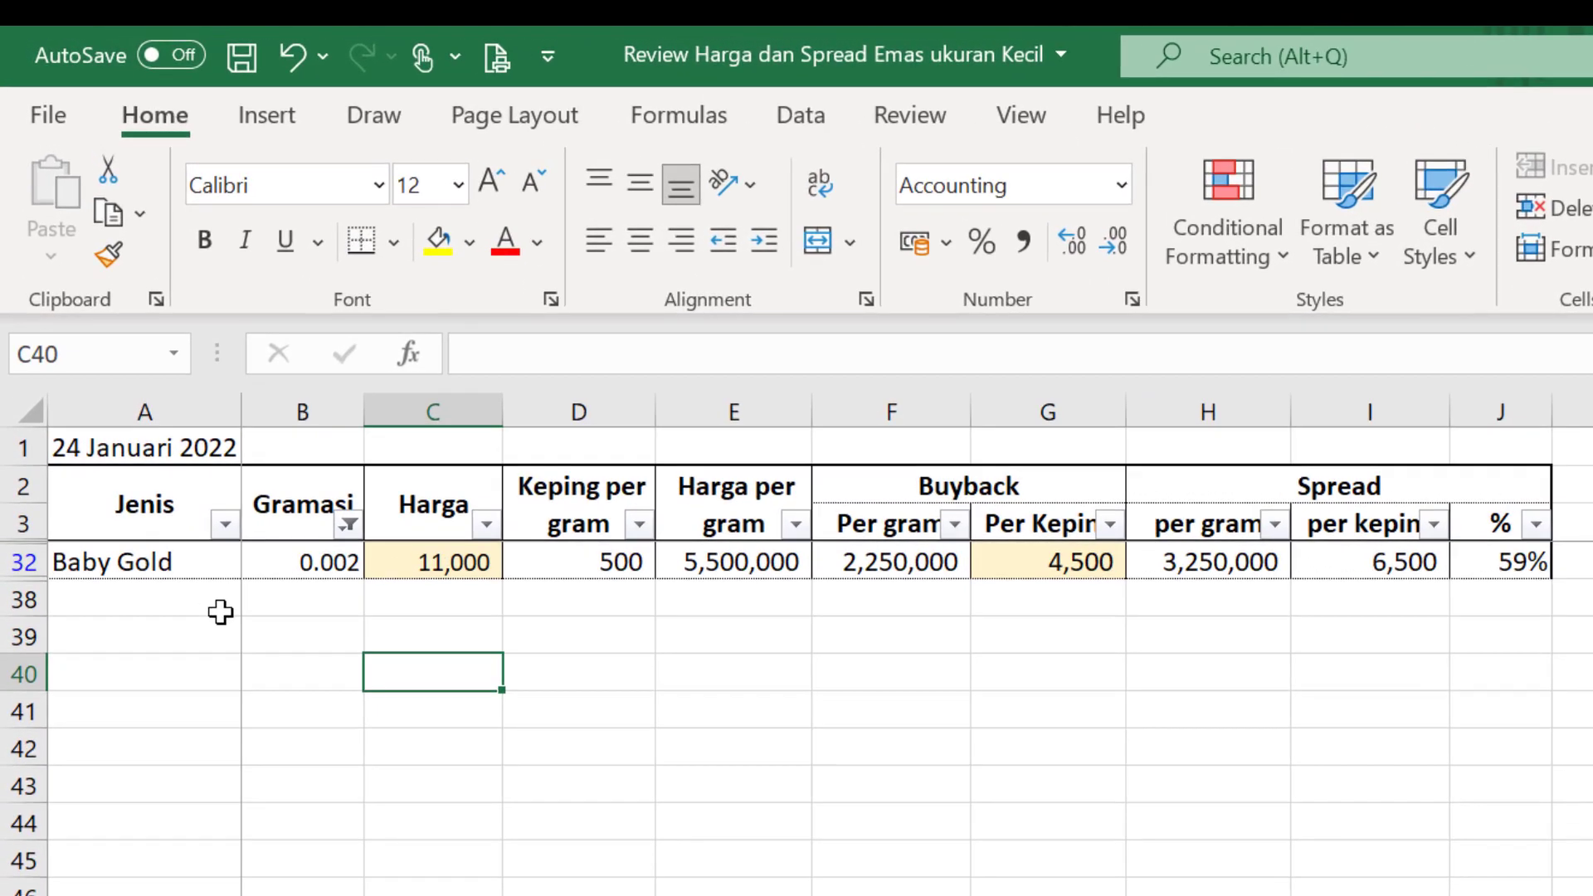
# Examine the Baby Gold row's weight, price, pieces per gram, price per gram, buyback per gram and spread per piece
pyautogui.click(136, 564)
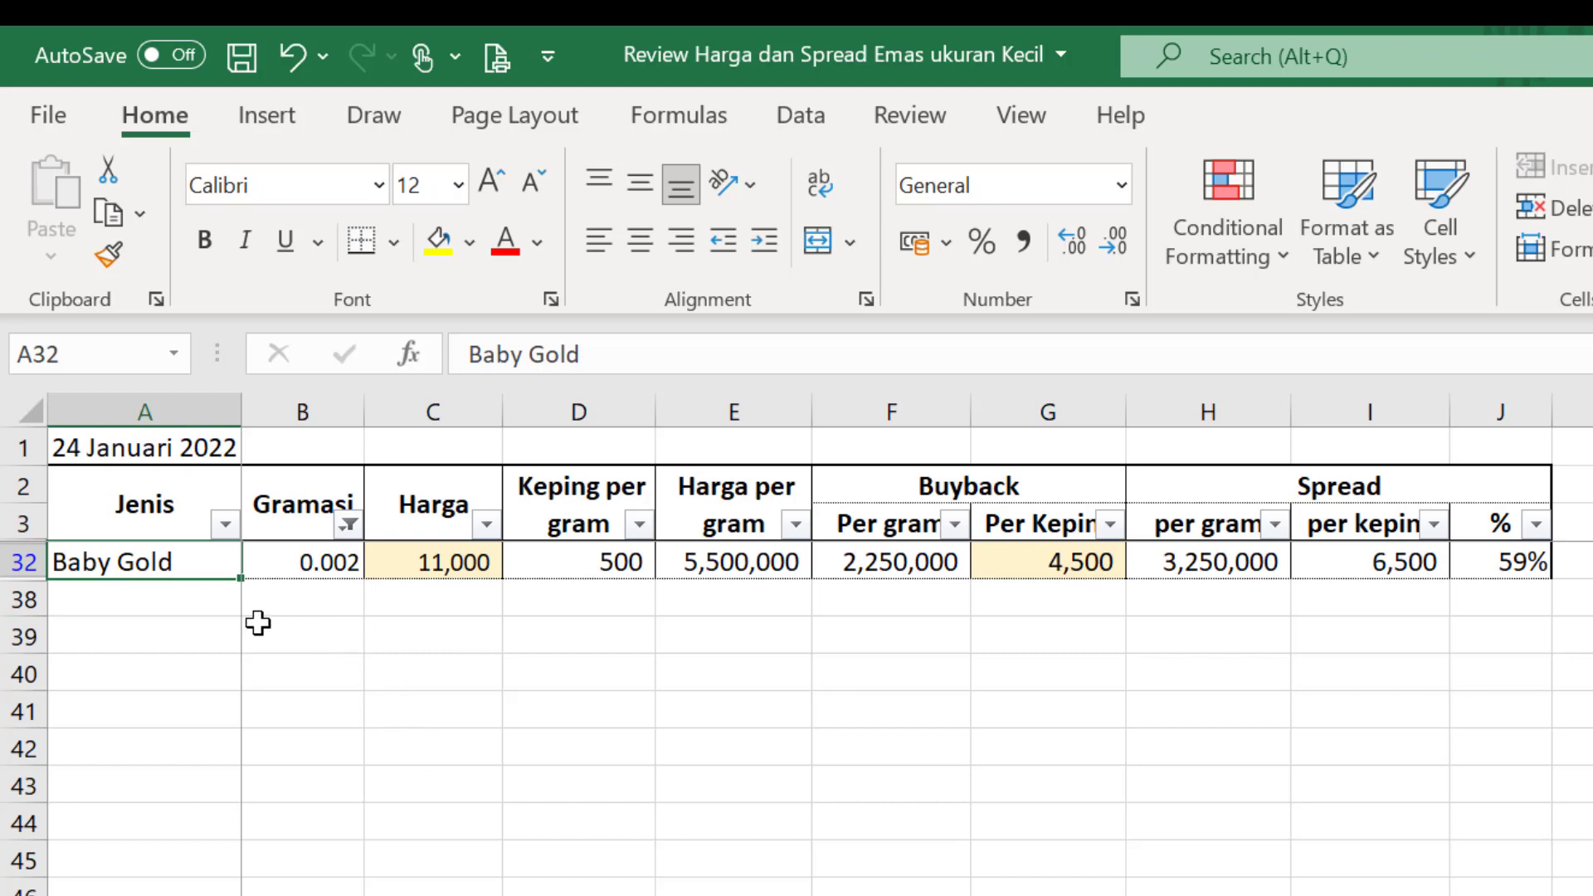
pyautogui.click(292, 558)
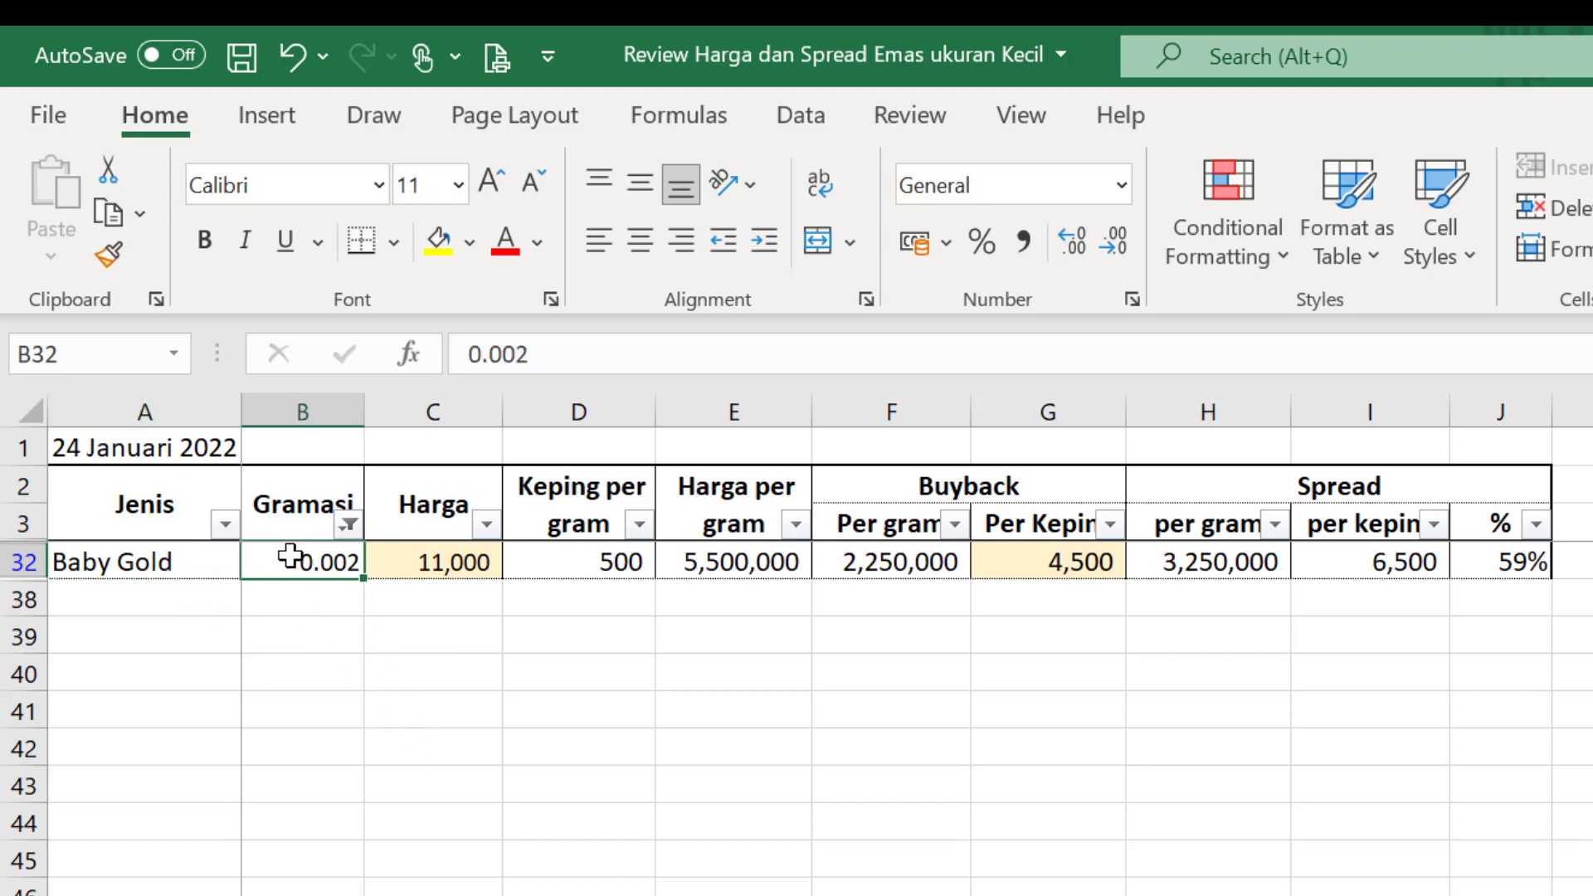
pyautogui.click(153, 562)
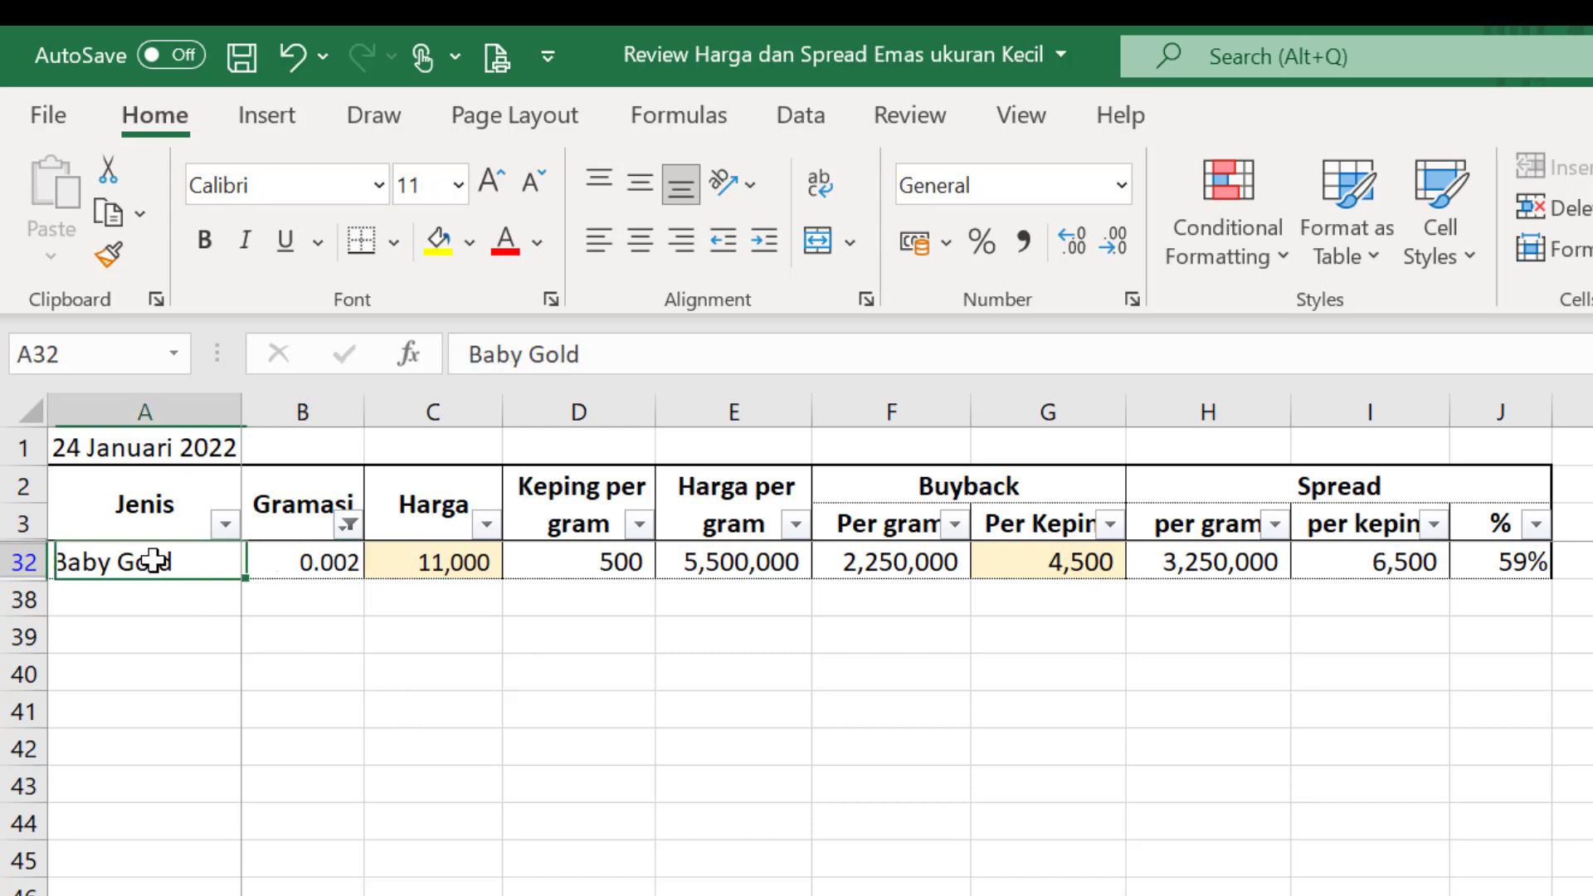
pyautogui.click(478, 562)
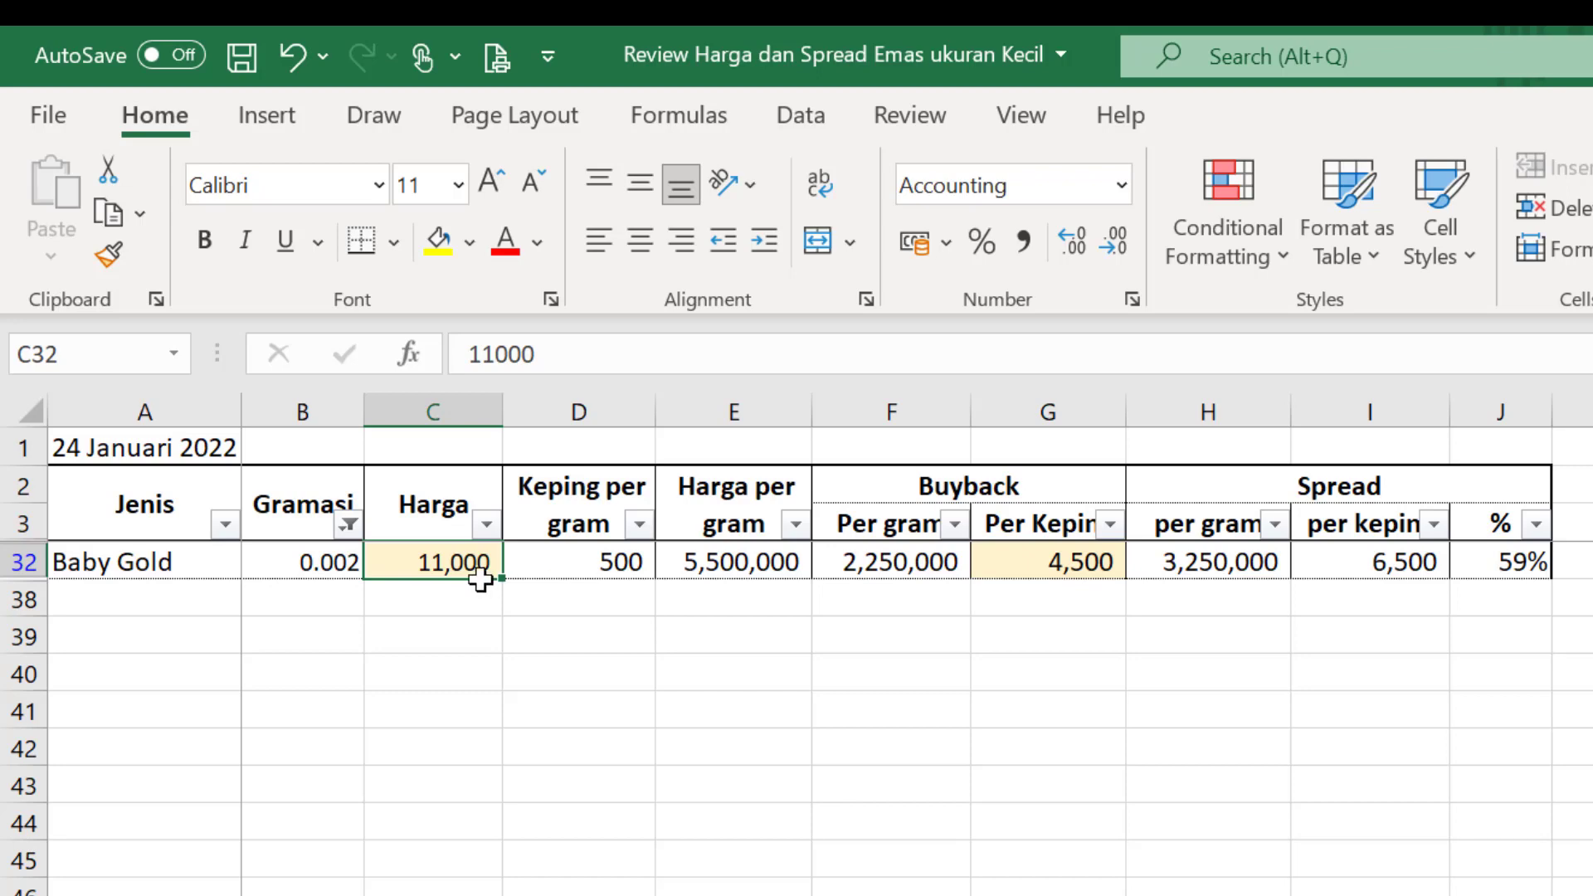
pyautogui.click(541, 564)
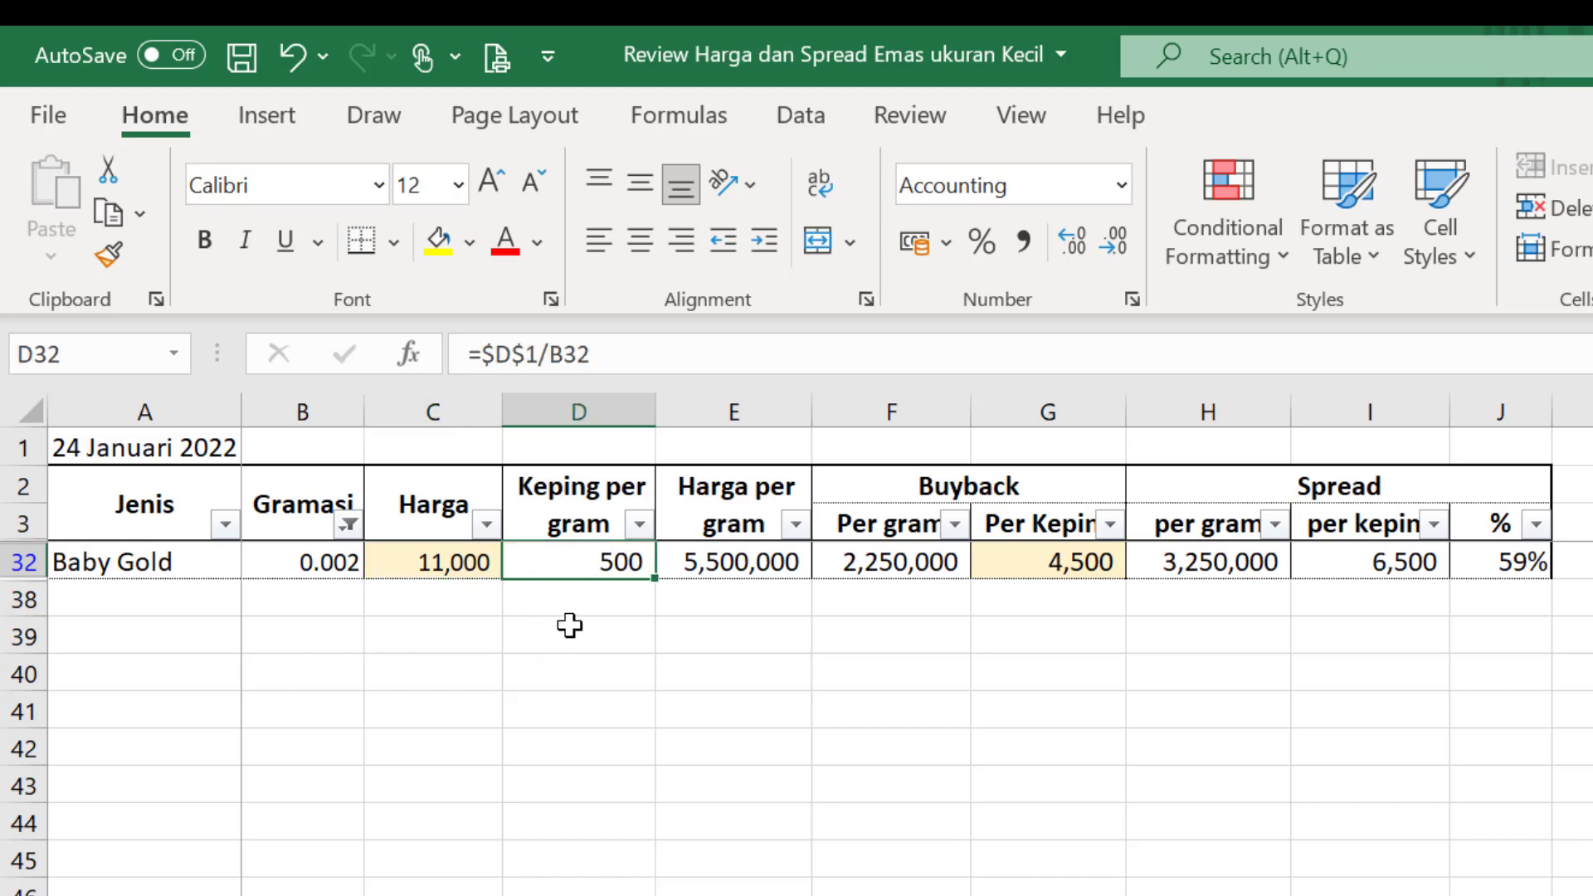
pyautogui.click(752, 565)
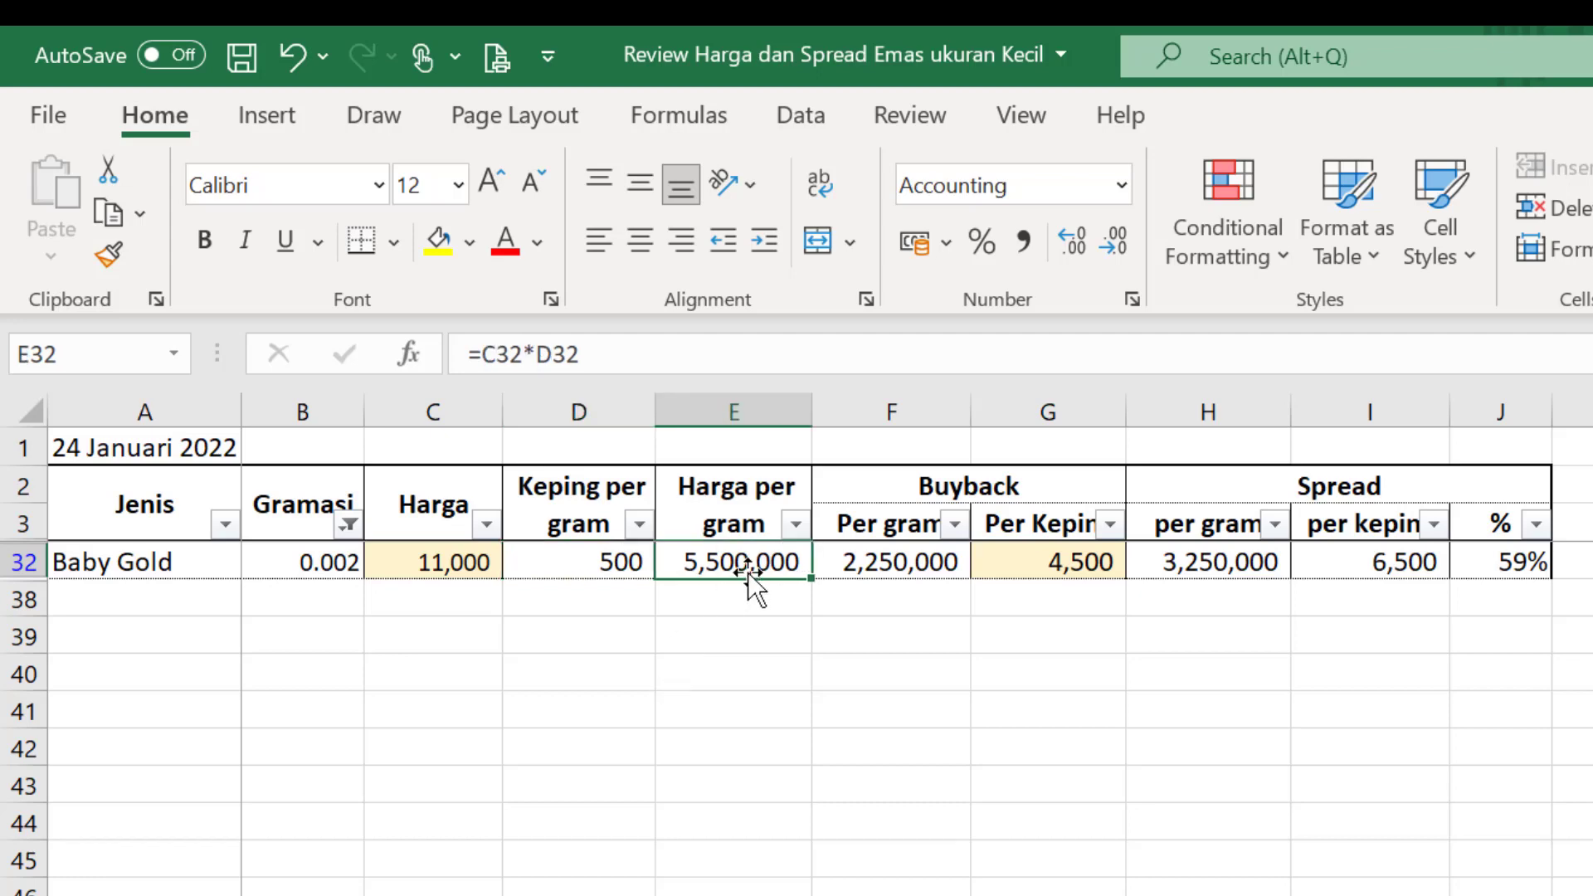
pyautogui.click(865, 573)
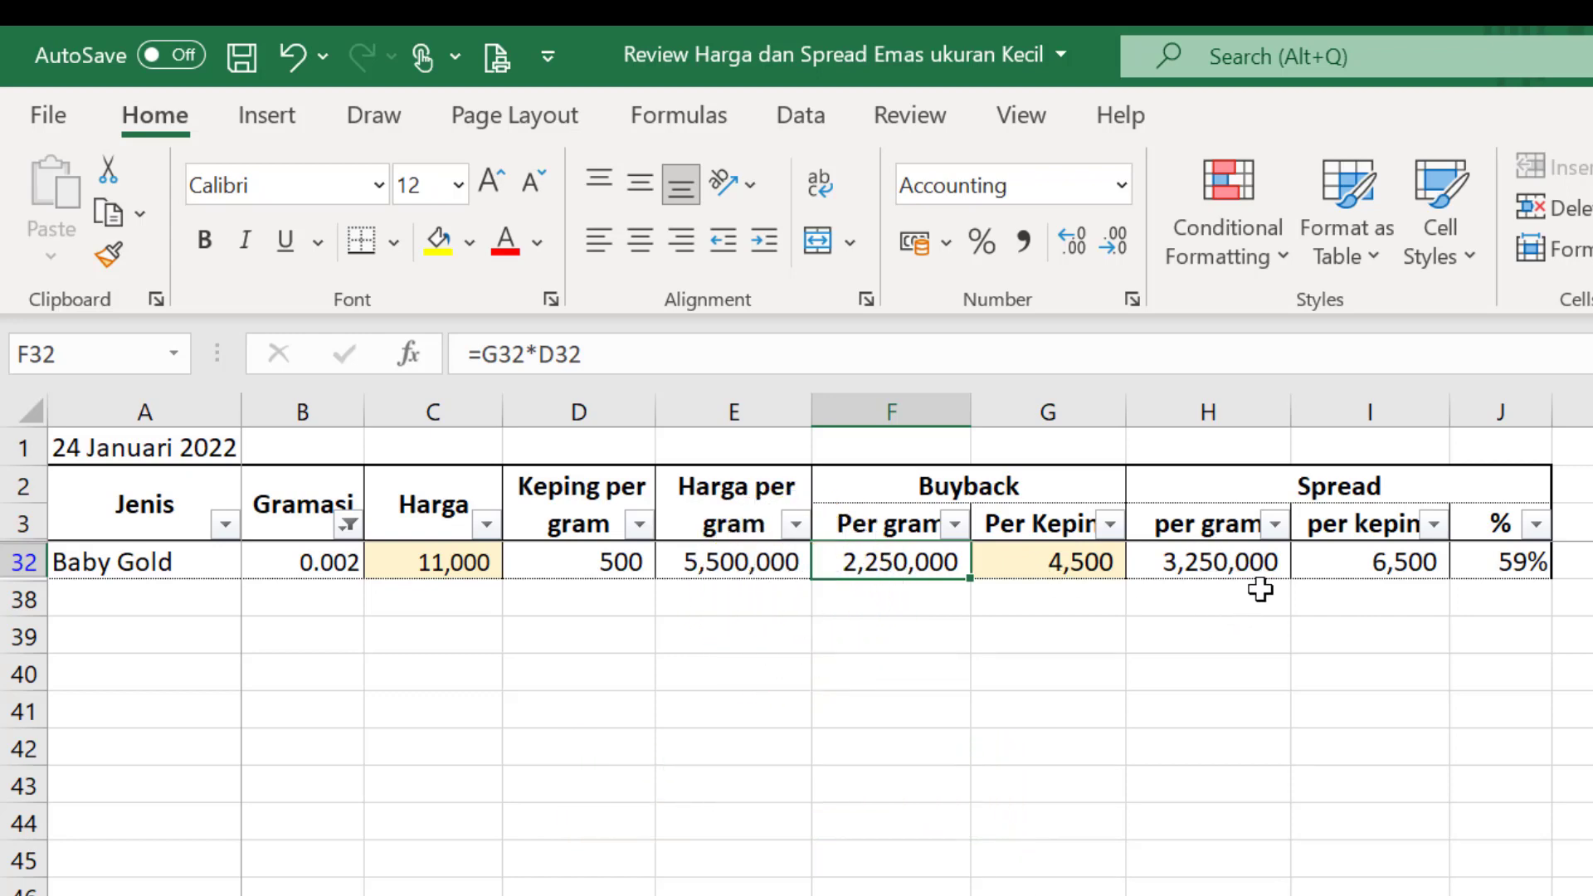
pyautogui.click(1379, 561)
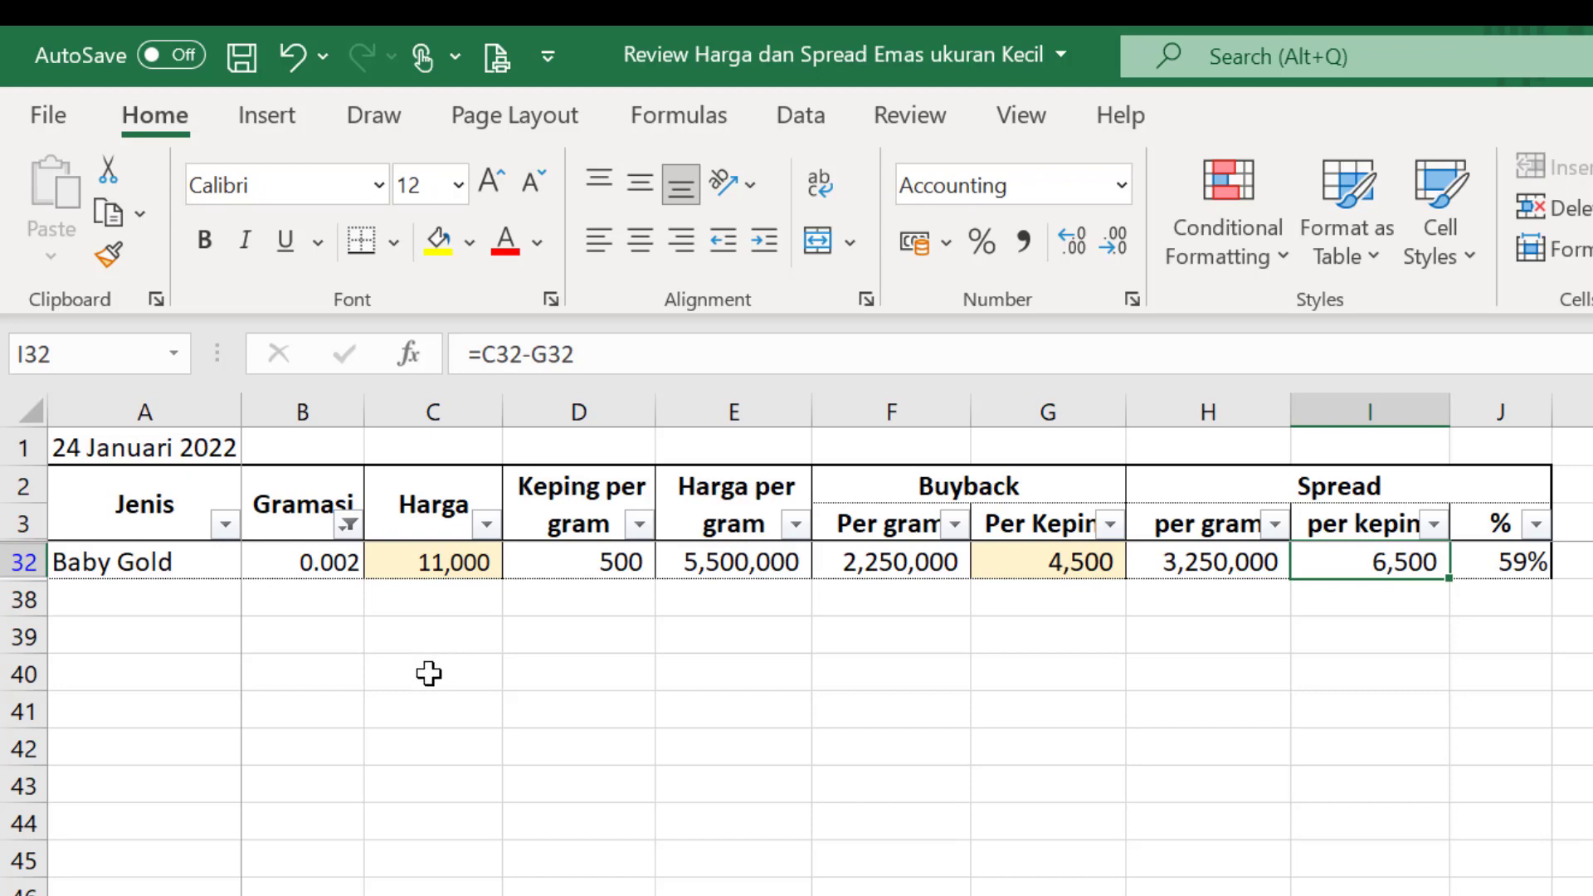
# Check the 0.002 Baby Gold spread percentage and change the Gramasi filter to show only 0.005
pyautogui.click(1526, 564)
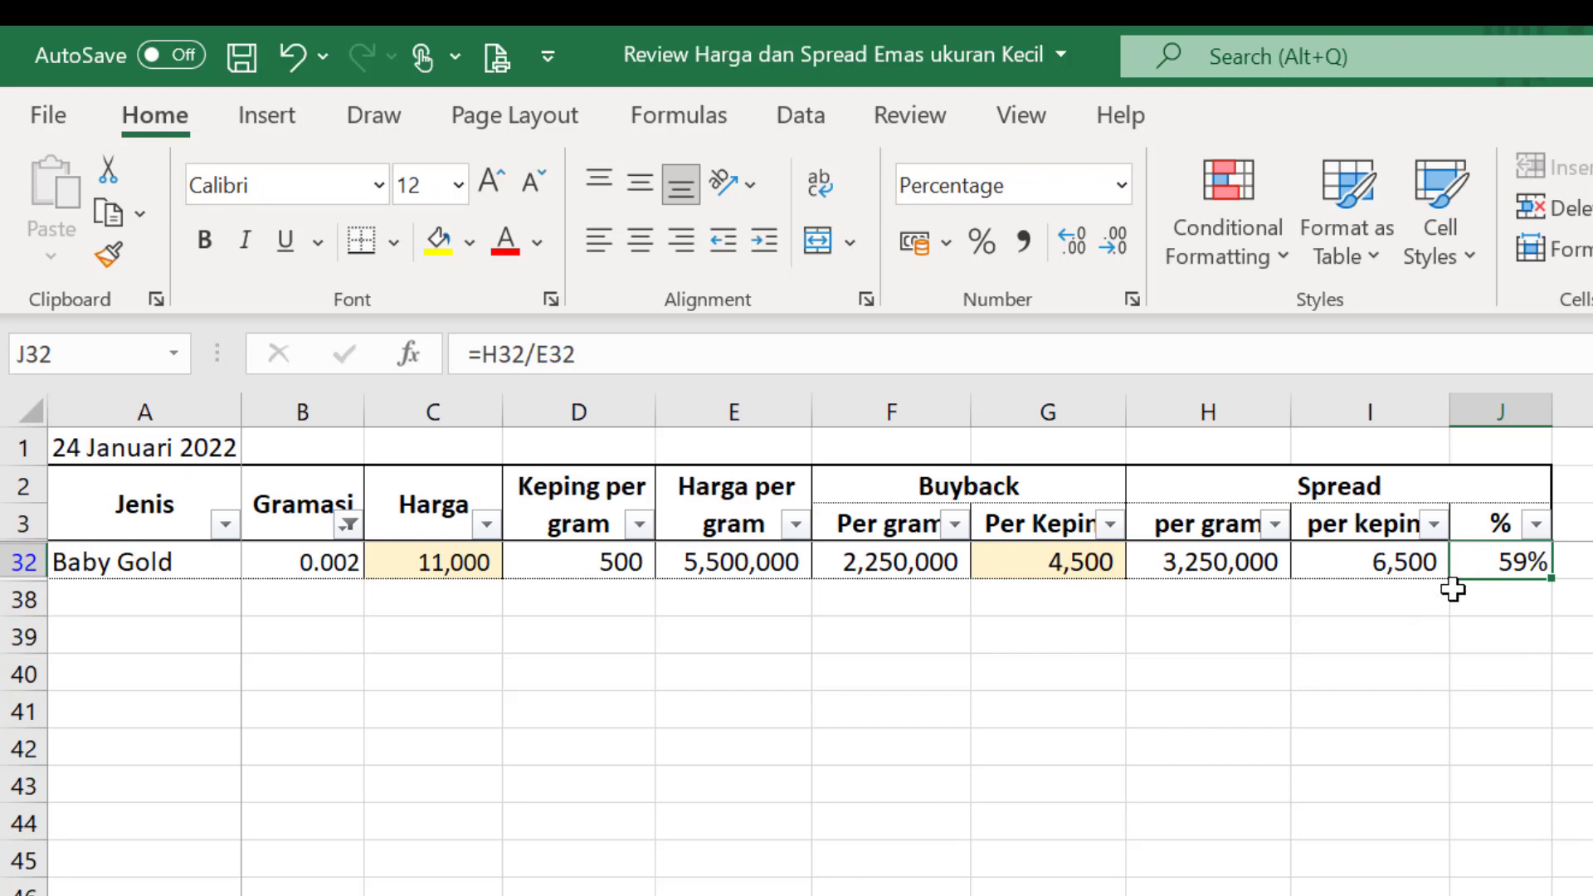
pyautogui.click(348, 524)
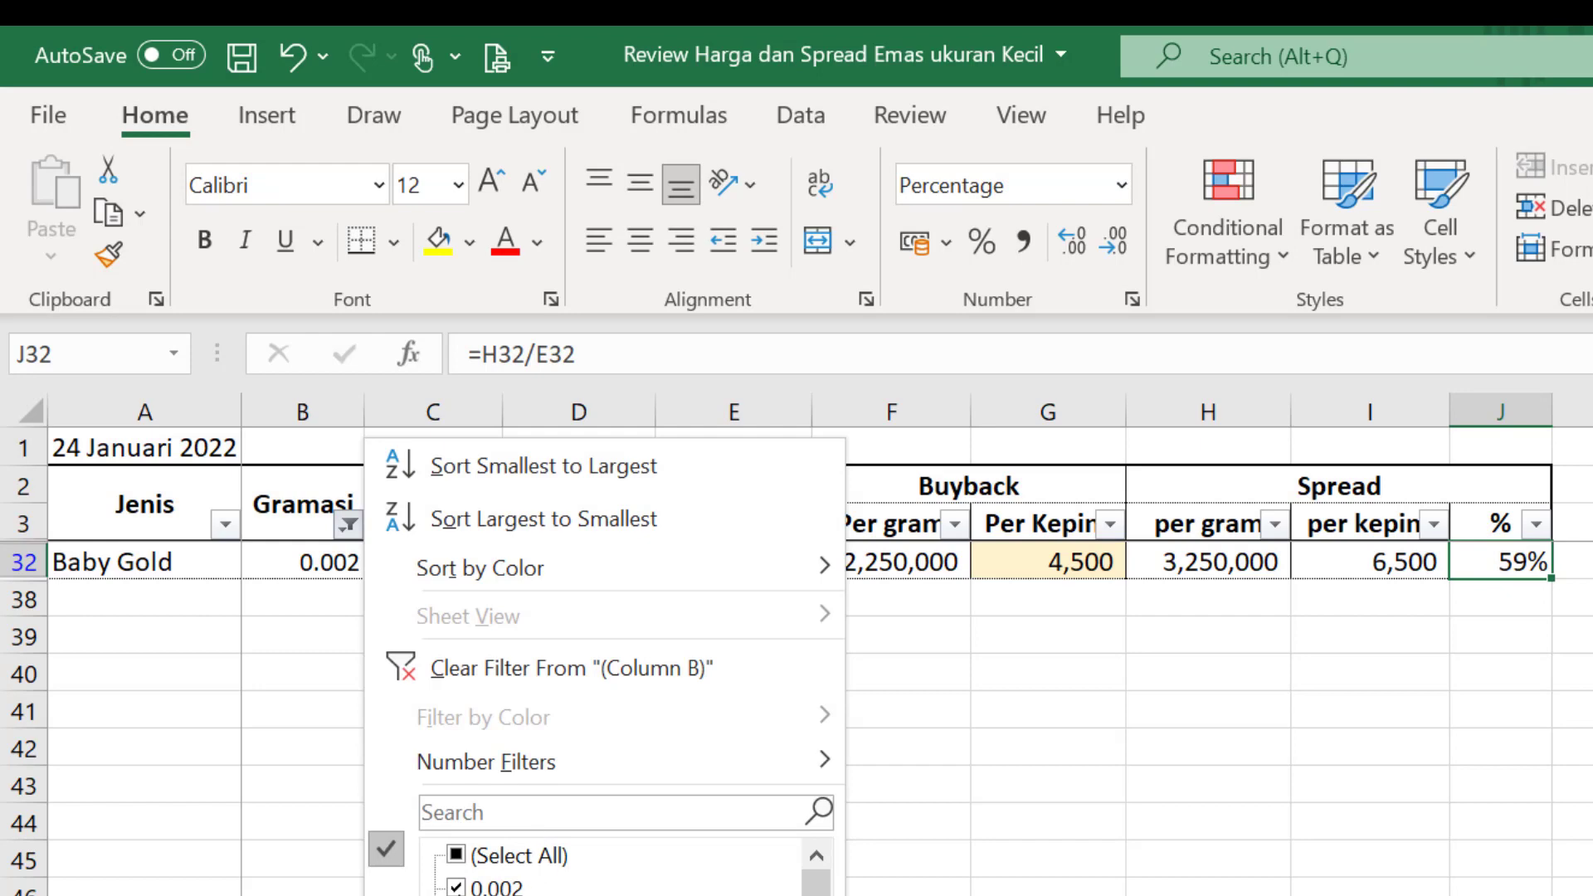
pyautogui.click(496, 886)
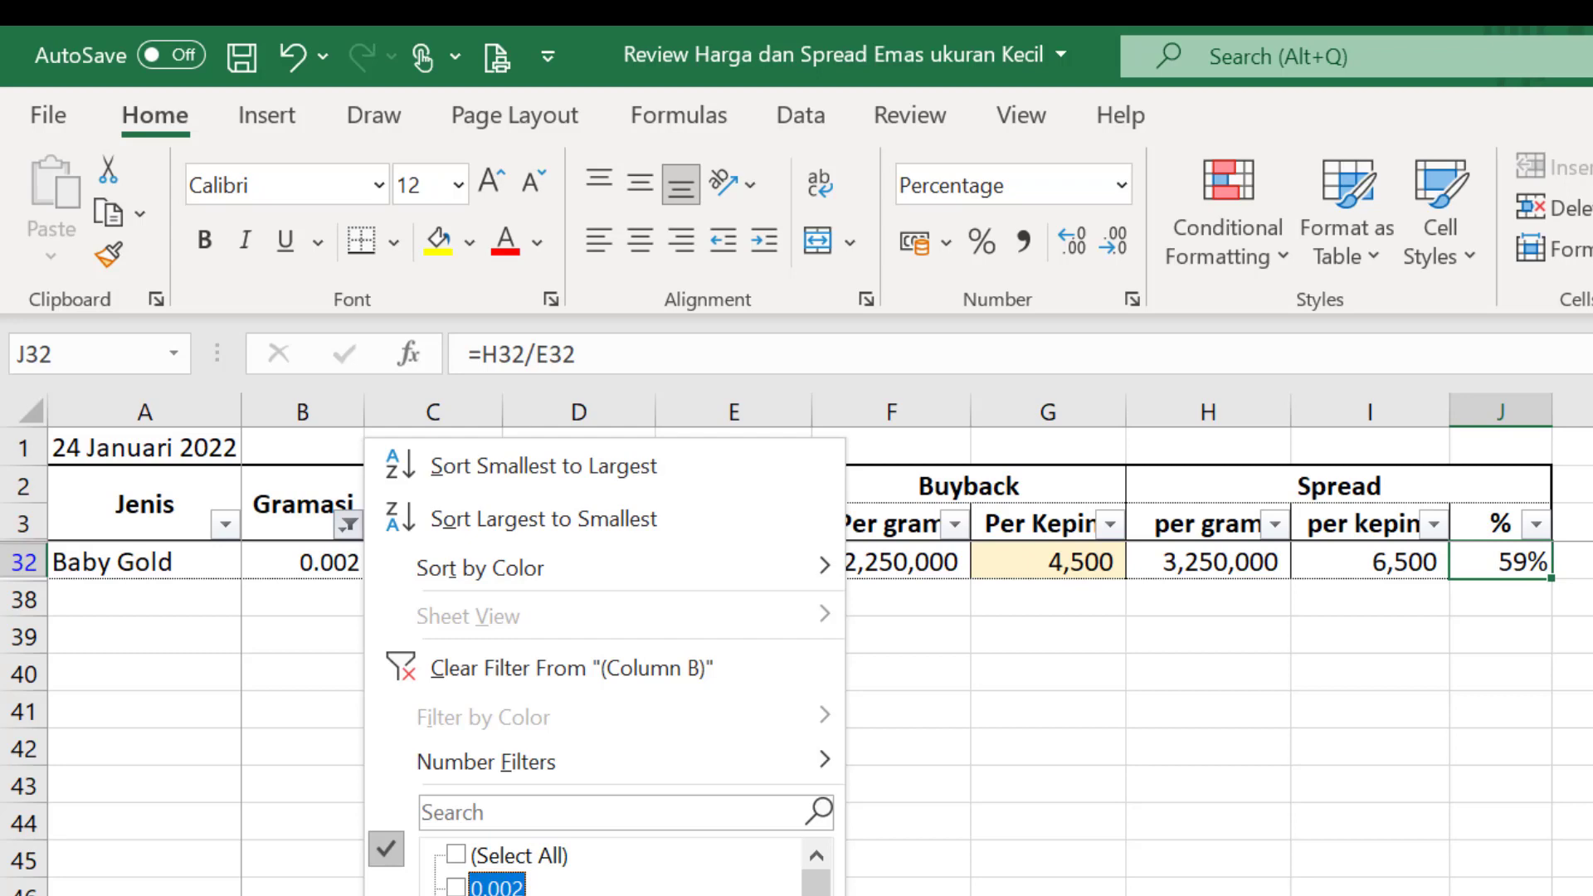
pyautogui.press('Down')
pyautogui.press('space')
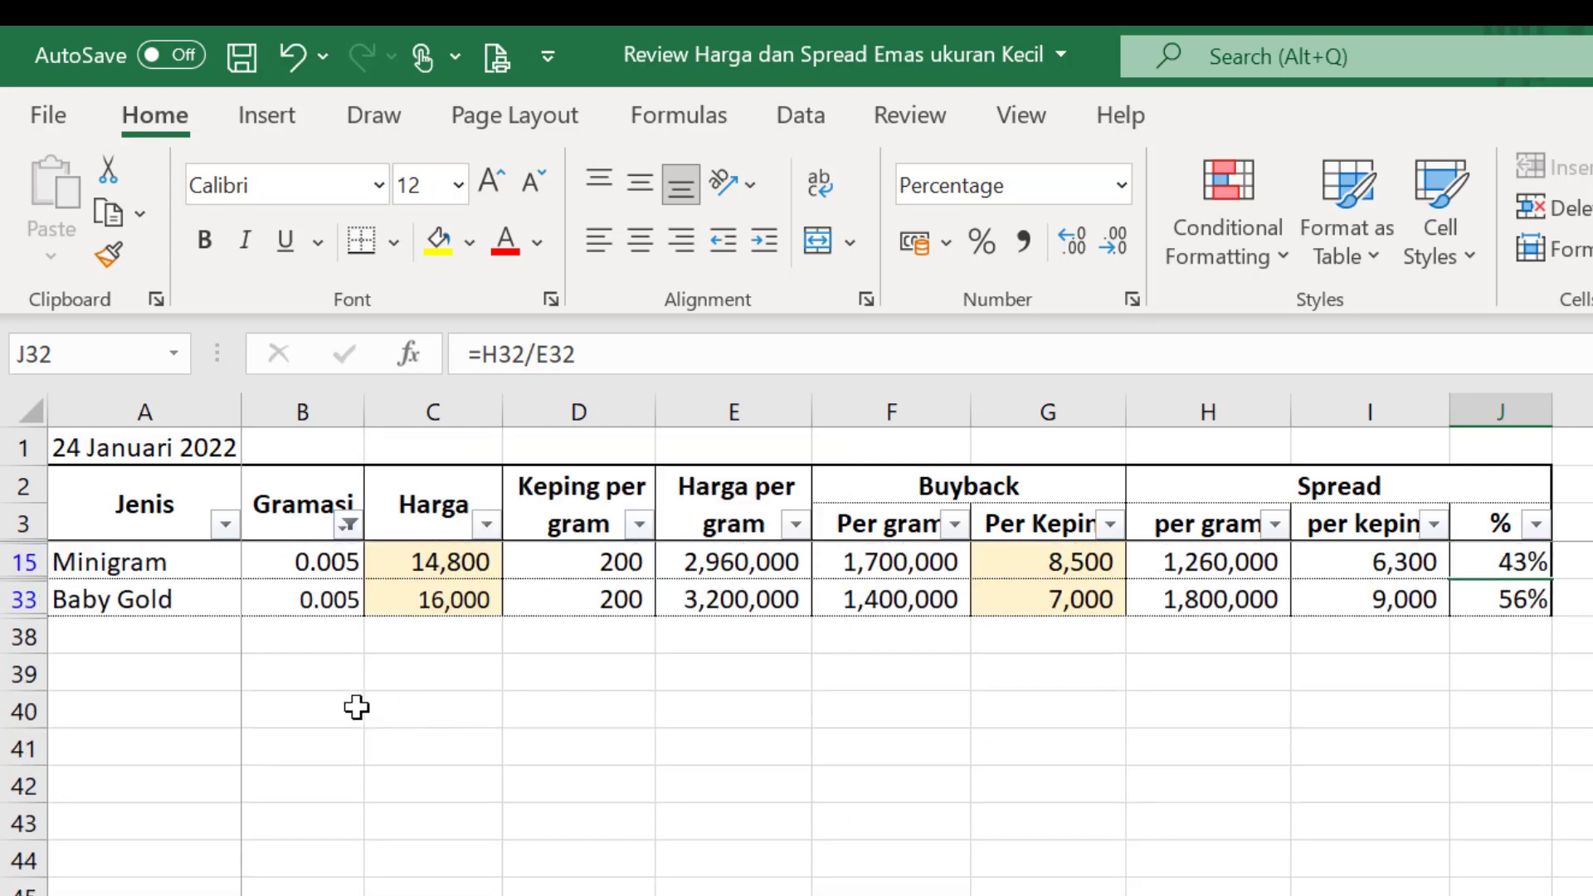
# Set the font of the Minigram and Baby Gold values in B15:J33 to Calibri, size 12
pyautogui.click(122, 606)
pyautogui.click(137, 562)
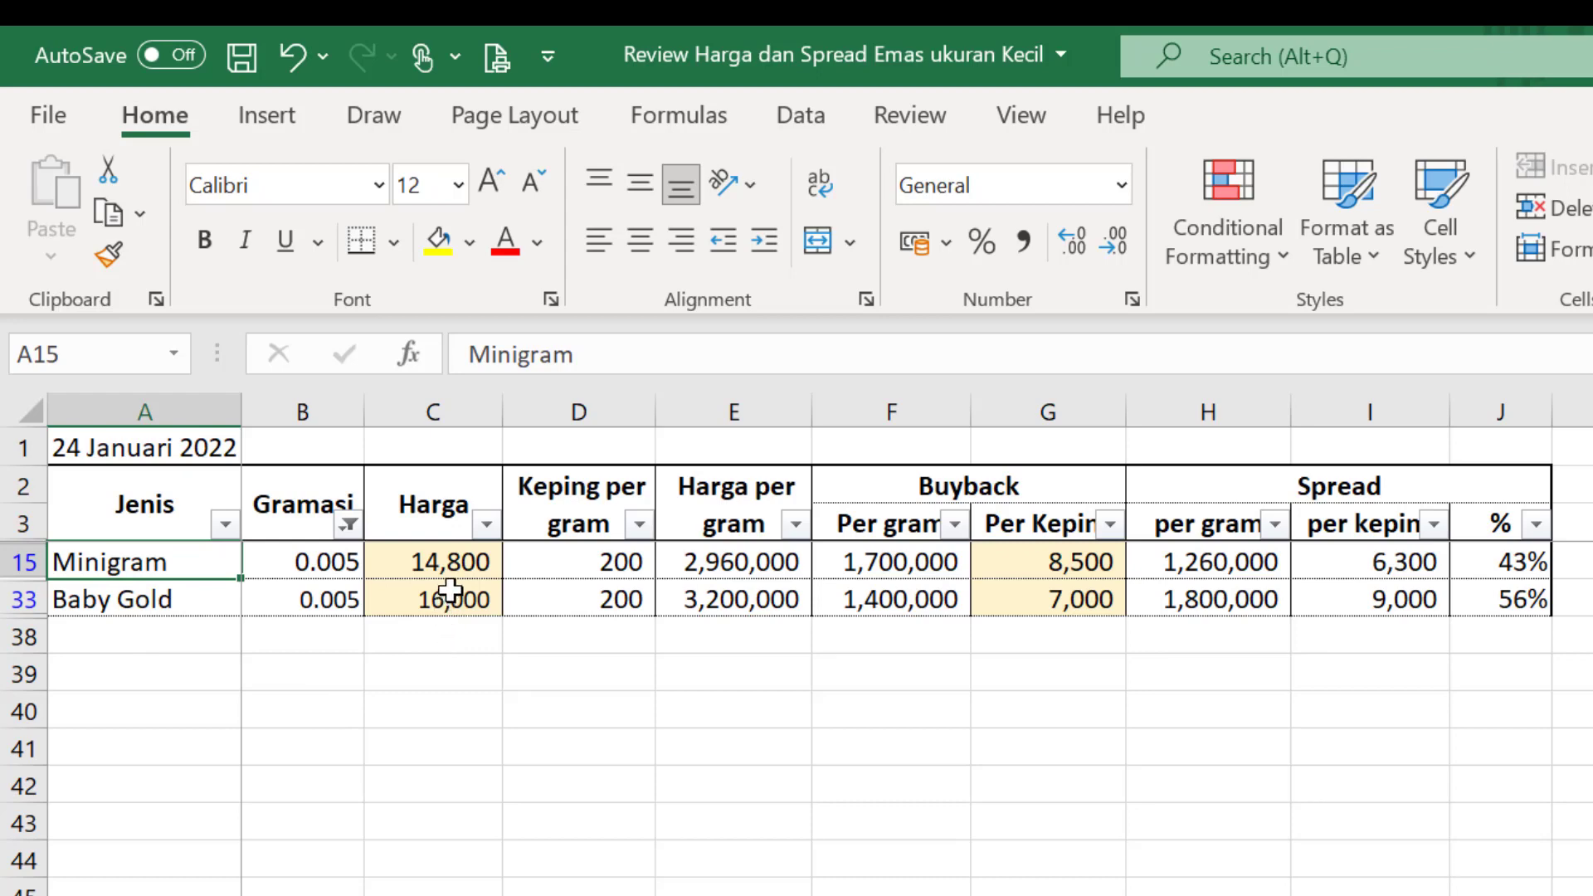
pyautogui.moveTo(327, 562); pyautogui.dragTo(1472, 599)
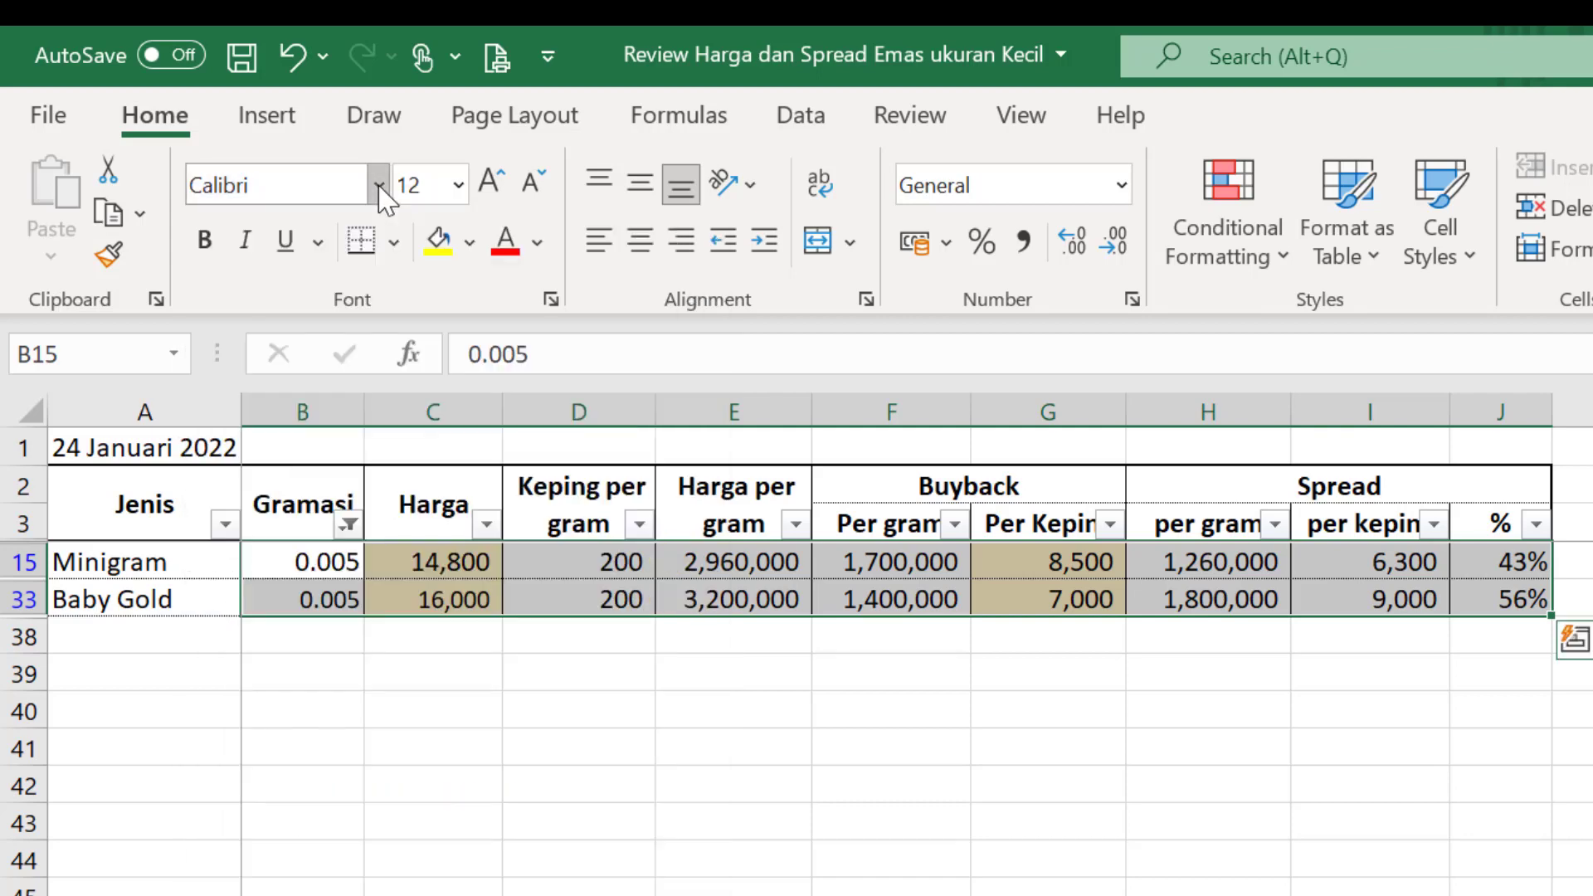
pyautogui.click(380, 193)
pyautogui.click(326, 362)
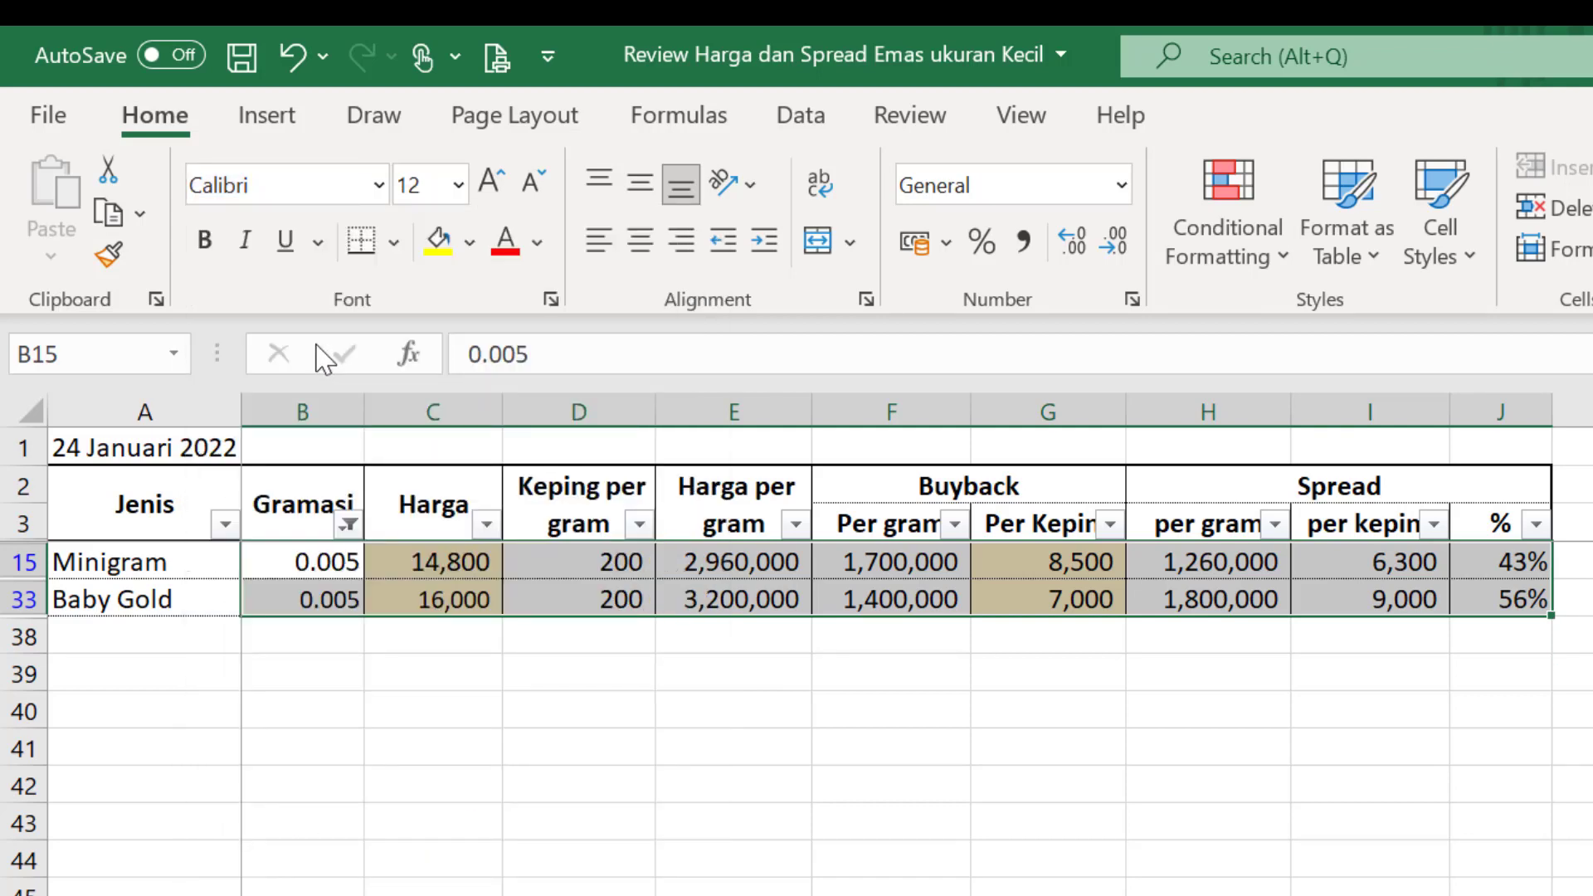
pyautogui.click(458, 185)
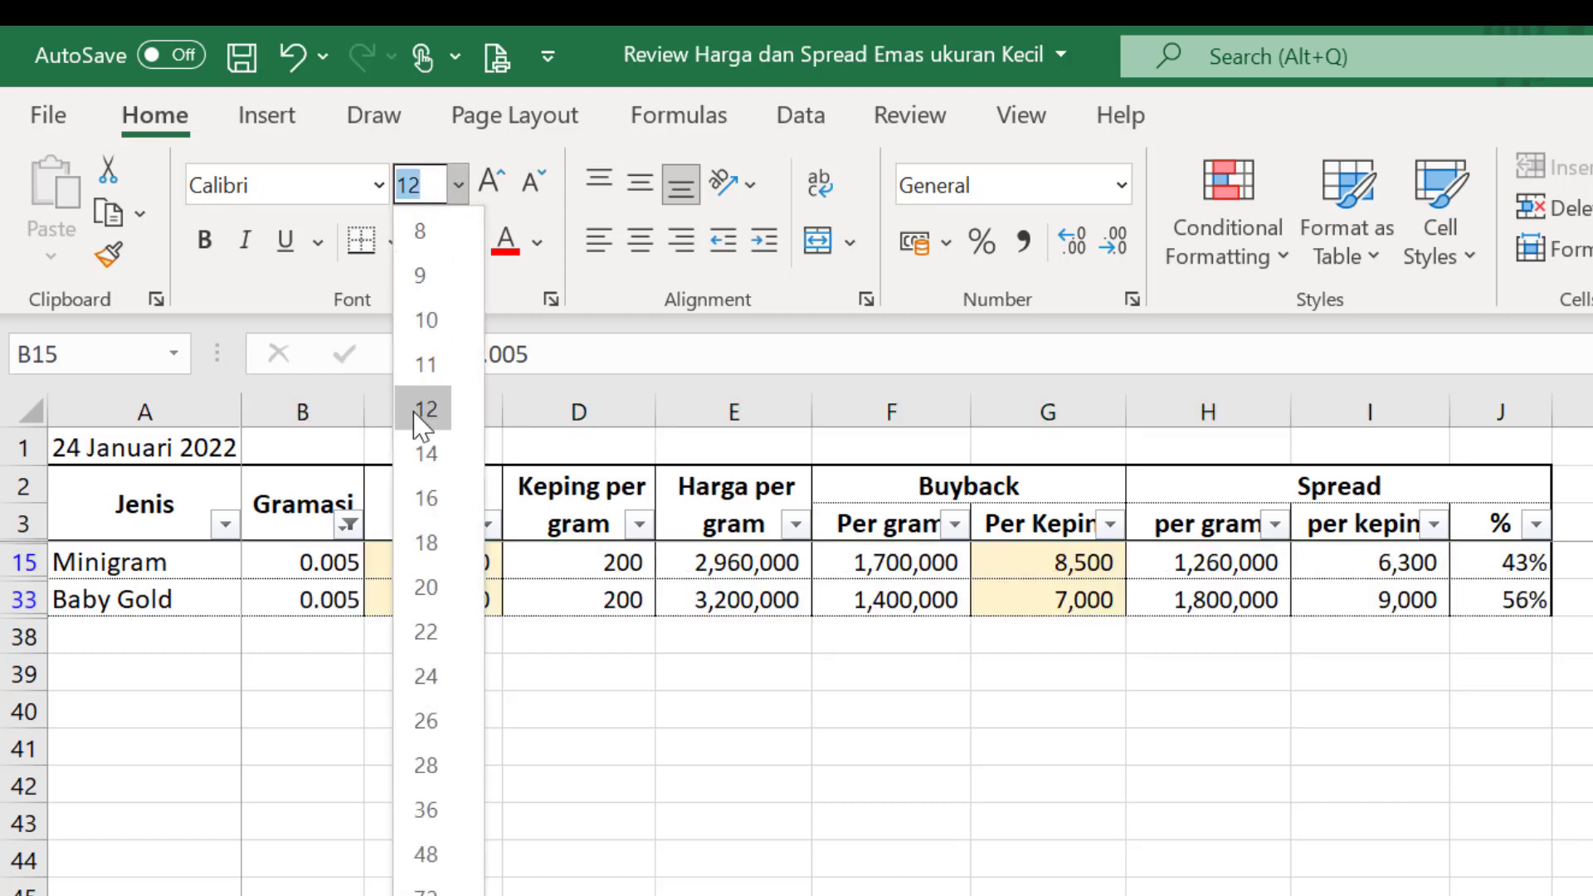
pyautogui.click(420, 419)
pyautogui.click(302, 818)
# Compare the 0.005 Minigram and Baby Gold rows by price, buyback per piece, spread per piece and spread percentage
pyautogui.click(320, 597)
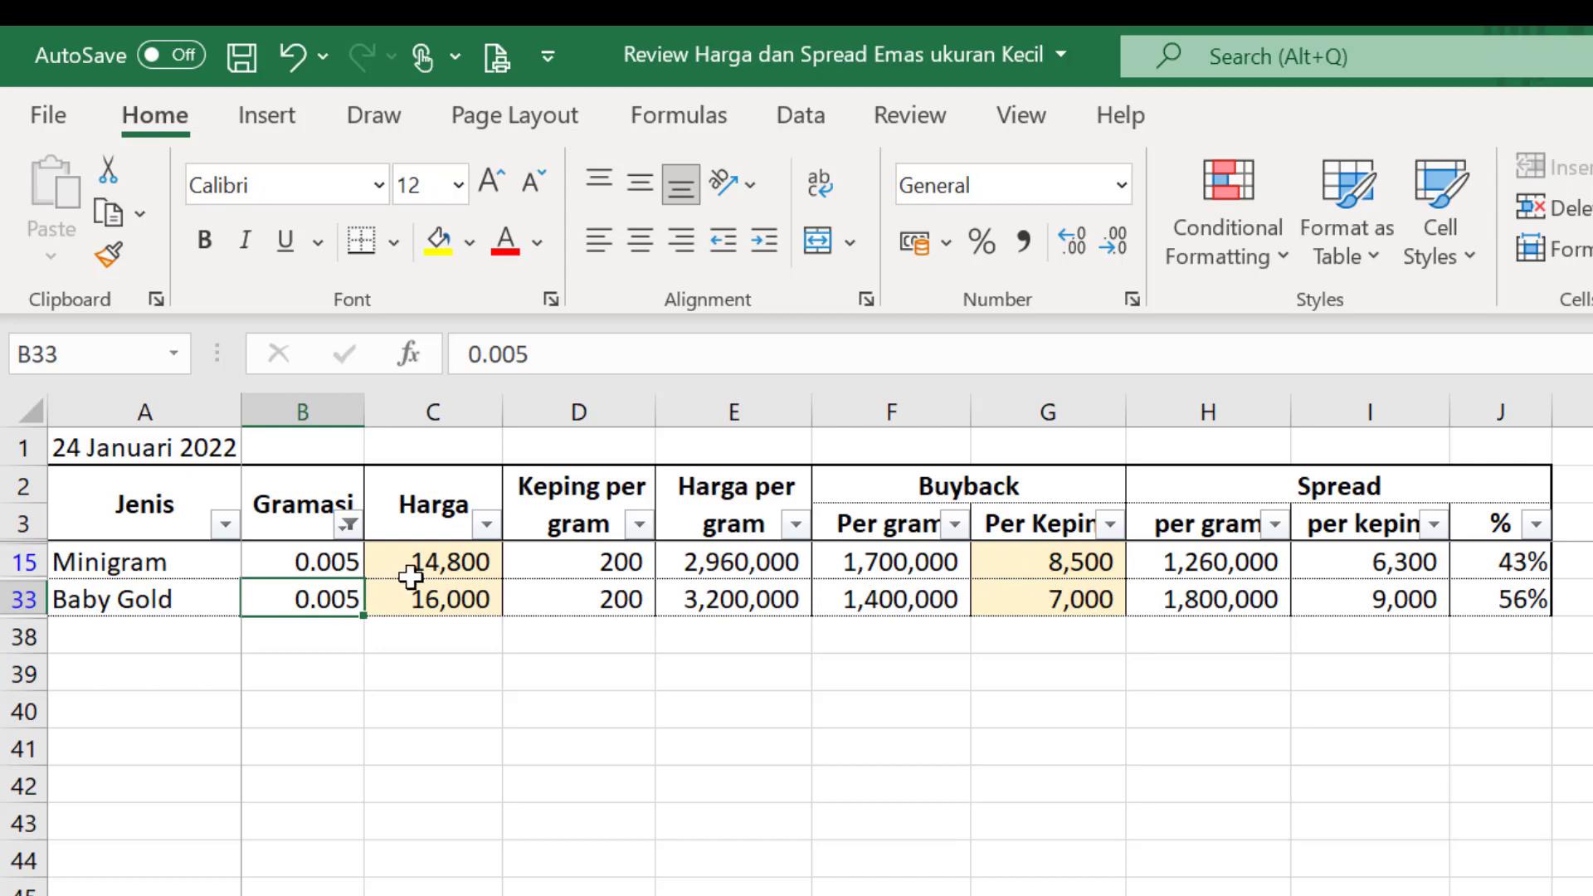
pyautogui.click(442, 576)
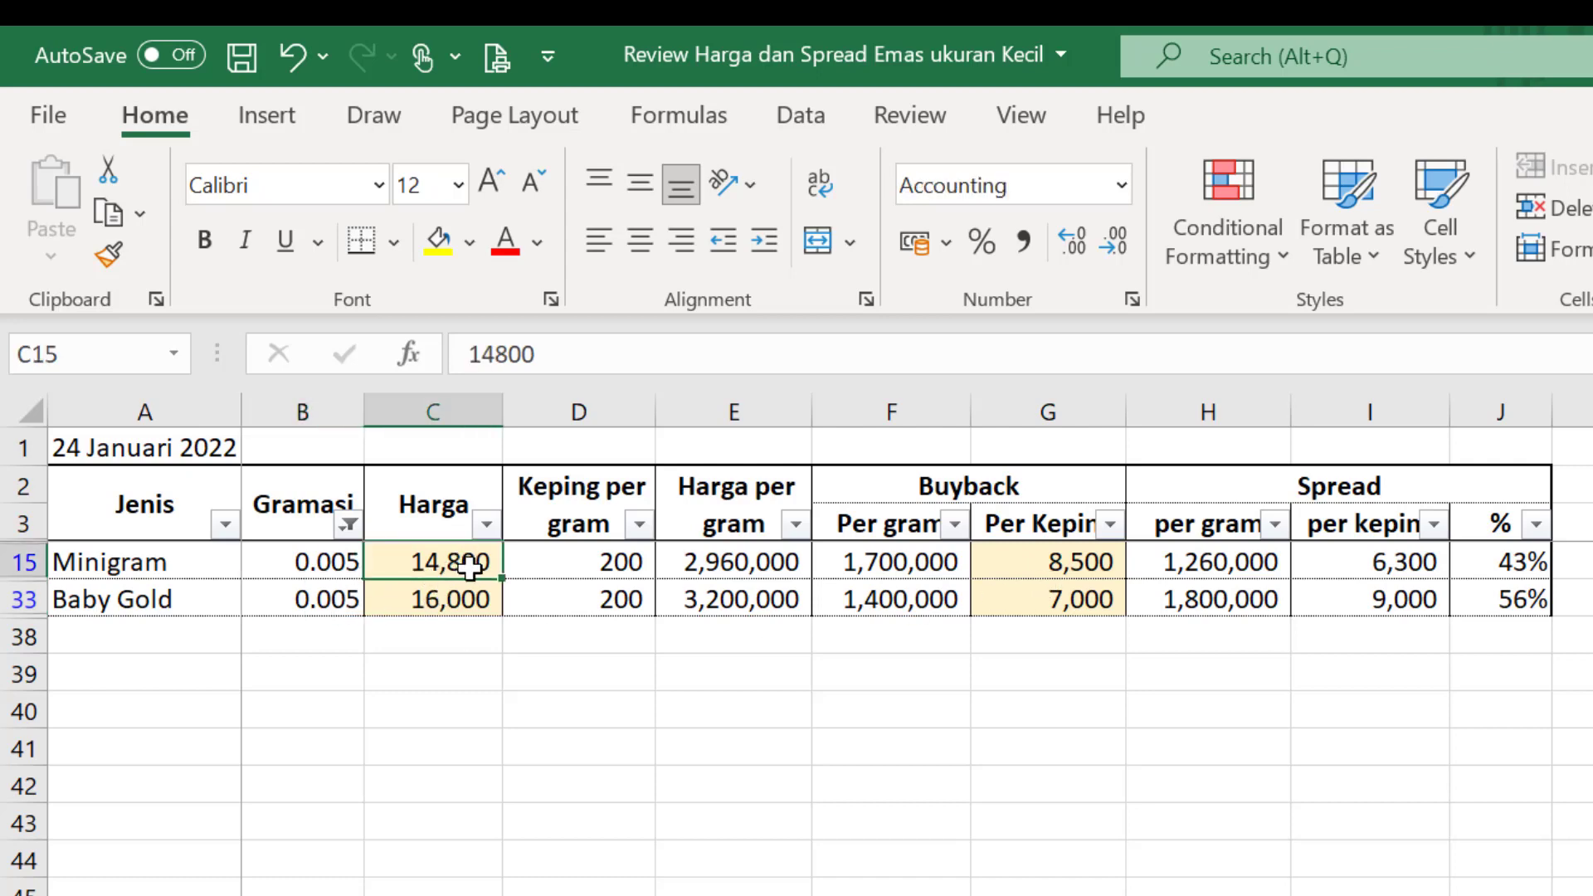
pyautogui.click(465, 609)
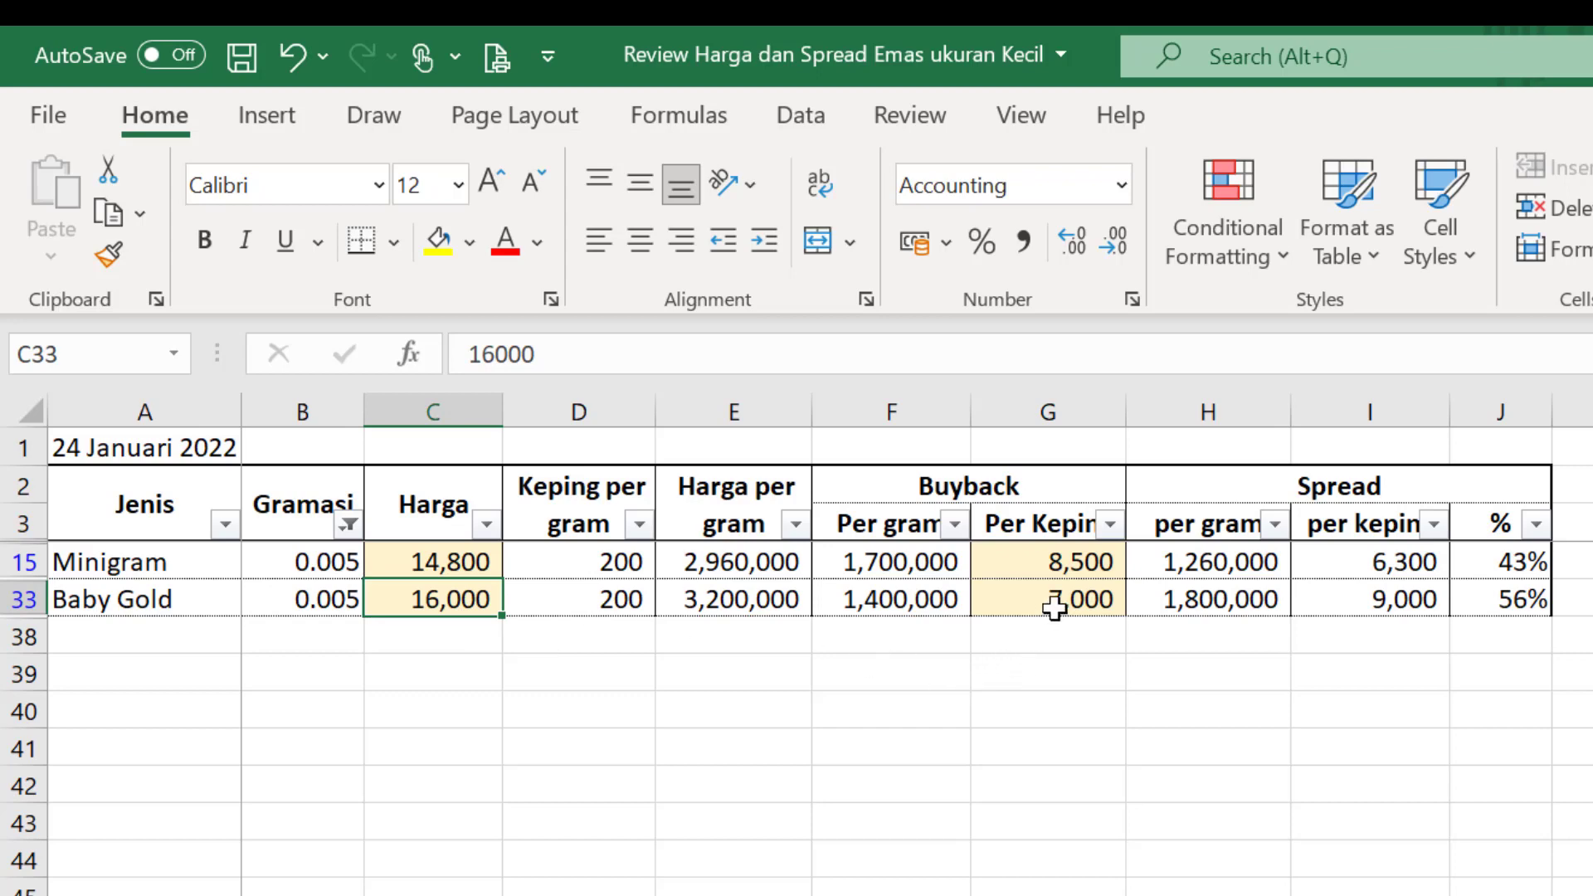
pyautogui.click(1077, 569)
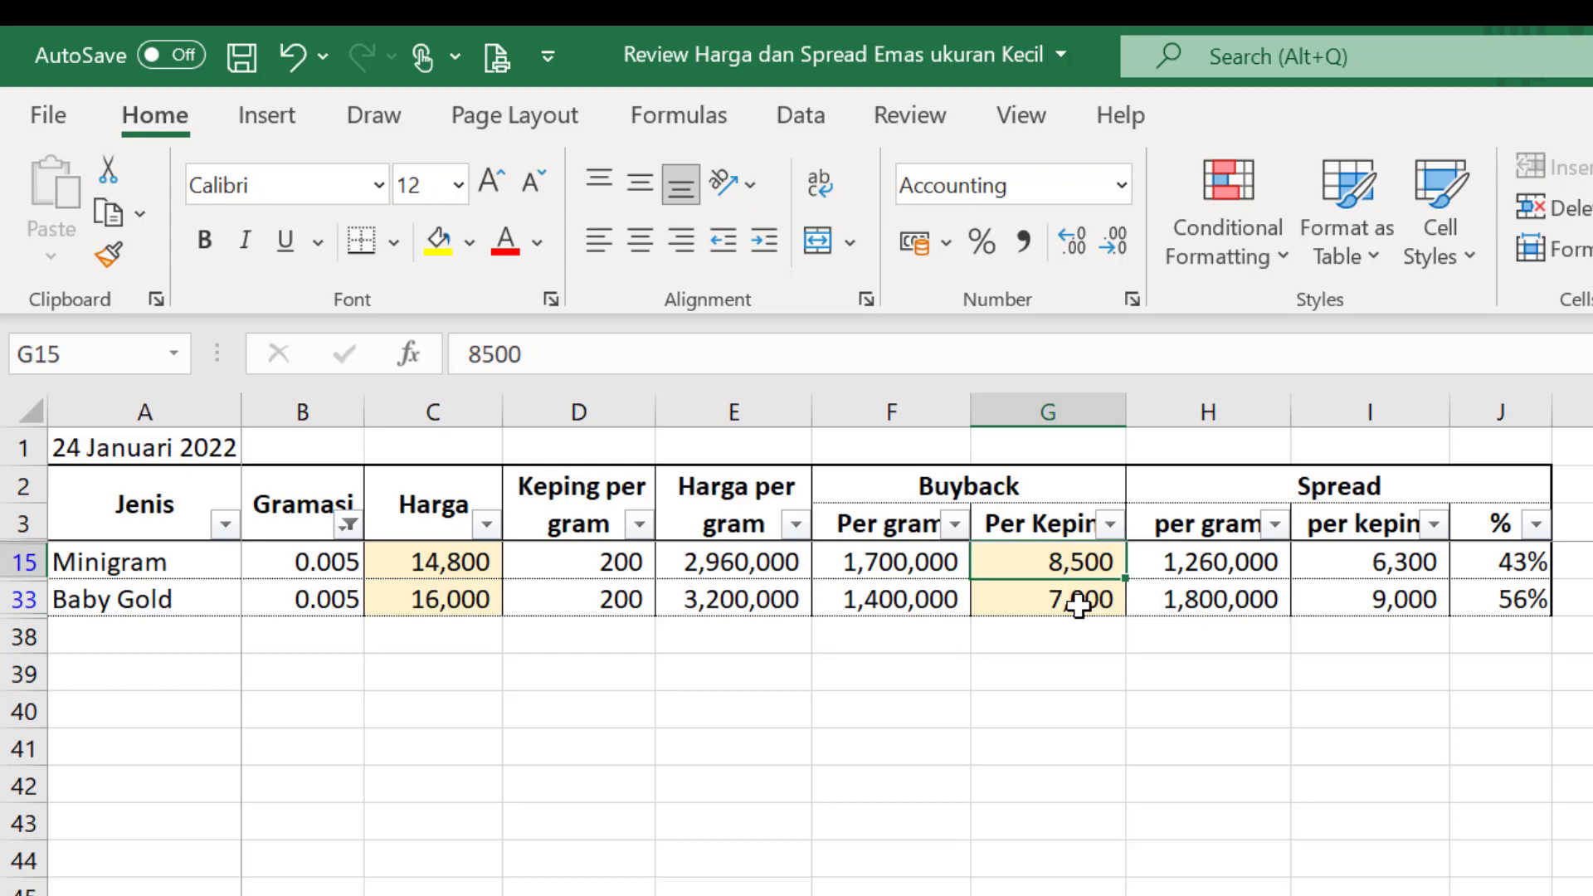
pyautogui.click(1077, 605)
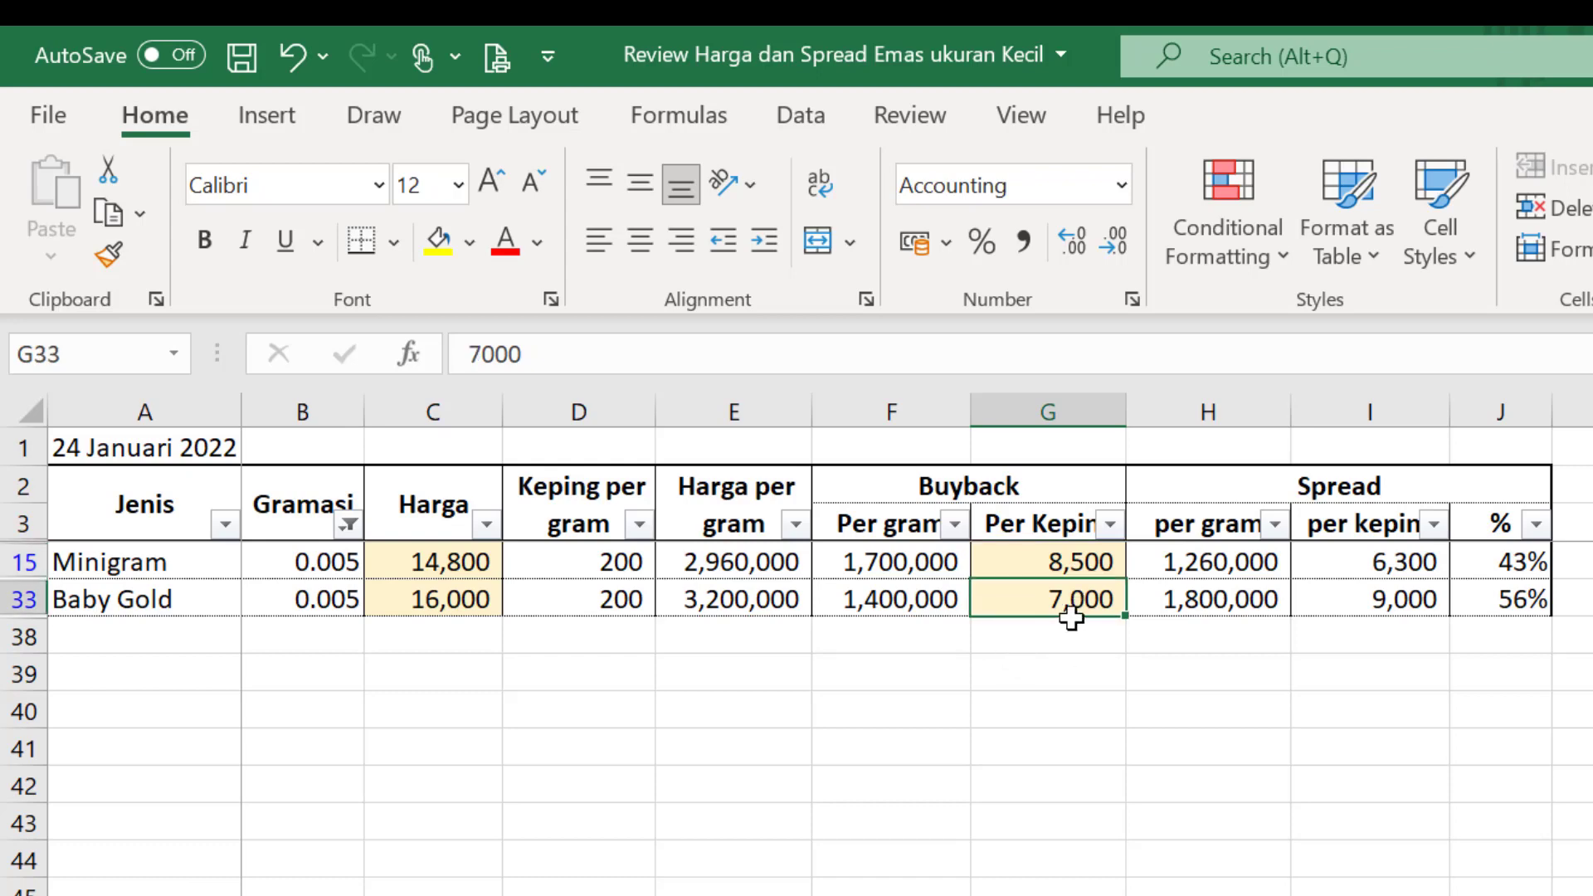
pyautogui.click(1330, 571)
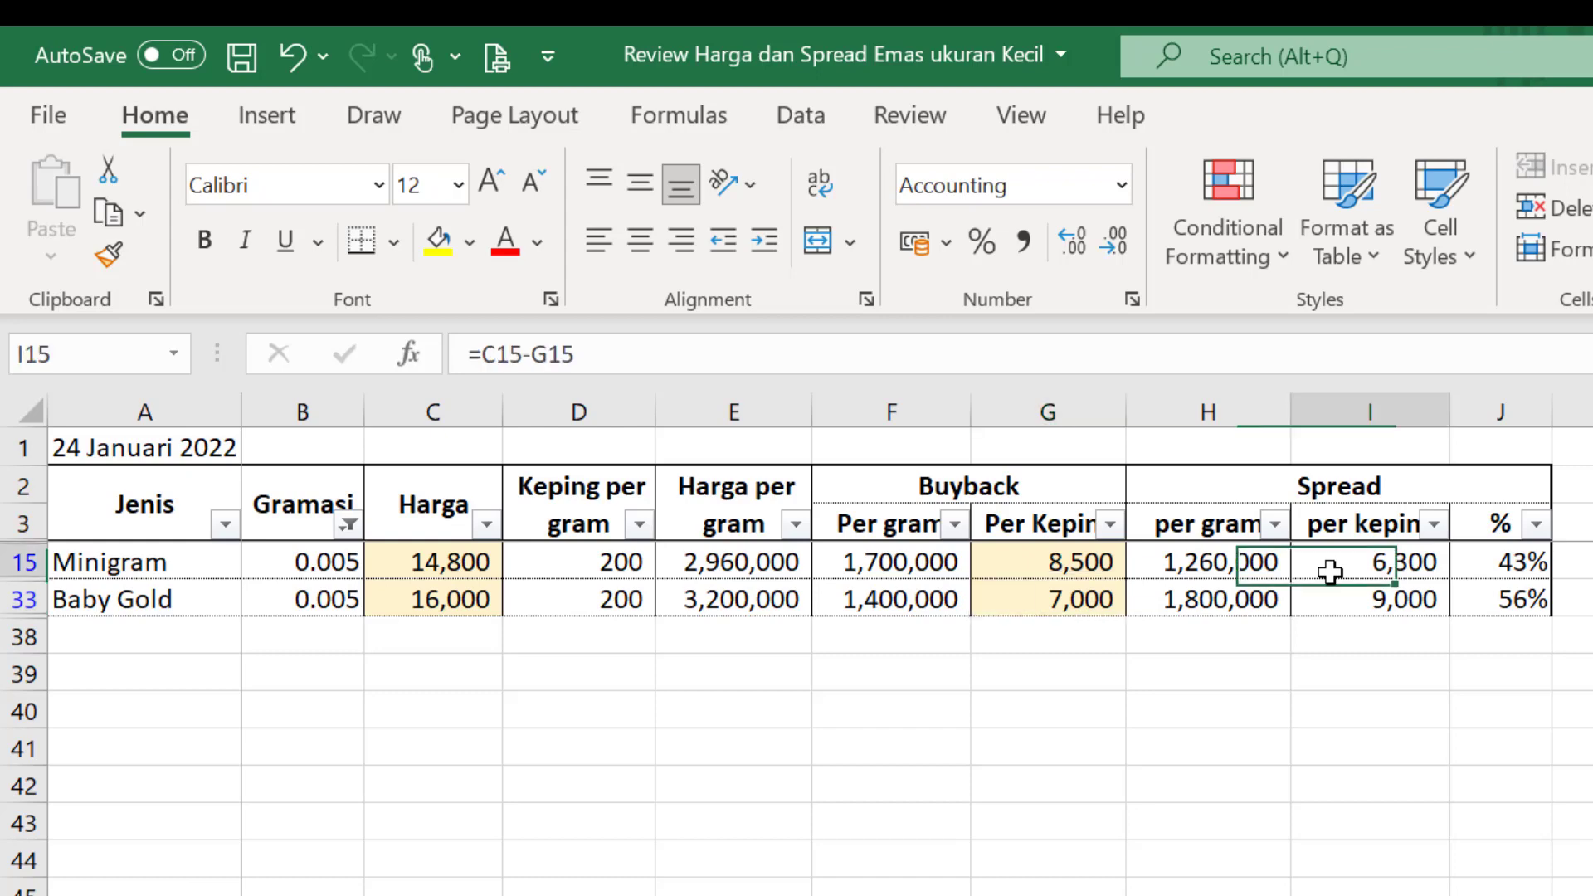
pyautogui.click(1509, 572)
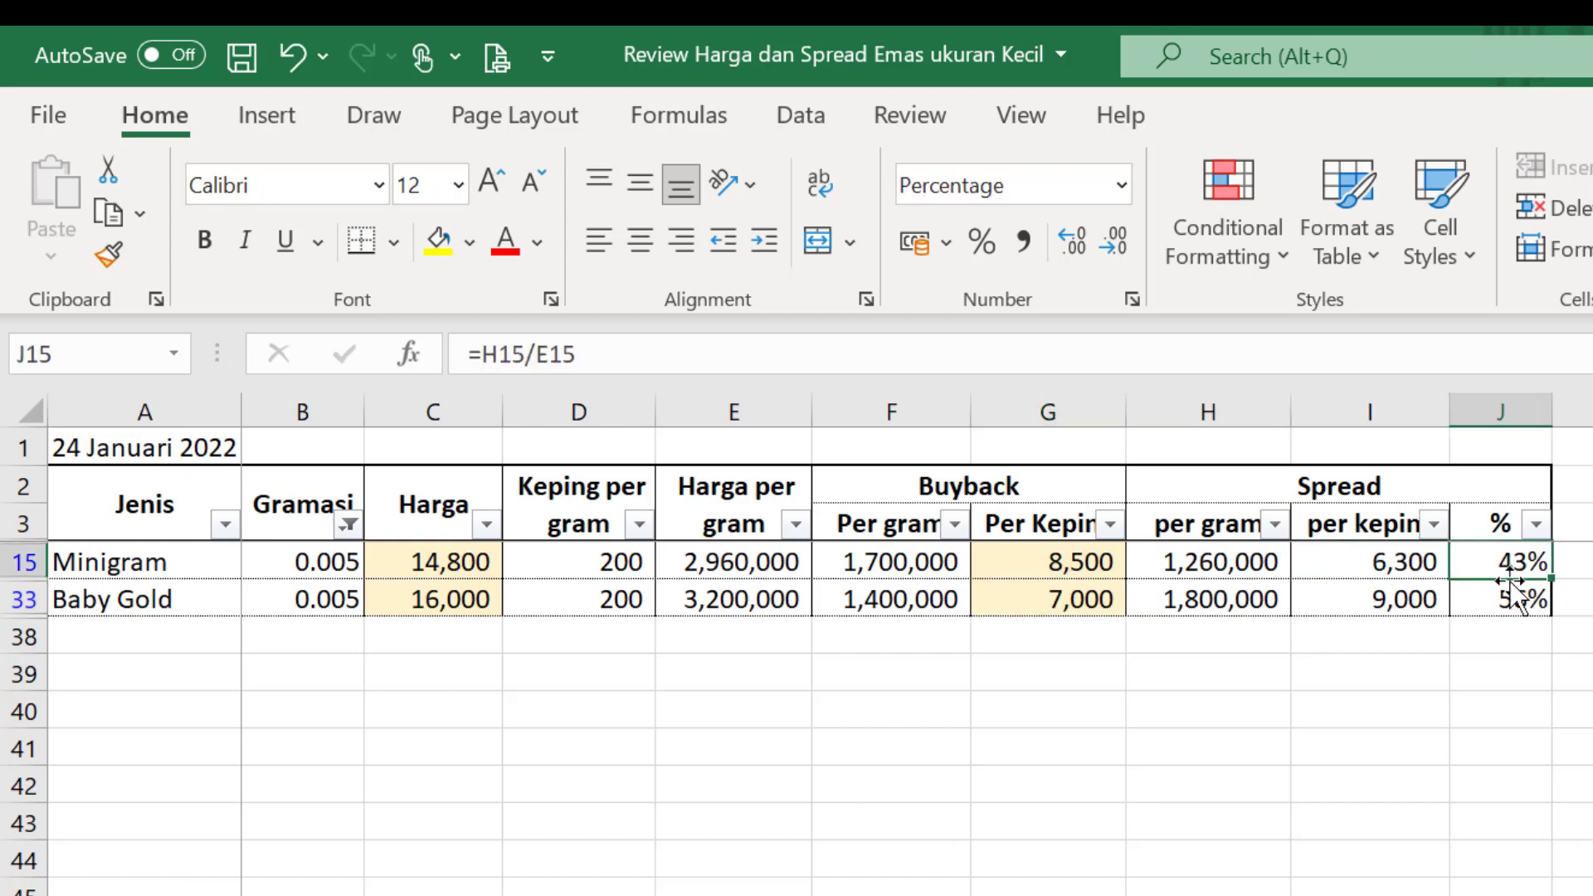
pyautogui.click(1506, 598)
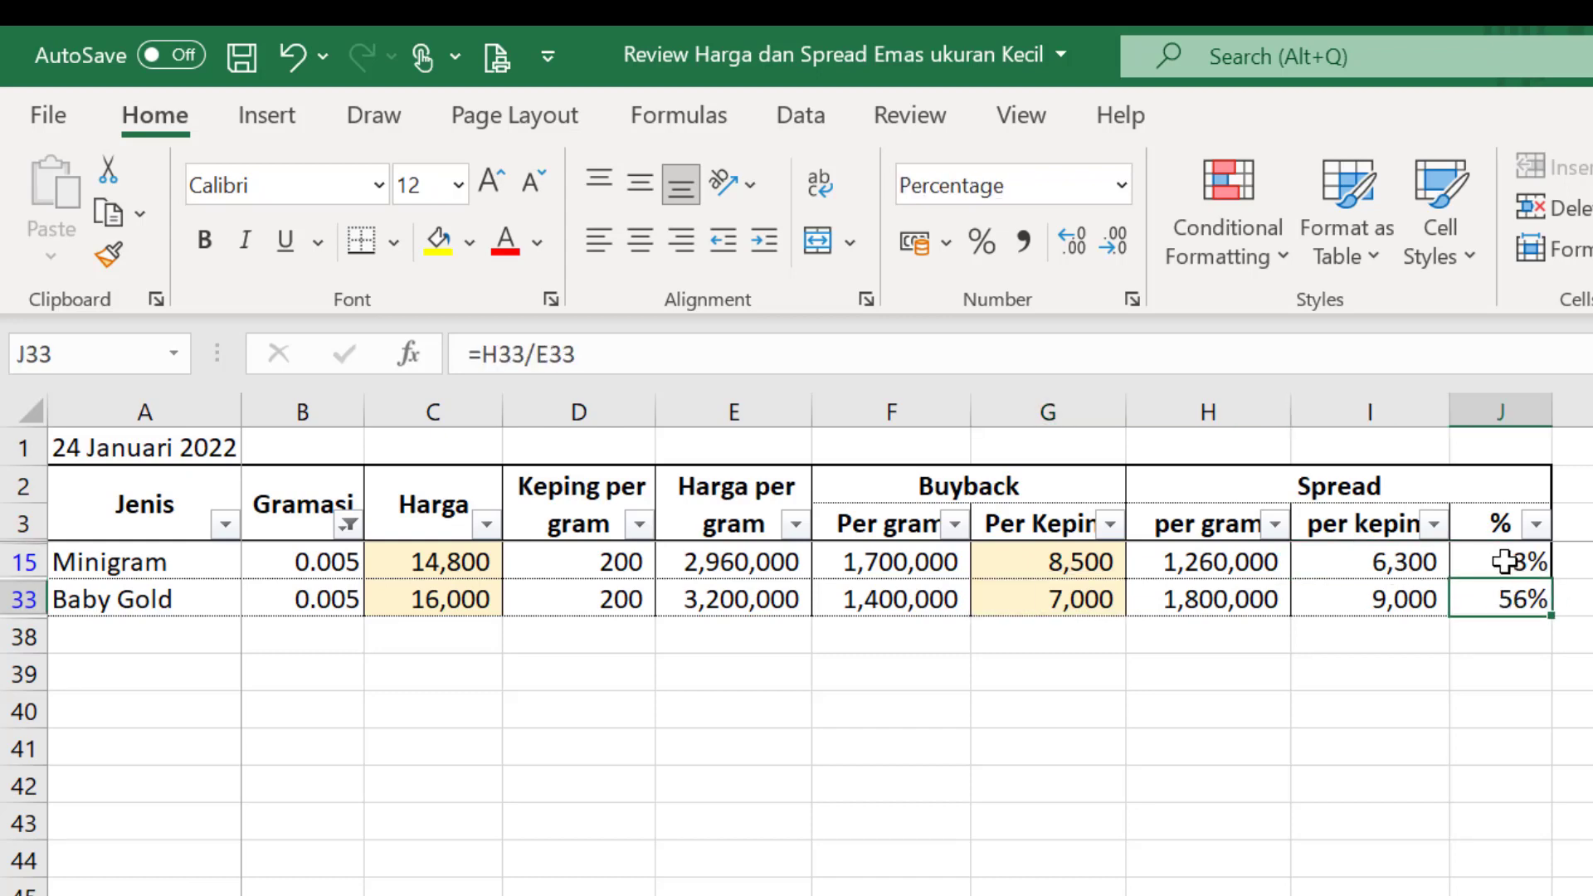
pyautogui.click(1505, 562)
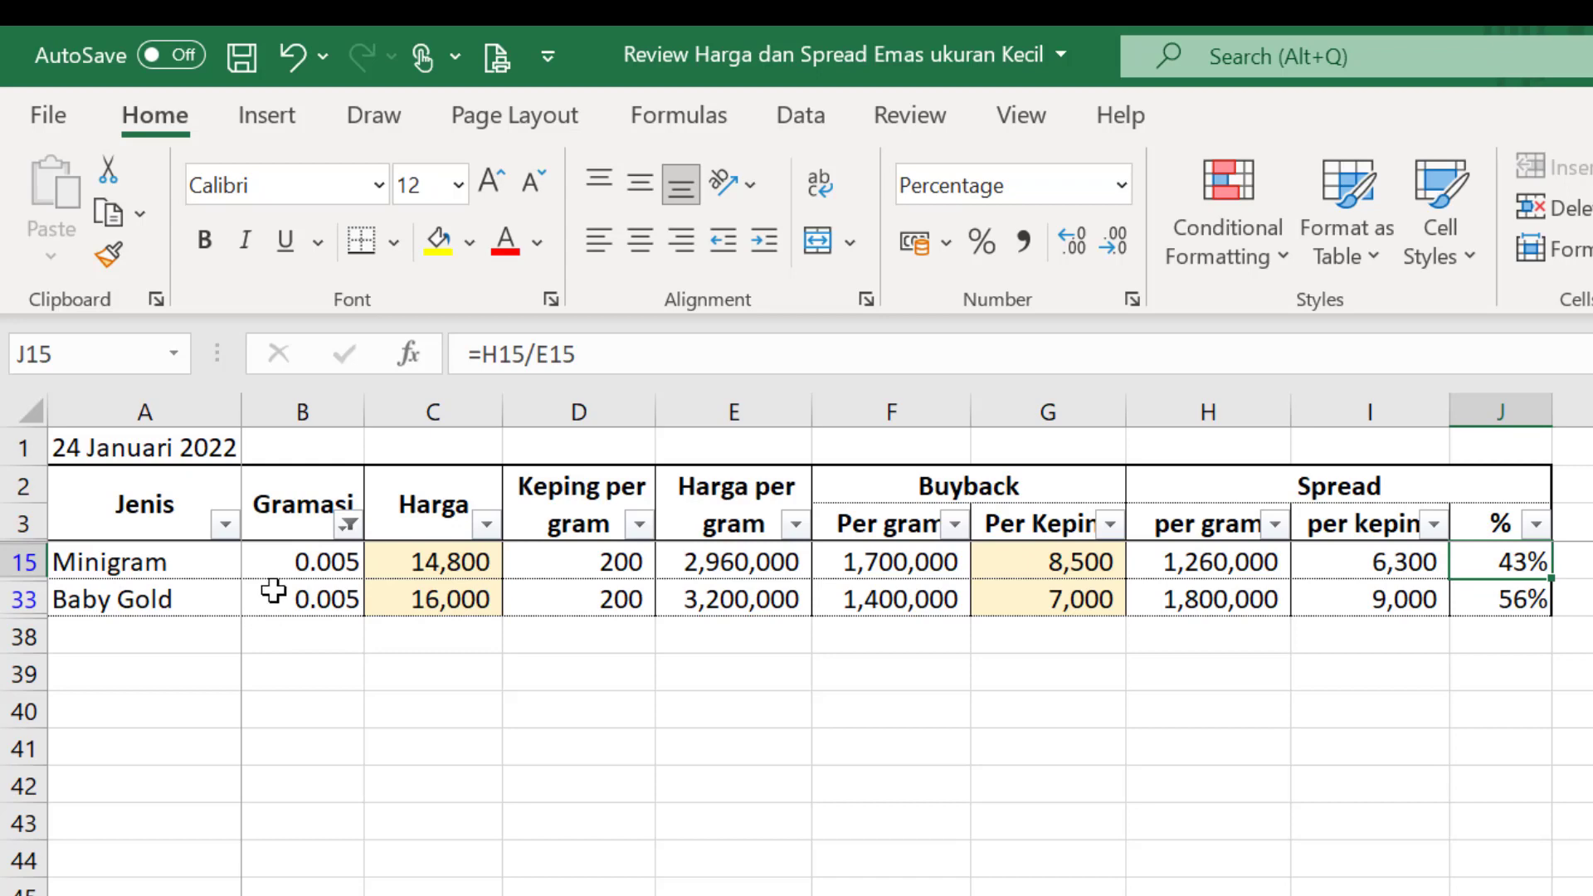
# Change the Gramasi filter to show only the 0.01 size
pyautogui.click(347, 524)
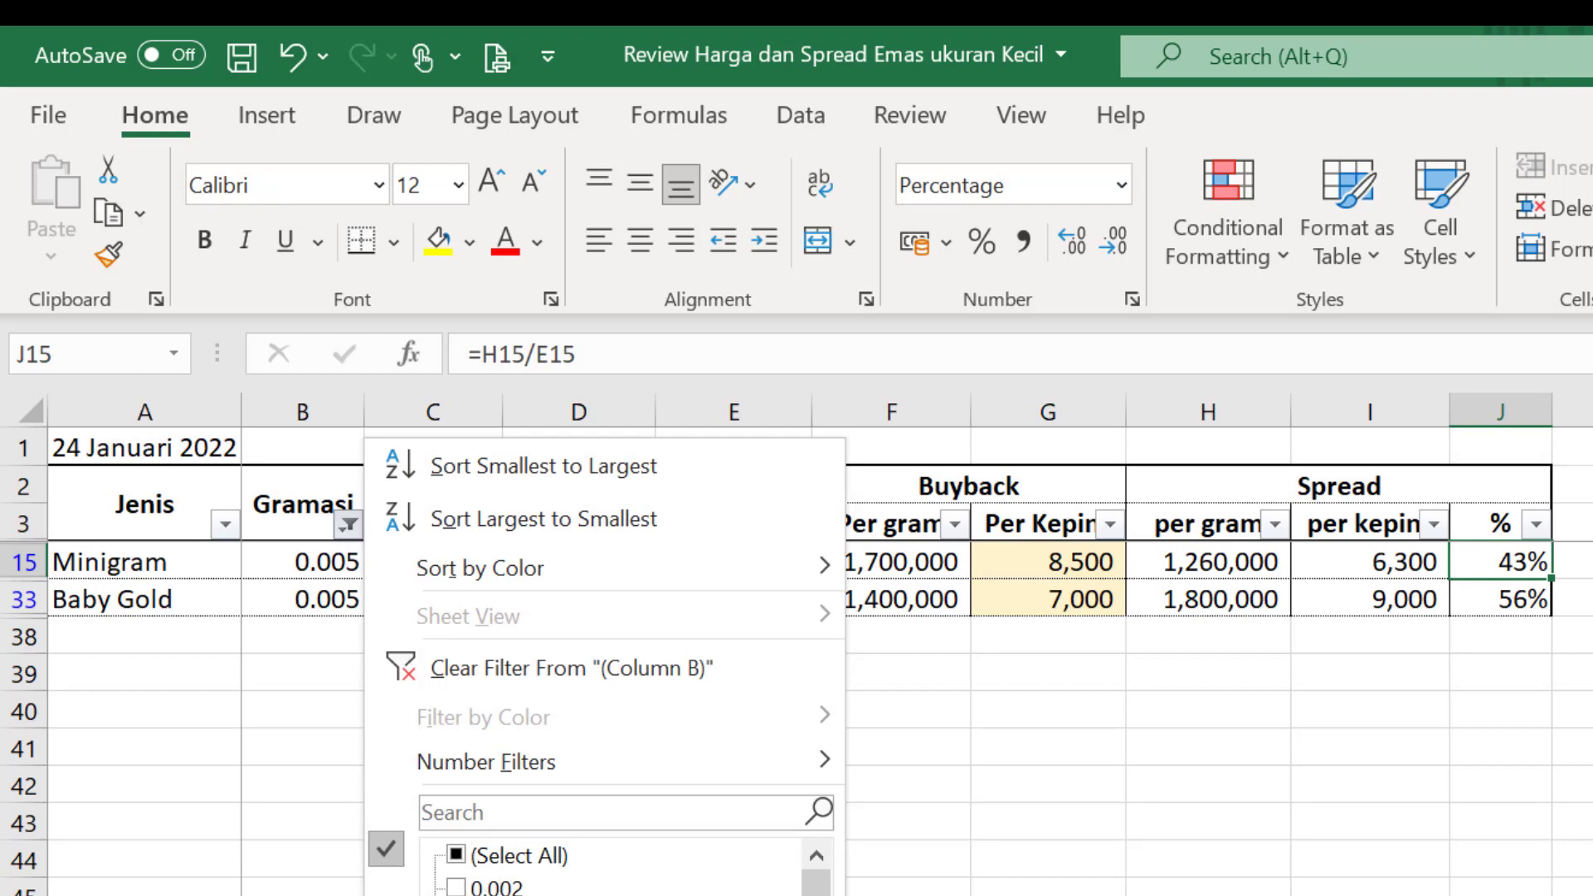
pyautogui.press('Return')
pyautogui.click(578, 895)
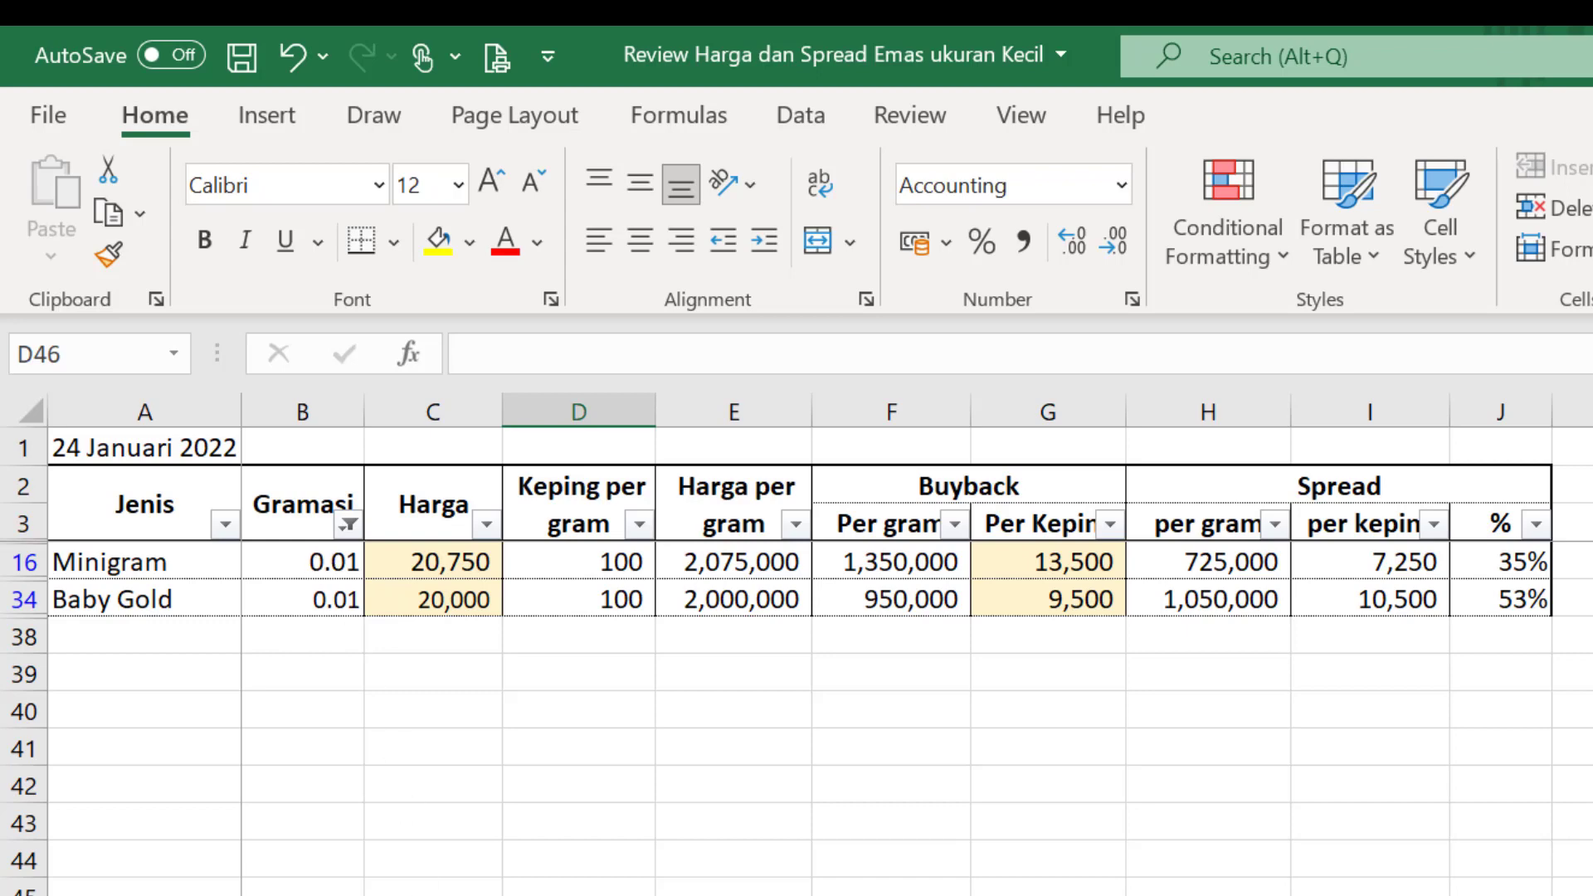
# Include 0.005 alongside 0.01 in the Gramasi filter and compare the sizes' prices and Minigram's buyback per piece
pyautogui.click(348, 525)
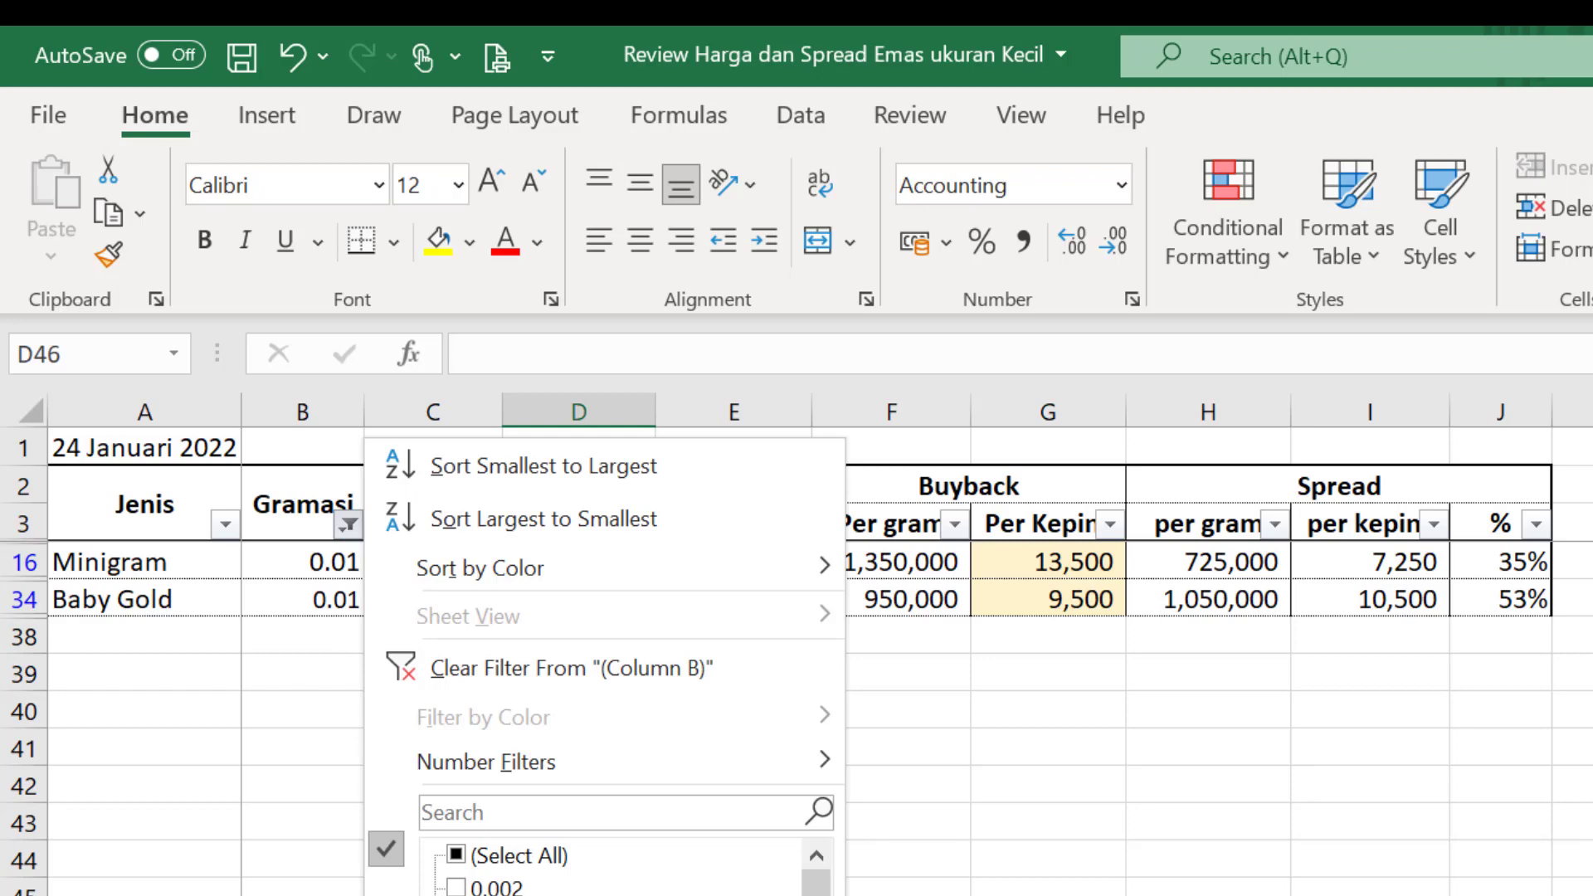
pyautogui.press('Return')
pyautogui.click(551, 822)
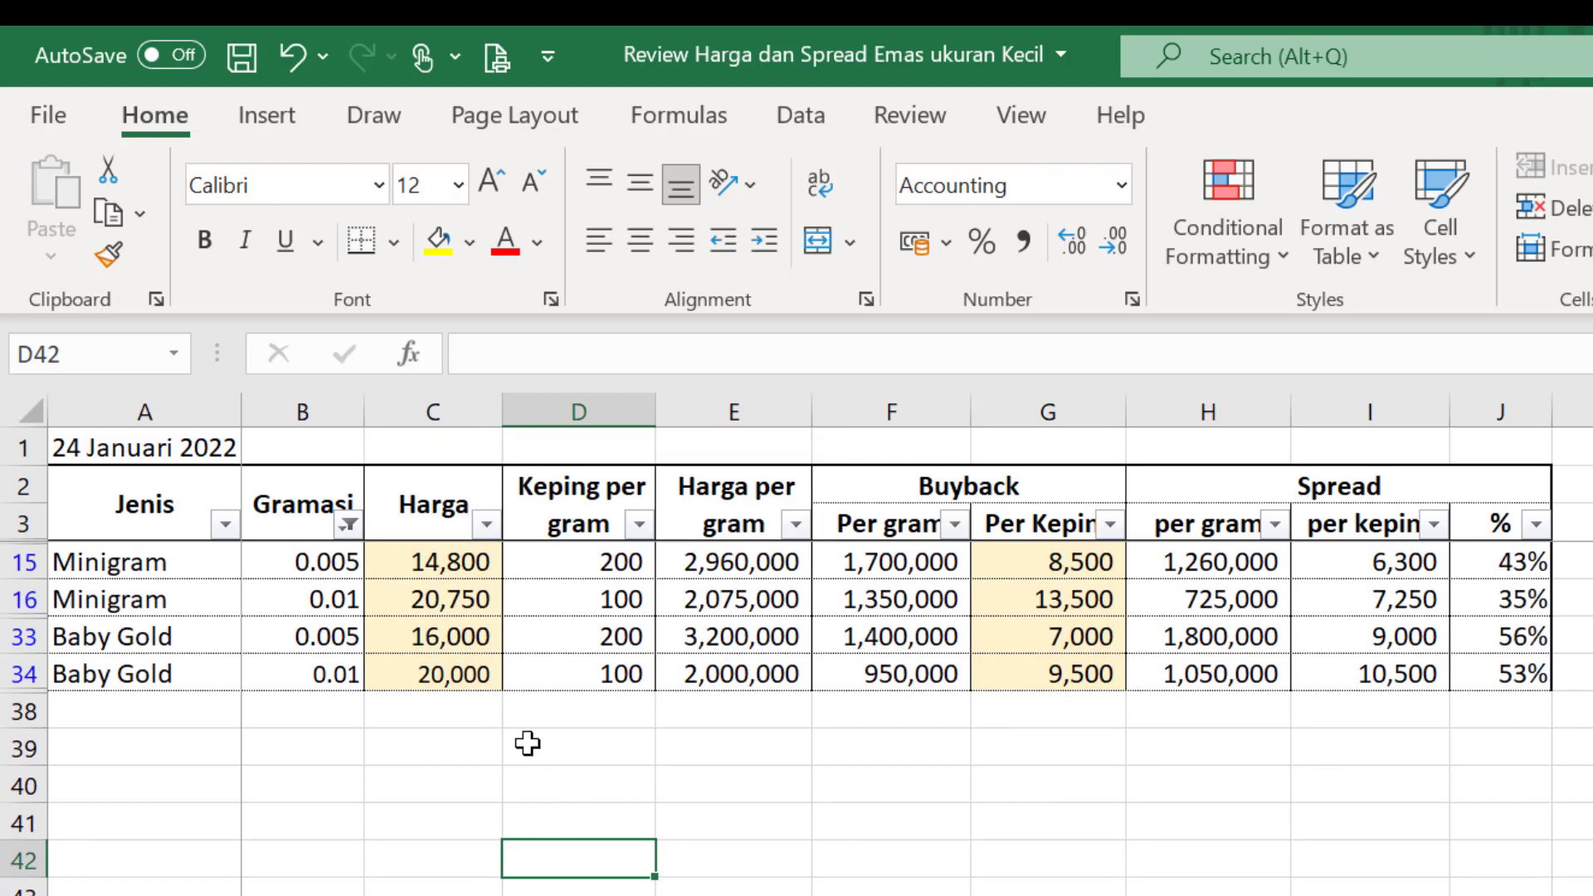
pyautogui.click(487, 637)
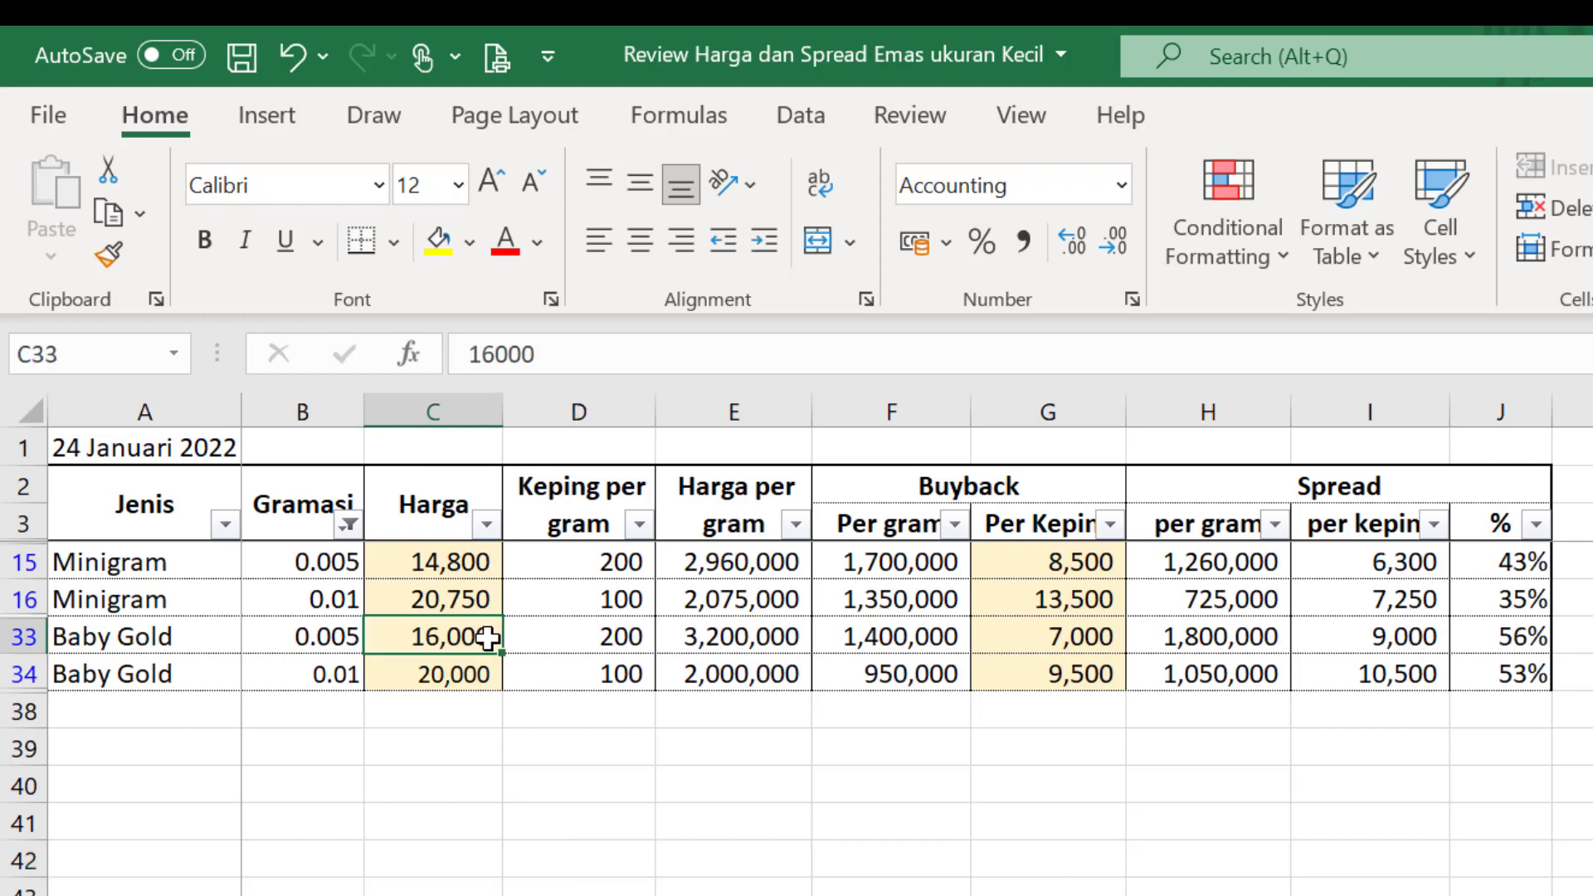
pyautogui.click(483, 596)
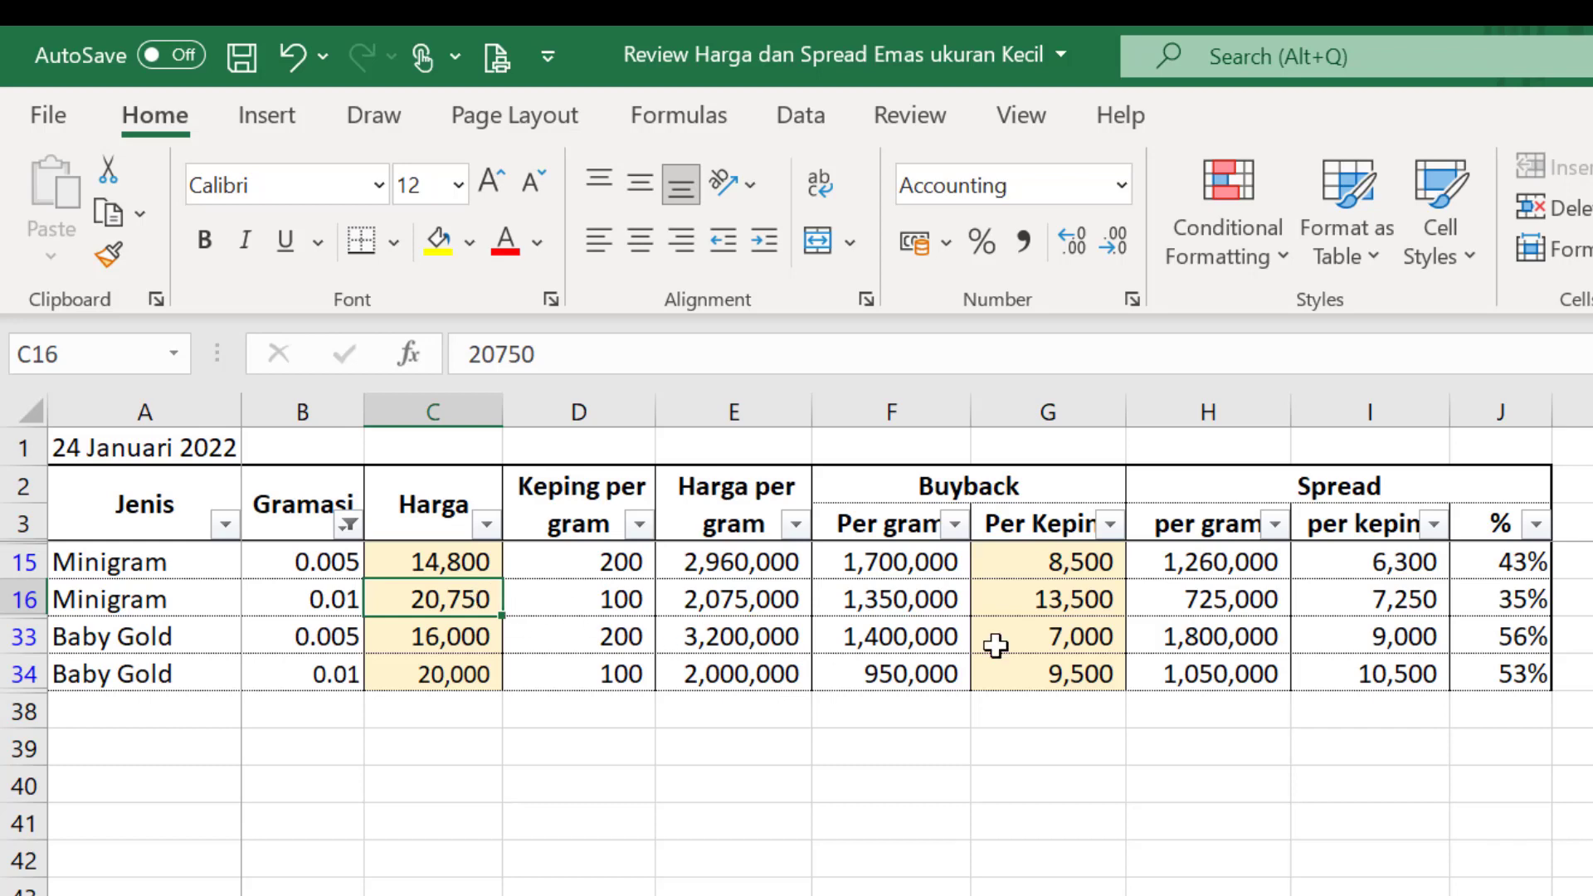
pyautogui.click(1103, 562)
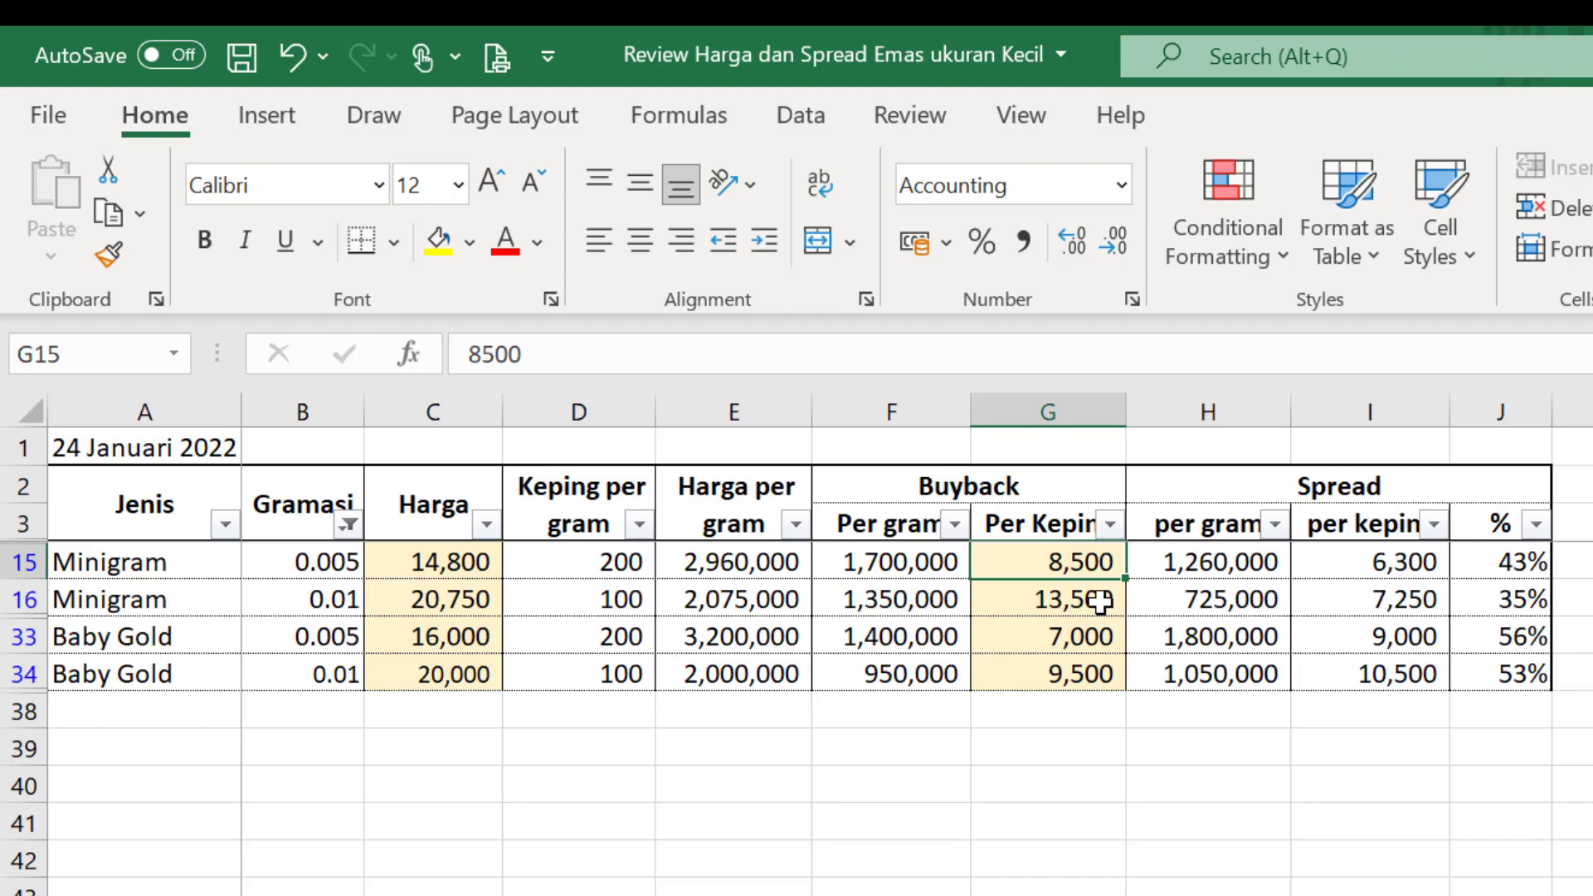
pyautogui.click(1101, 601)
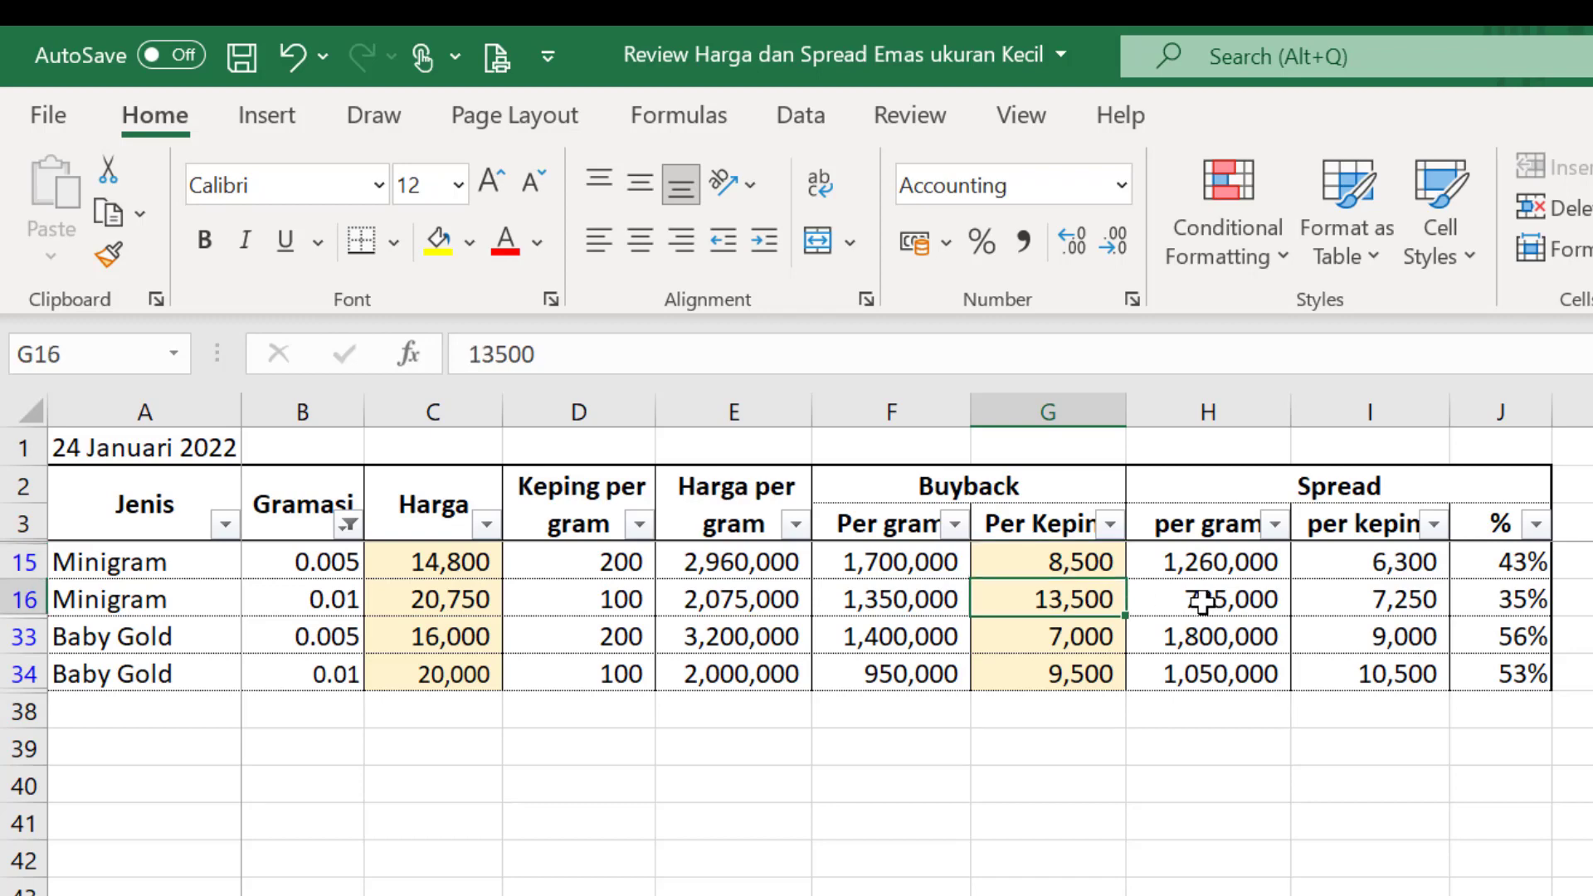
# Limit the Gramasi filter to 0.01 again and compare the buyback per piece and Minigram's spread percentage
pyautogui.click(347, 526)
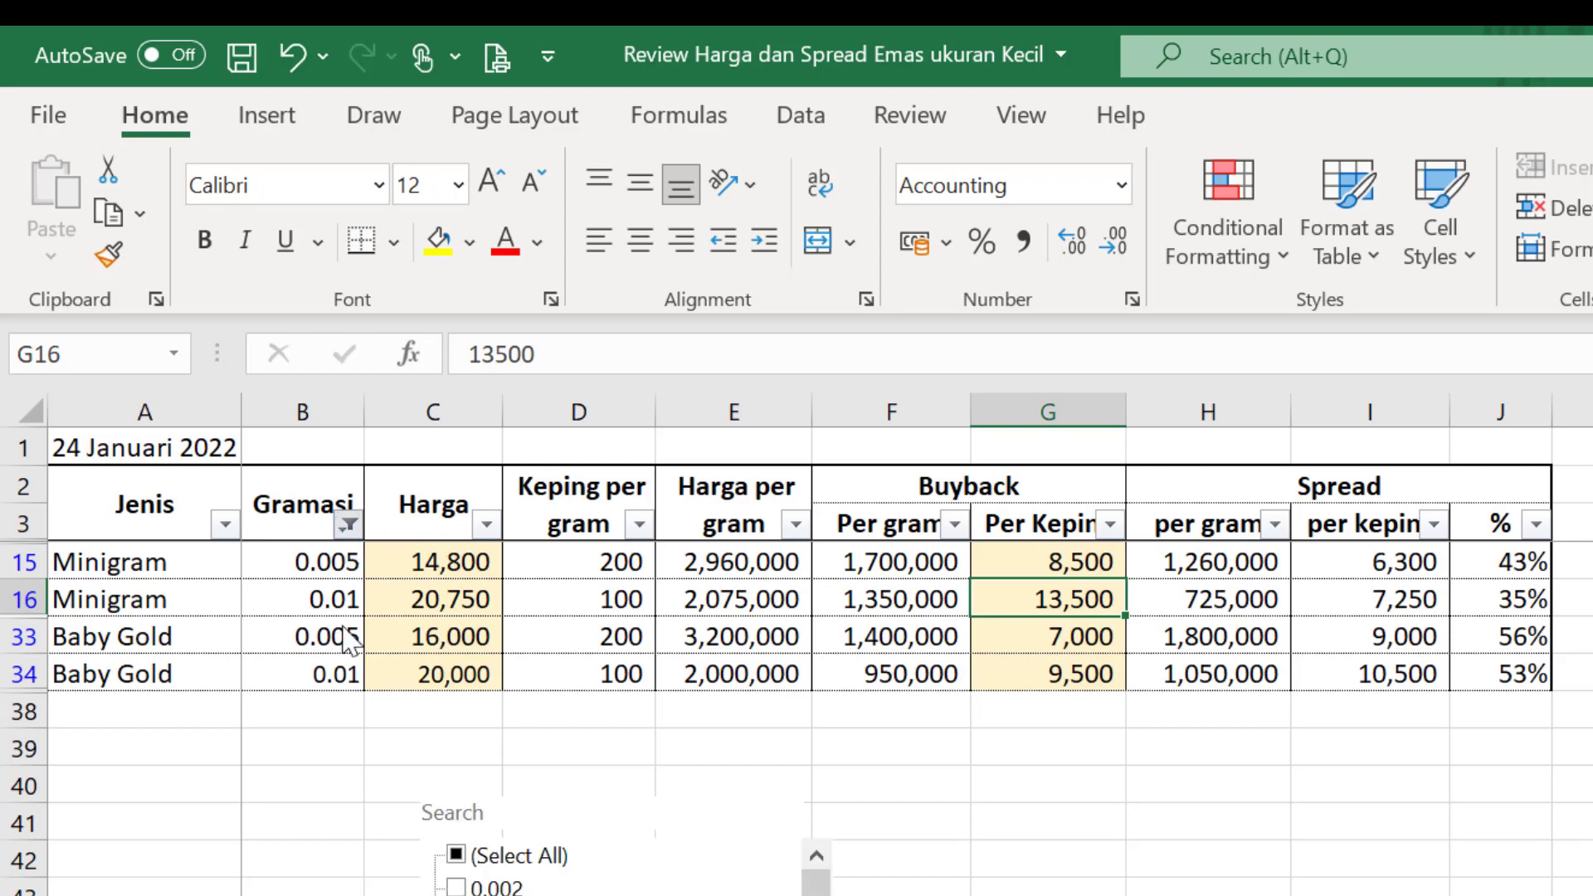
pyautogui.press('Return')
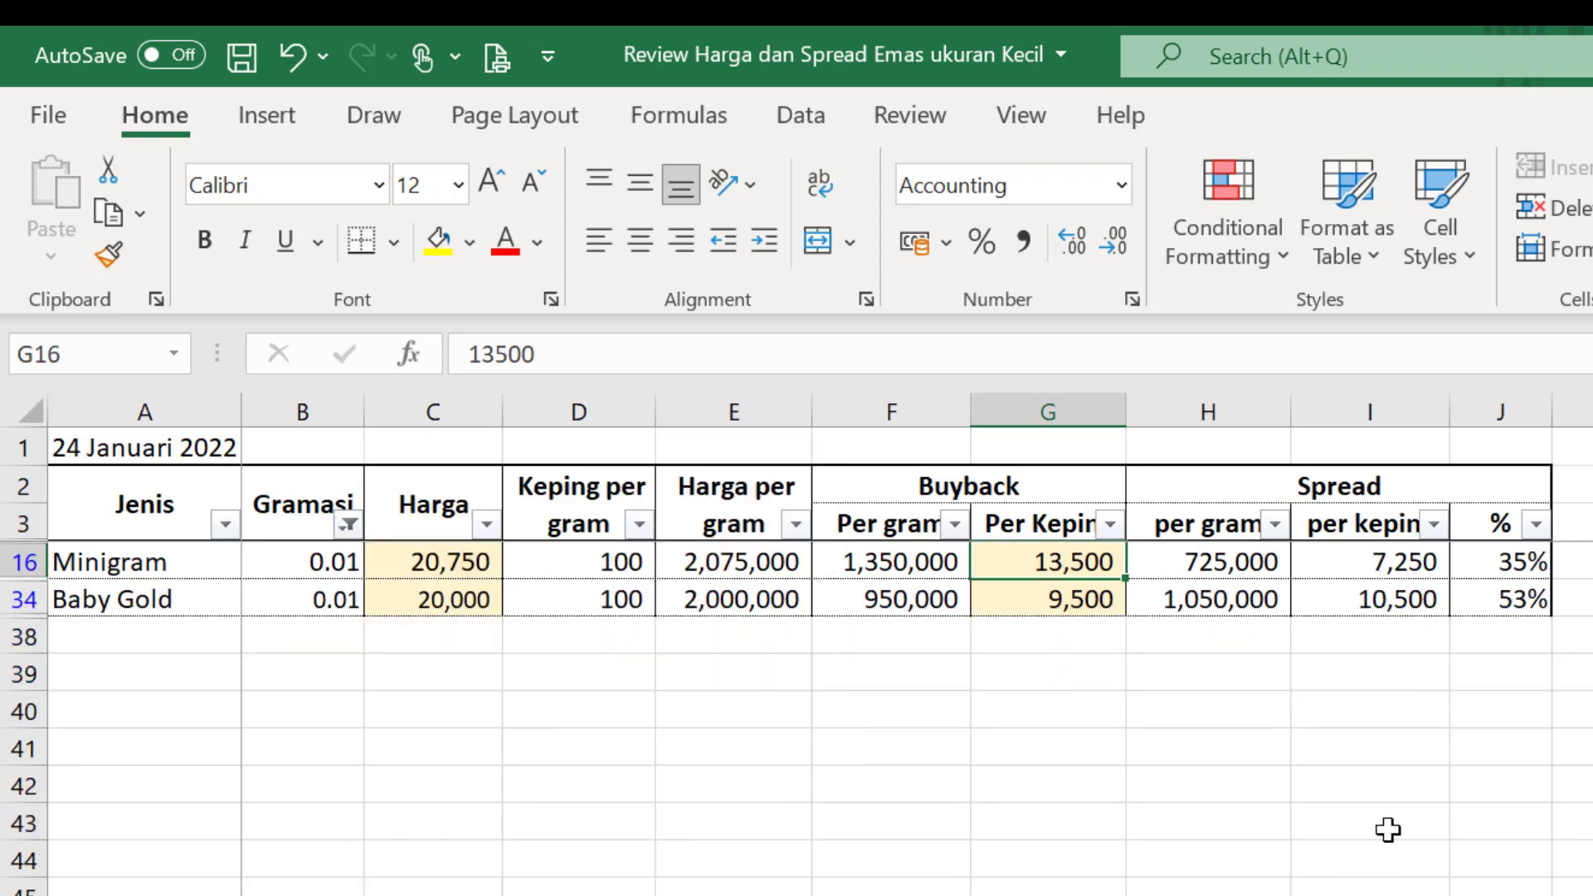
pyautogui.click(1558, 743)
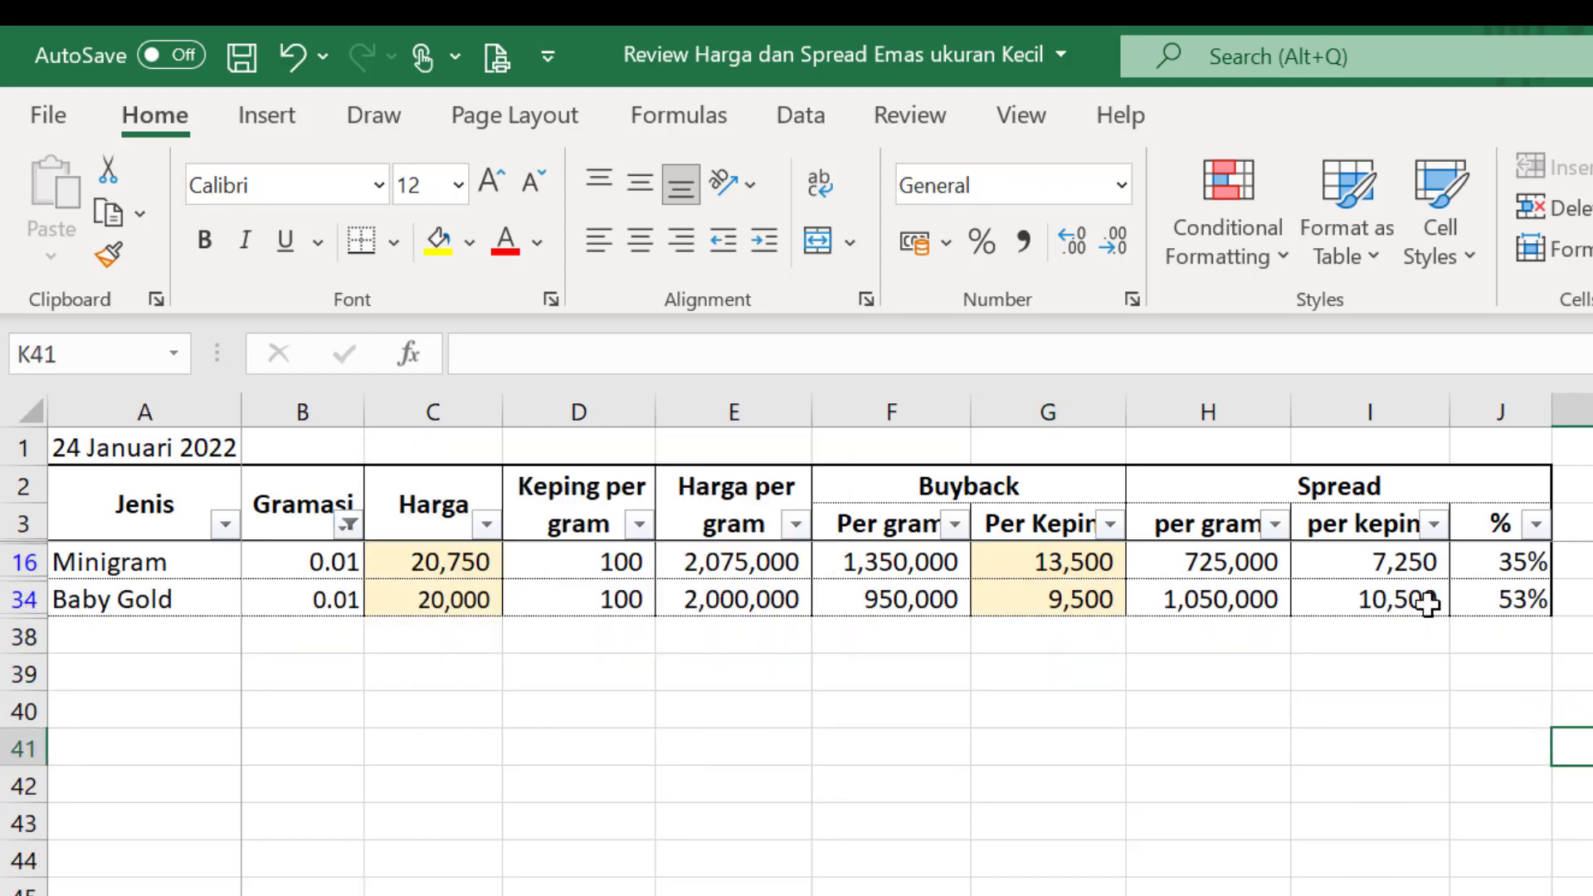
pyautogui.click(1530, 567)
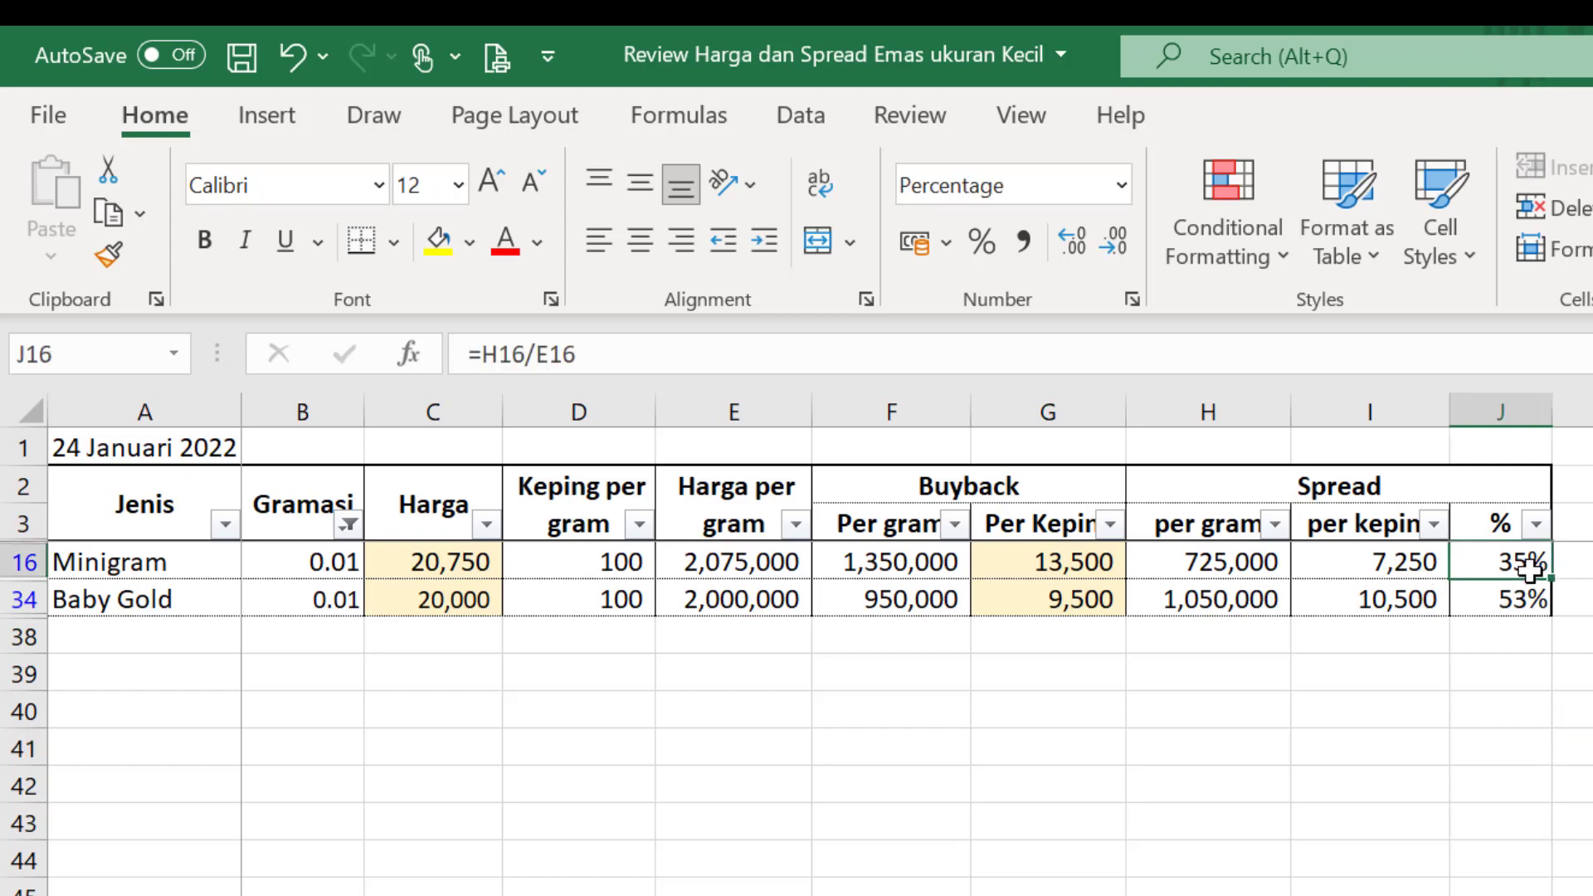
pyautogui.moveTo(1078, 571); pyautogui.dragTo(1077, 598)
pyautogui.click(1079, 564)
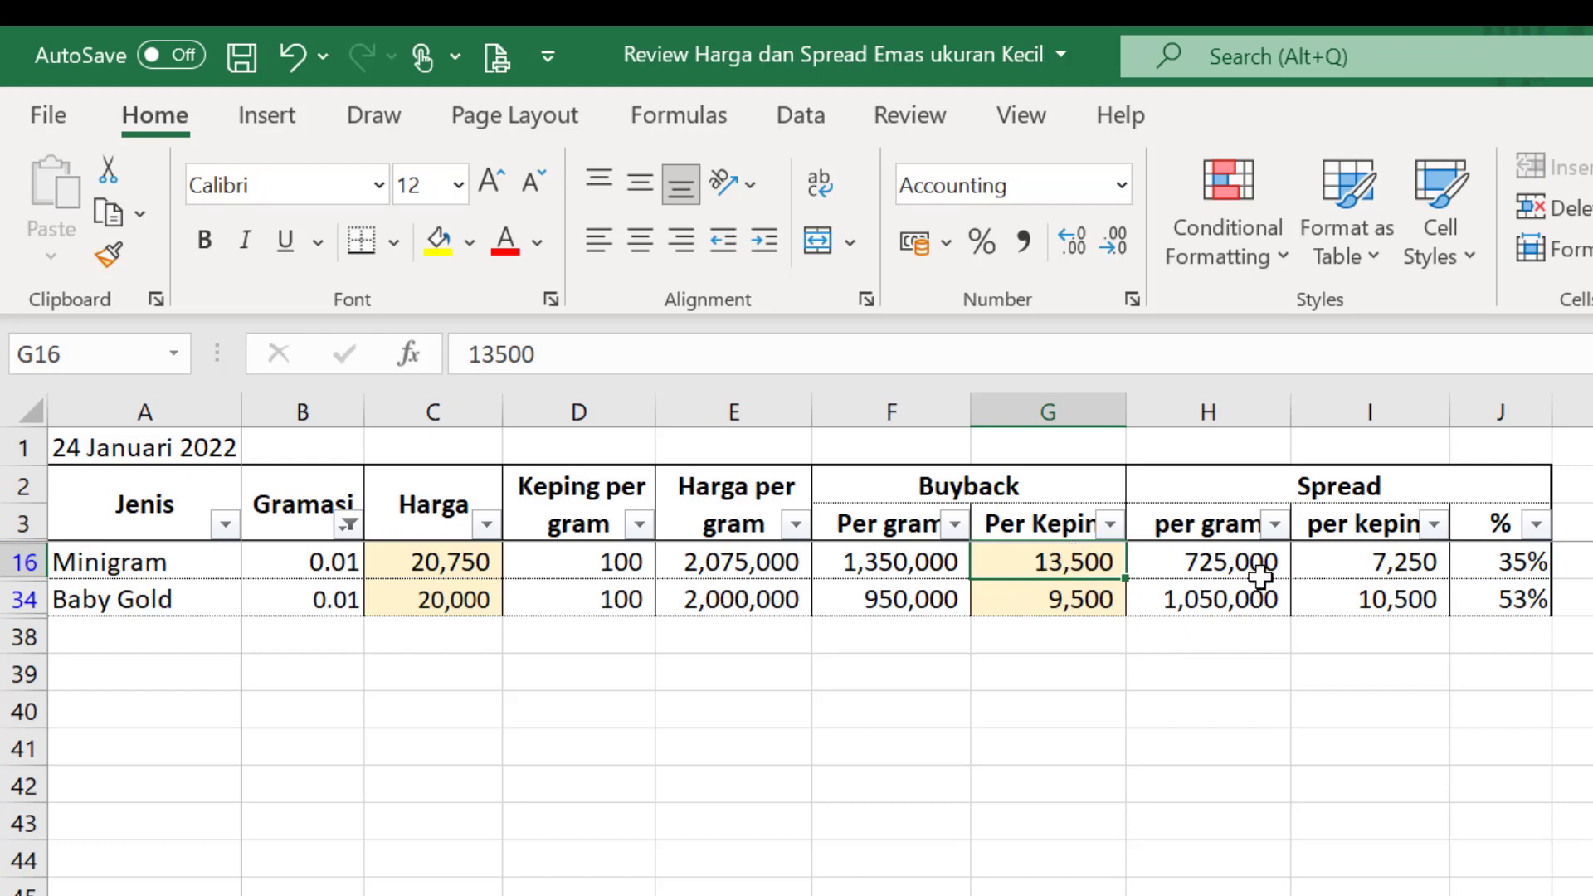
pyautogui.click(1499, 573)
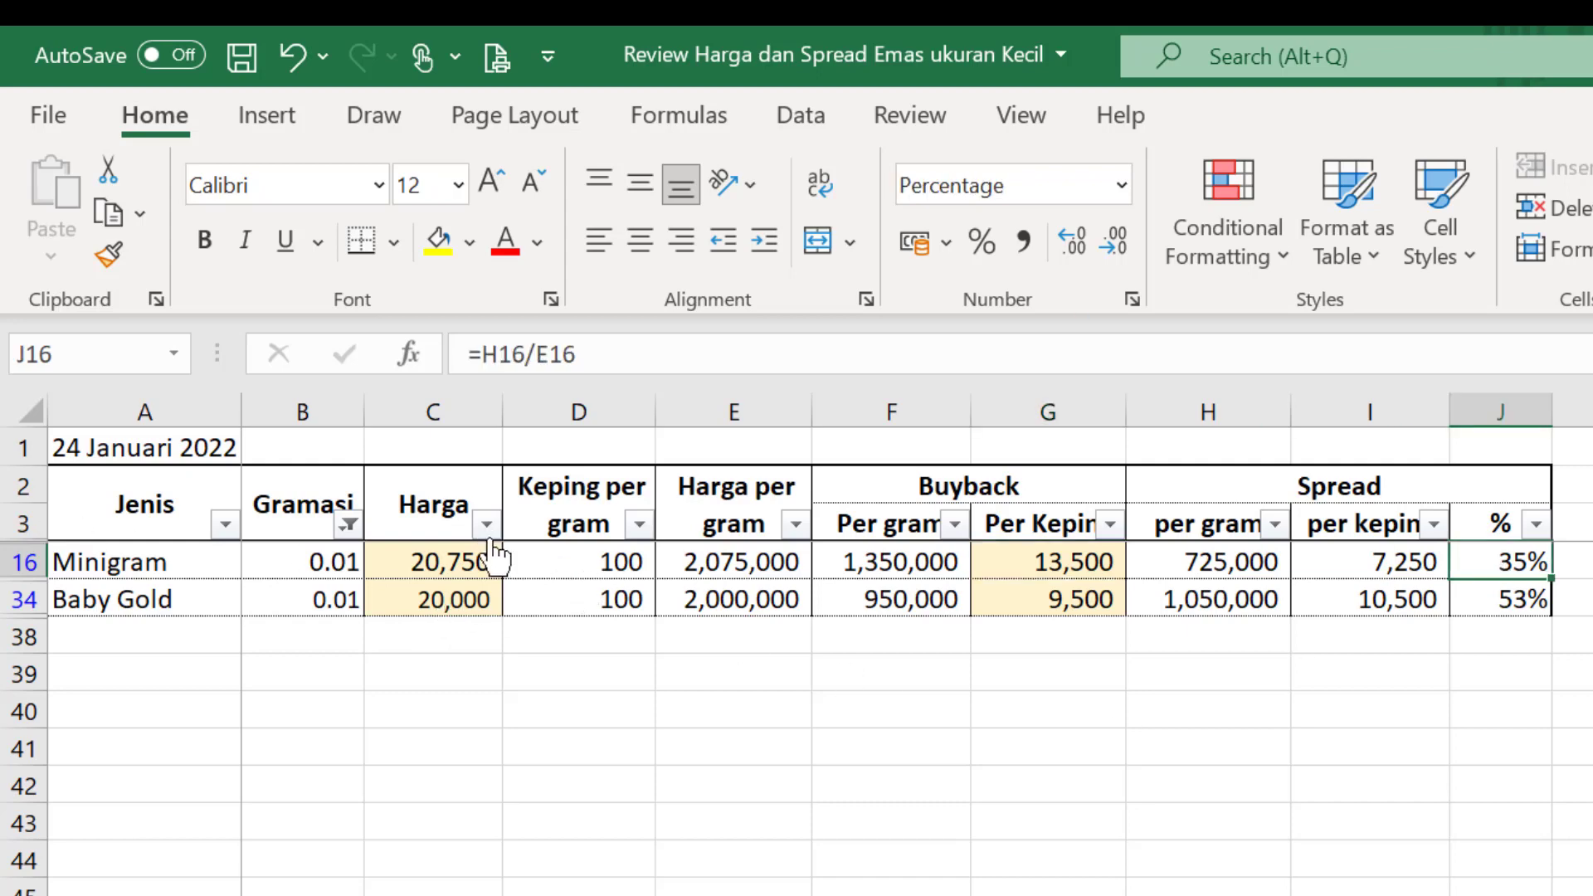
# Change the Gramasi filter to show only 0.02 and check the Minigram price
pyautogui.click(349, 524)
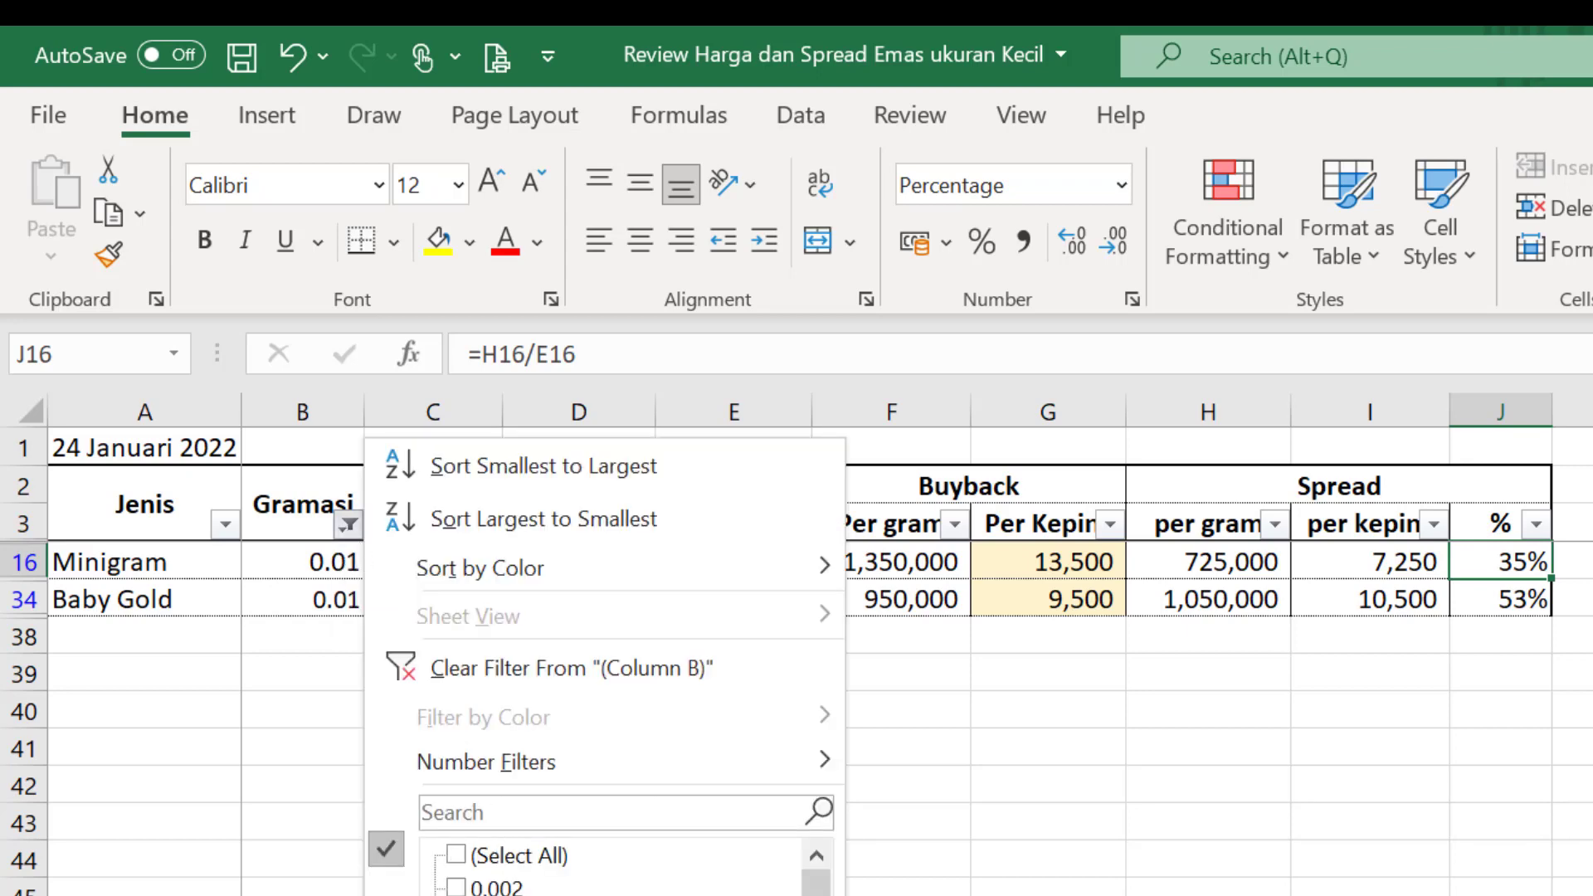
pyautogui.press('Return')
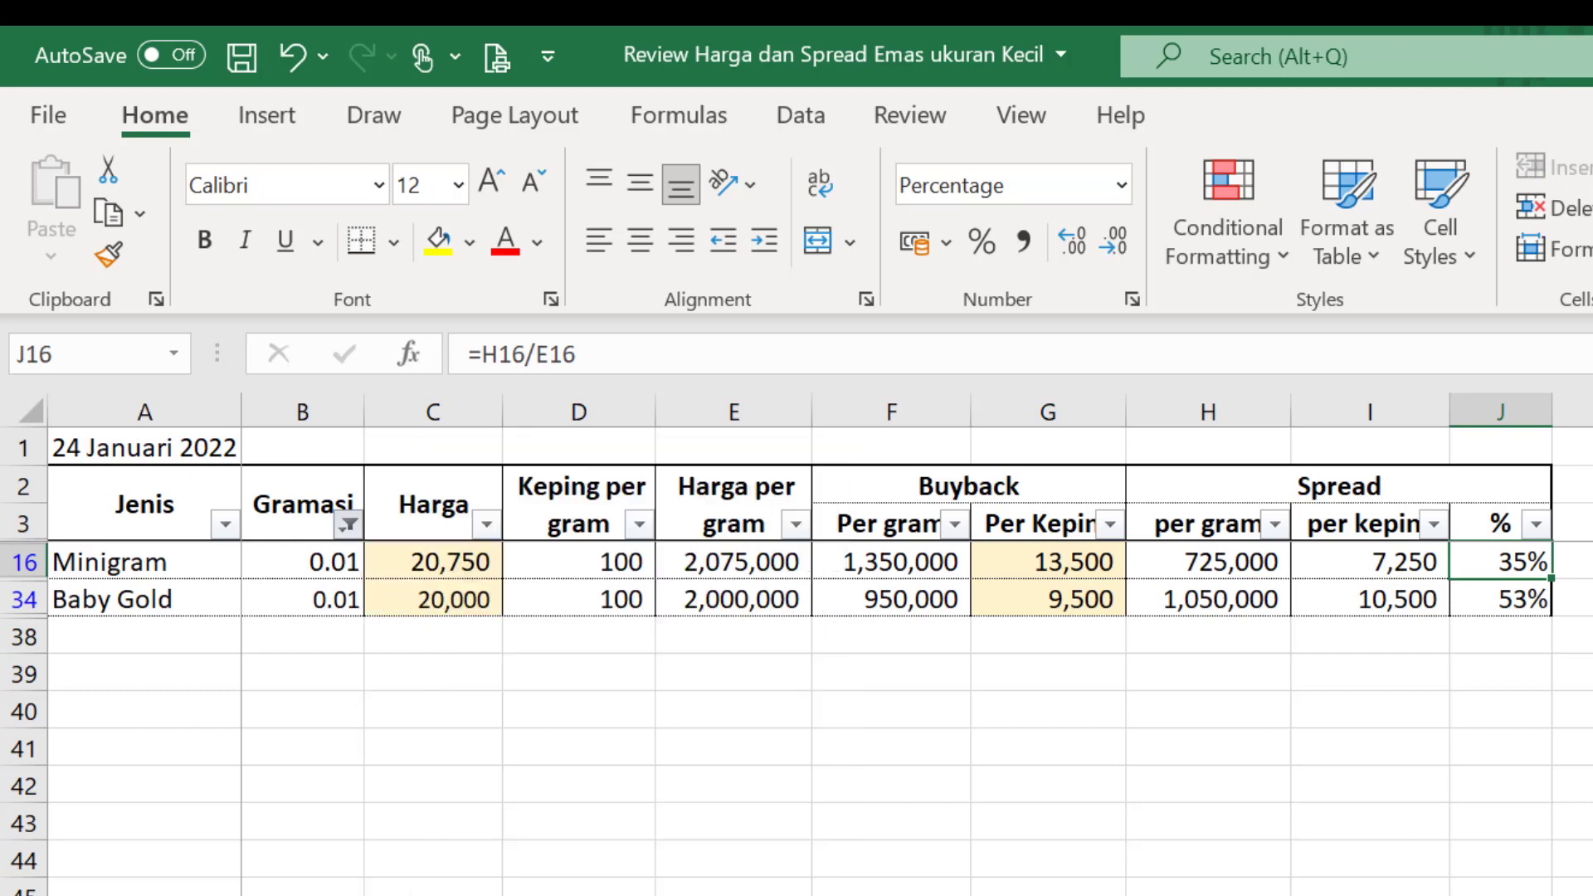
pyautogui.click(719, 676)
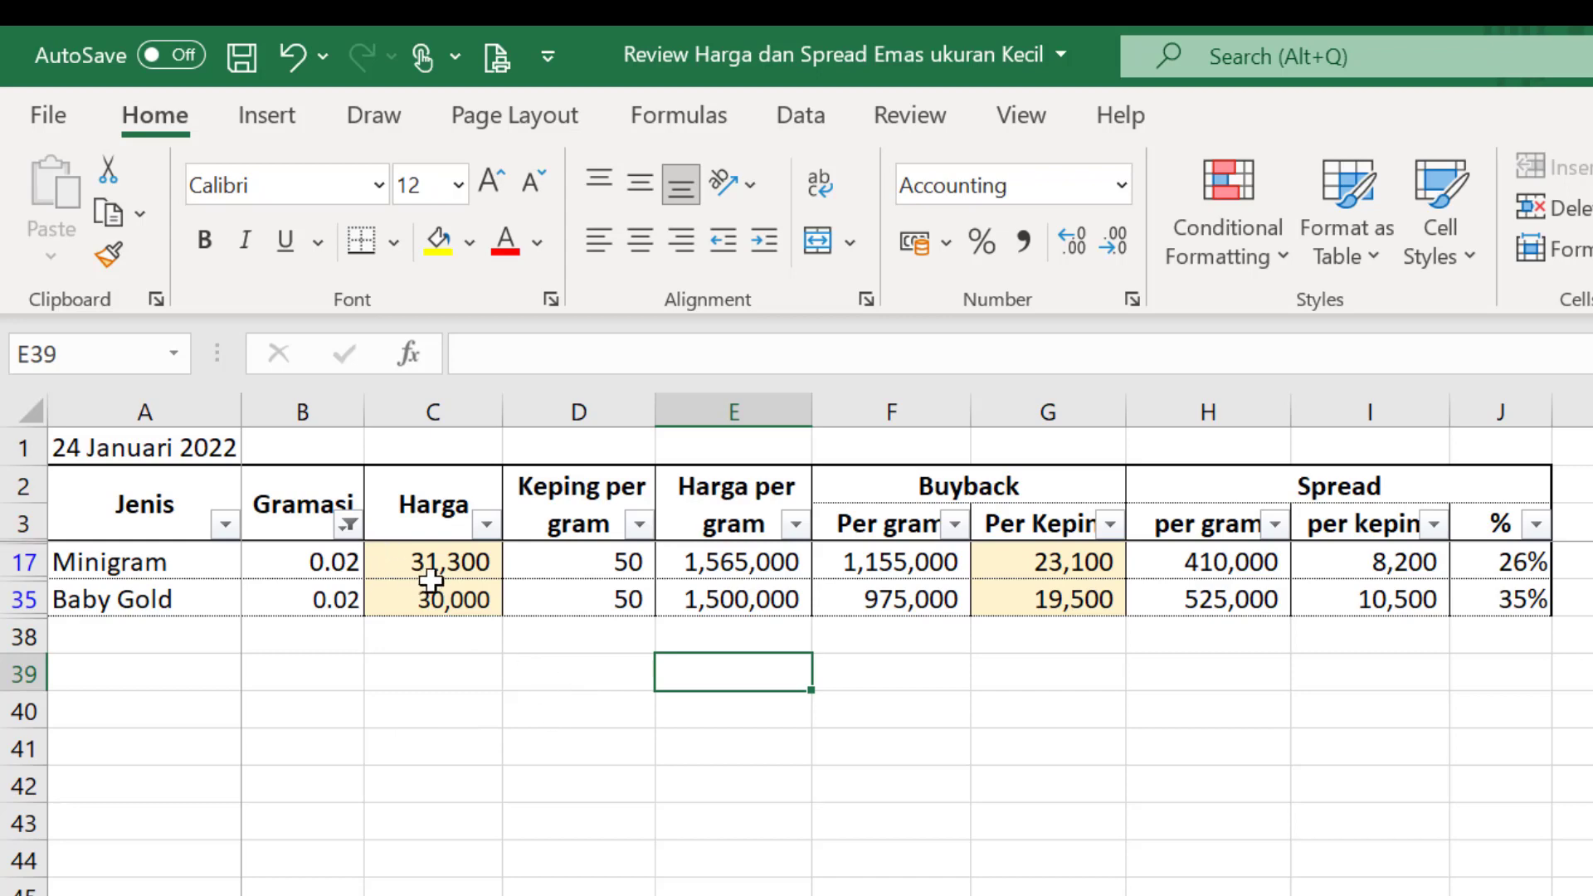
pyautogui.click(459, 565)
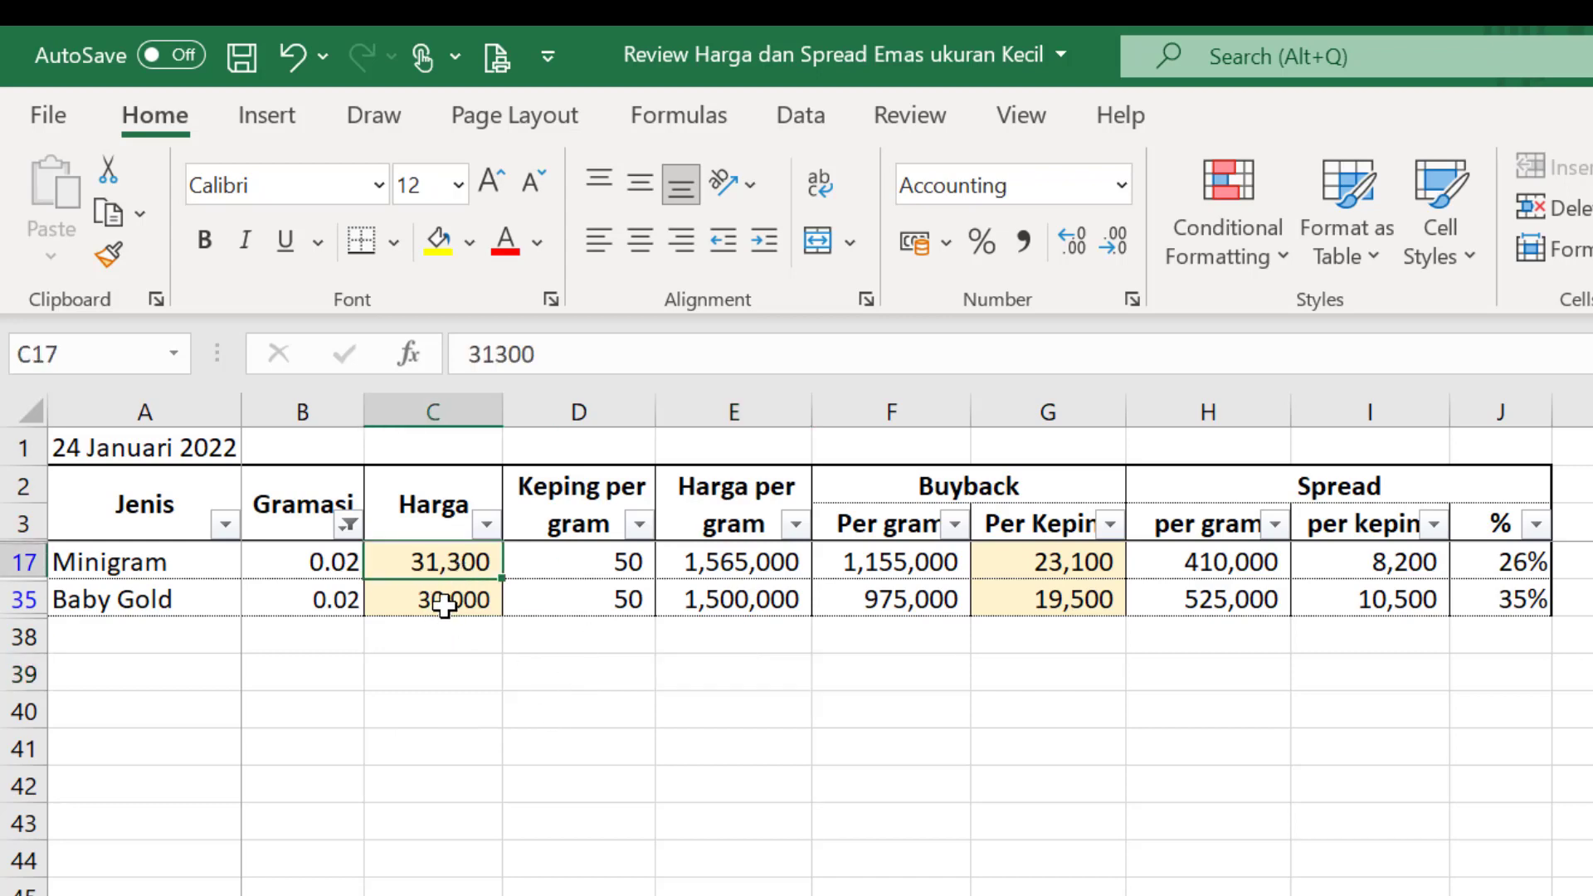
# Compare Baby Gold's price with Minigram's at 0.02, along with both products' buyback per piece and spread percentage
pyautogui.click(445, 603)
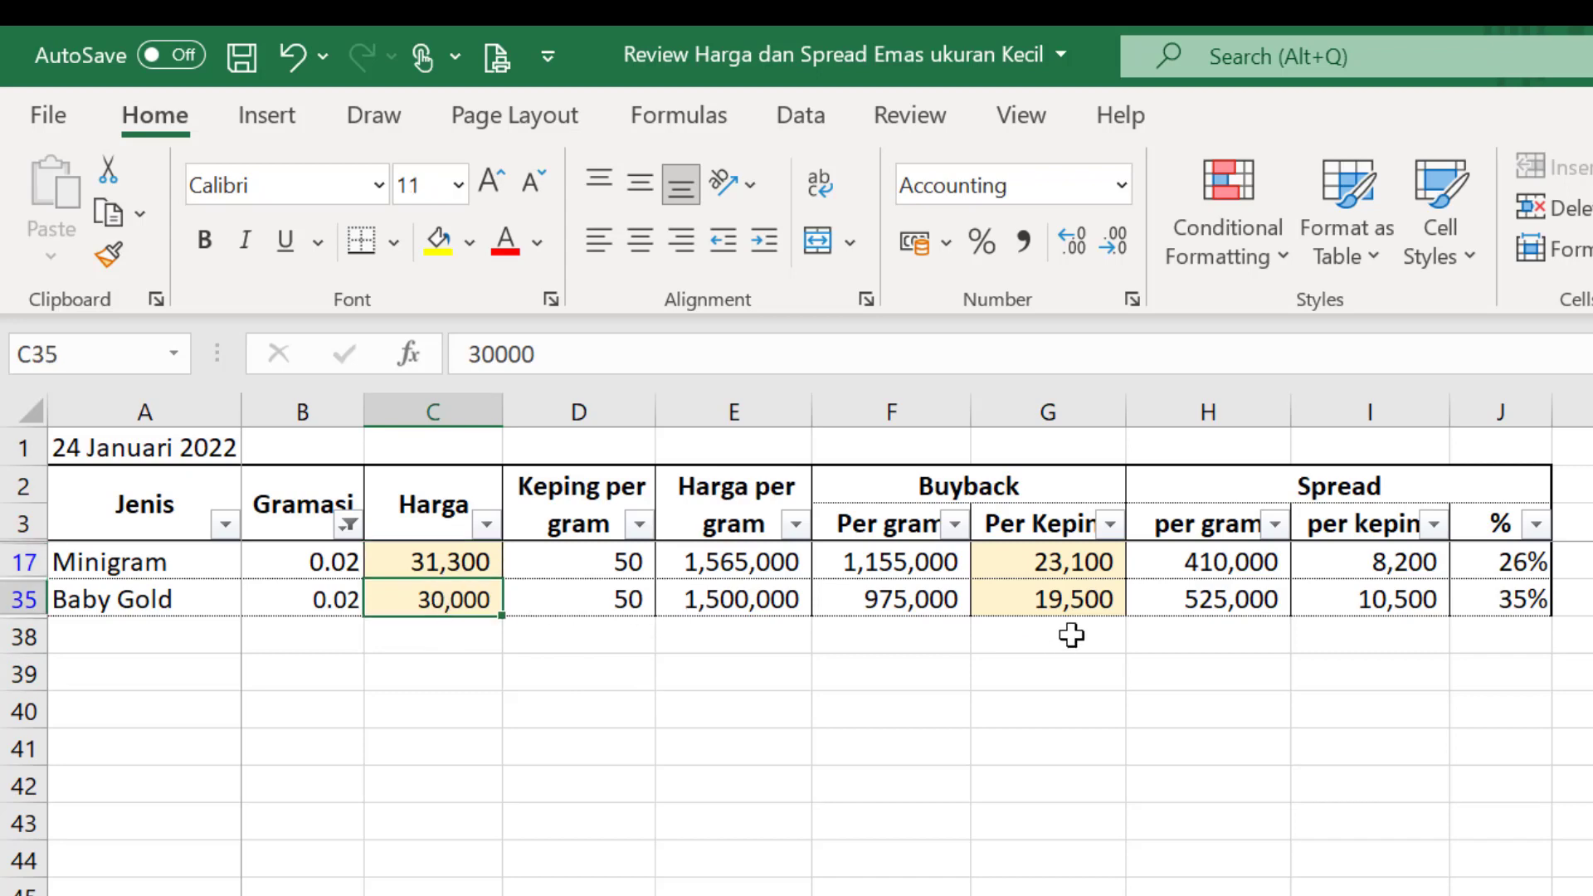
pyautogui.click(1106, 571)
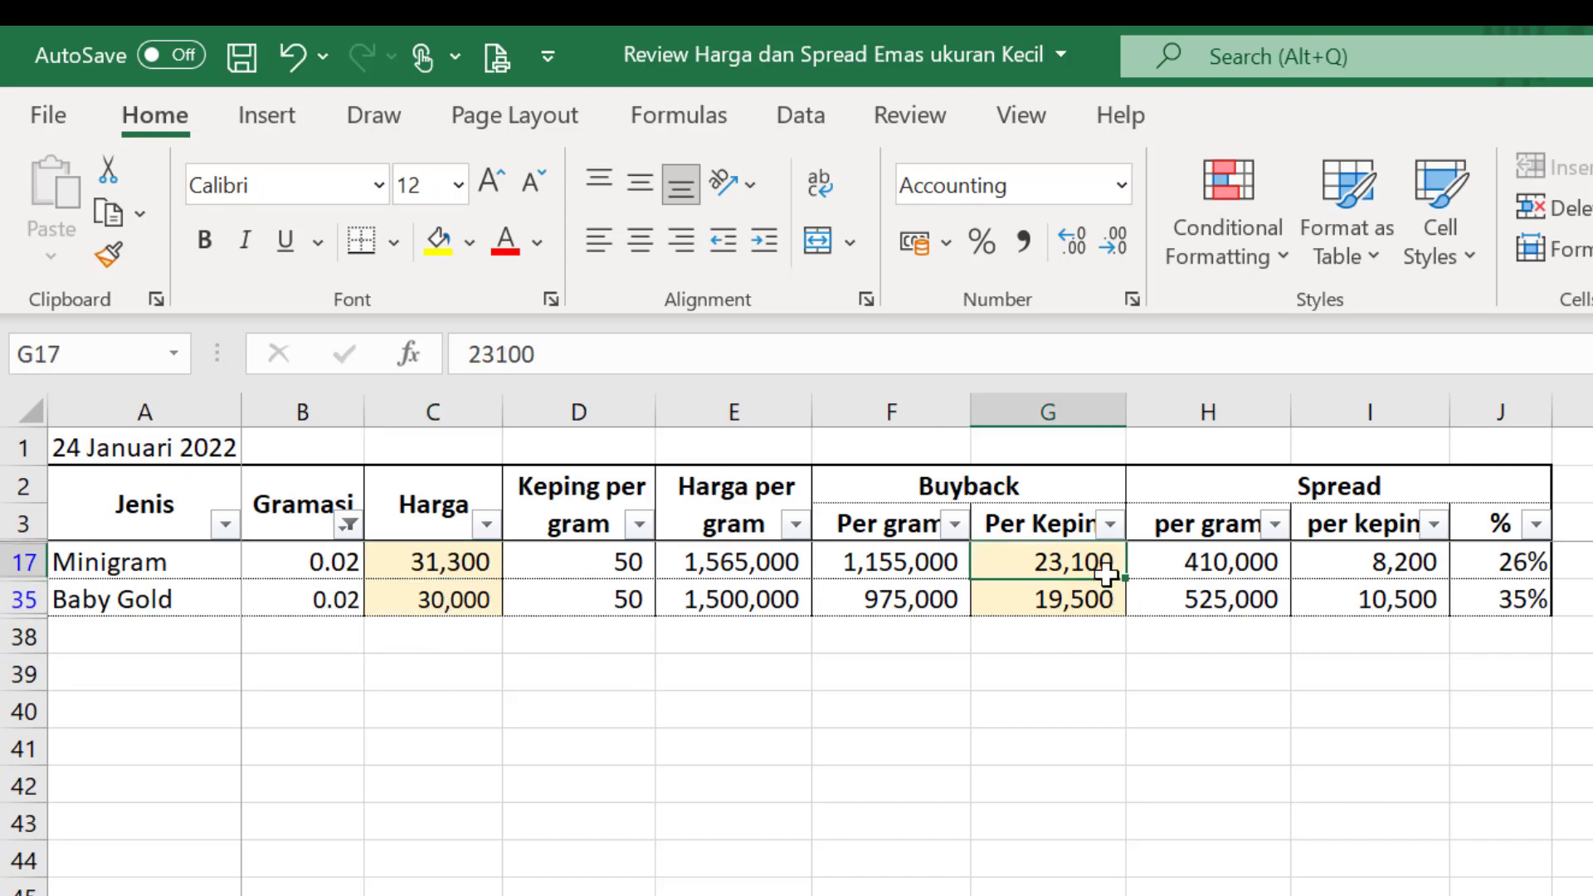
pyautogui.click(1088, 600)
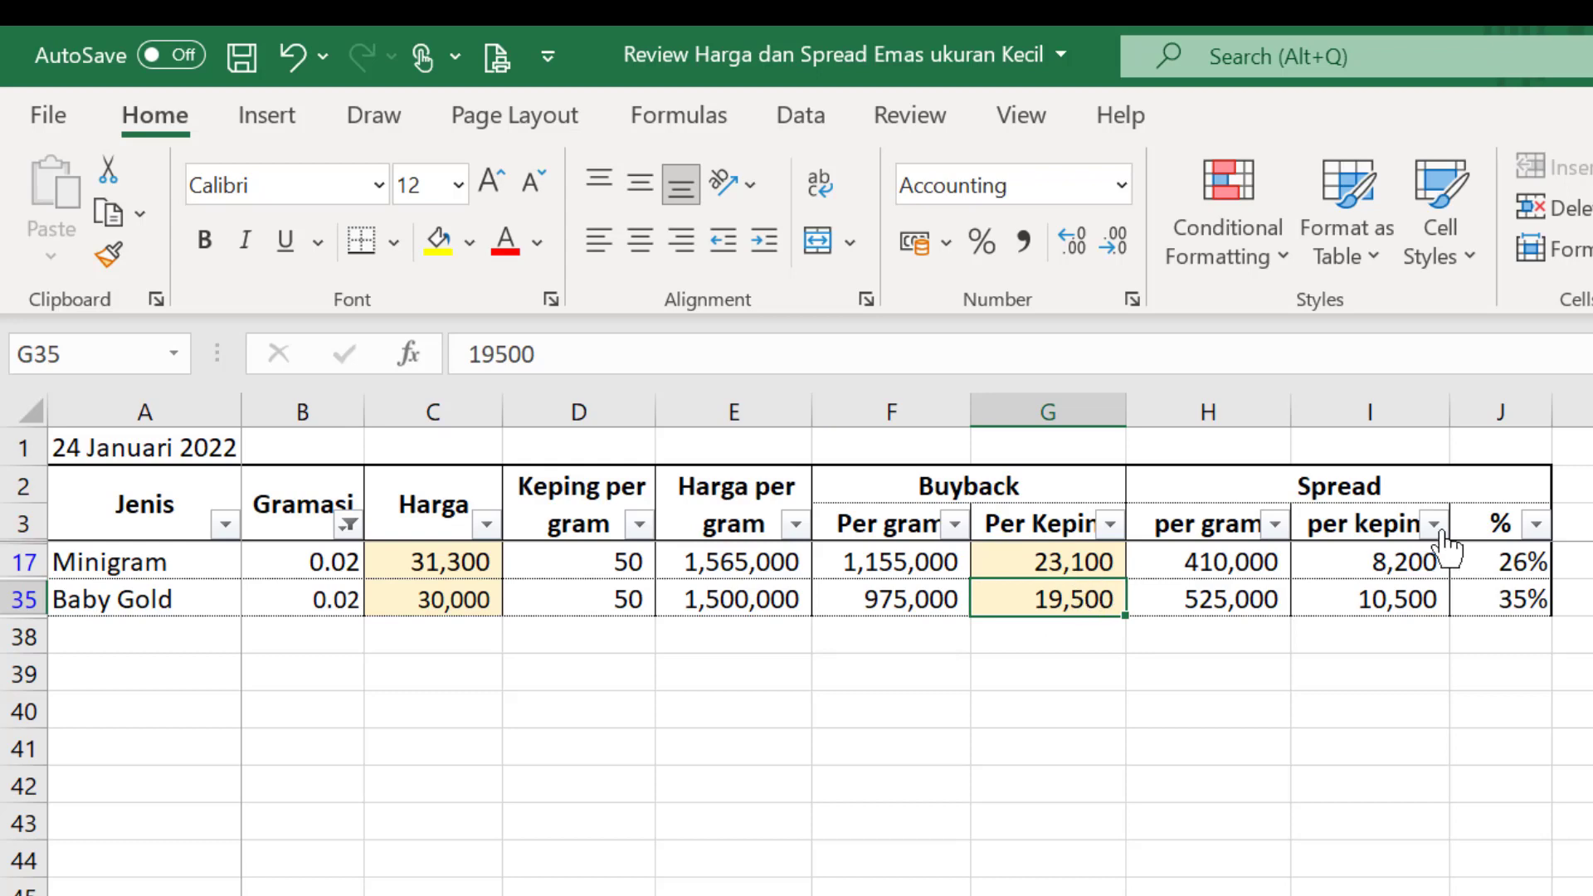
pyautogui.click(1525, 569)
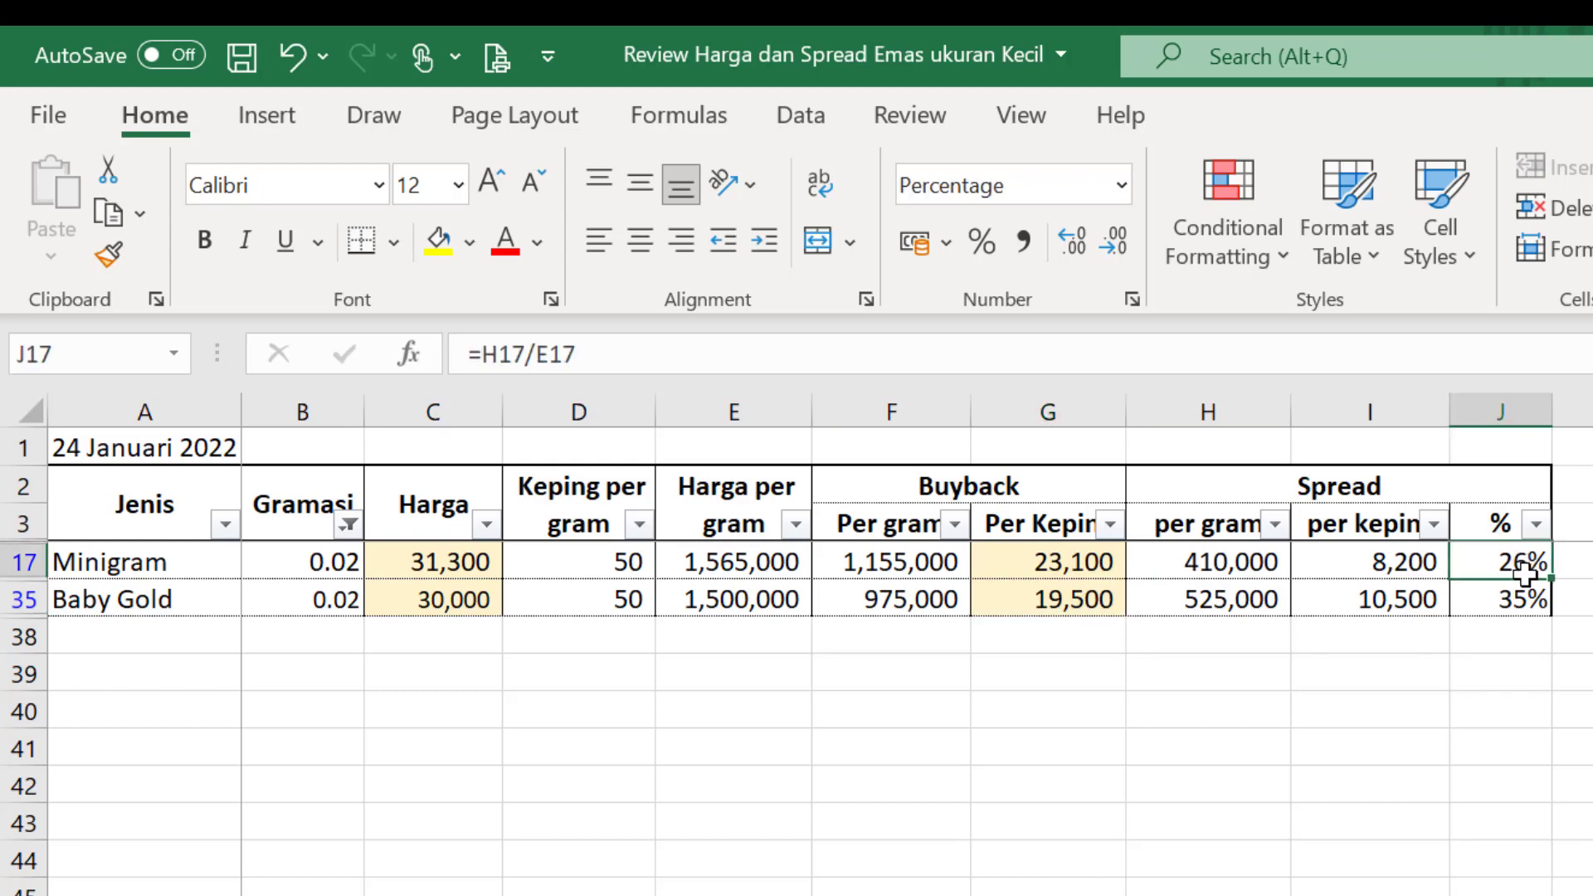
pyautogui.click(1543, 614)
pyautogui.click(1522, 560)
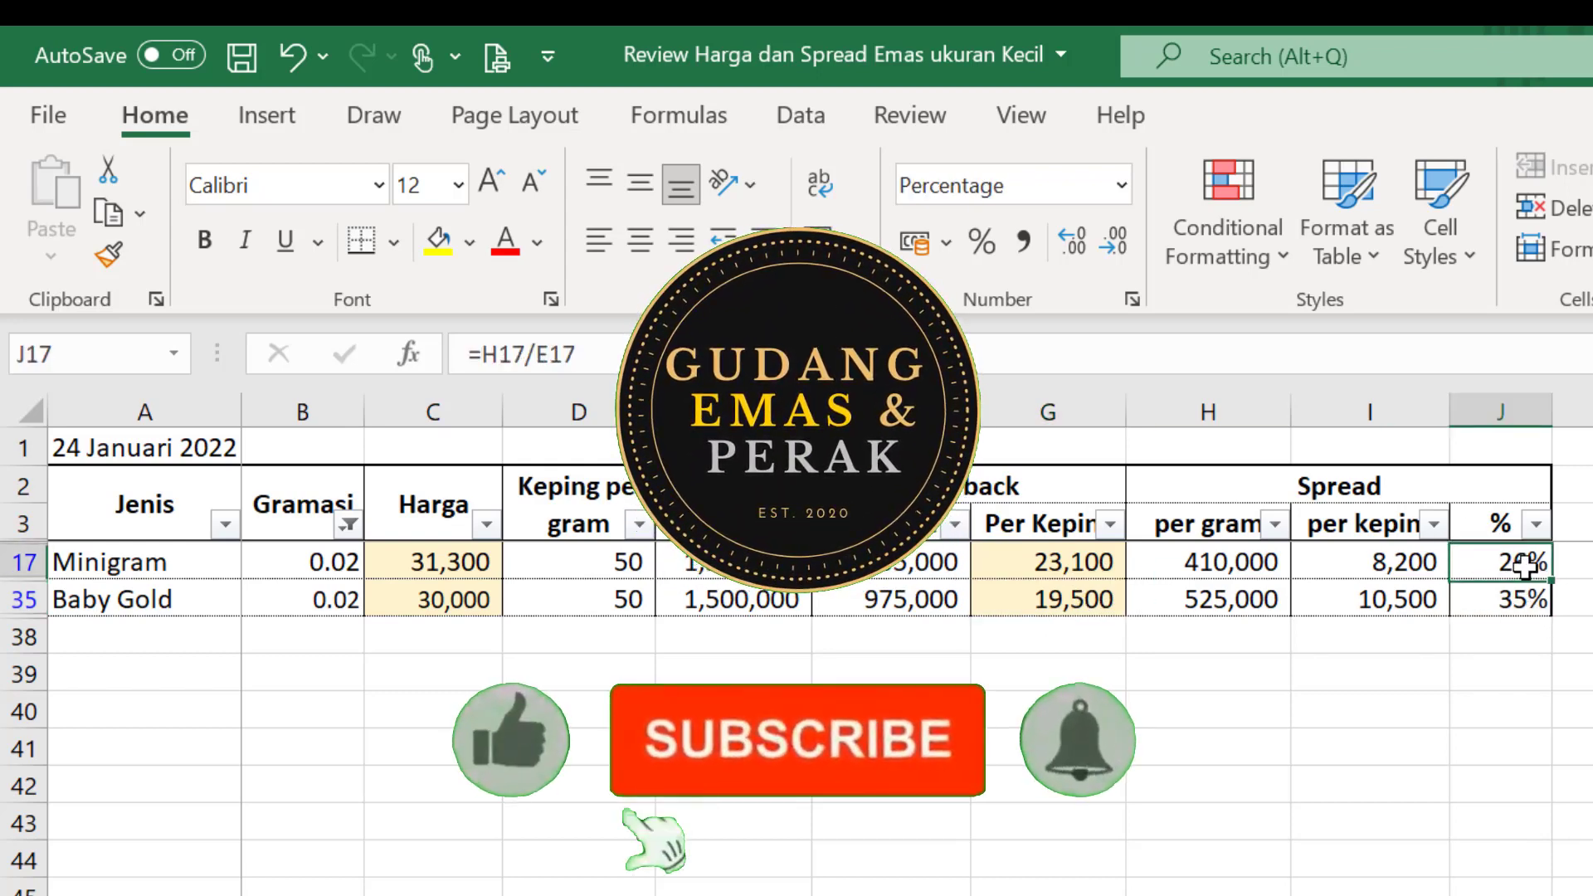
# Change the Gramasi filter to show only 0.025 and review which gold products are listed
pyautogui.click(348, 523)
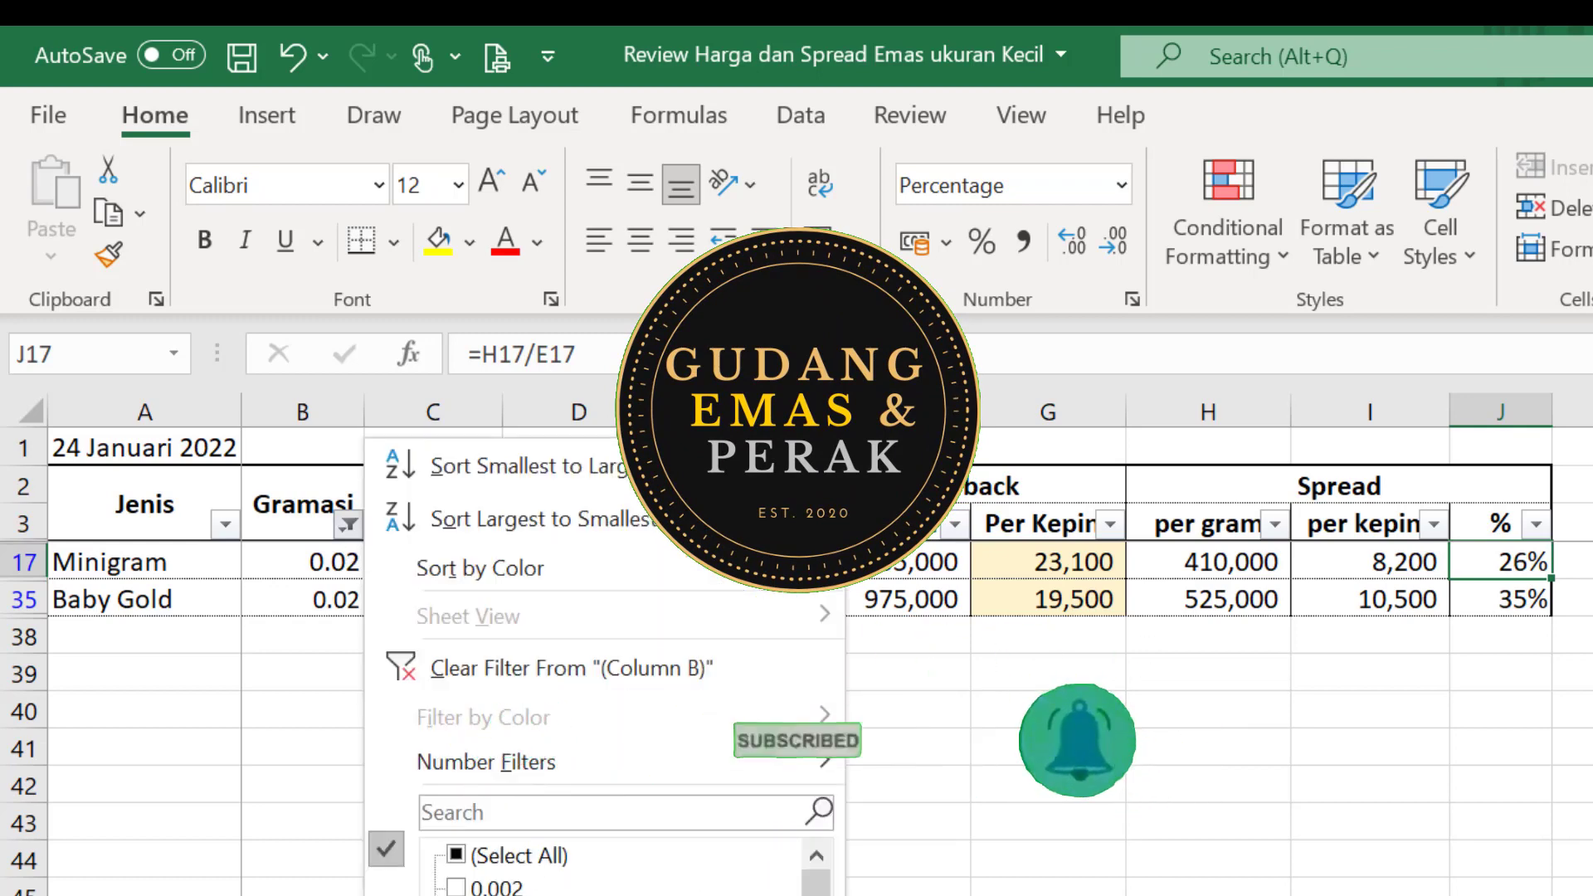
pyautogui.click(456, 855)
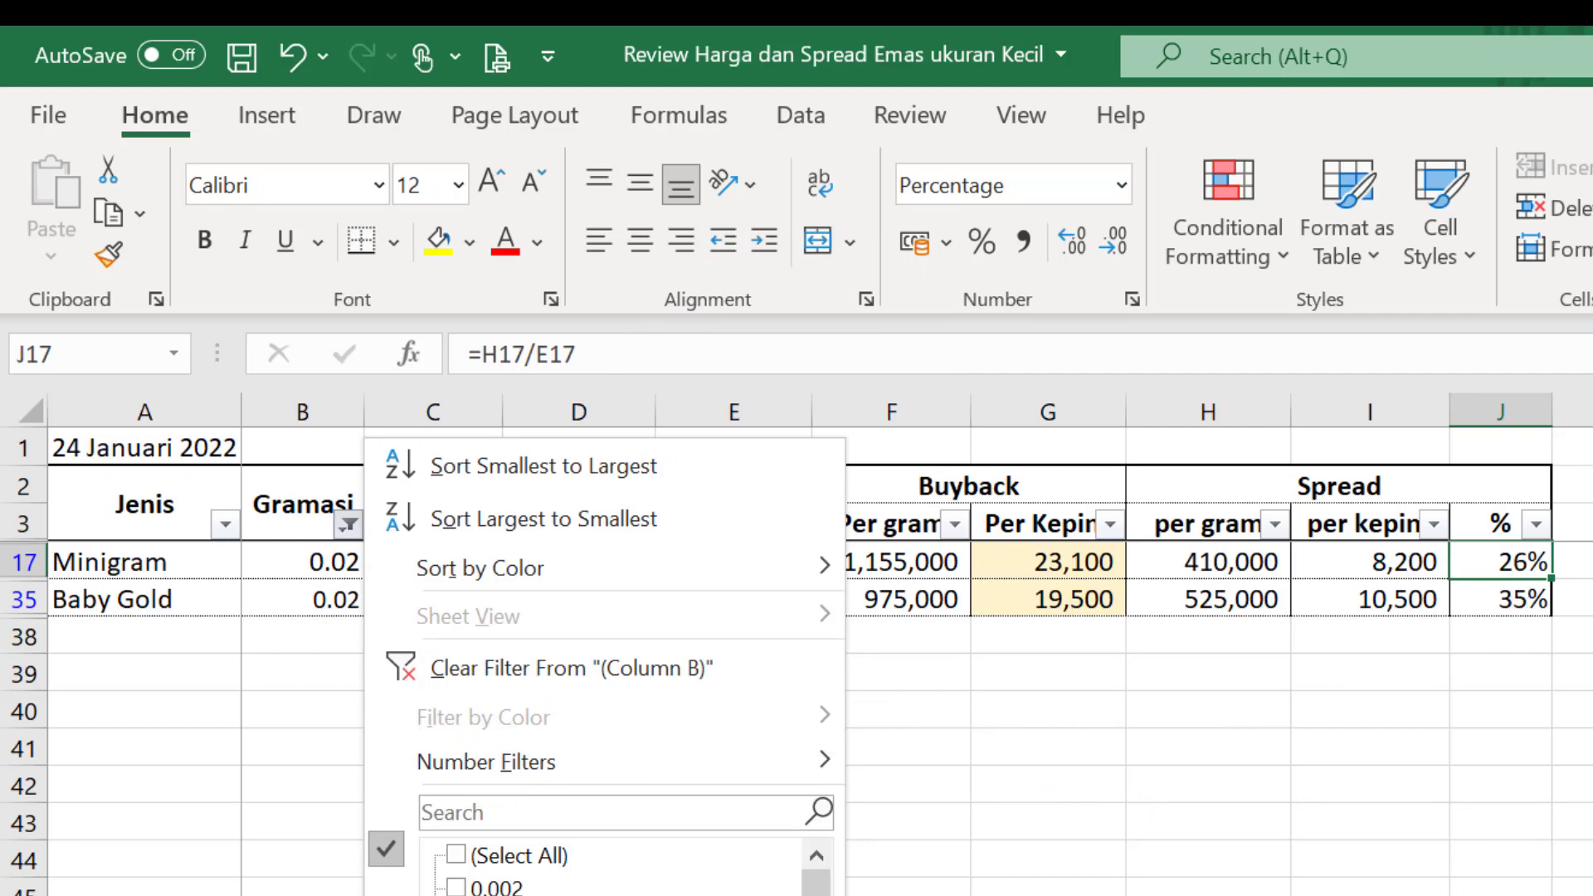
pyautogui.click(664, 892)
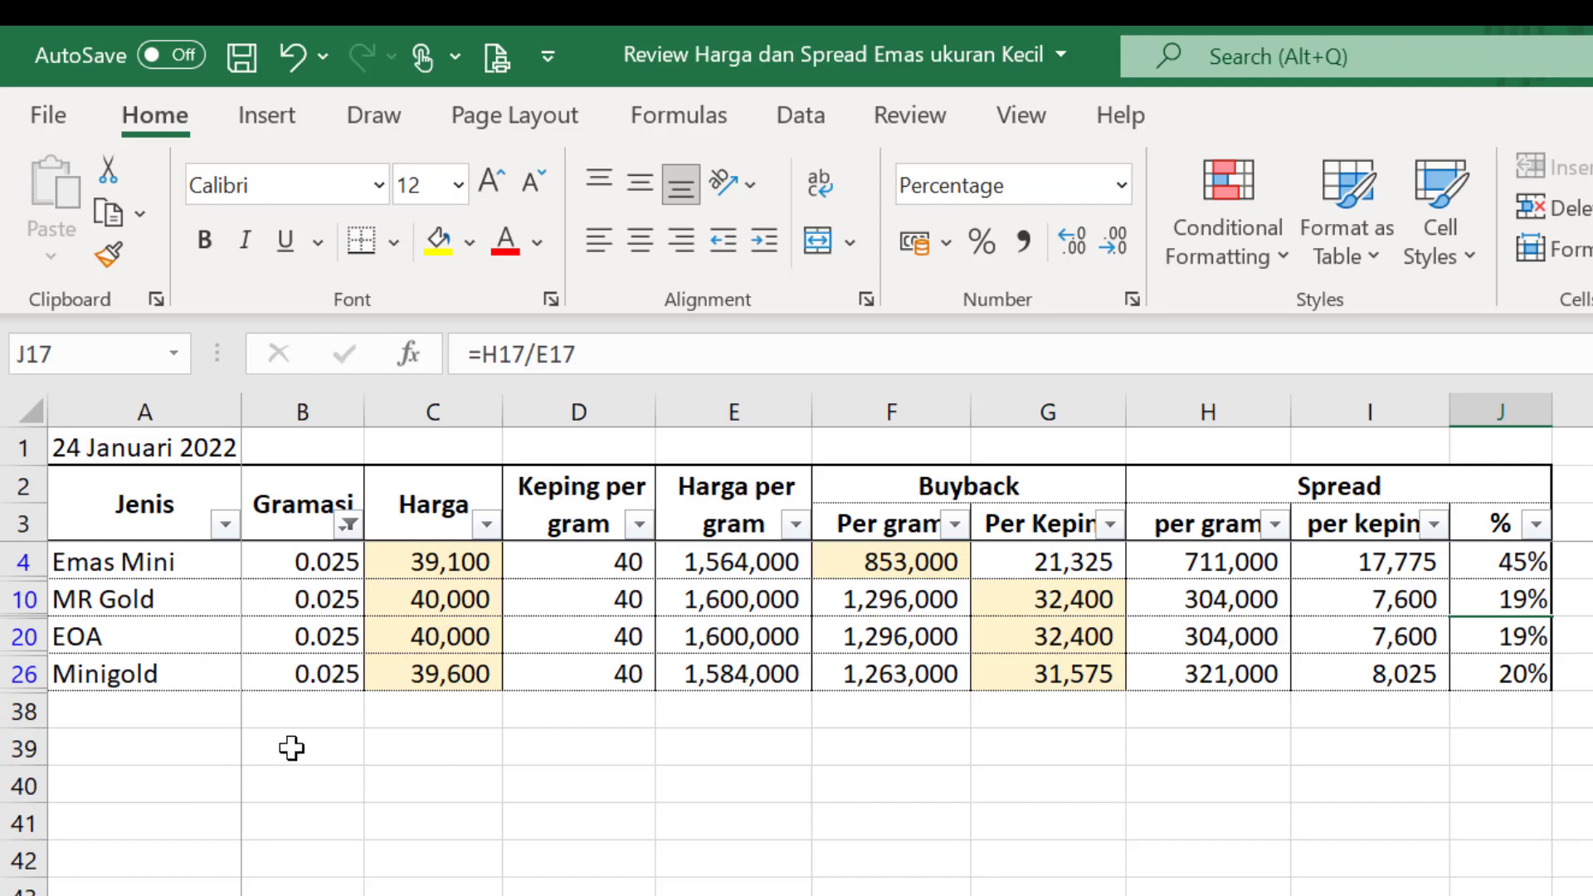
pyautogui.click(174, 716)
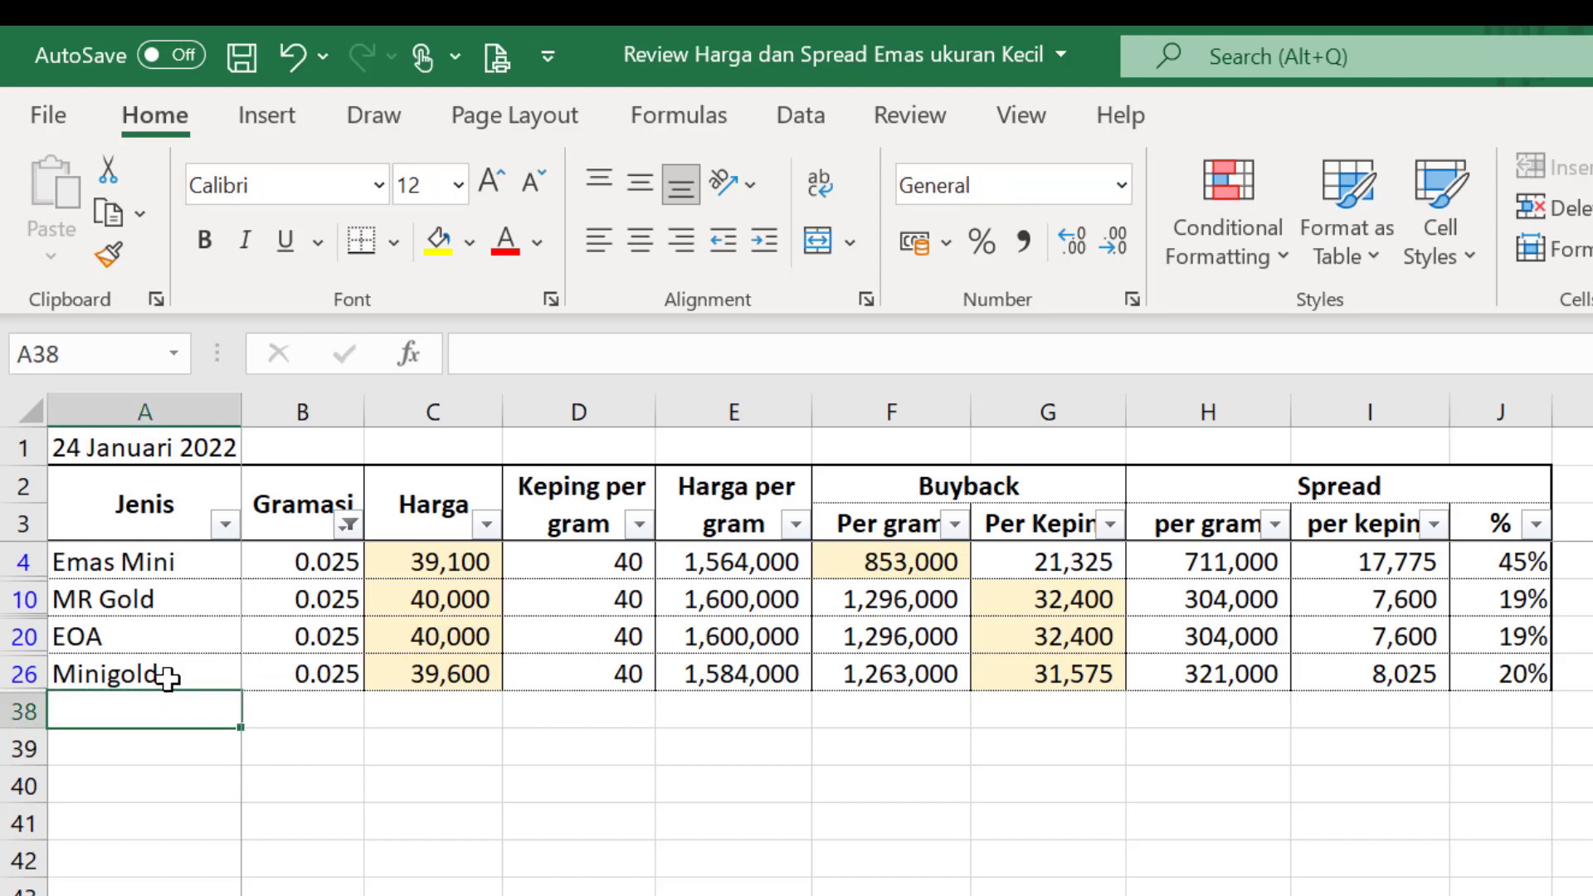
pyautogui.click(169, 678)
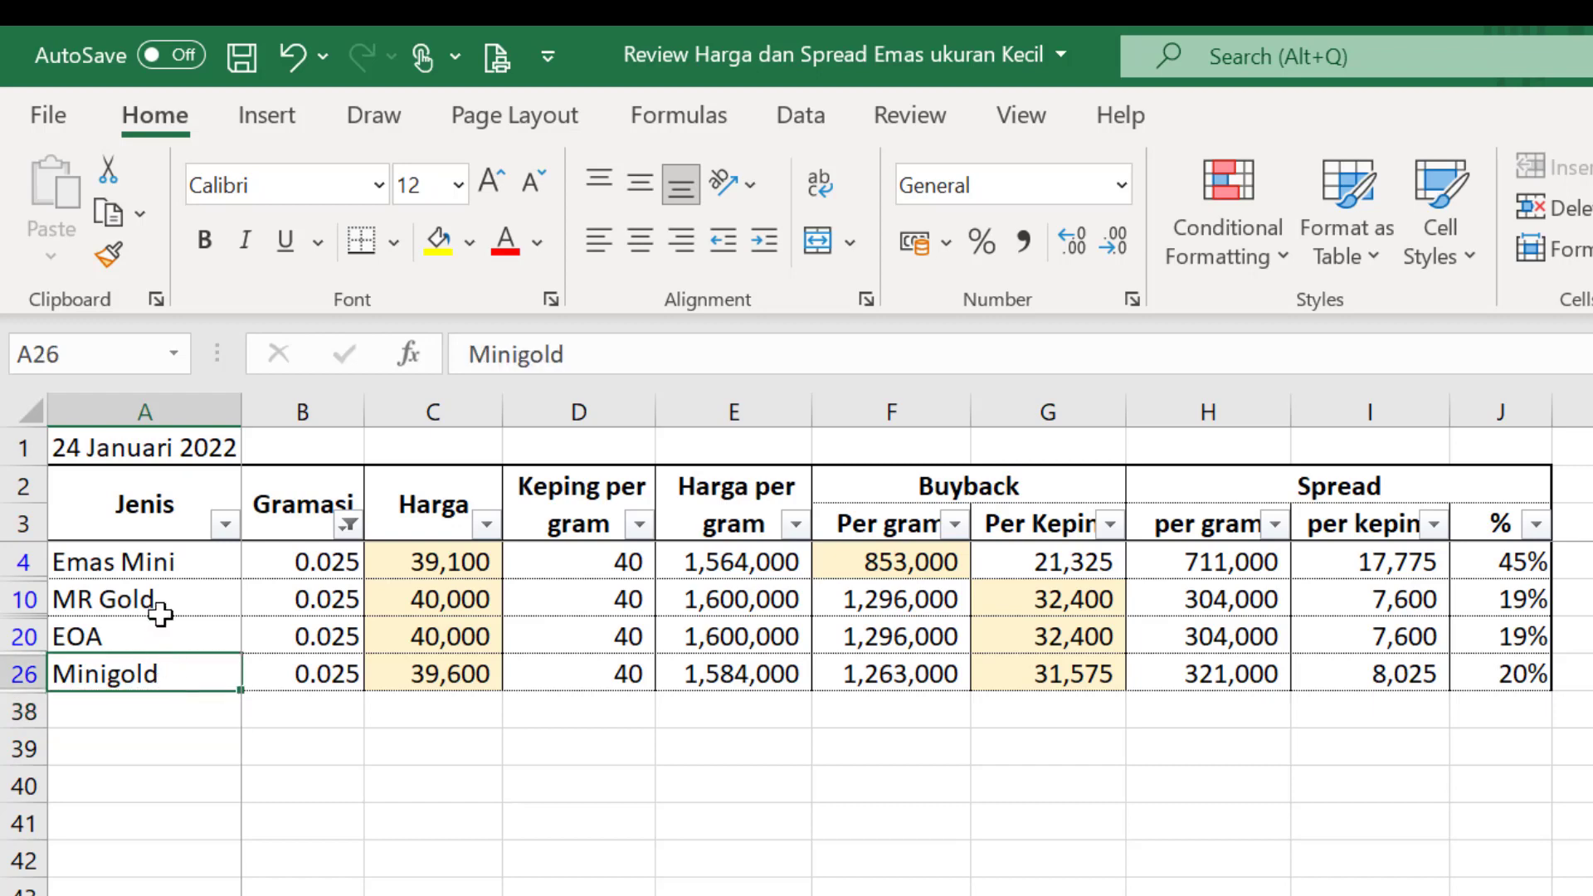
pyautogui.click(138, 724)
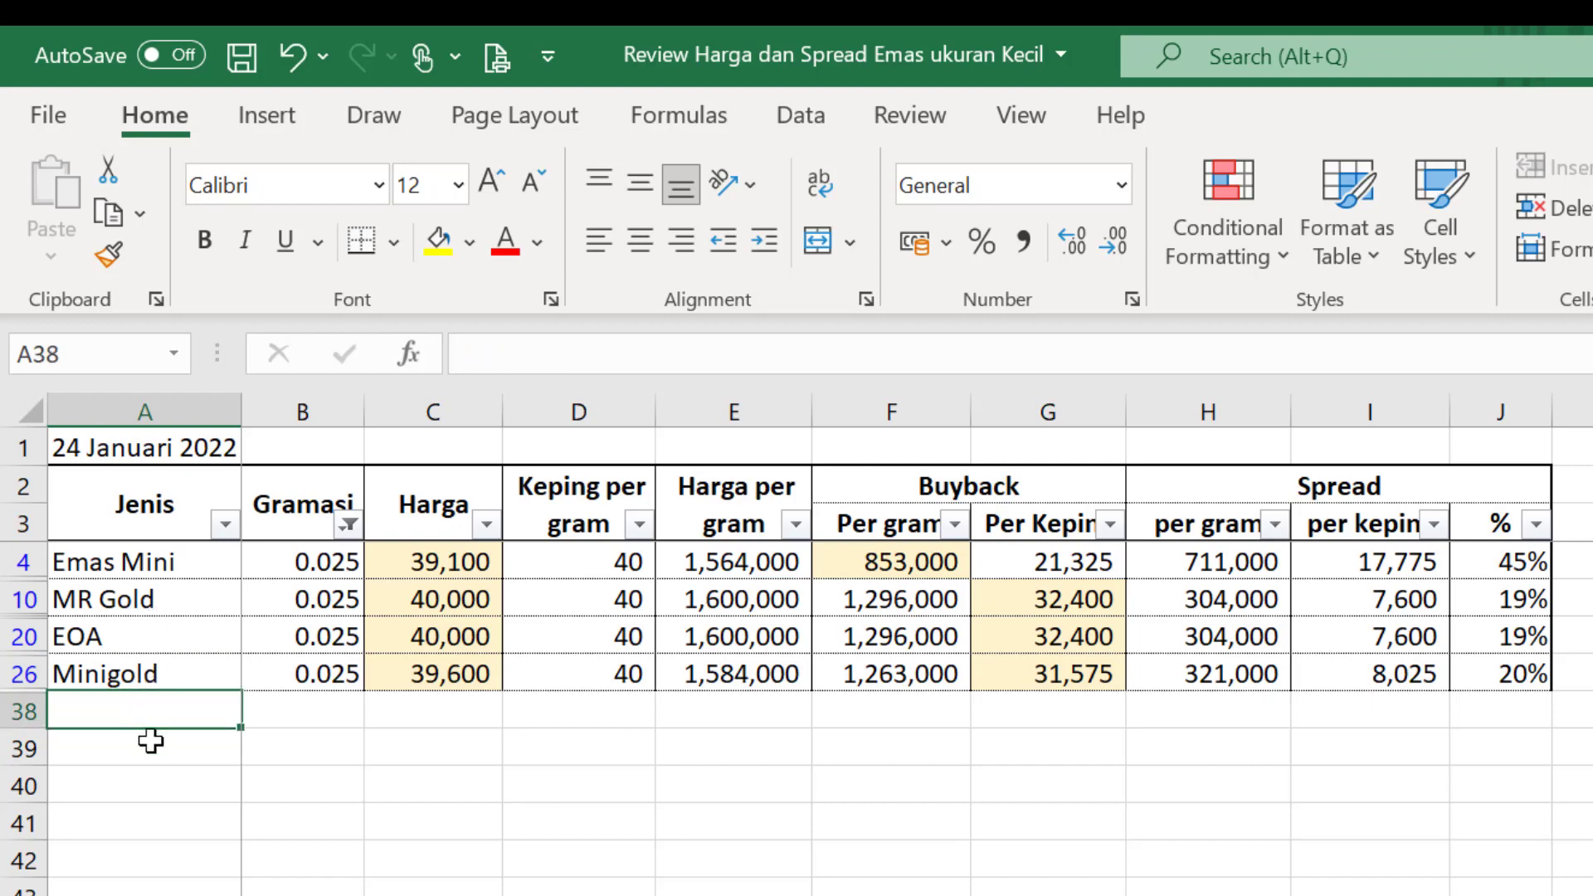
pyautogui.click(150, 741)
pyautogui.click(170, 709)
# Compare the 0.025 products' prices, buyback per gram and spread percentages, checking Emas Mini against the other brands
pyautogui.click(479, 563)
pyautogui.click(482, 599)
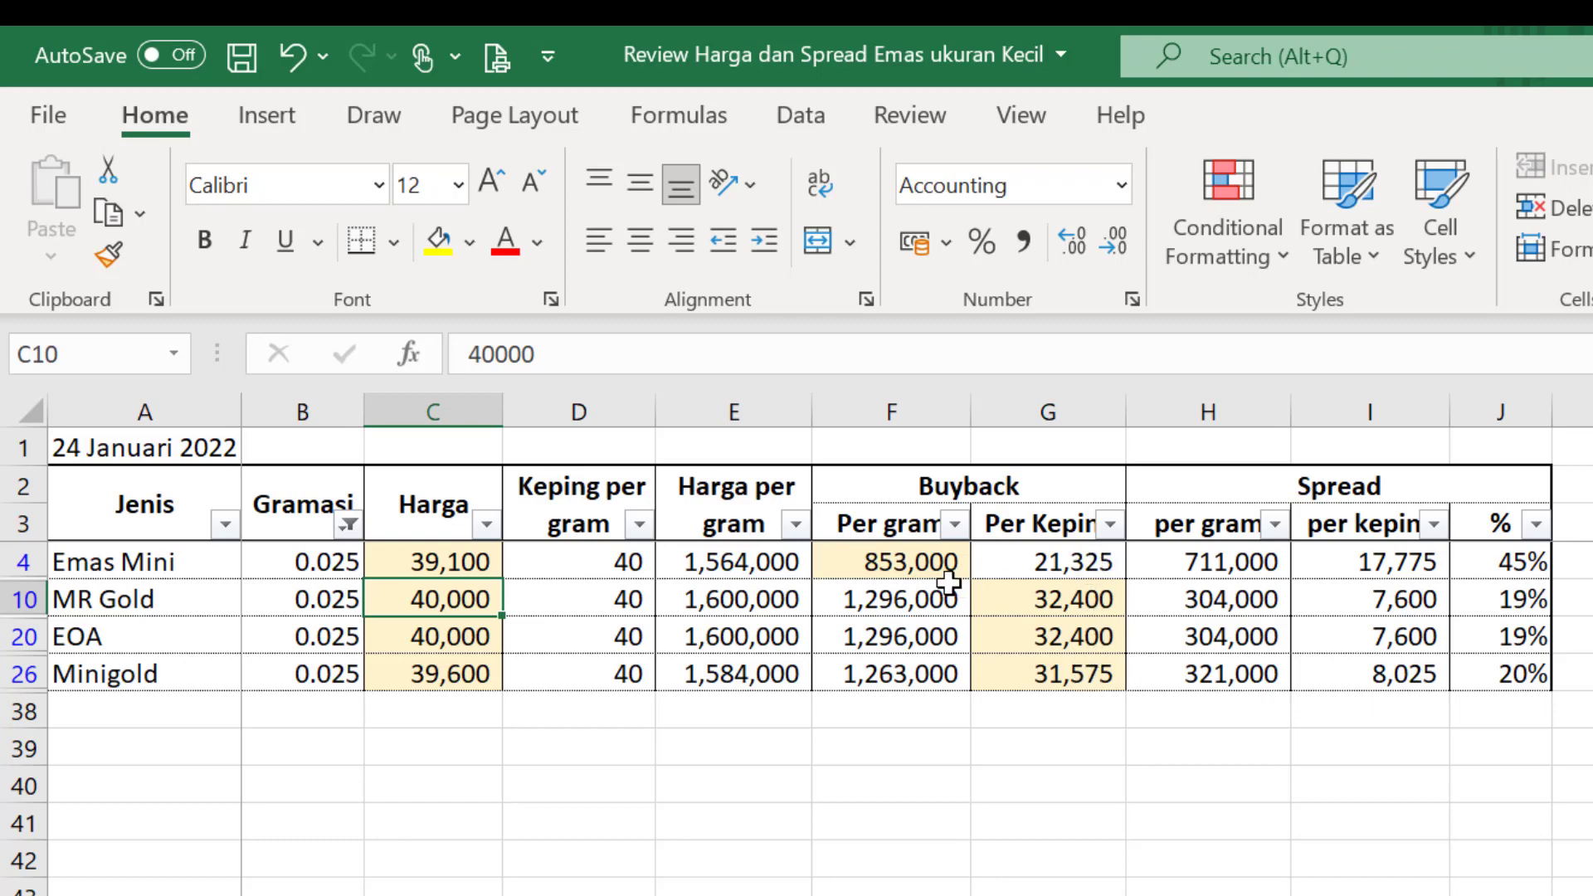
pyautogui.click(934, 565)
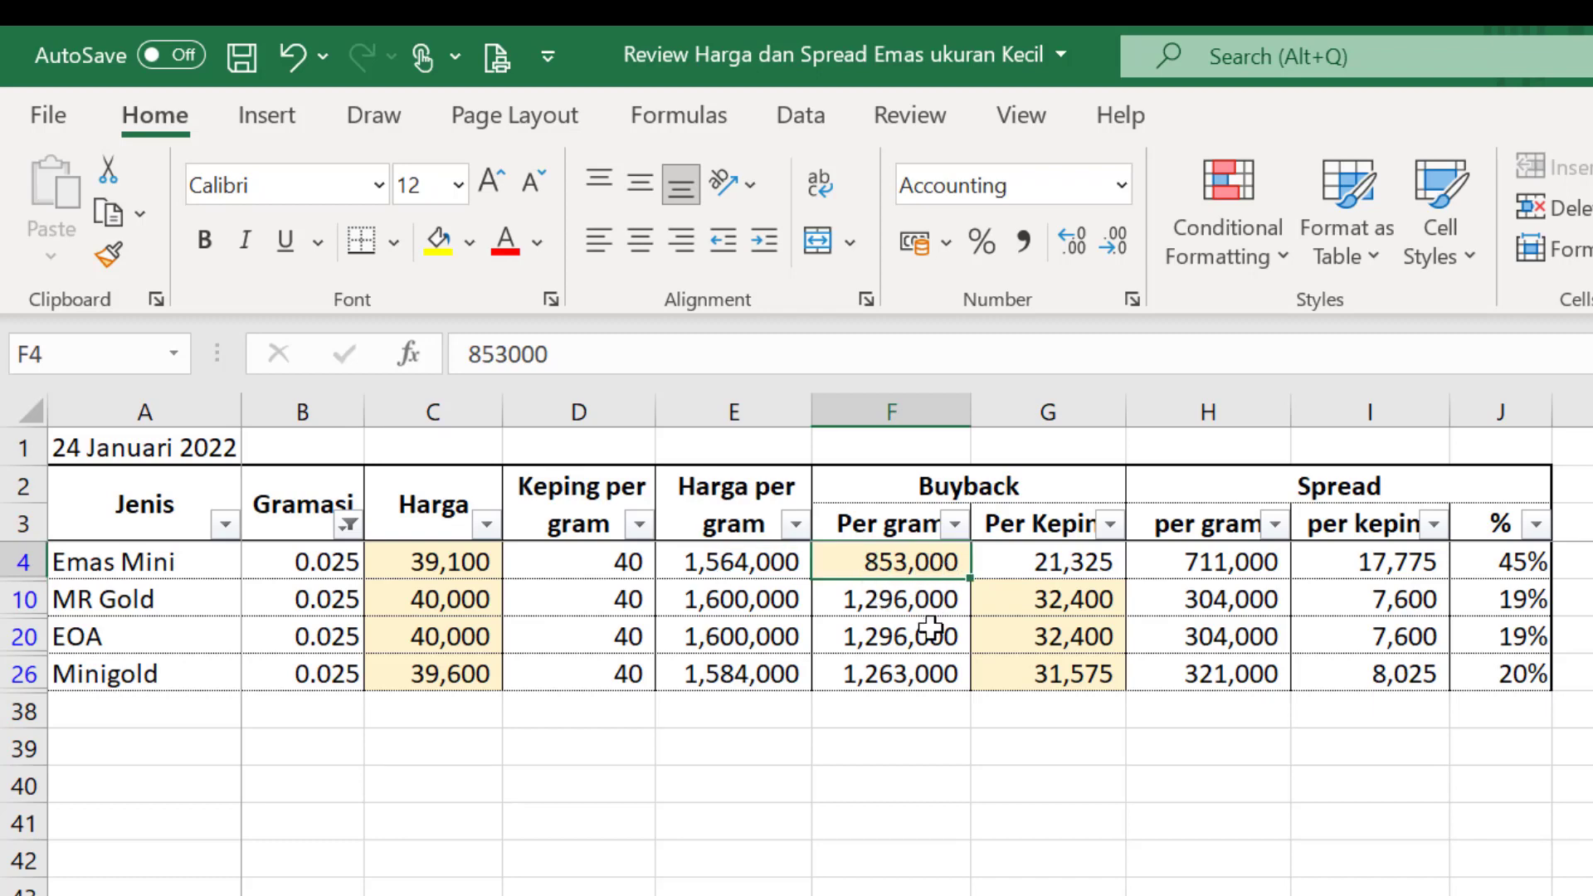
pyautogui.moveTo(927, 608); pyautogui.dragTo(929, 636)
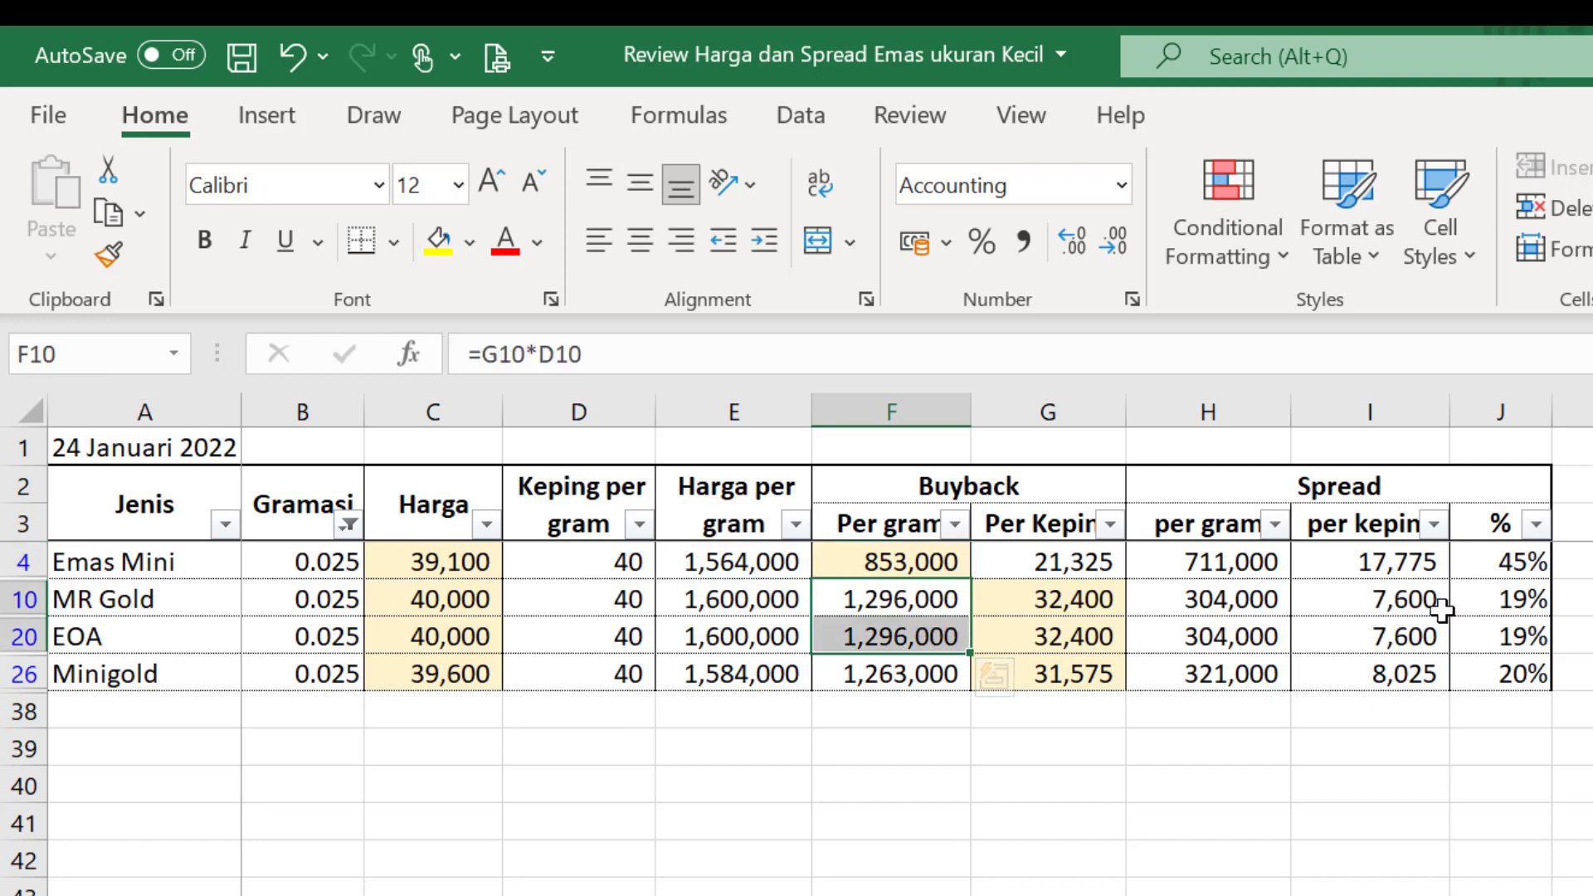
pyautogui.moveTo(1525, 599); pyautogui.dragTo(1527, 674)
pyautogui.click(1525, 564)
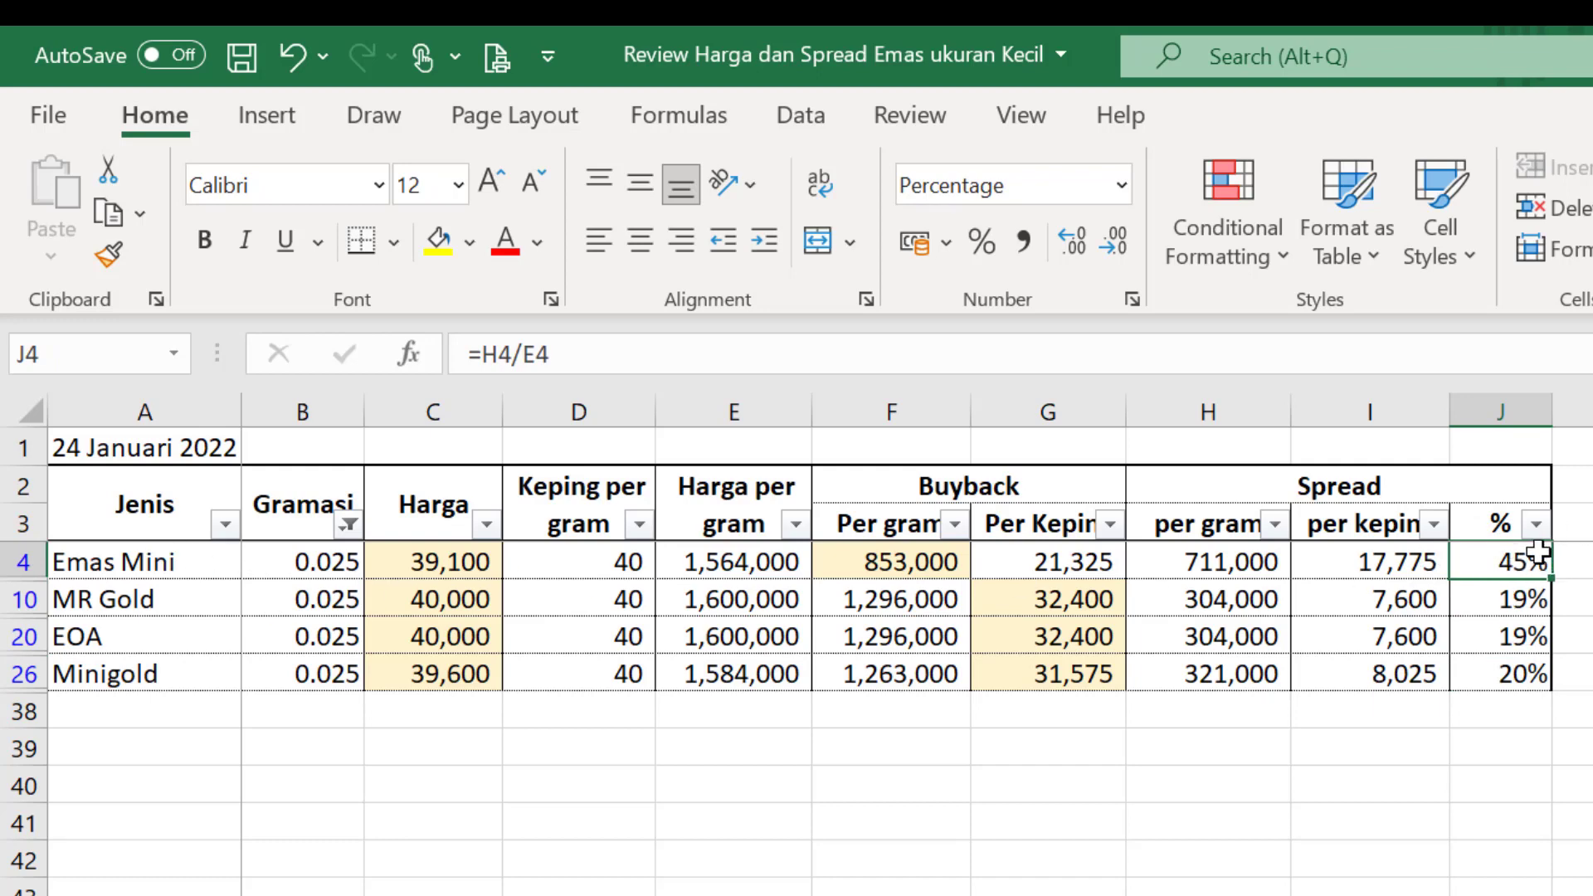
# Change the Gramasi filter to show only 0.05 and review the listed products, including Baby Gold, Minigold and Minigram
pyautogui.click(349, 531)
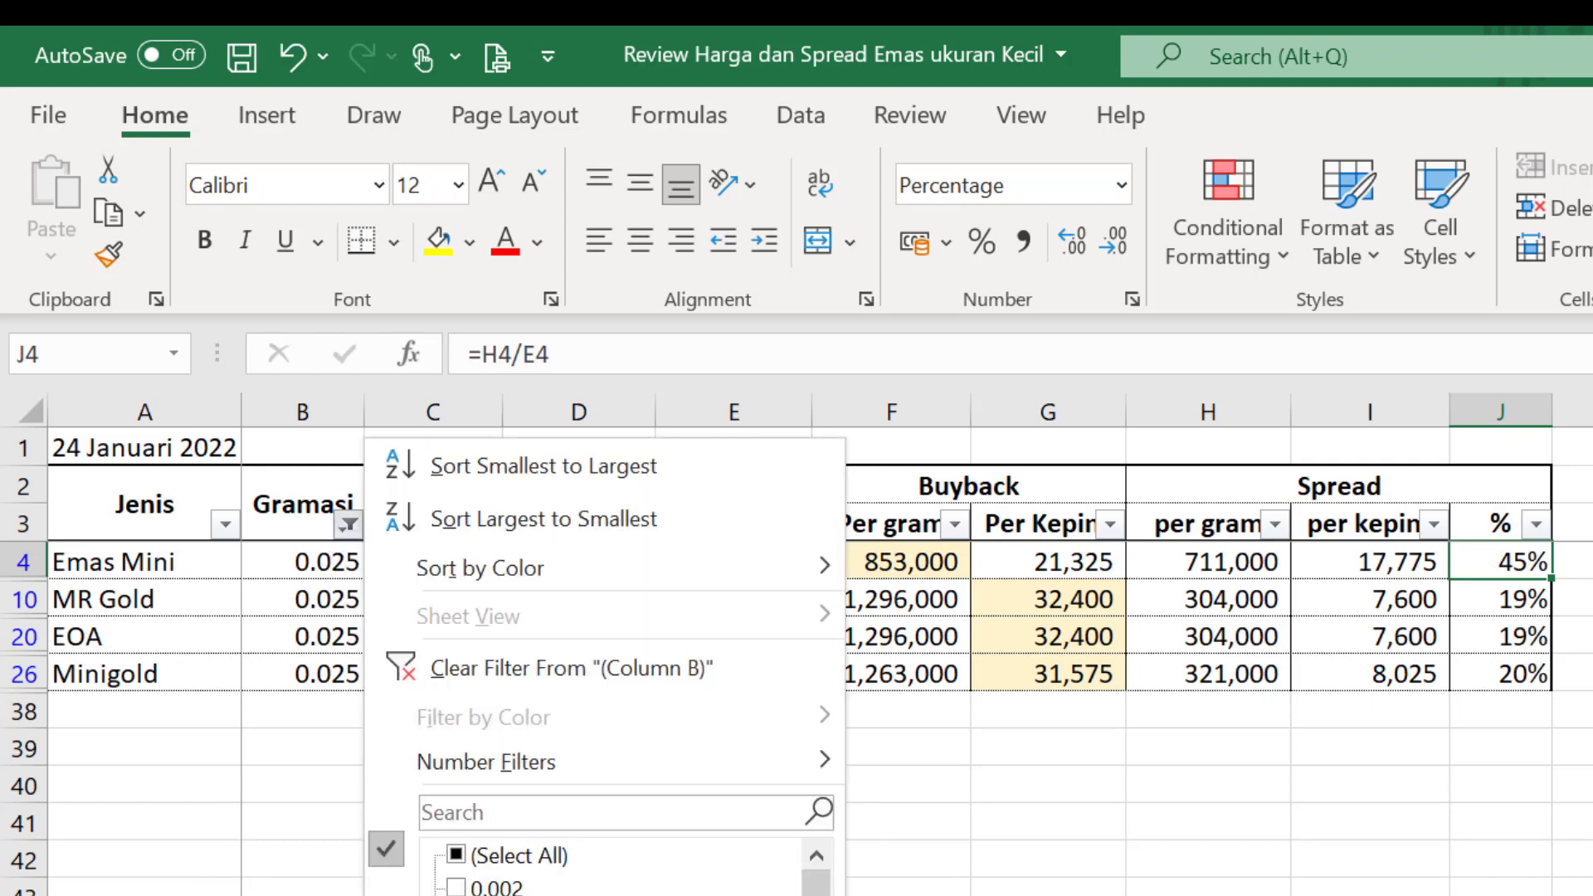
pyautogui.press('Return')
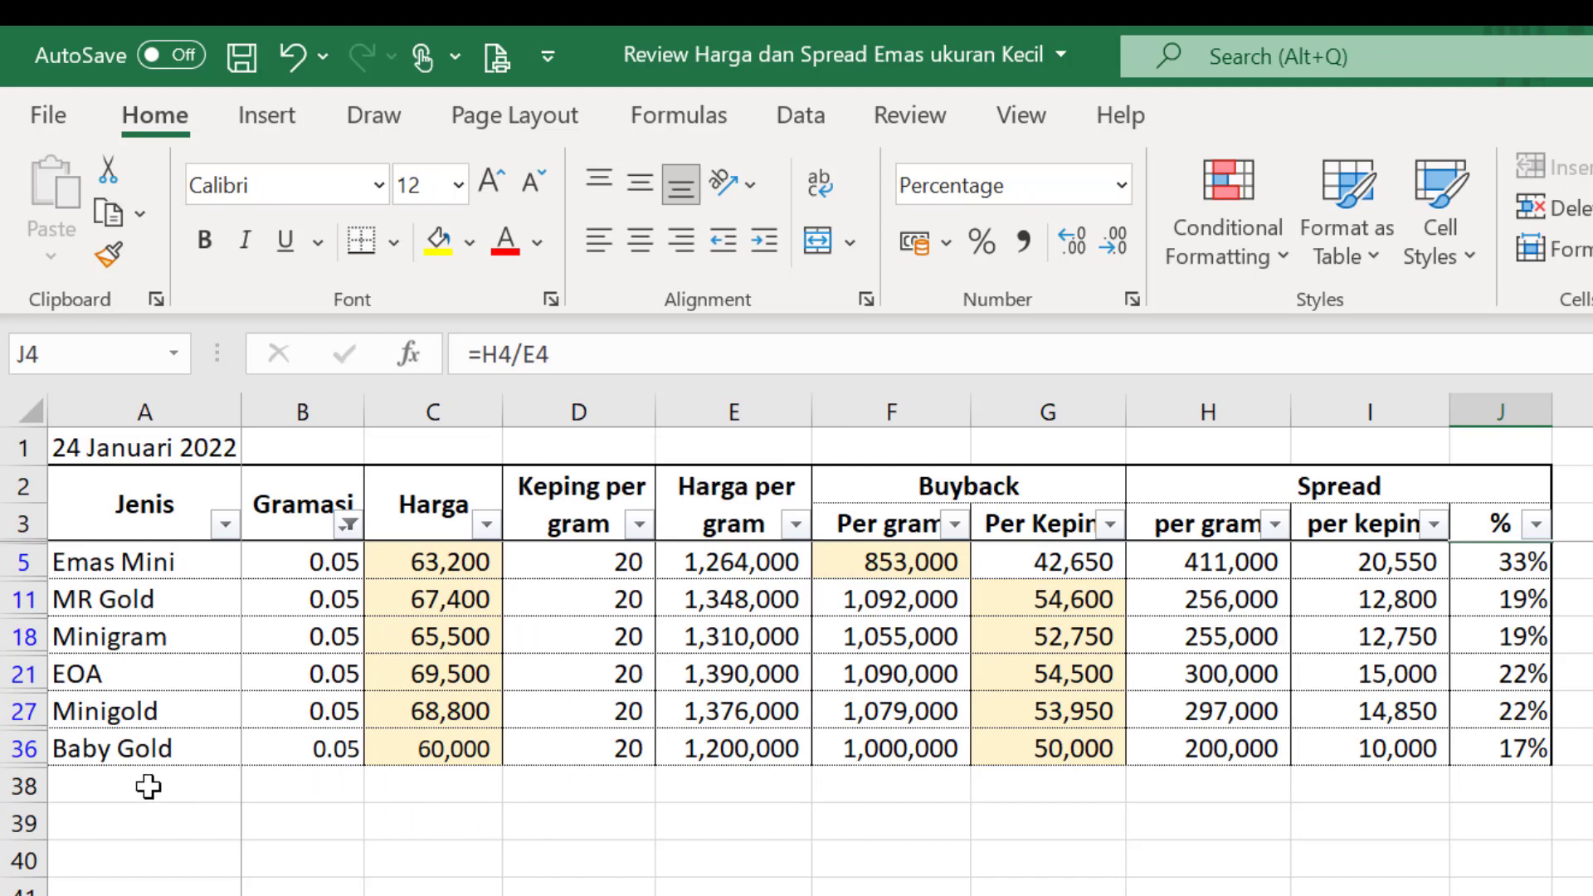
pyautogui.click(183, 748)
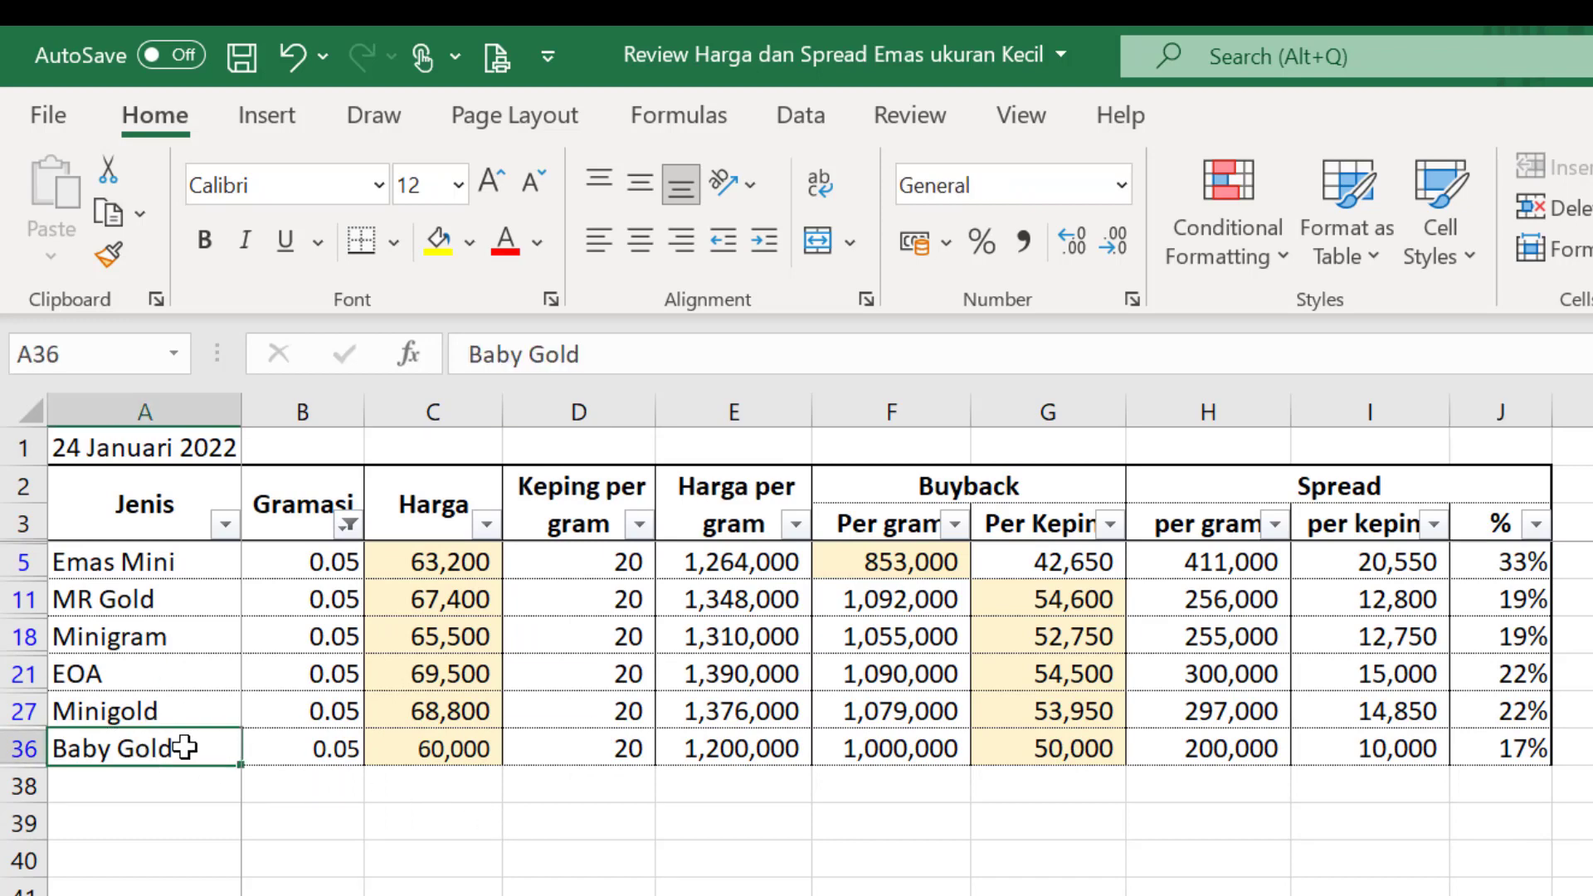
pyautogui.click(181, 715)
pyautogui.click(169, 639)
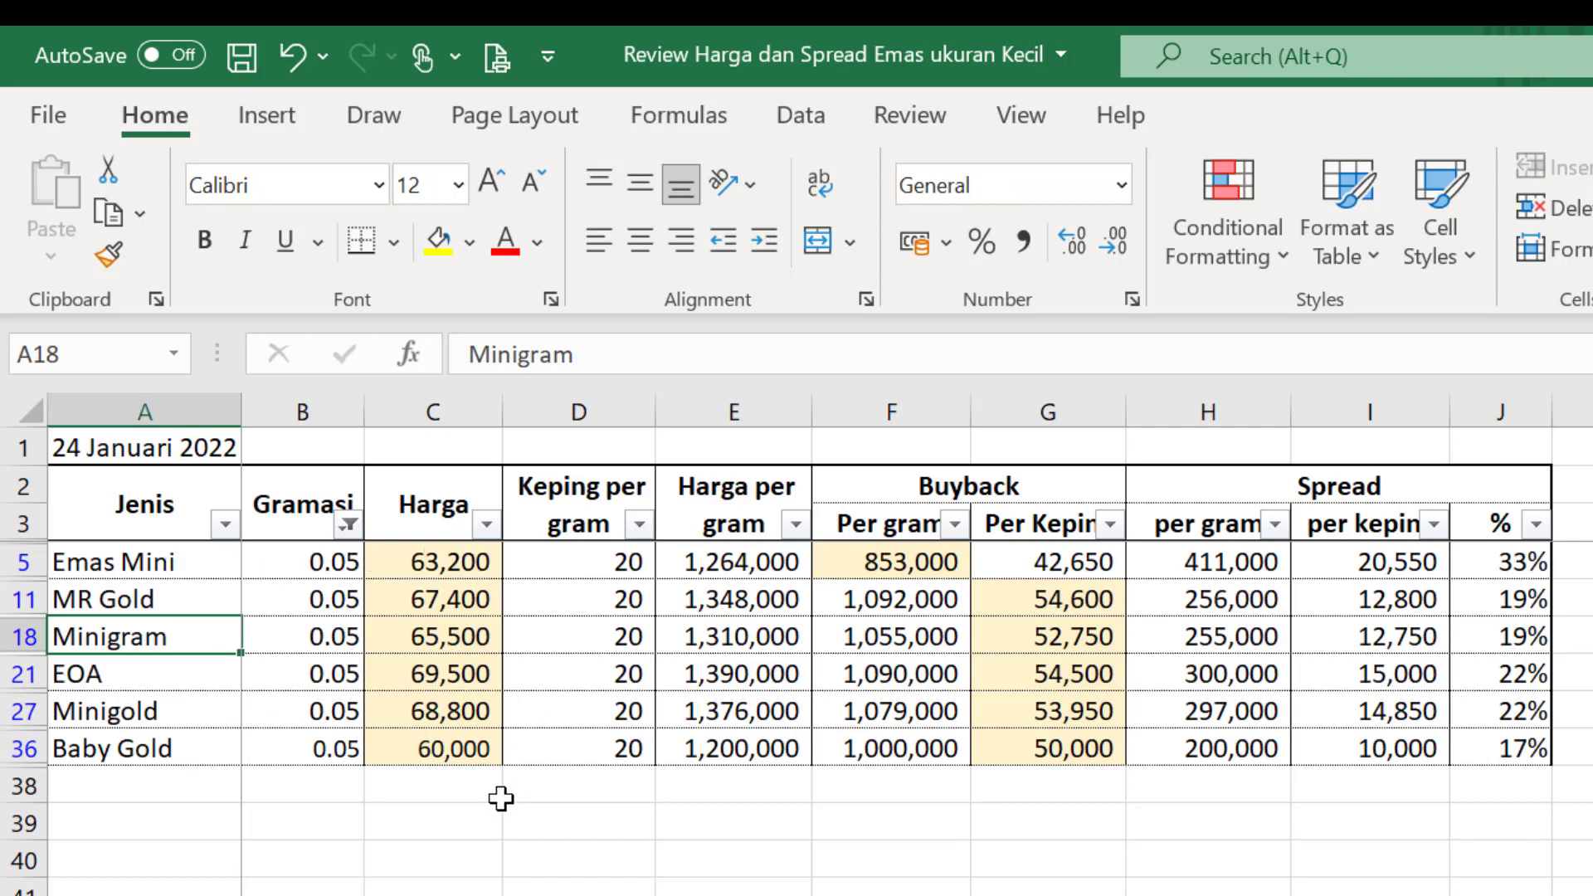
# Compare the 0.05 prices of Baby Gold, EOA, Emas Mini, MR Gold and Minigold
pyautogui.click(475, 755)
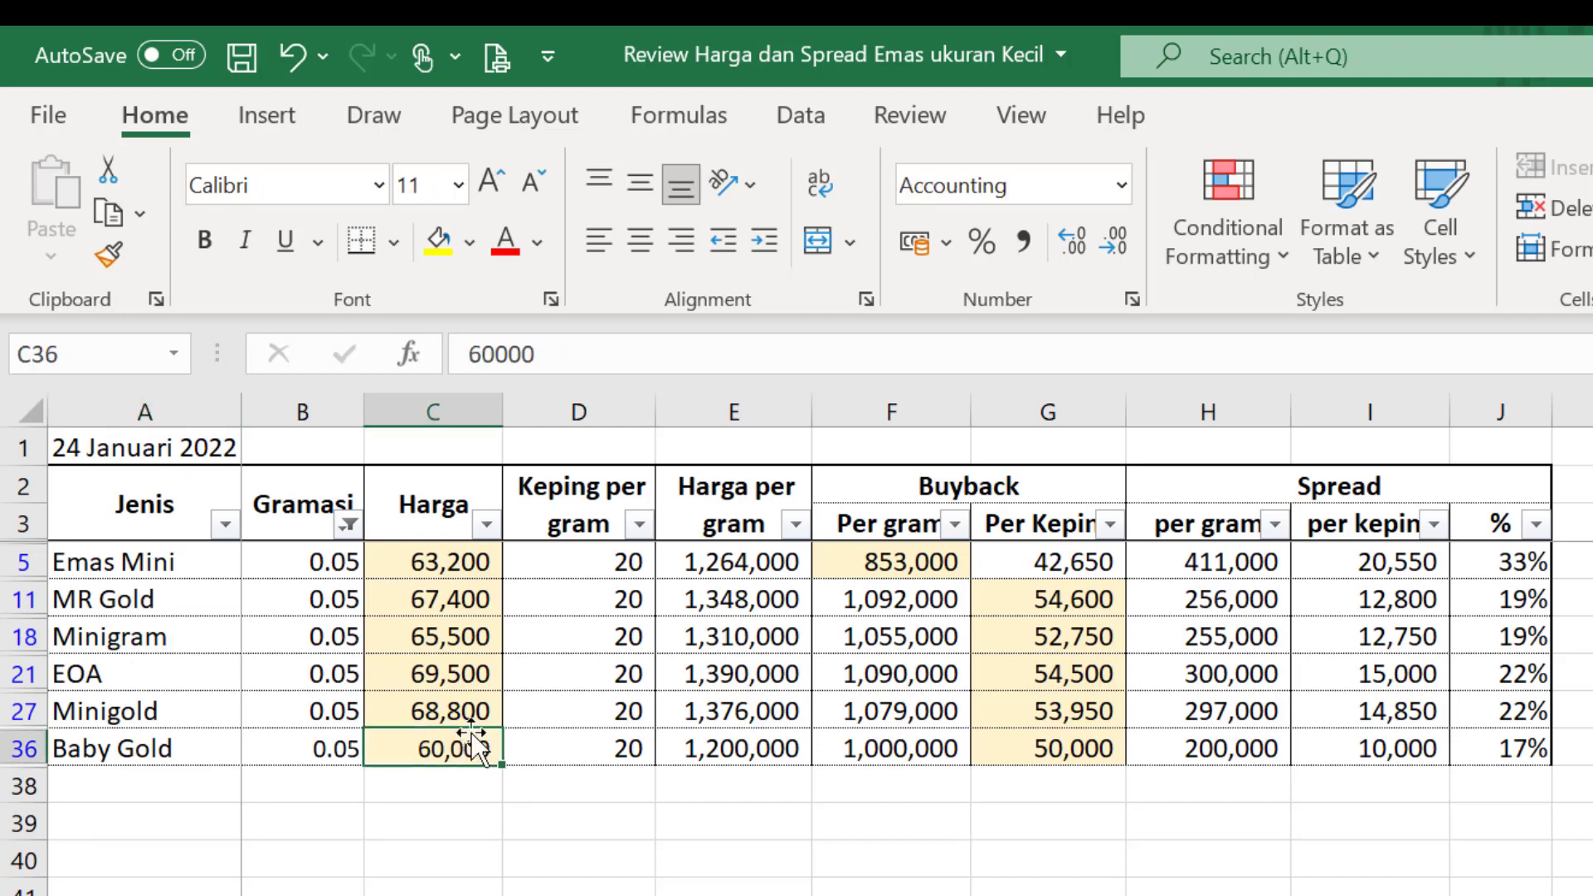
pyautogui.click(465, 669)
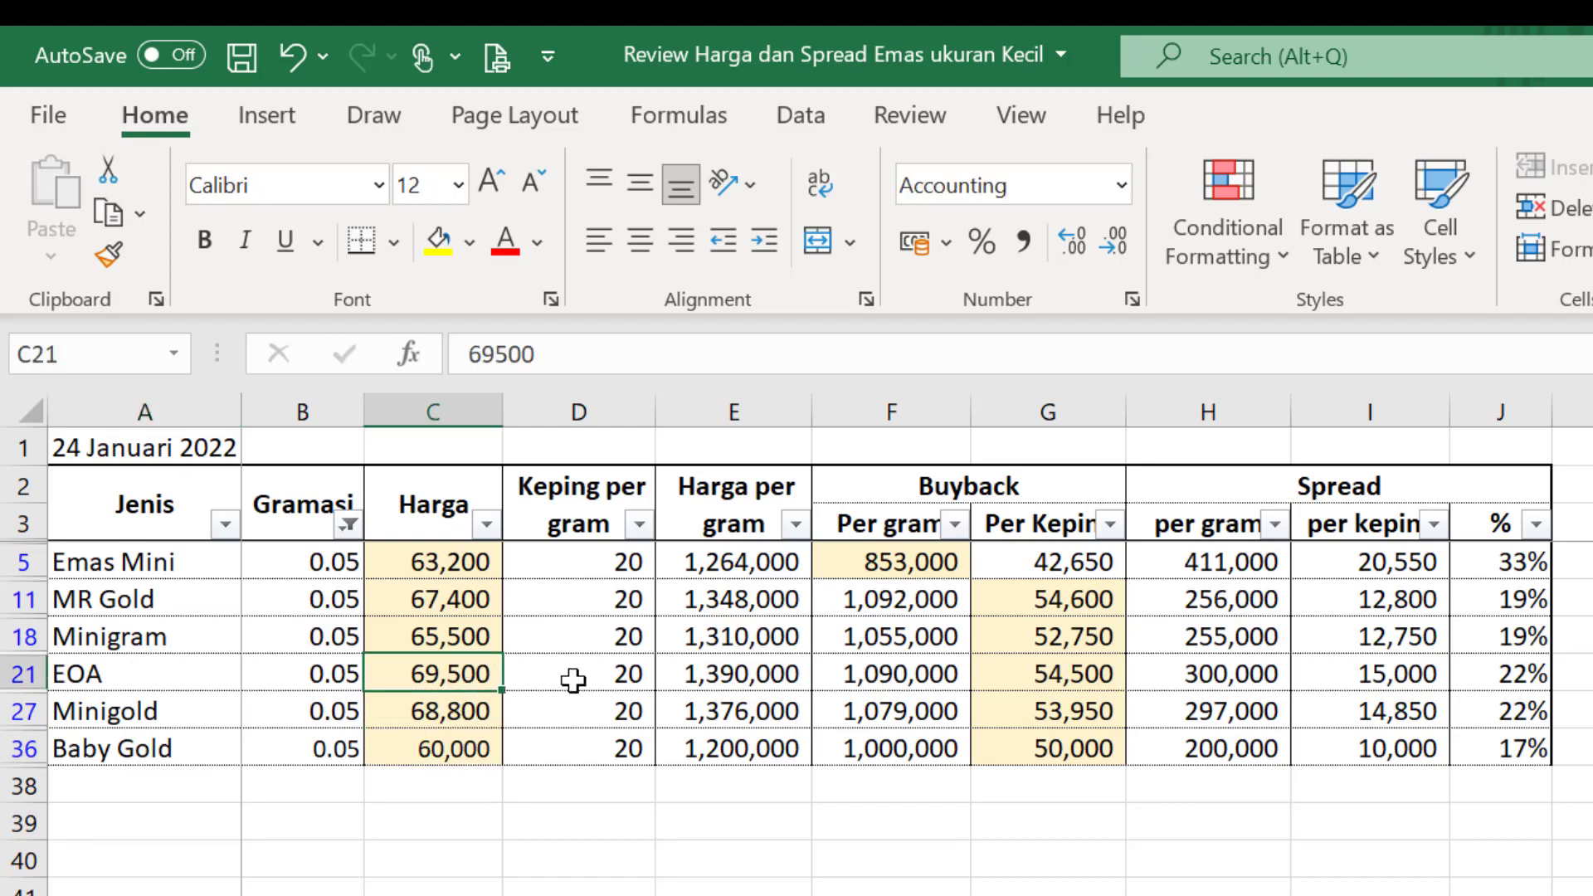
pyautogui.click(449, 558)
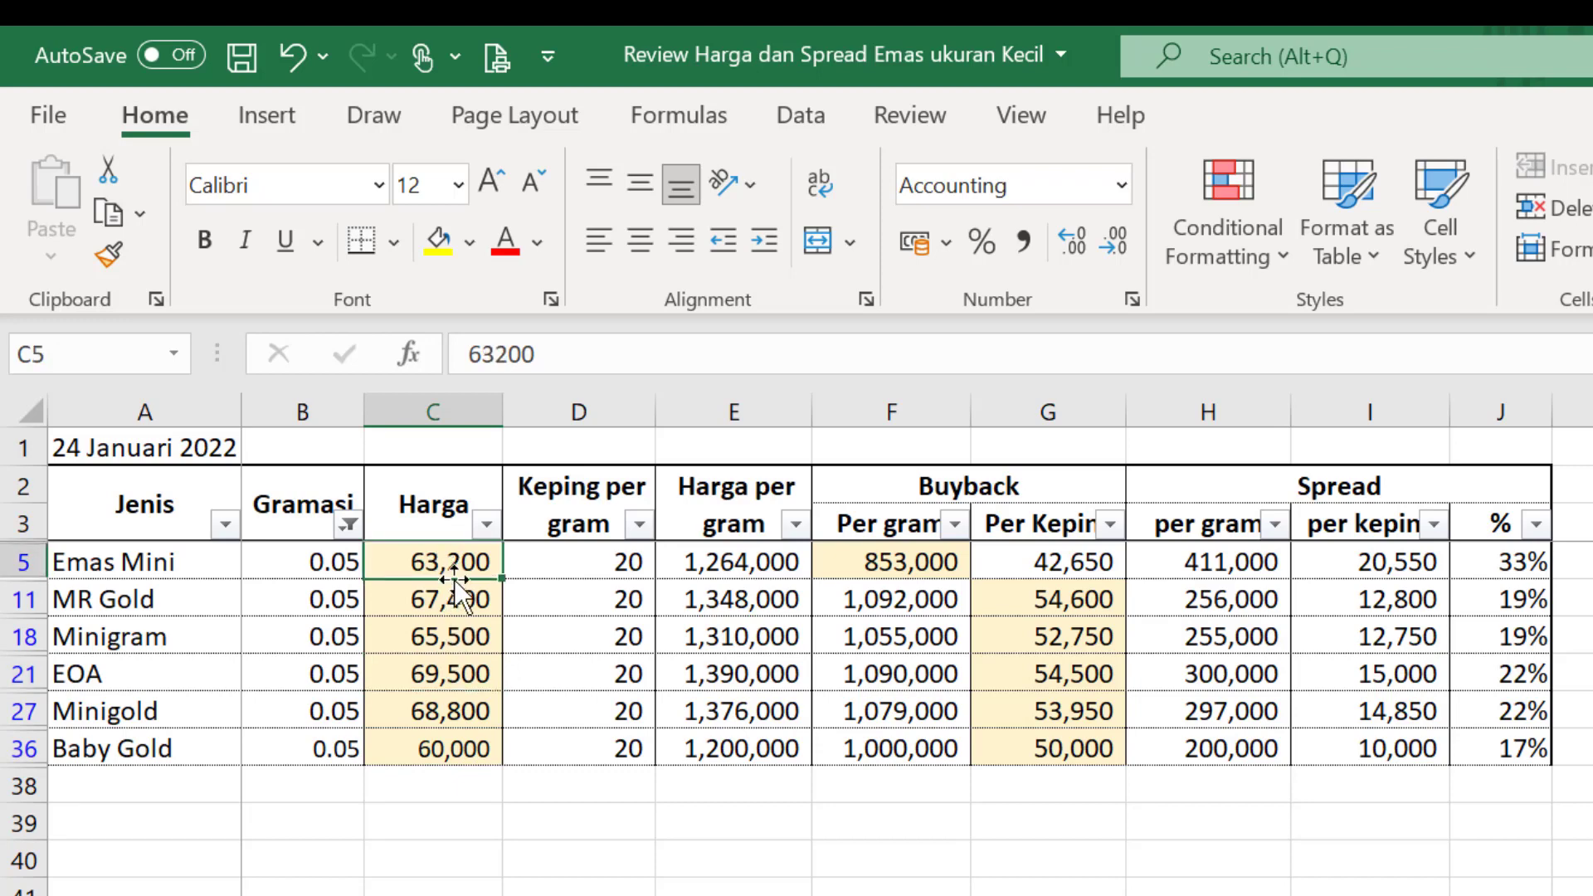
pyautogui.click(465, 606)
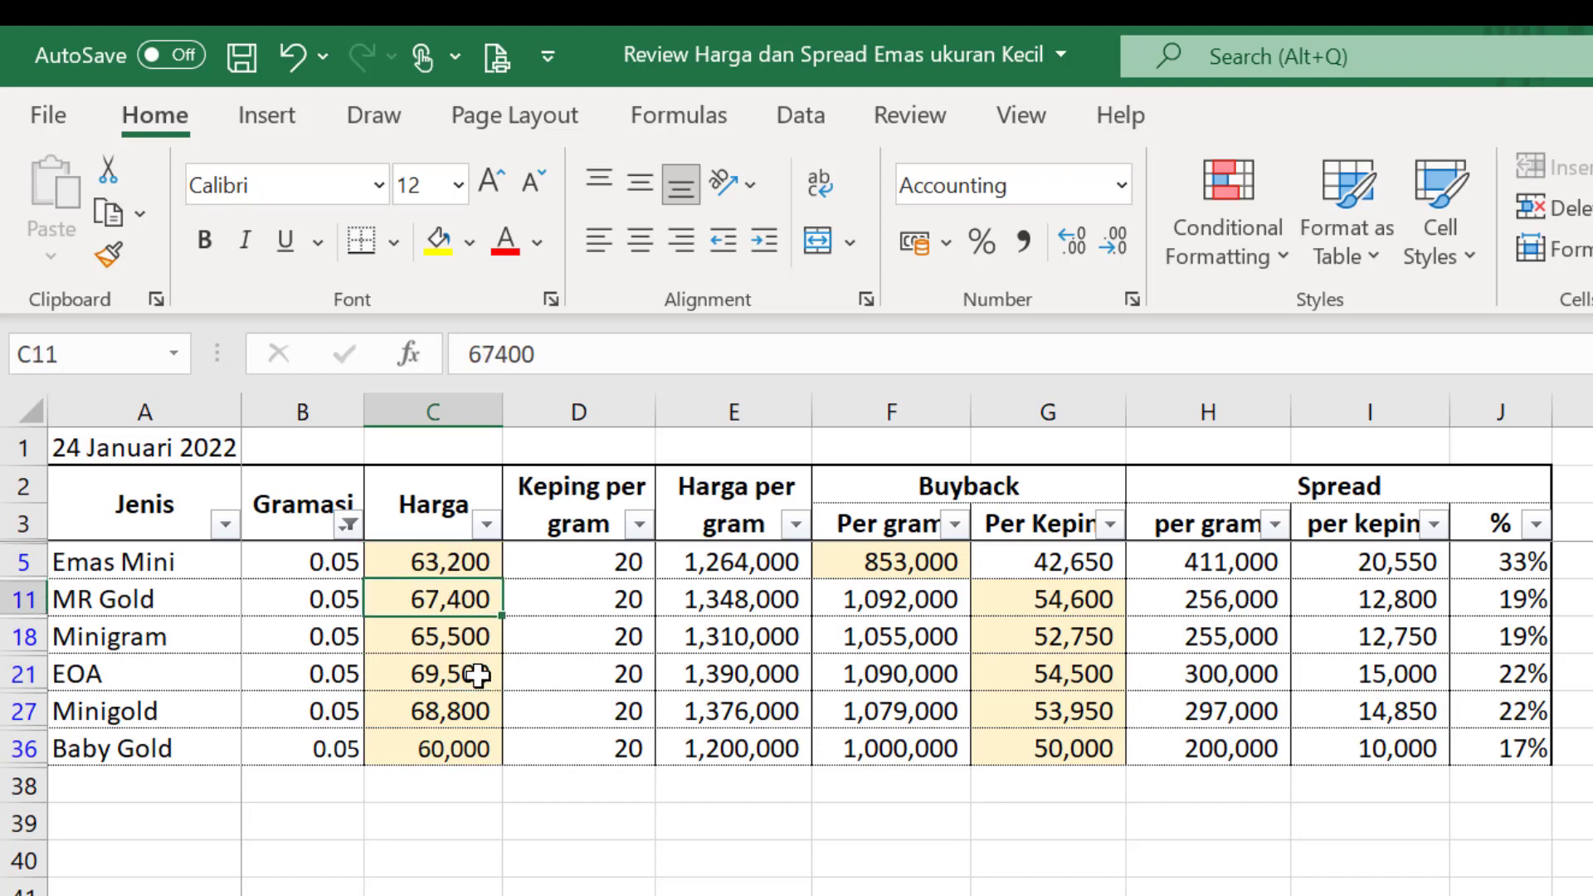
pyautogui.click(468, 714)
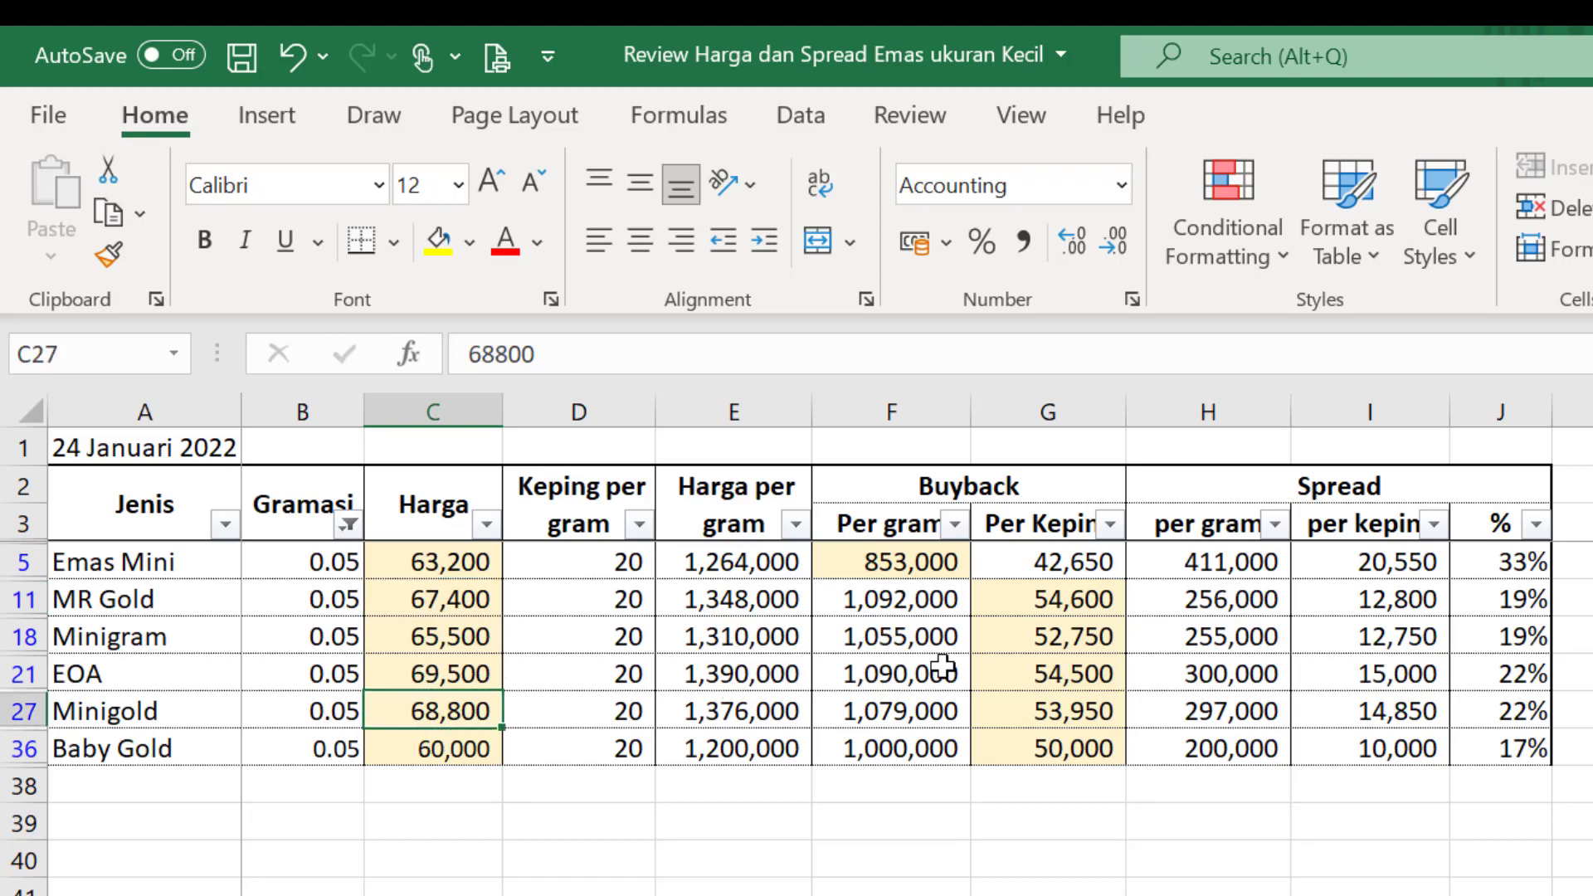
# Compare the buyback per piece of all 0.05 products, and check the spreads of Emas Mini and Baby Gold
pyautogui.moveTo(1091, 560); pyautogui.dragTo(1109, 747)
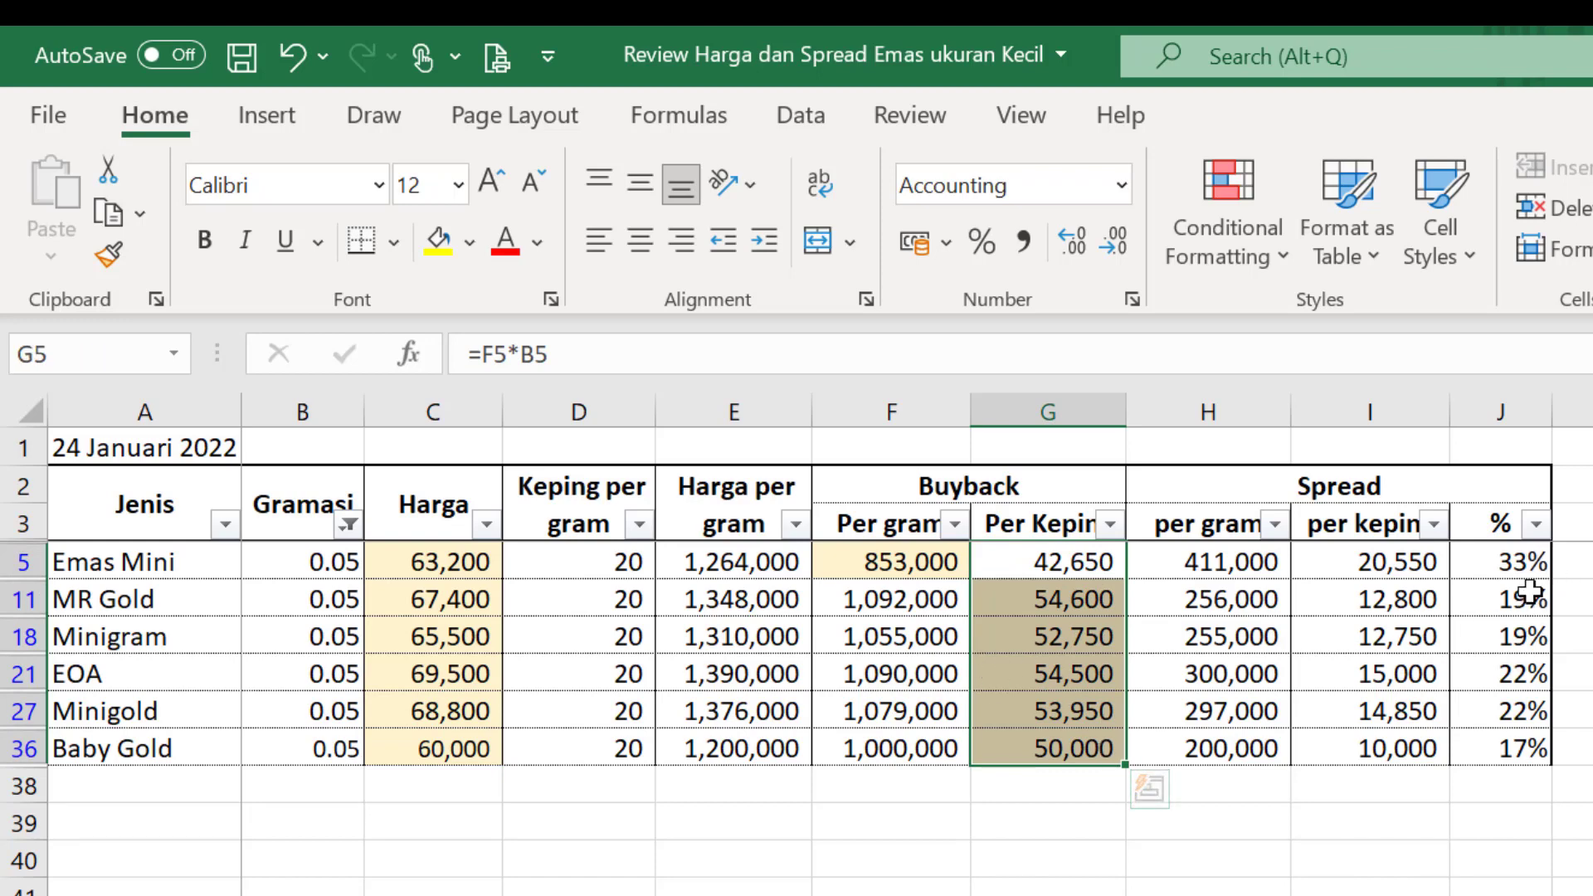
pyautogui.click(1519, 562)
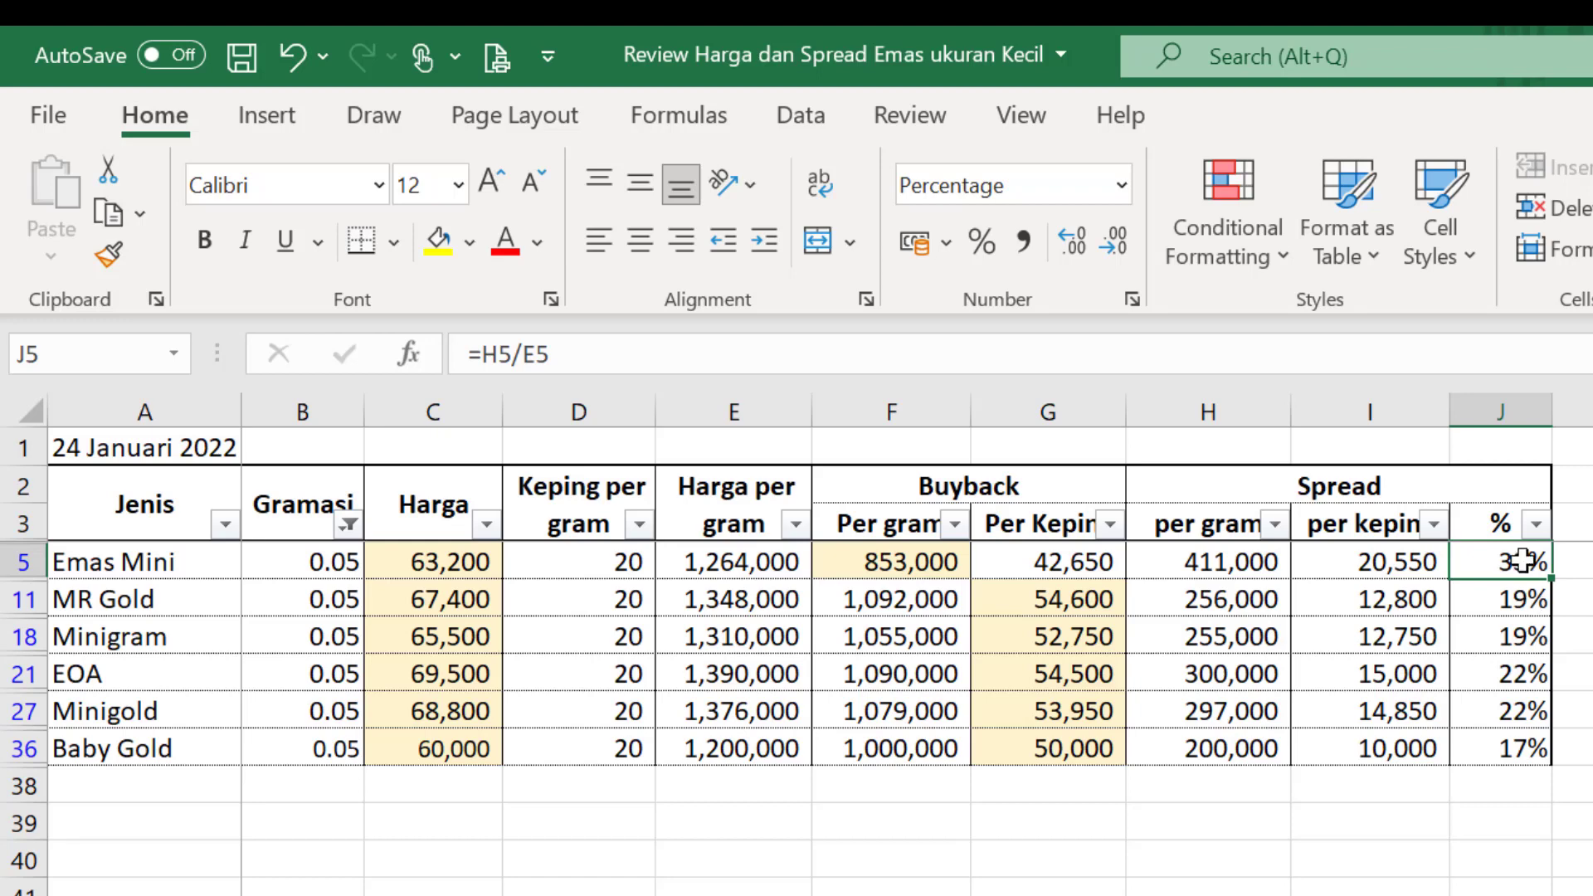
pyautogui.click(1531, 755)
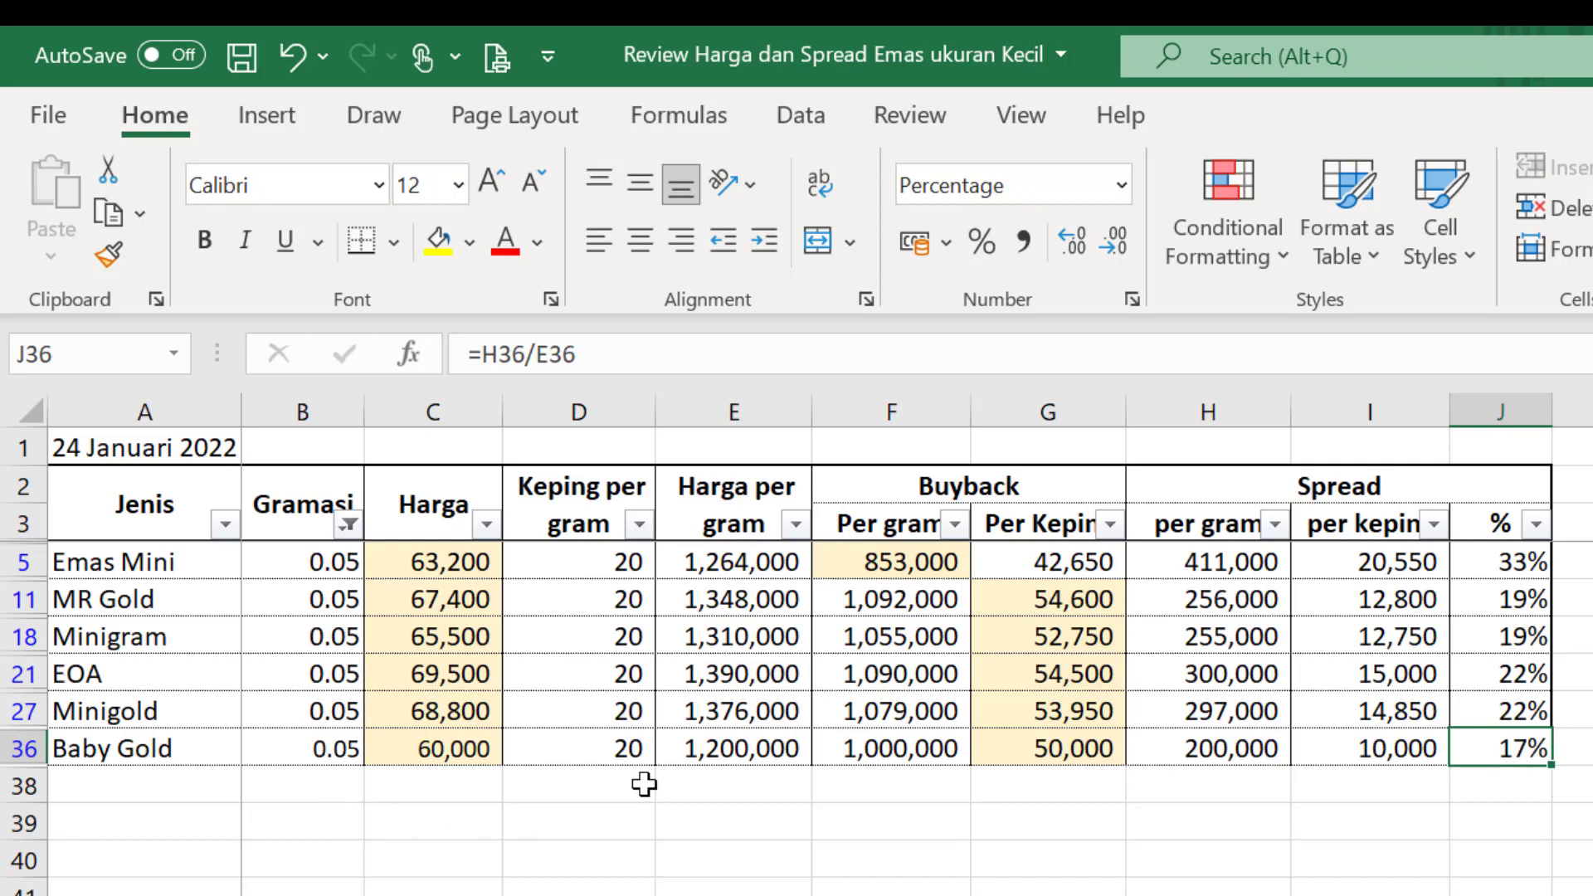
pyautogui.click(1417, 756)
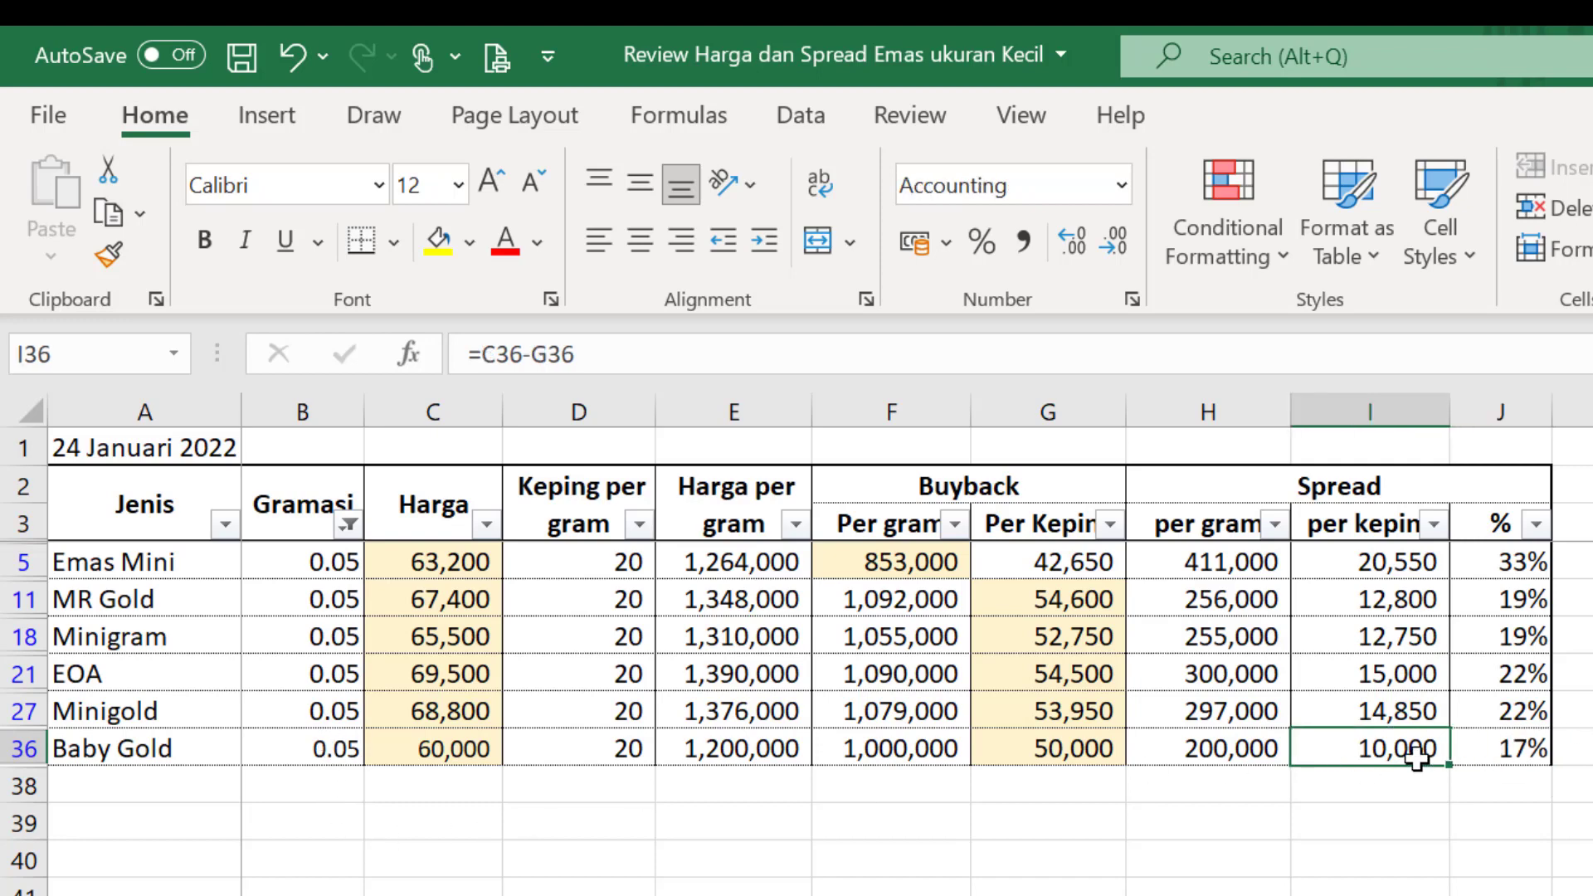
# Change the Gramasi filter to show only 0.1 and compare the Baby Gold and EOA prices
pyautogui.click(348, 524)
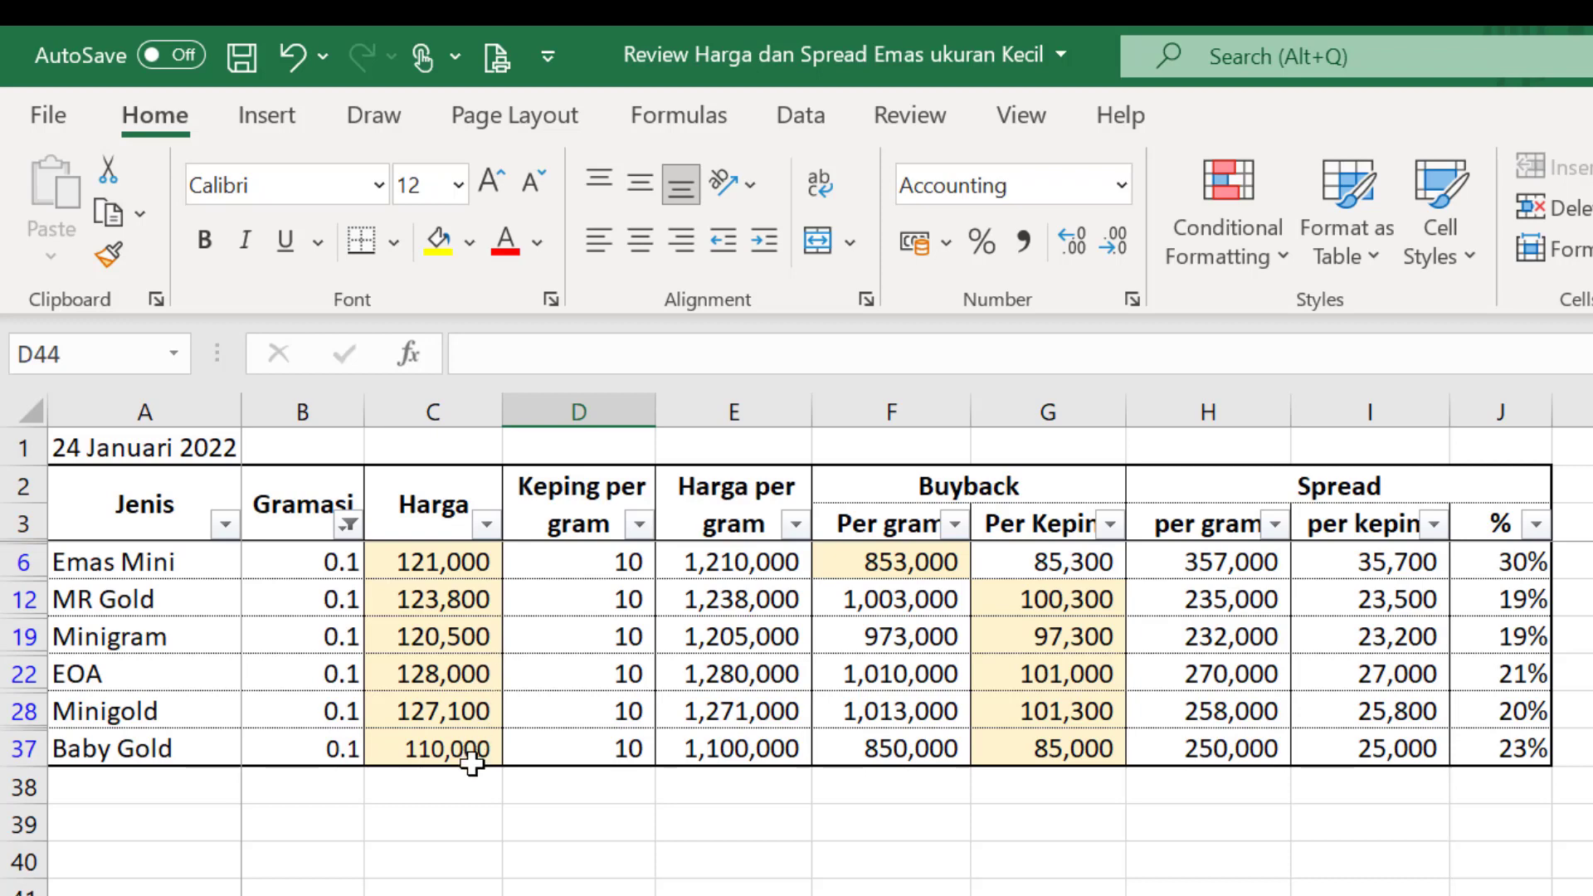
pyautogui.click(470, 761)
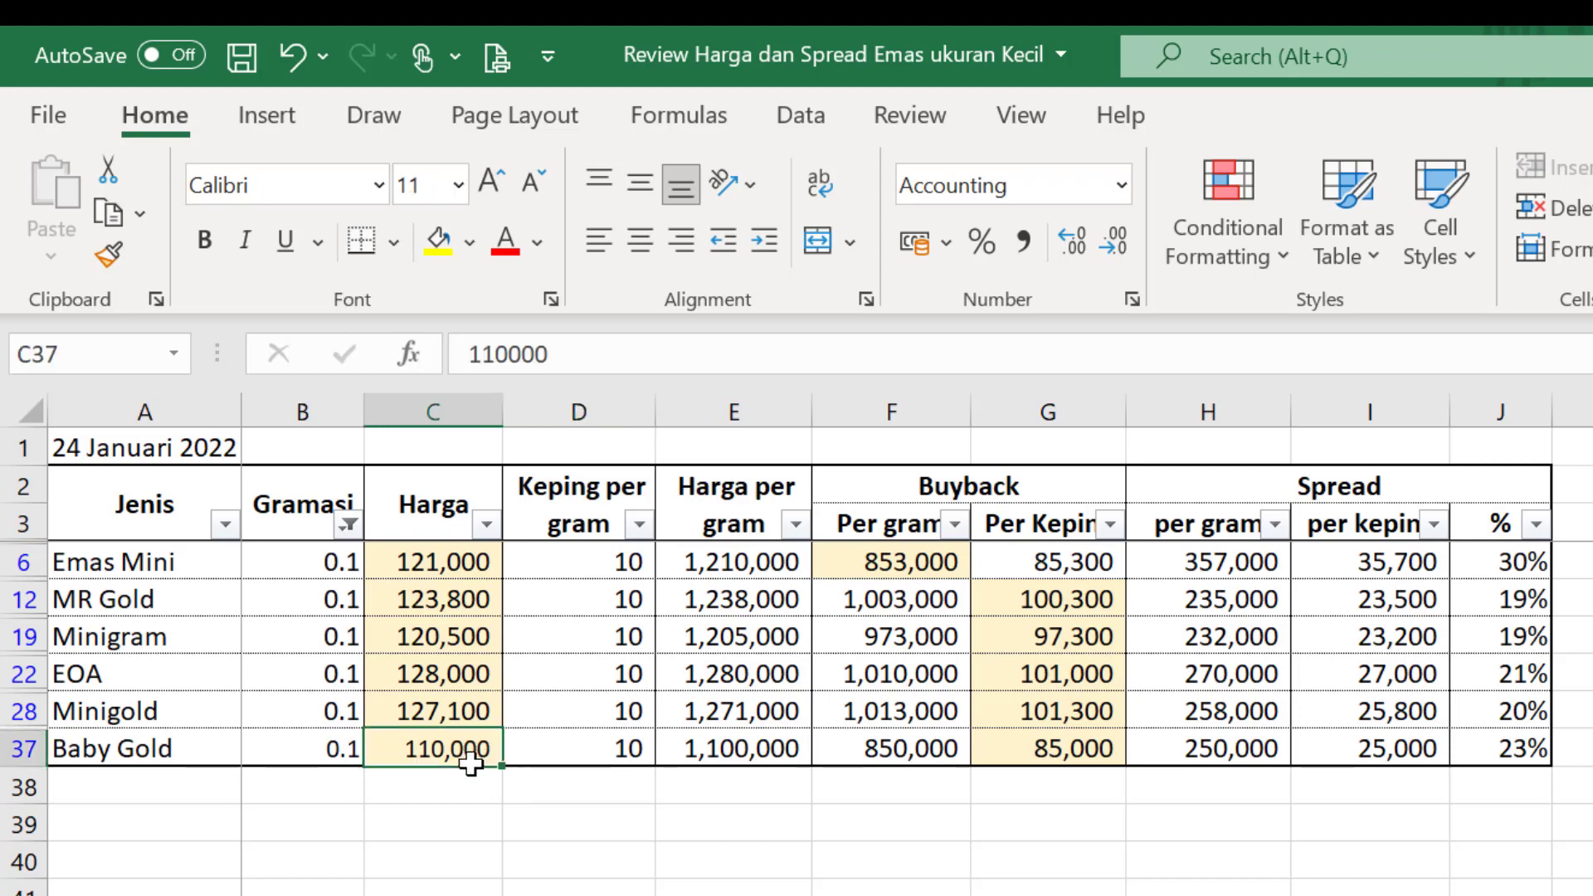
pyautogui.click(462, 680)
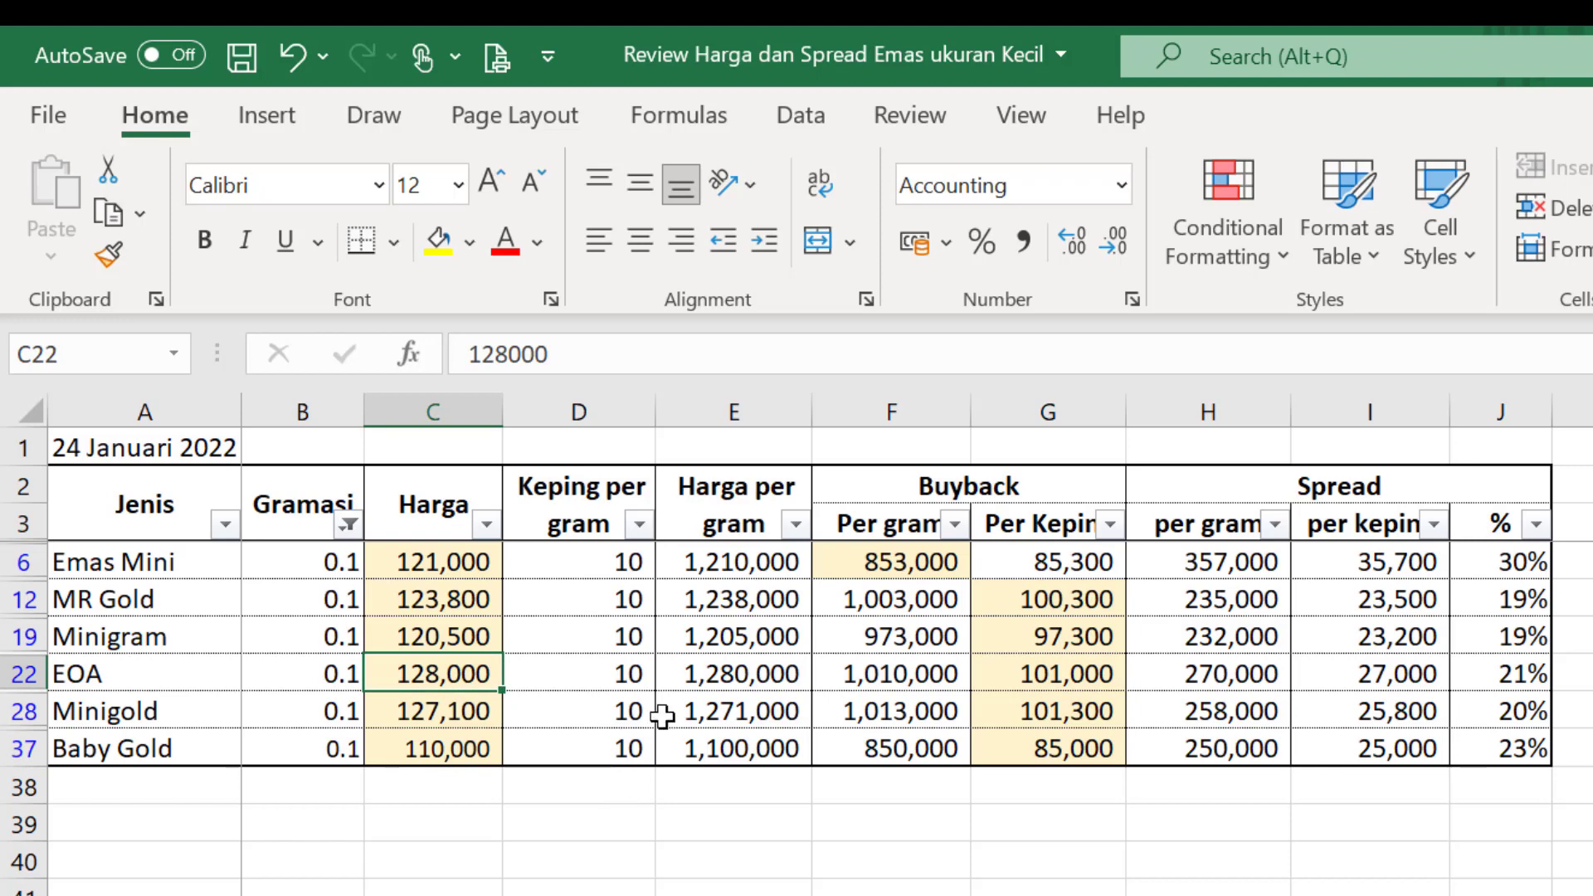
# Compare the 0.1 spread percentages of Emas Mini, Minigram, MR Gold and EOA
pyautogui.click(1529, 565)
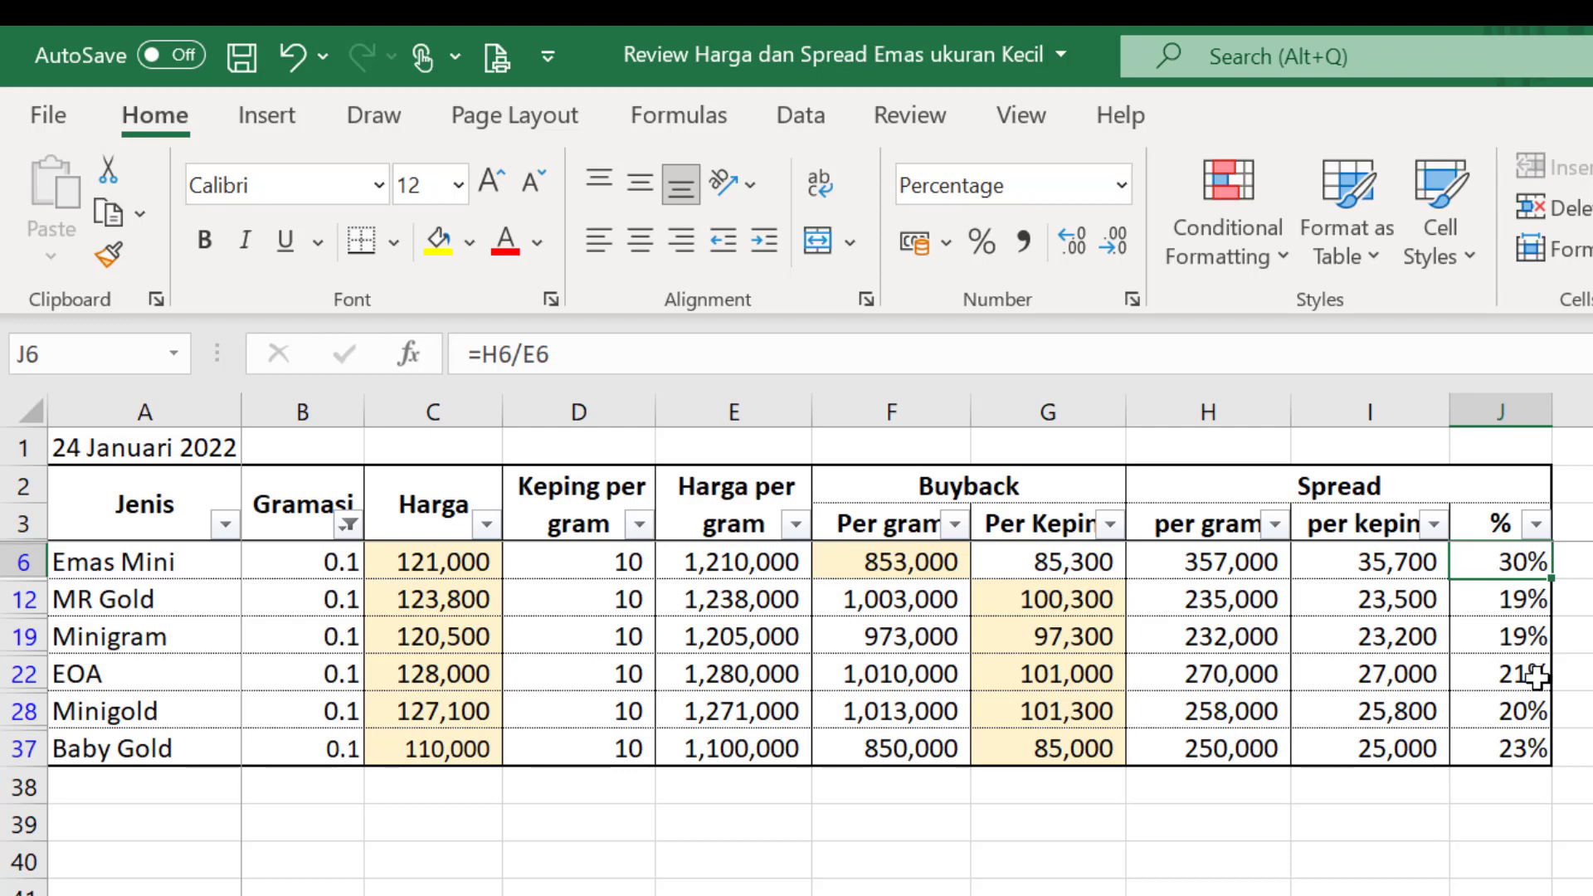
pyautogui.click(1525, 647)
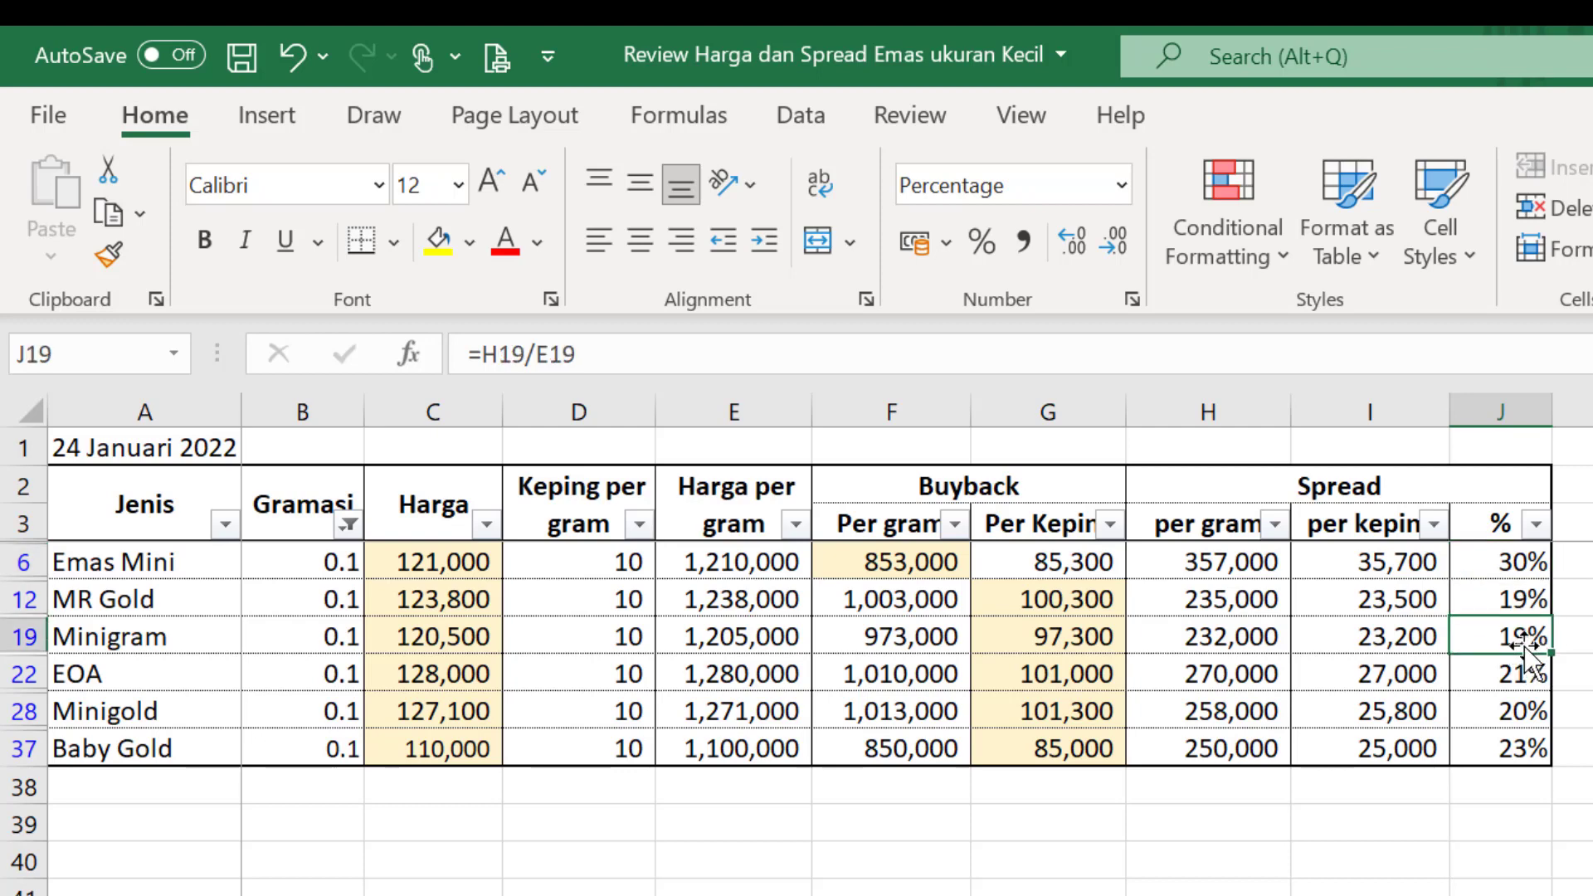
pyautogui.click(1527, 599)
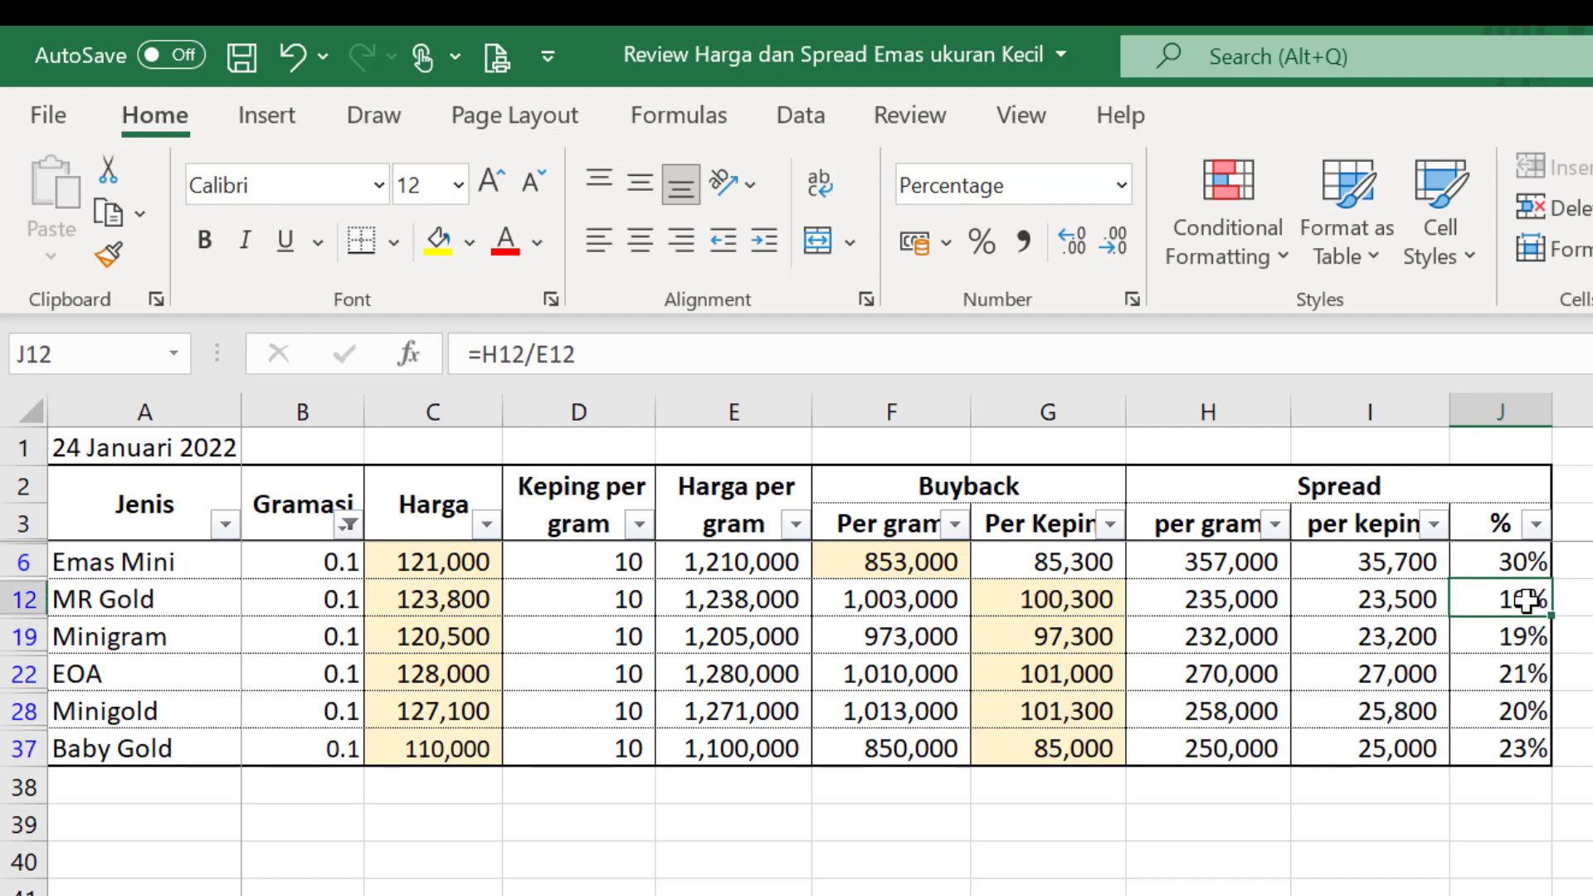
pyautogui.click(1525, 674)
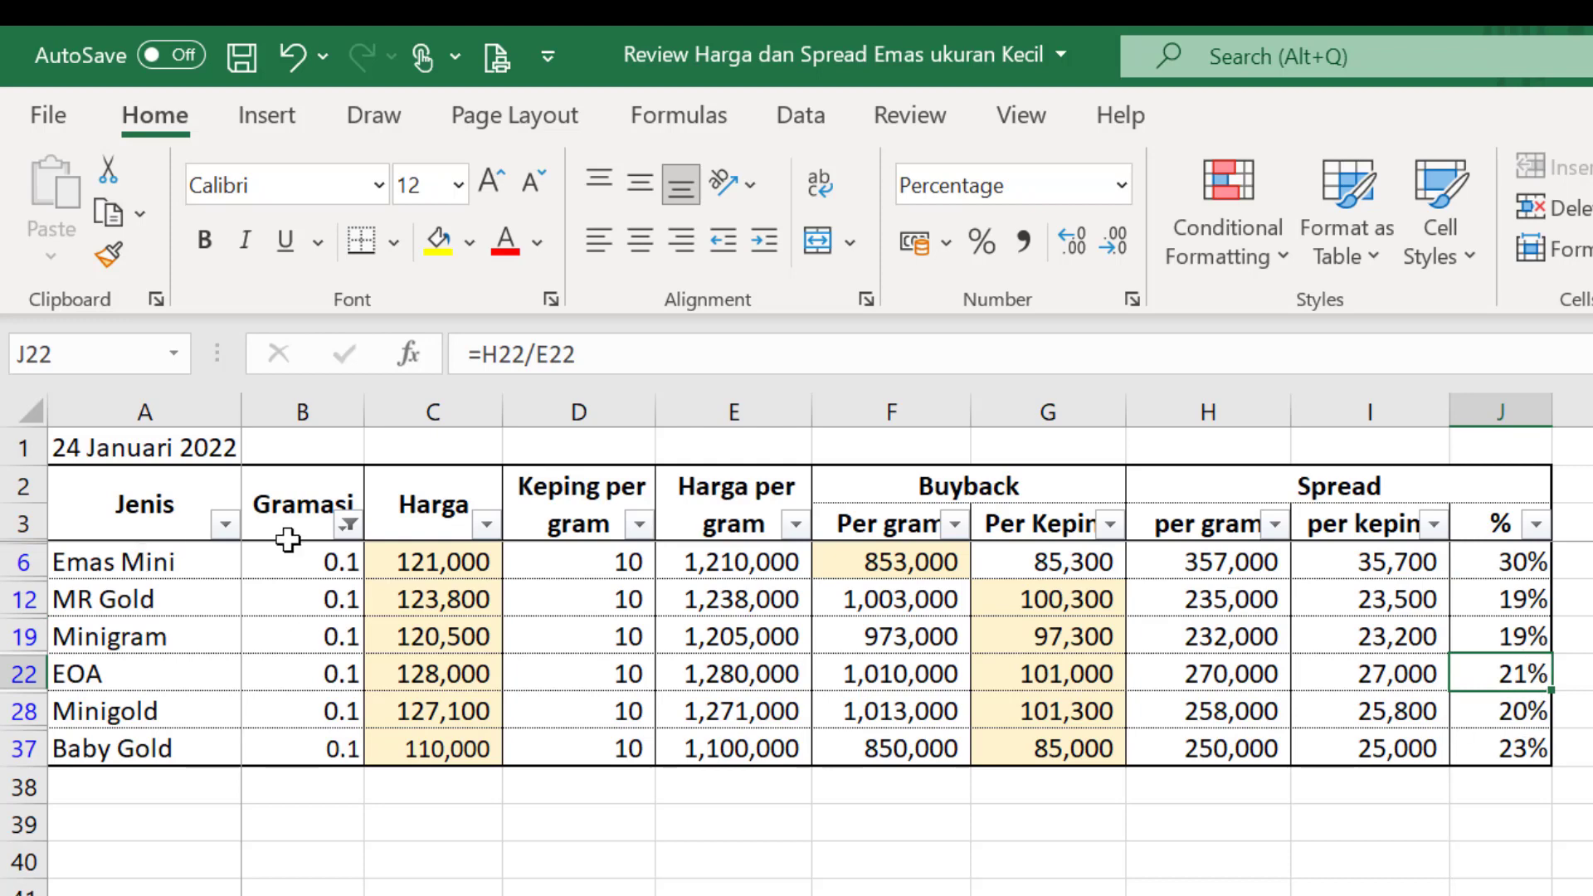
# Change the Gramasi filter to show only the 0.2 products
pyautogui.click(348, 523)
pyautogui.scroll(-1, 614, 871)
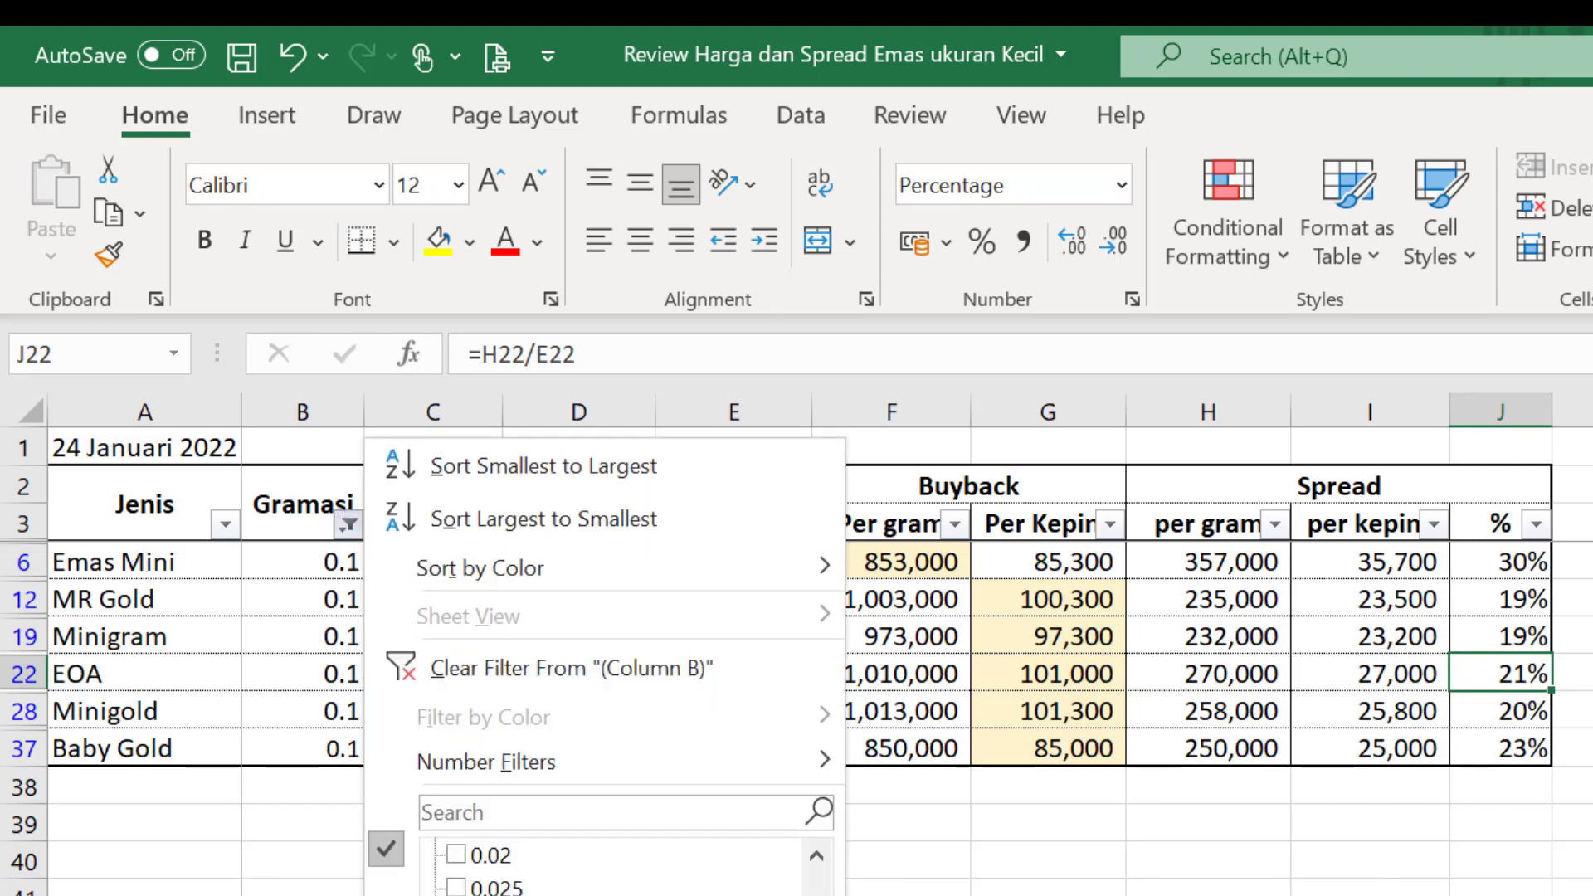
pyautogui.press('Return')
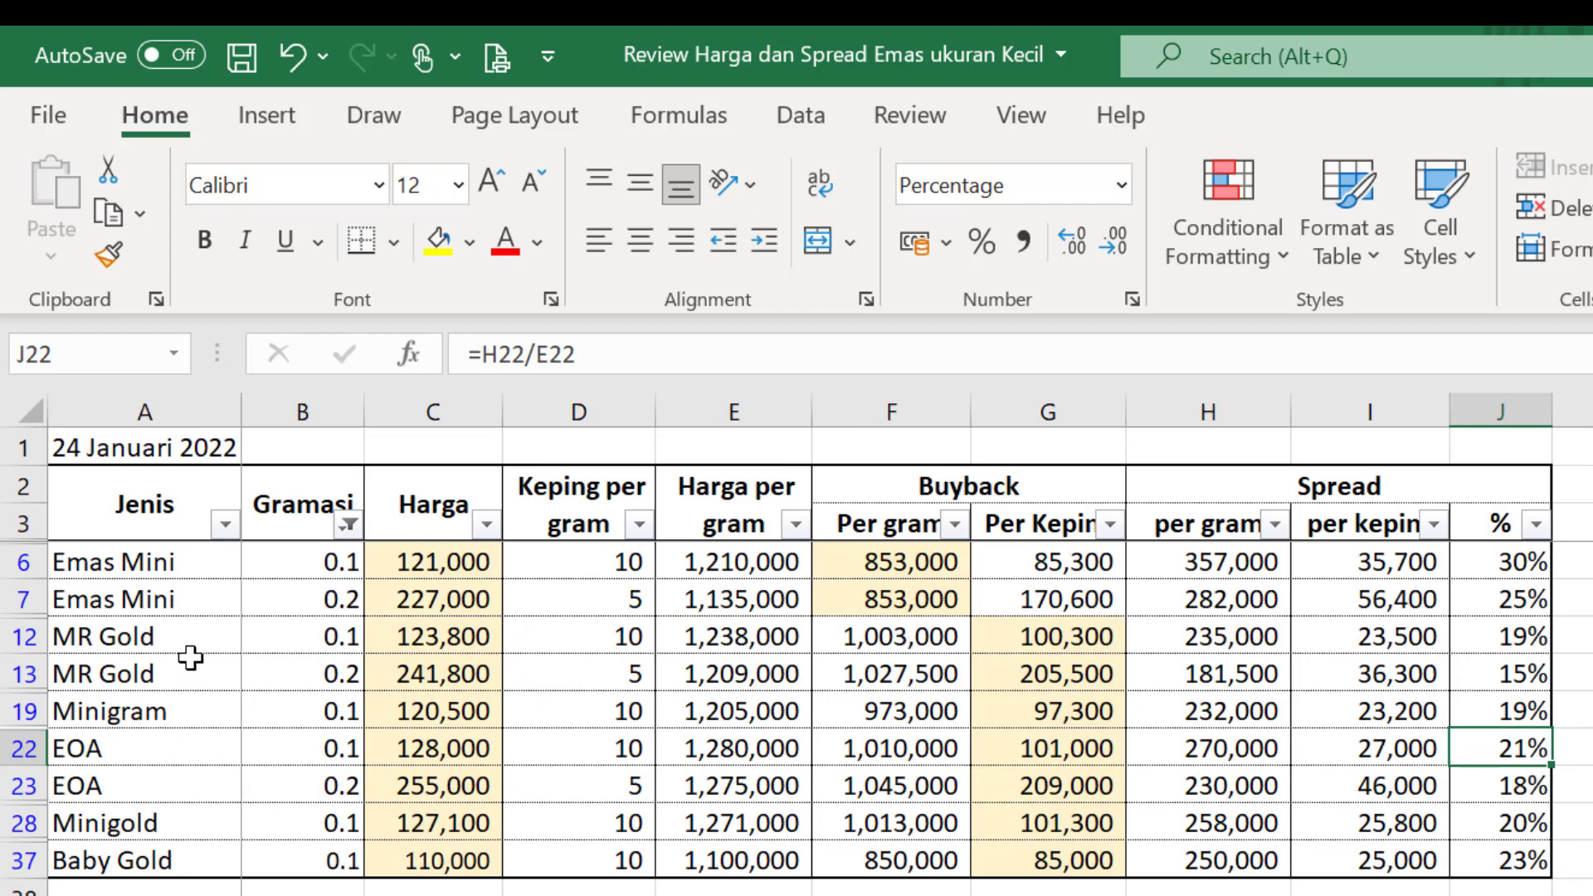
pyautogui.click(315, 604)
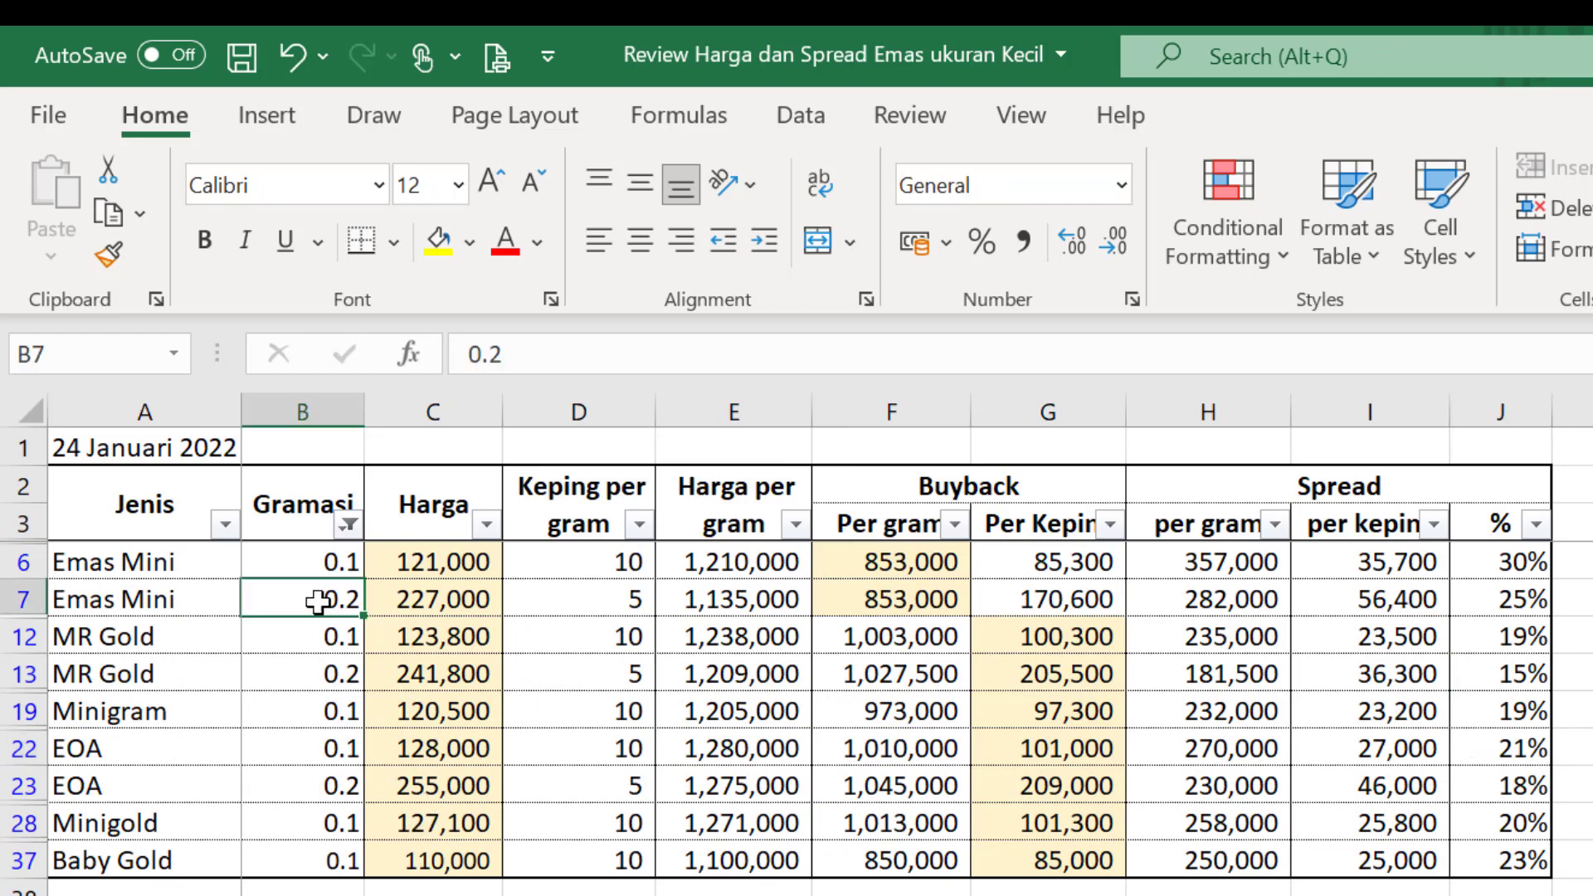
pyautogui.click(348, 525)
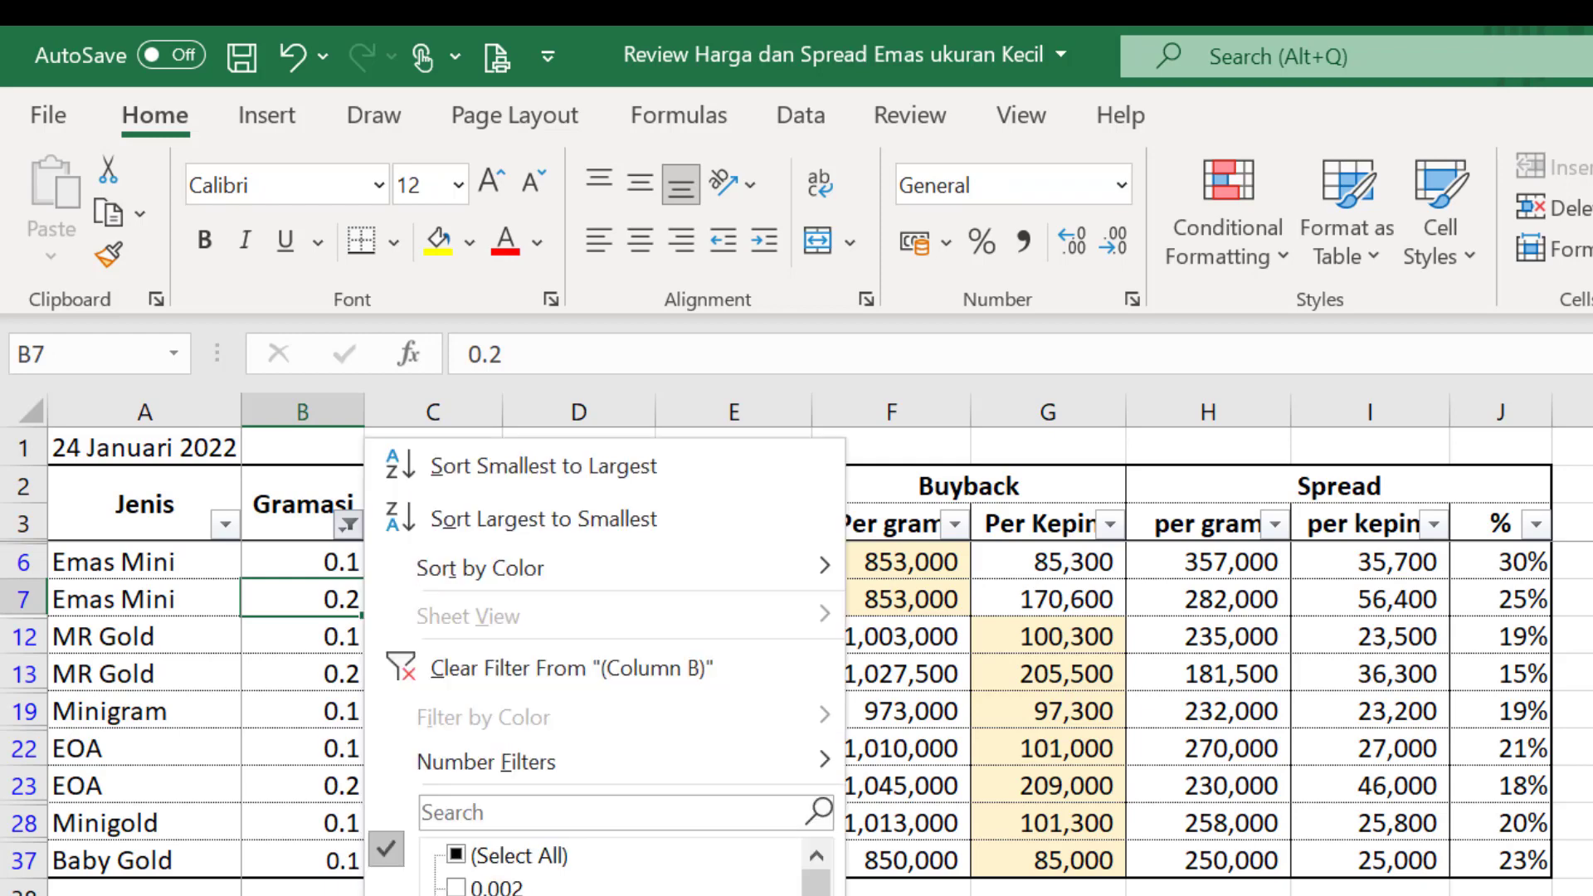
pyautogui.press('Return')
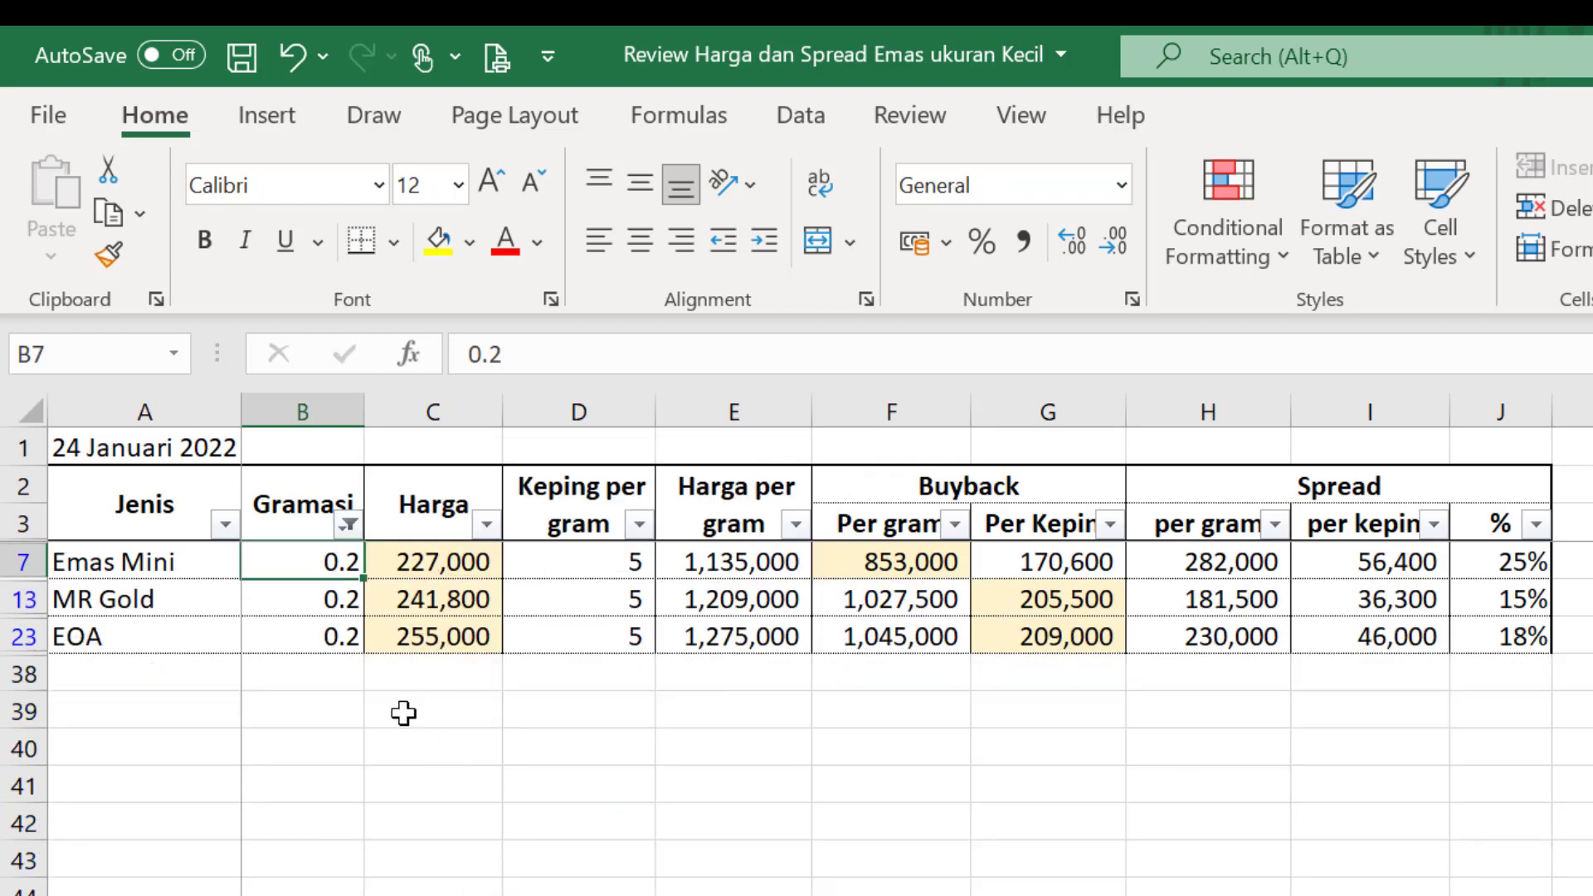
# Compare the 0.2 prices, check EOA's buyback per piece, and compare the spread percentages of EOA and MR Gold
pyautogui.moveTo(463, 558); pyautogui.dragTo(473, 648)
pyautogui.click(461, 565)
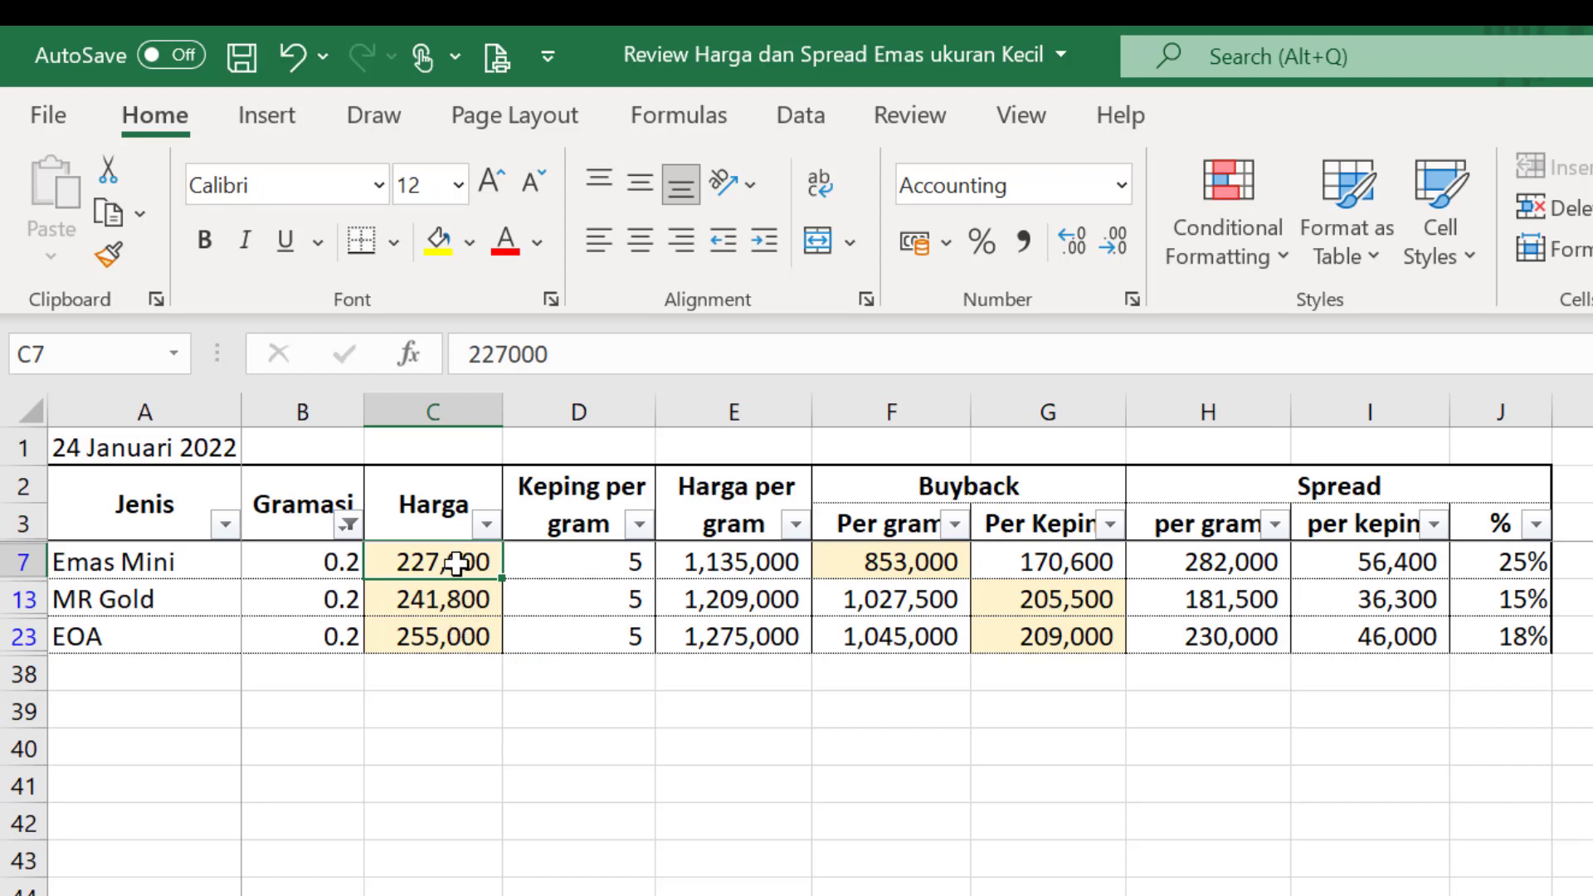
pyautogui.click(448, 639)
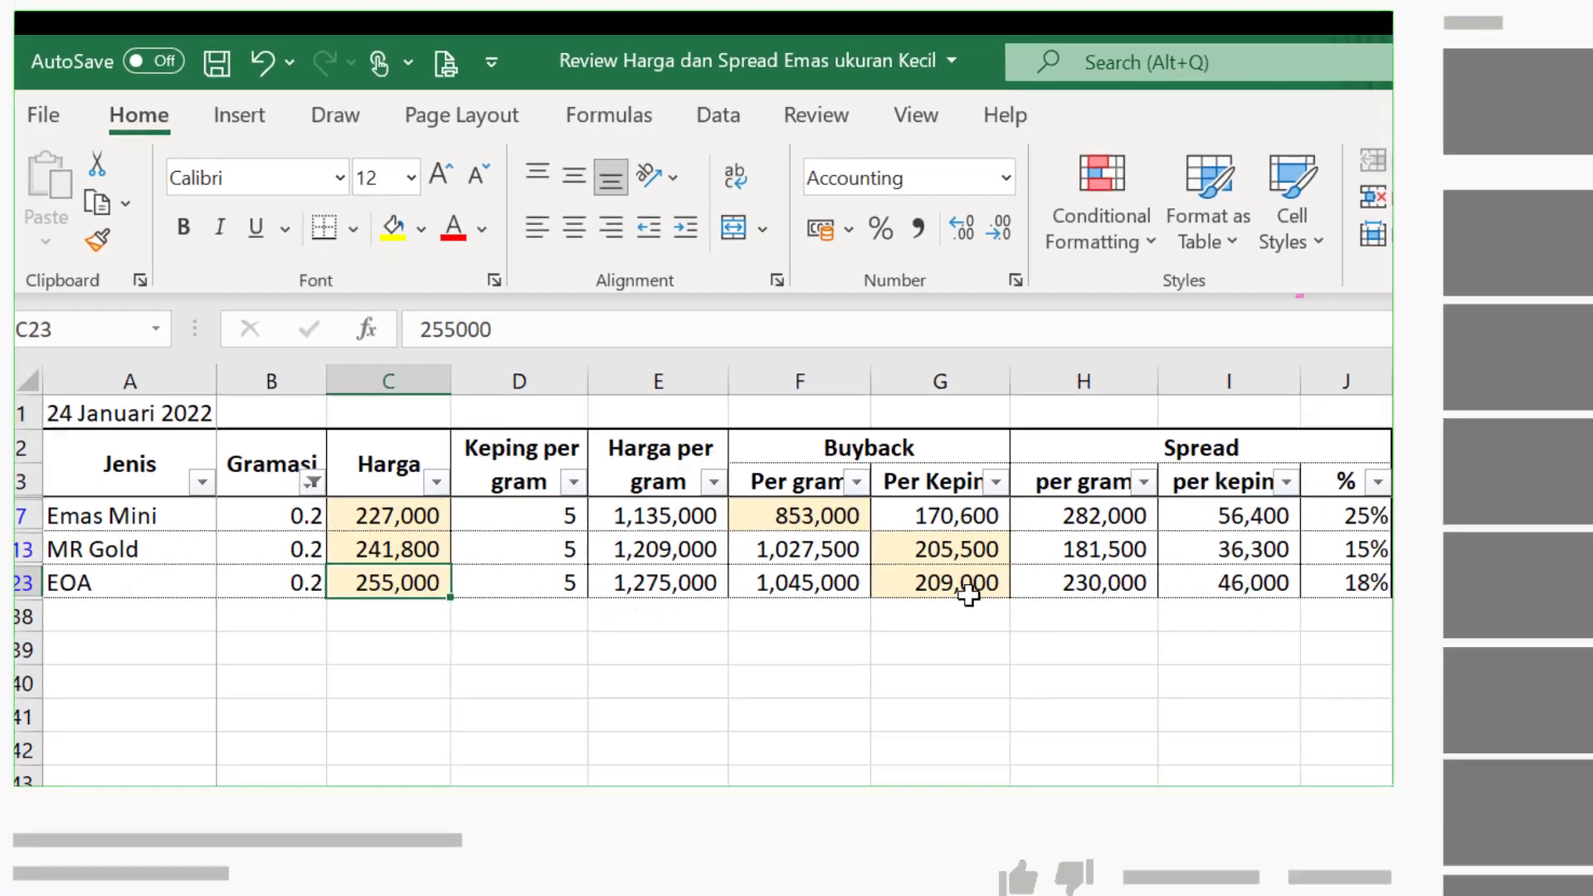
pyautogui.click(1091, 641)
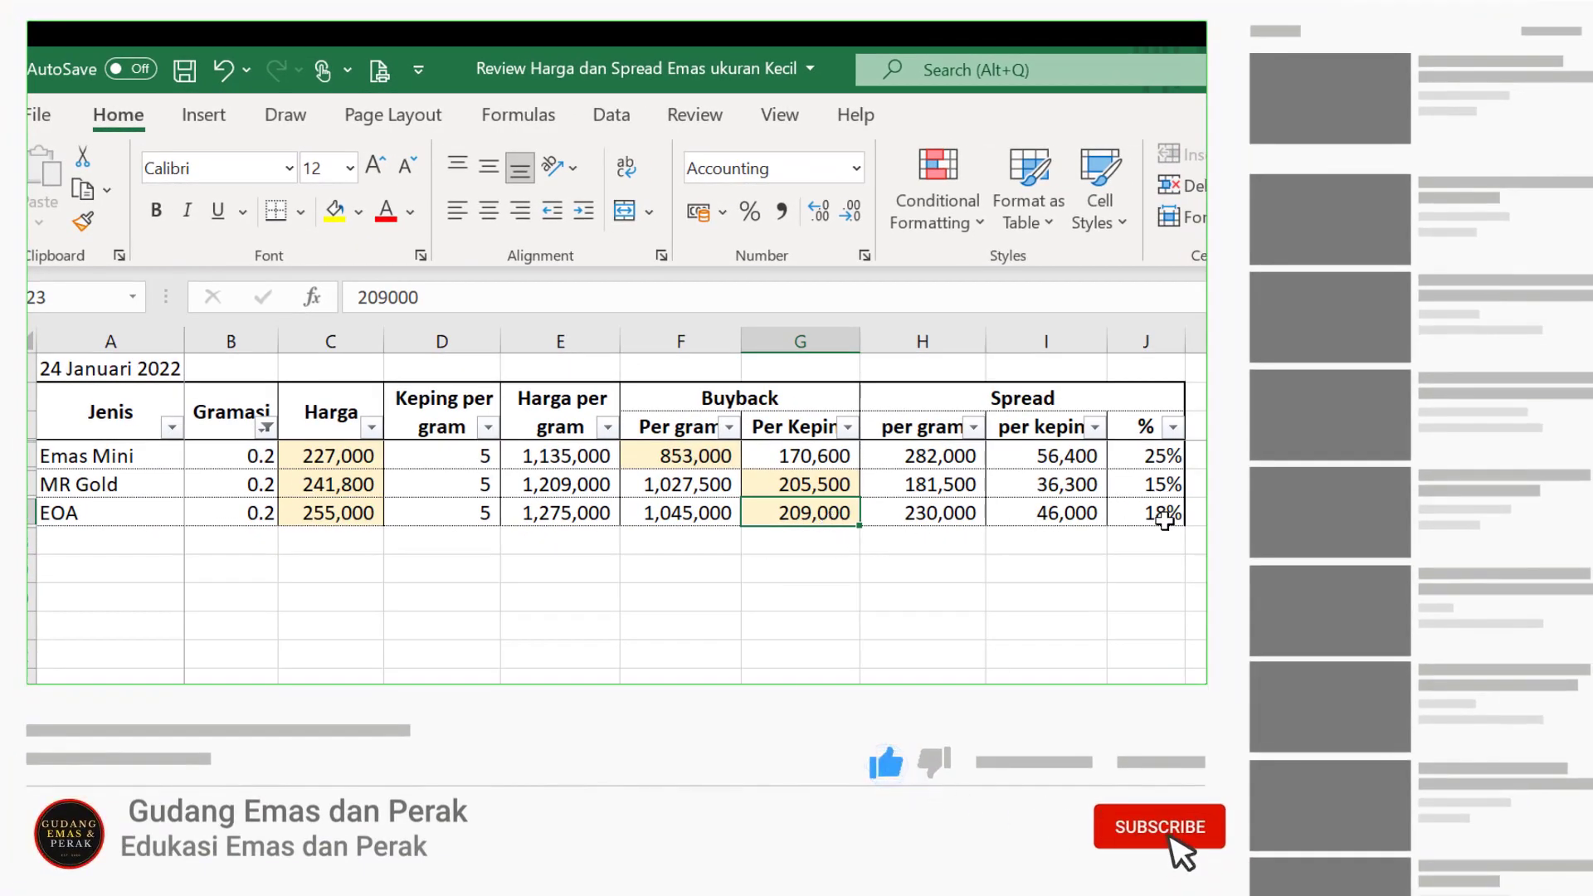
pyautogui.click(1172, 518)
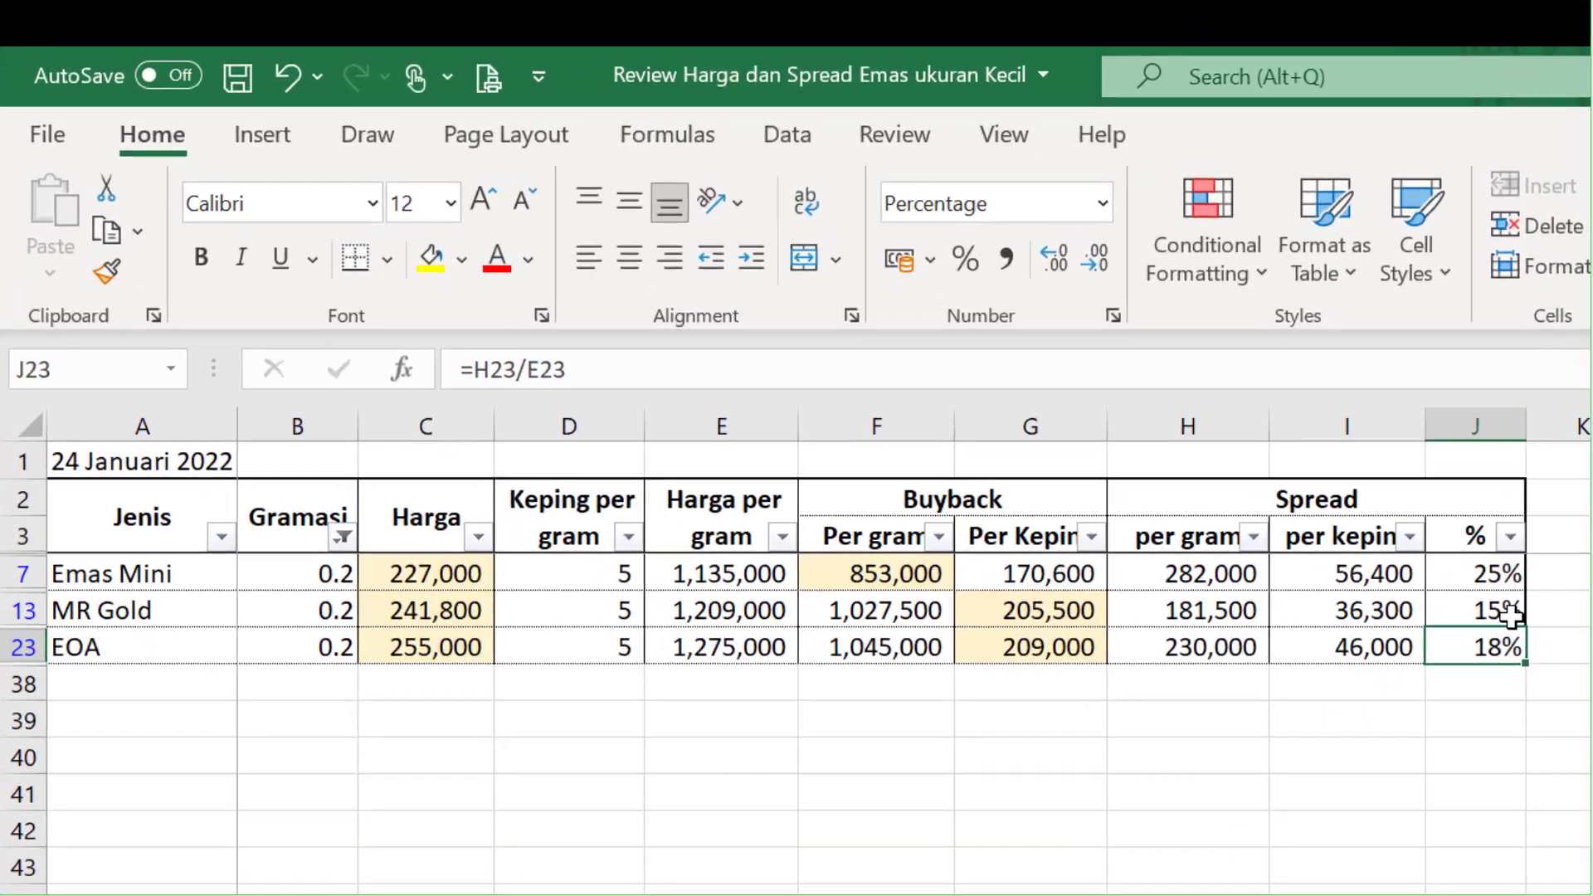
pyautogui.click(1172, 488)
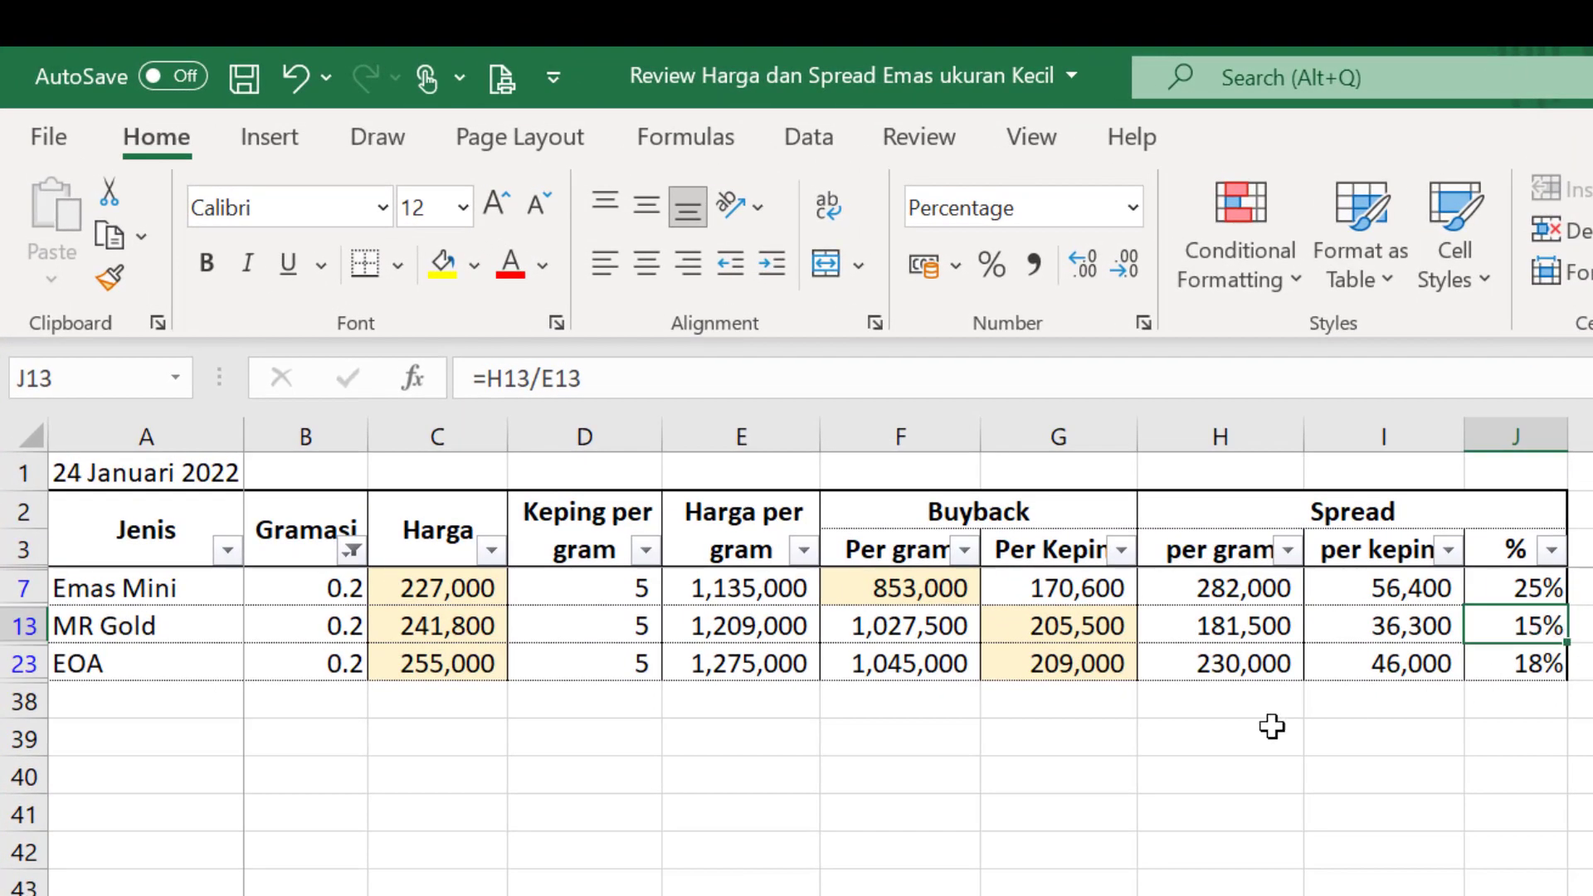
# Change the Gramasi filter to show only 0.25 and check Minigold's spread percentage
pyautogui.click(351, 551)
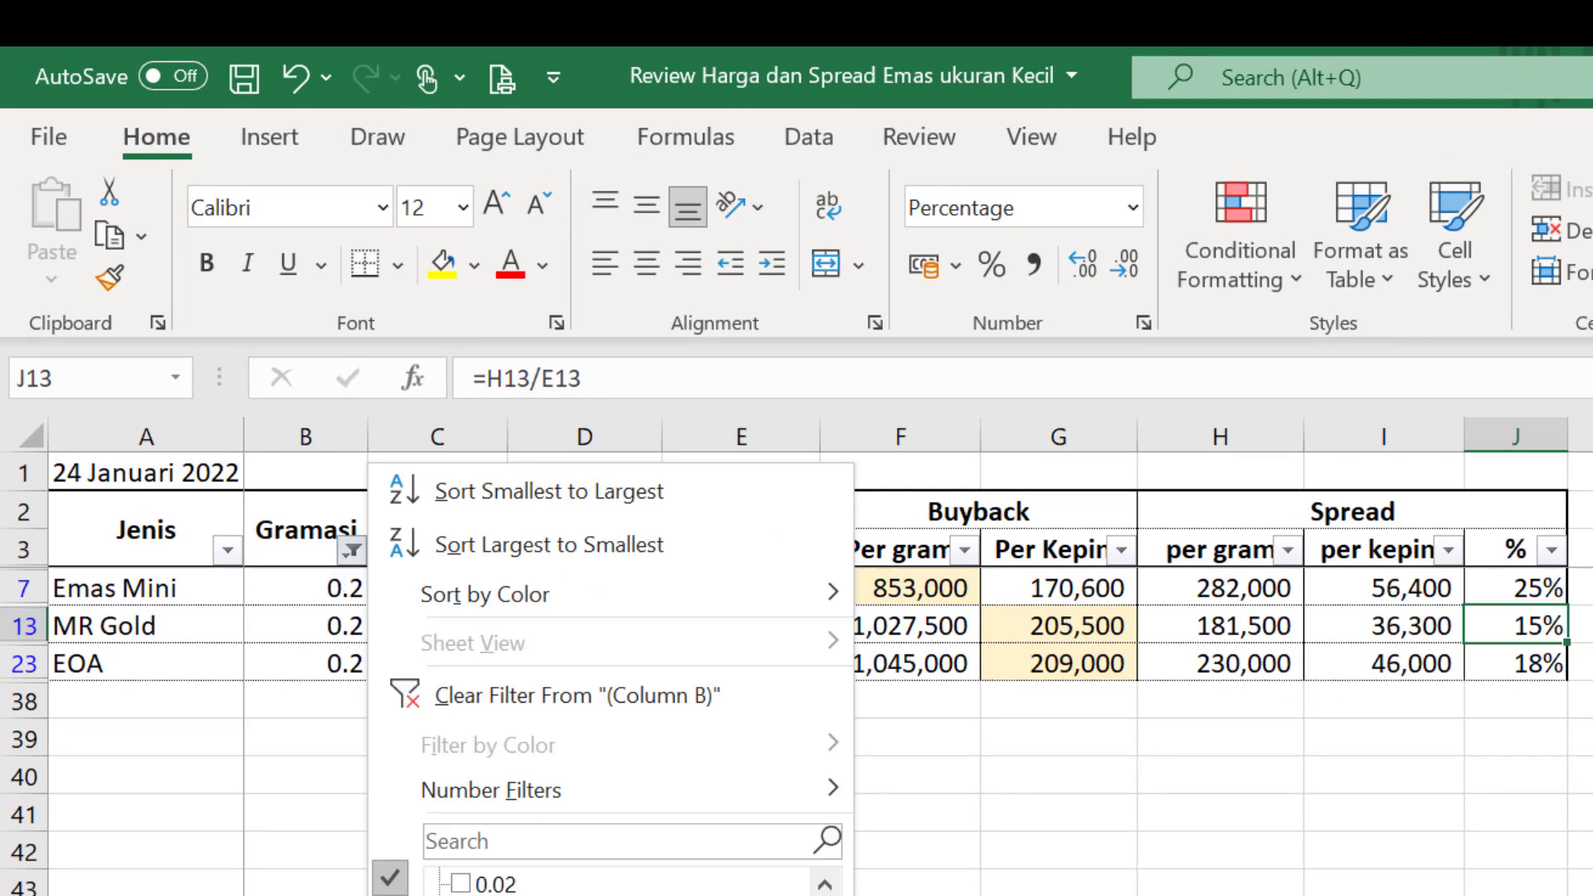
pyautogui.press('Return')
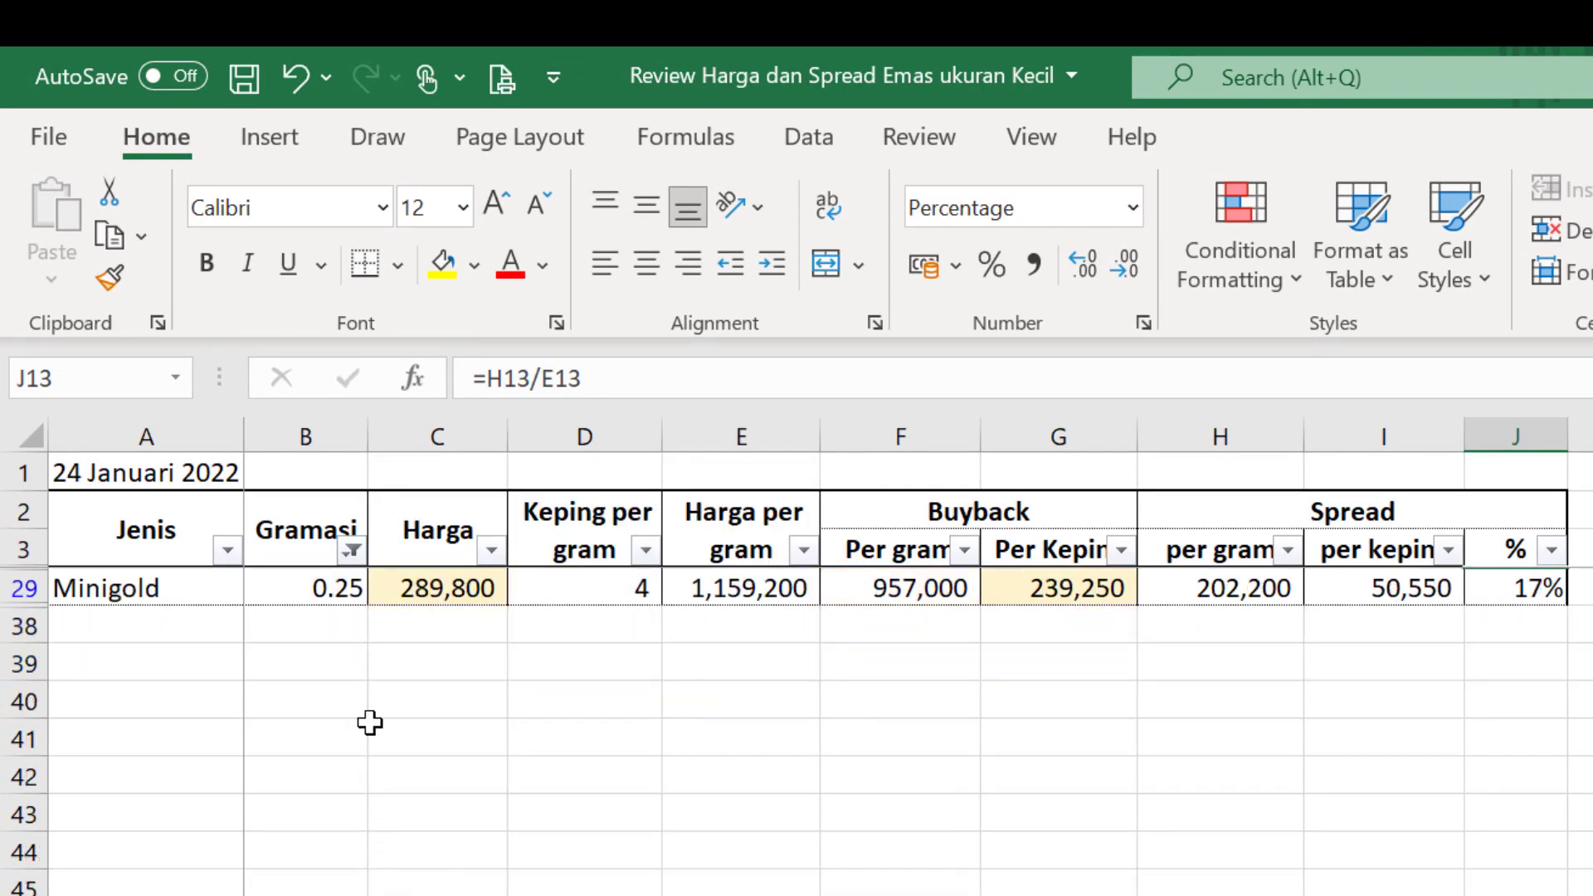
pyautogui.click(1535, 592)
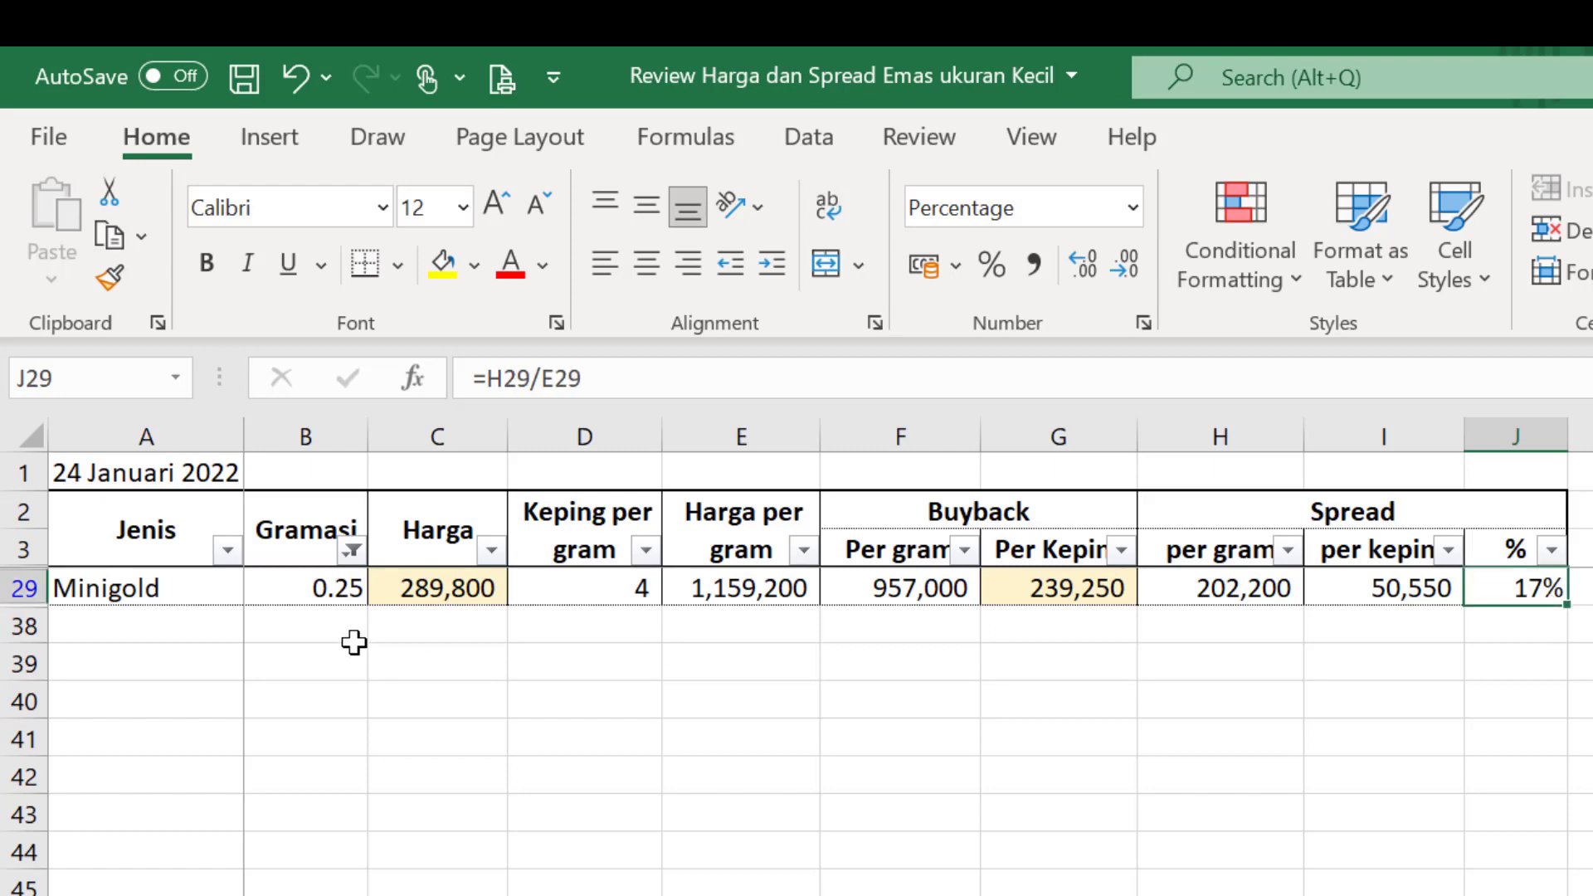
# Change the Gramasi filter to show only 0.5 and compare the Emas Mini, Minigold and EOA prices
pyautogui.click(352, 550)
pyautogui.scroll(-1, 631, 884)
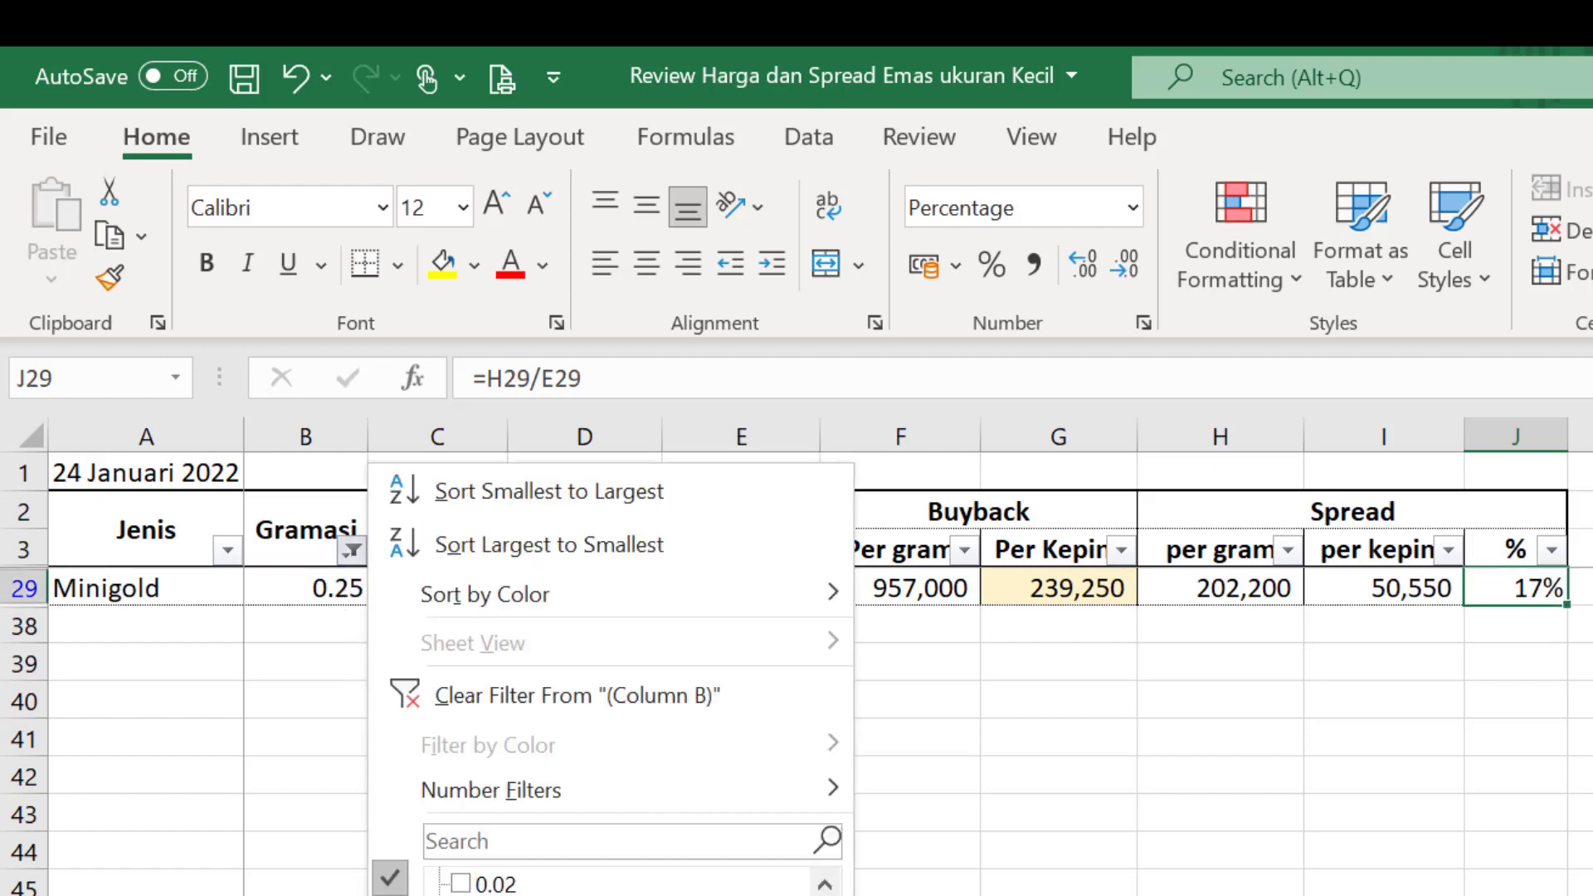
pyautogui.press('Return')
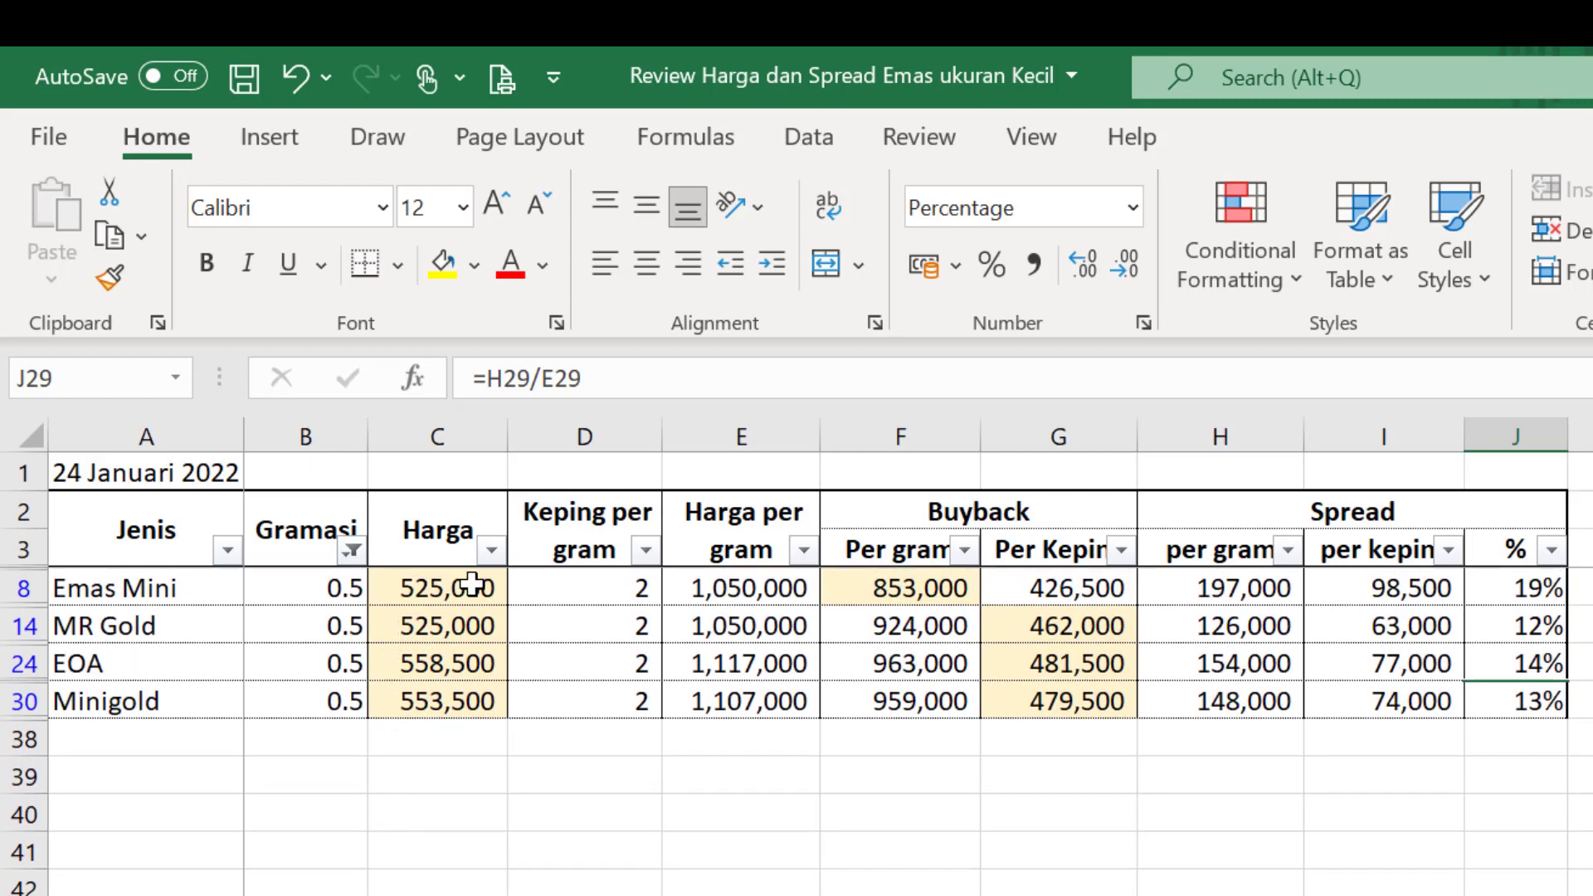
pyautogui.click(480, 594)
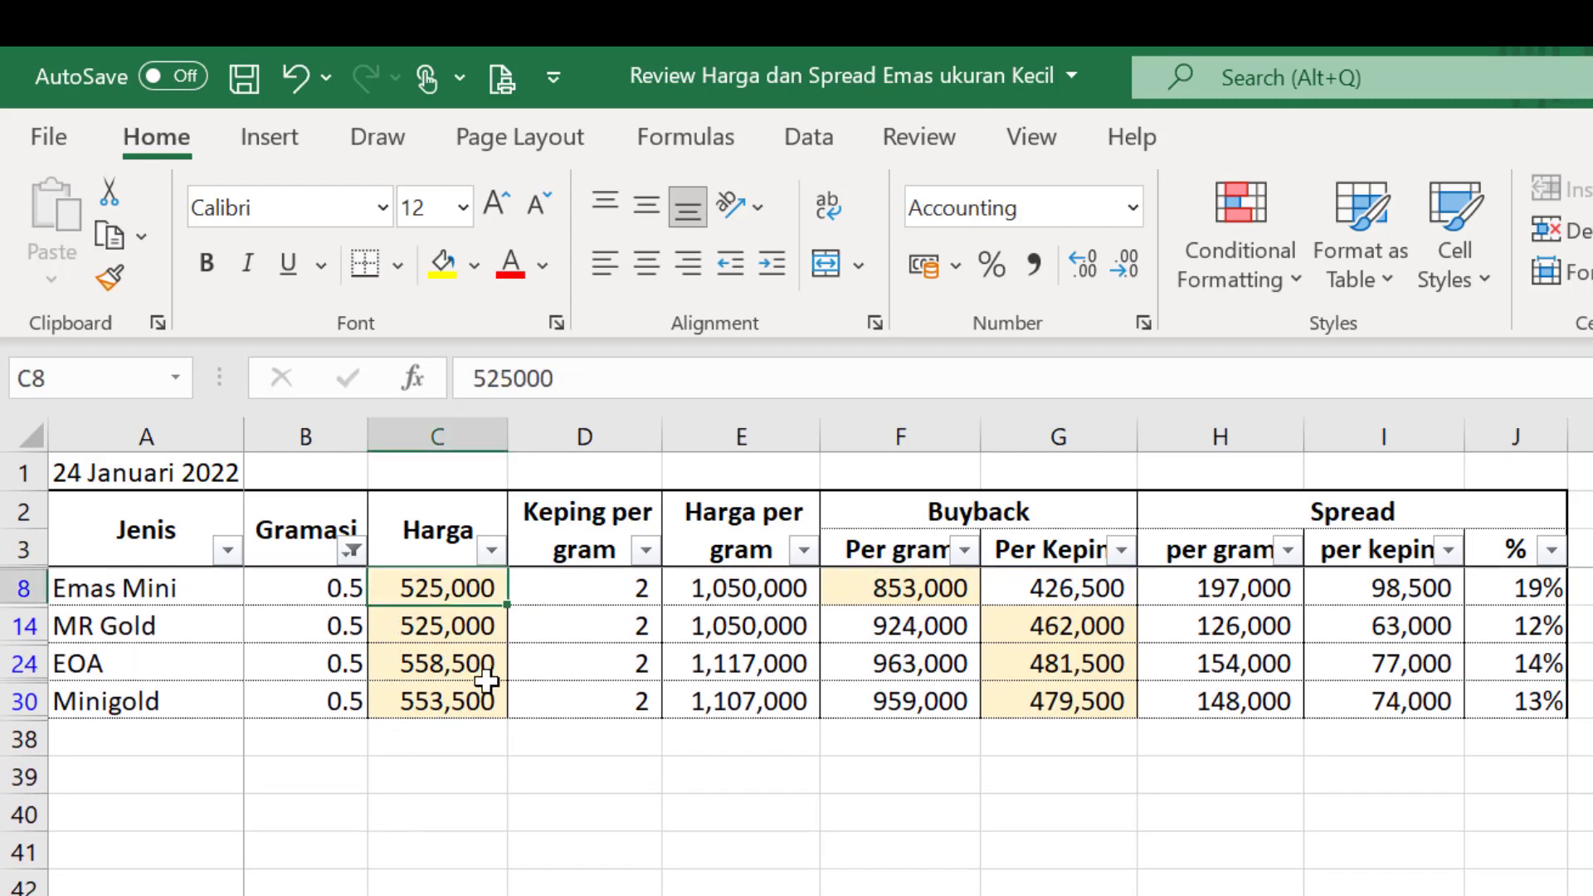
pyautogui.click(458, 699)
pyautogui.click(458, 670)
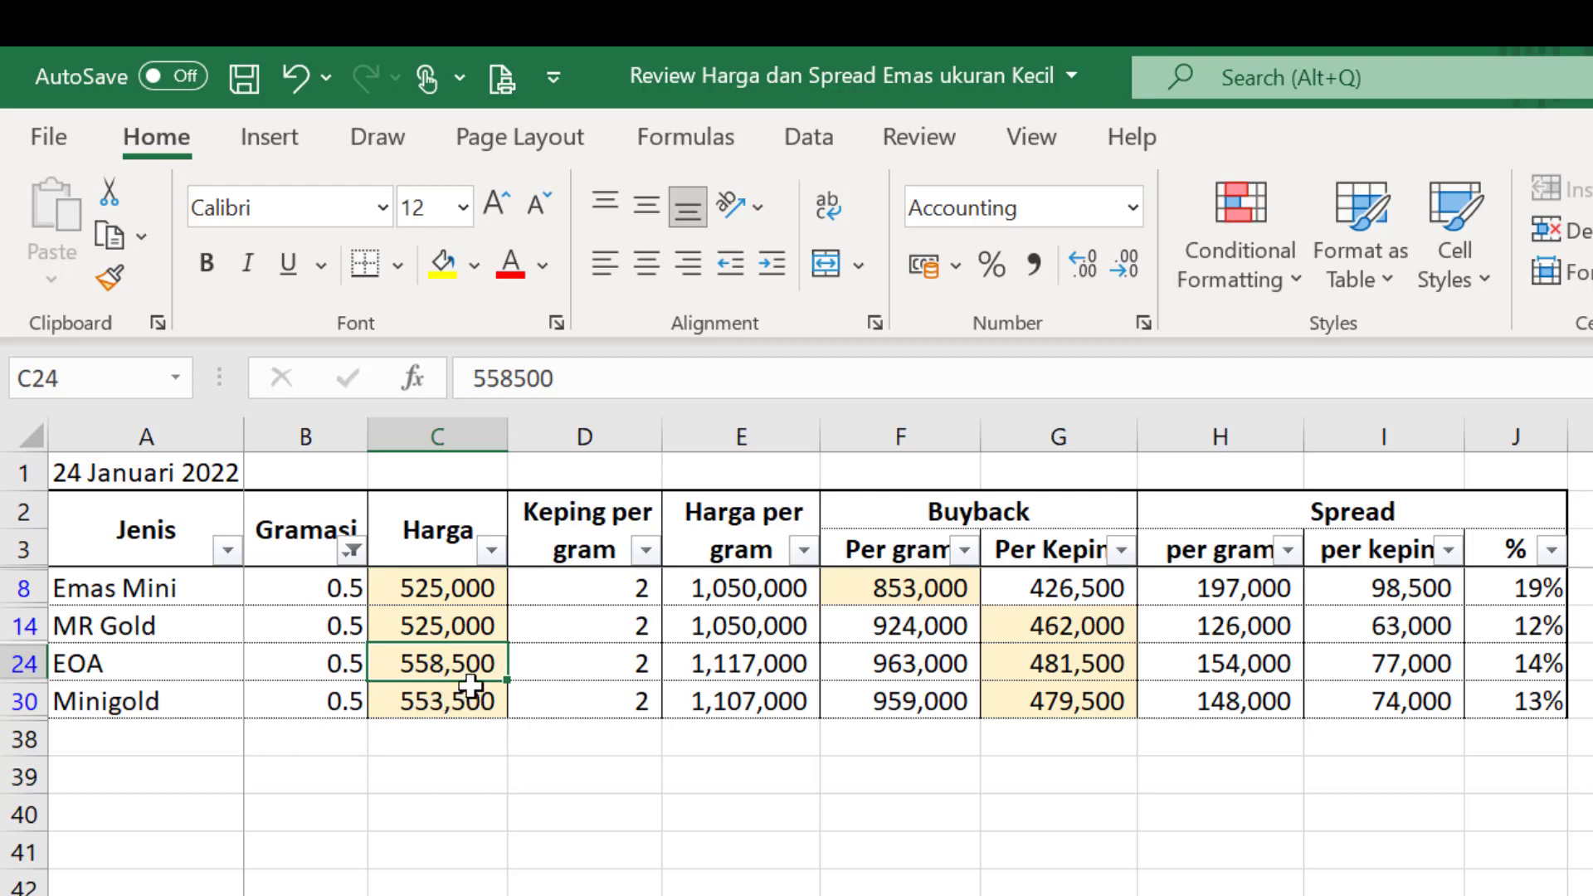
# Compare the 0.5 buyback per piece of EOA and Minigold
pyautogui.click(1096, 664)
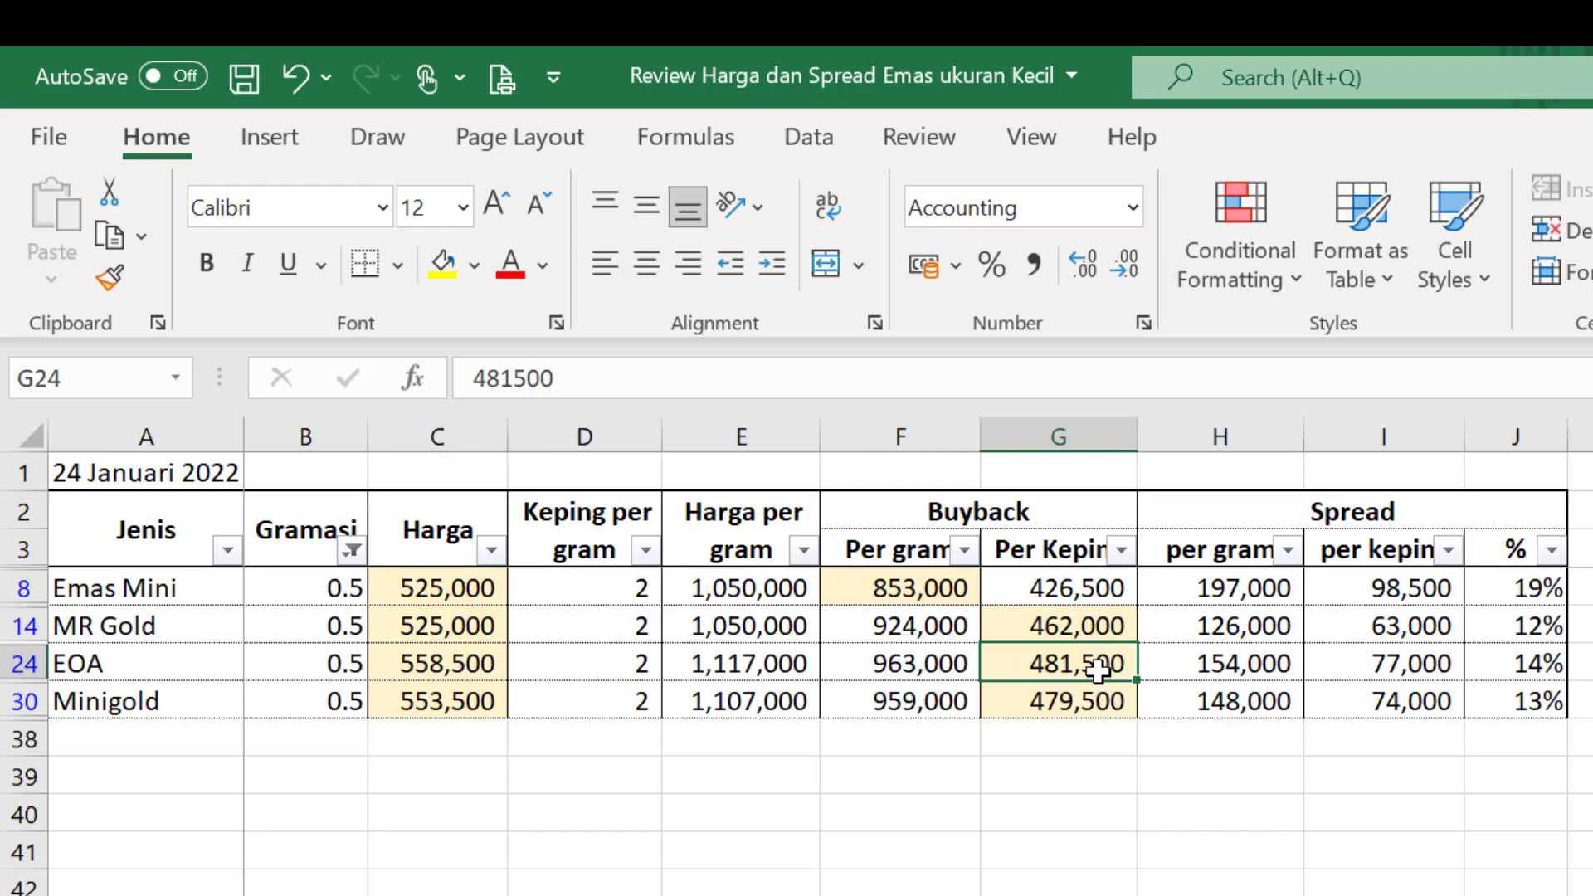
pyautogui.click(1110, 701)
pyautogui.press('Down')
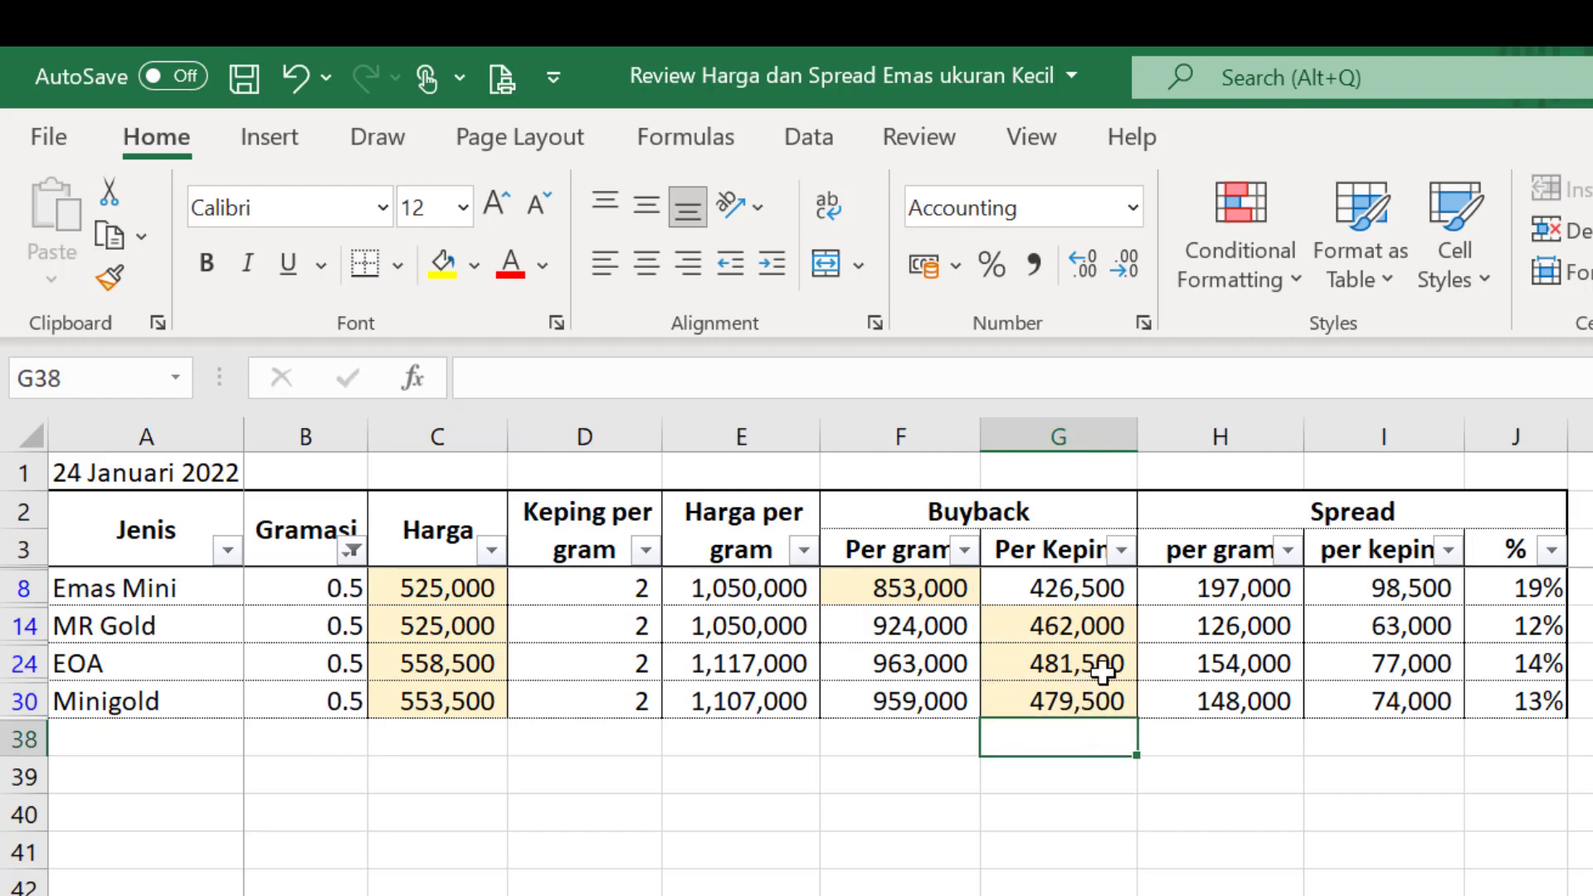
# Compare the 0.5 spread percentages of MR Gold, Minigold, EOA and Emas Mini
pyautogui.click(1520, 635)
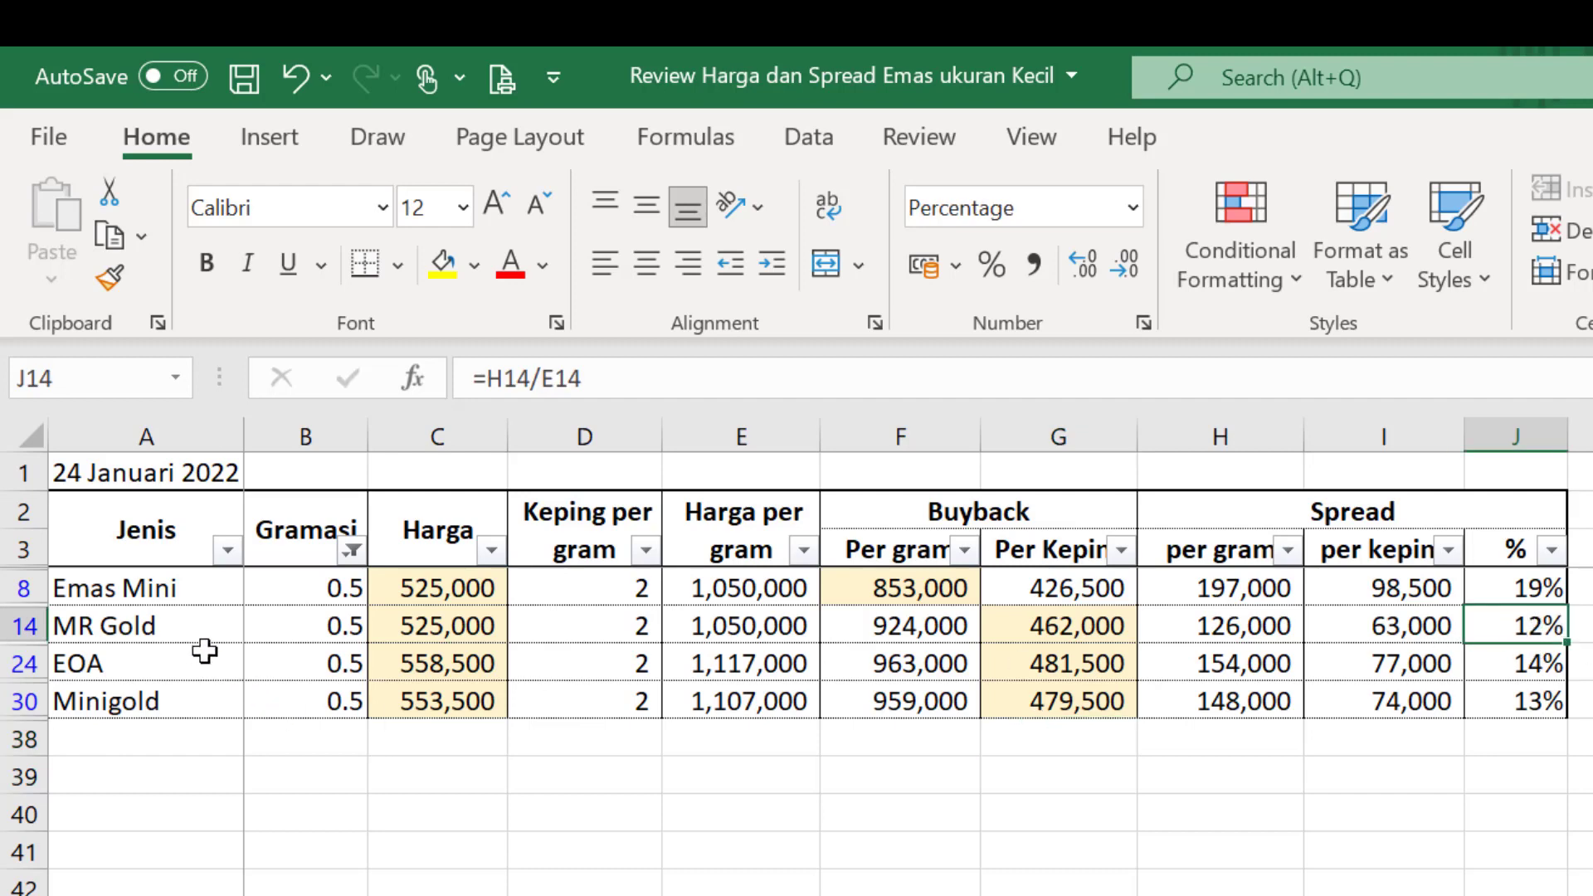
pyautogui.click(1547, 712)
pyautogui.click(1546, 665)
pyautogui.click(1548, 701)
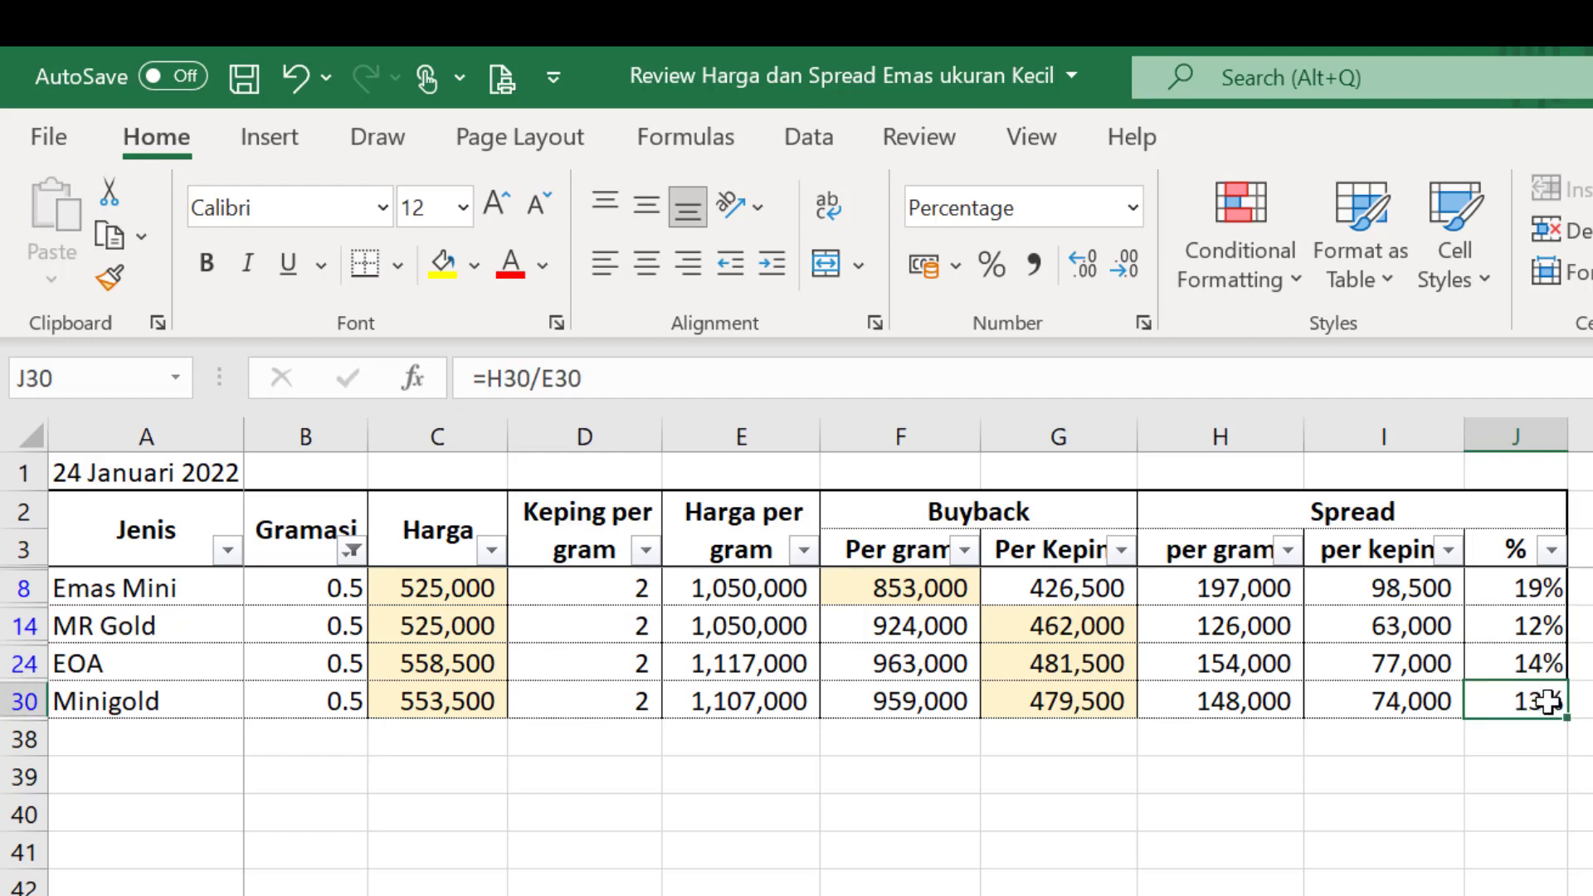
pyautogui.click(1549, 663)
pyautogui.click(1540, 589)
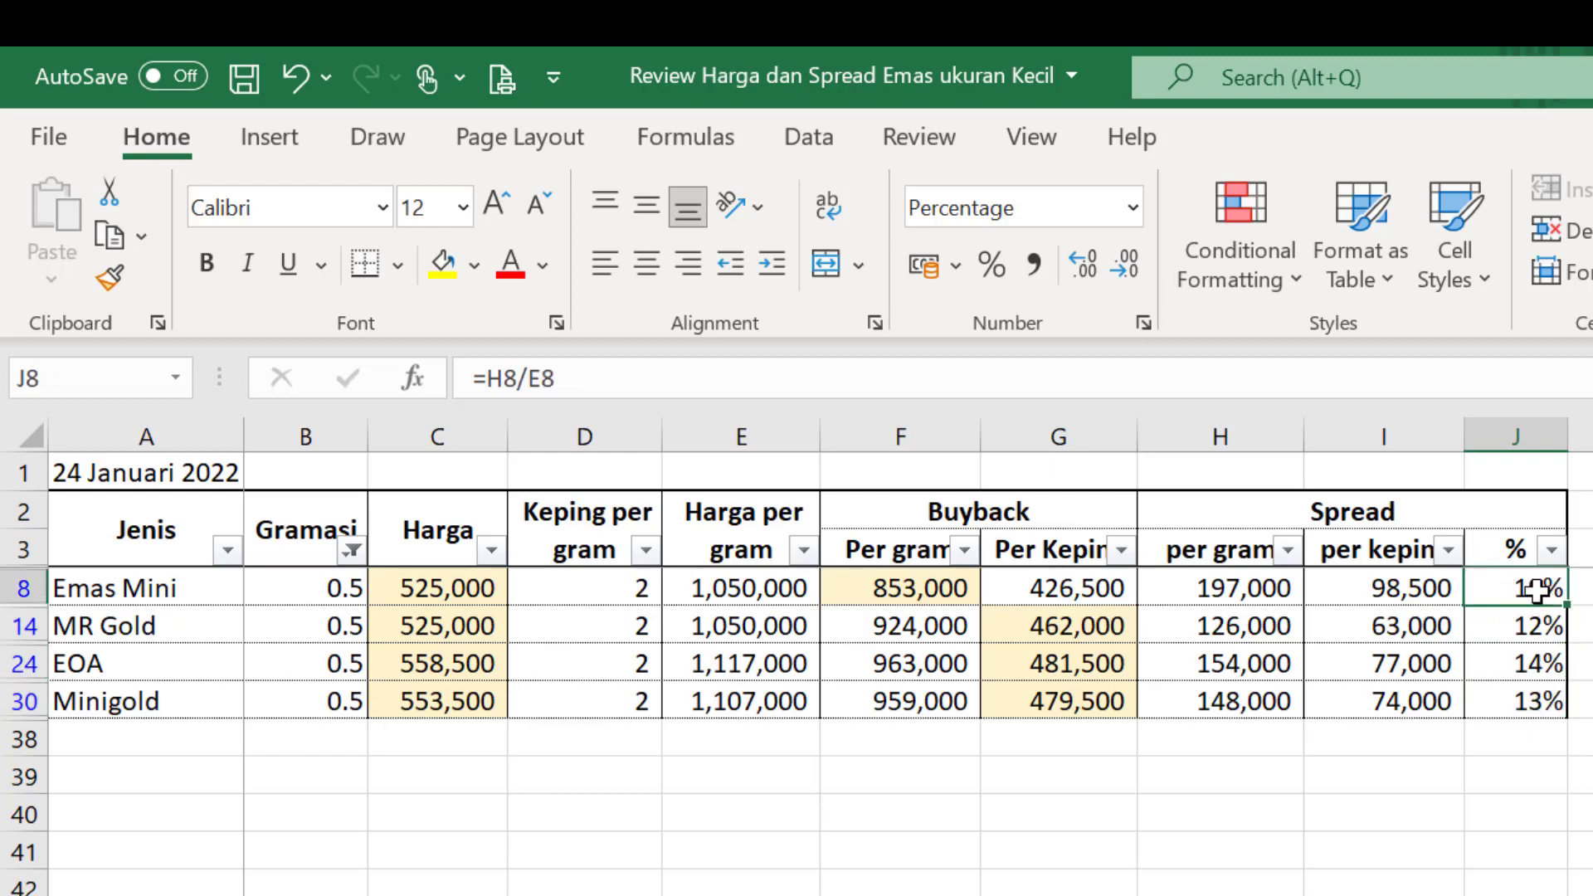
# Change the Gramasi filter to show only 1 and check the spread percentage of the Emas Mini piece
pyautogui.click(352, 550)
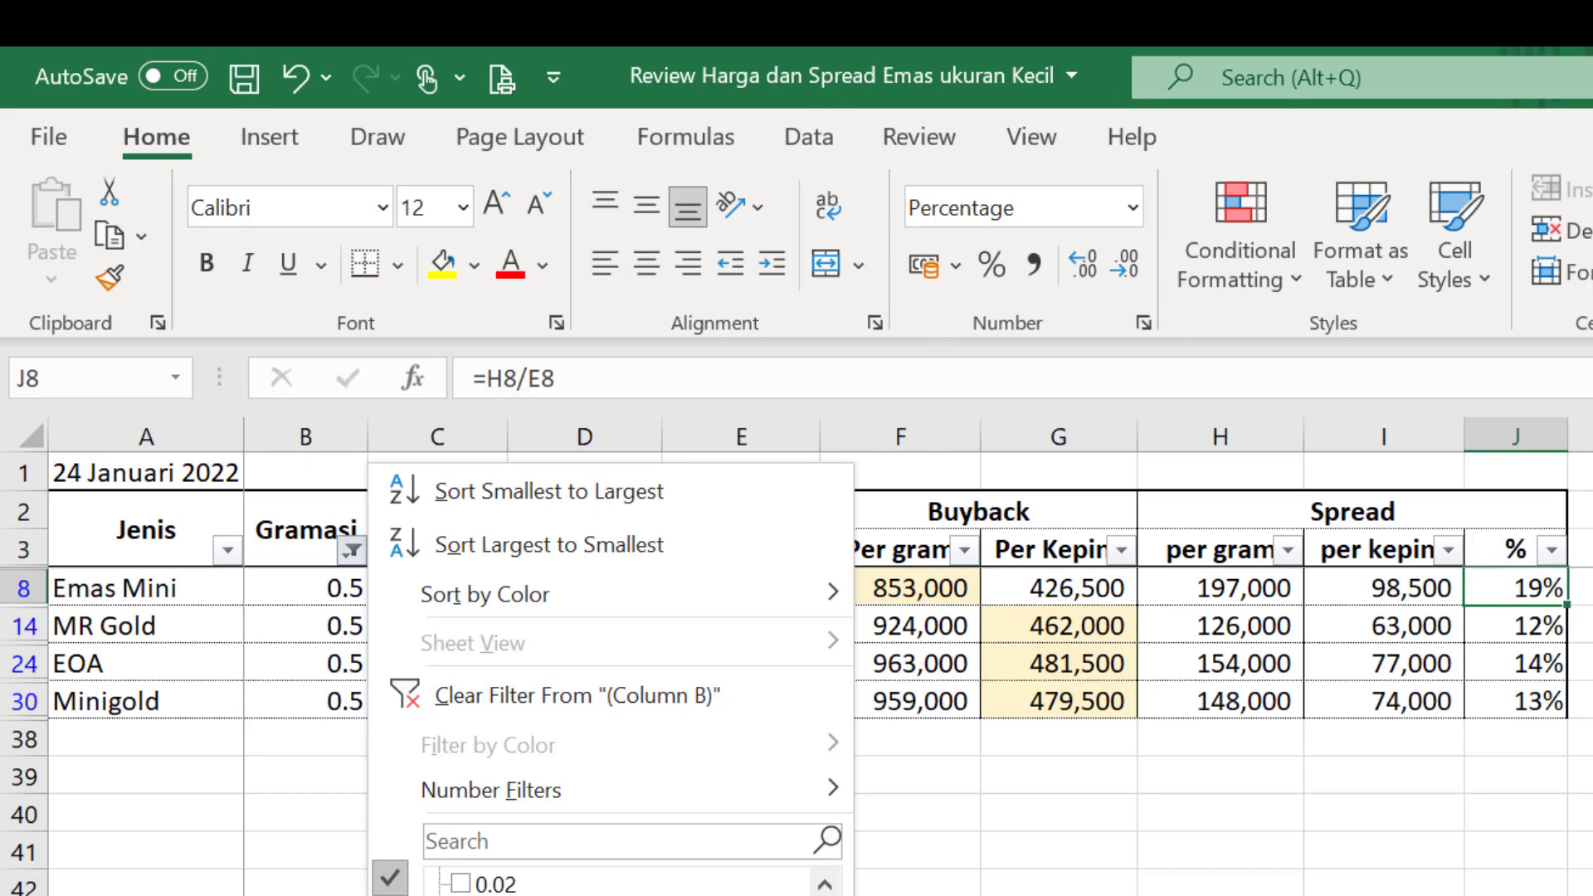
pyautogui.press('Return')
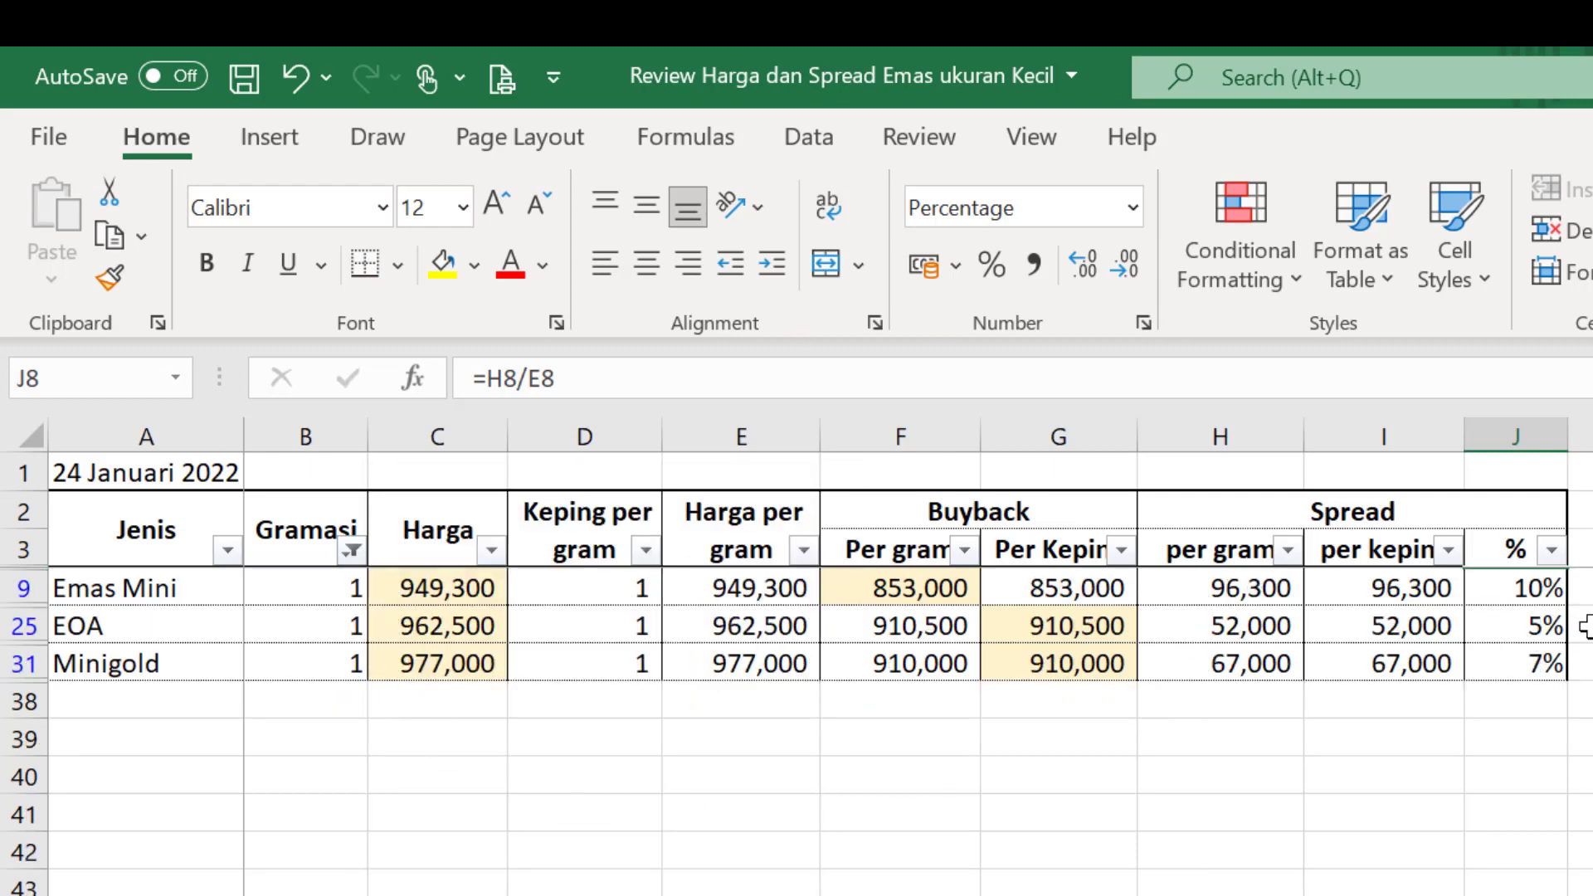
pyautogui.click(1529, 589)
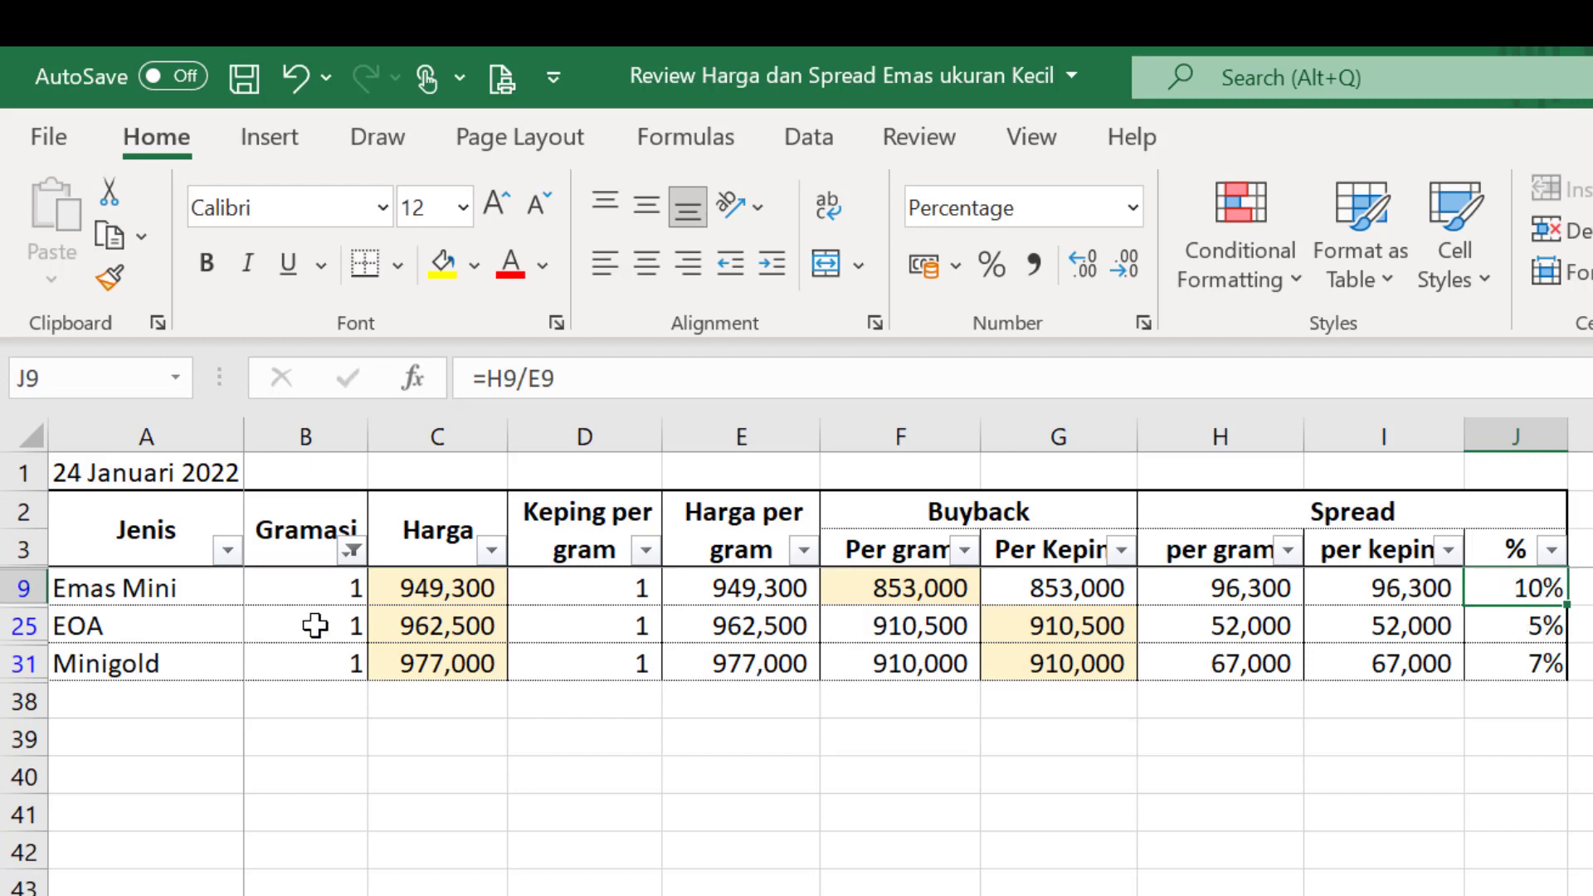
pyautogui.click(273, 587)
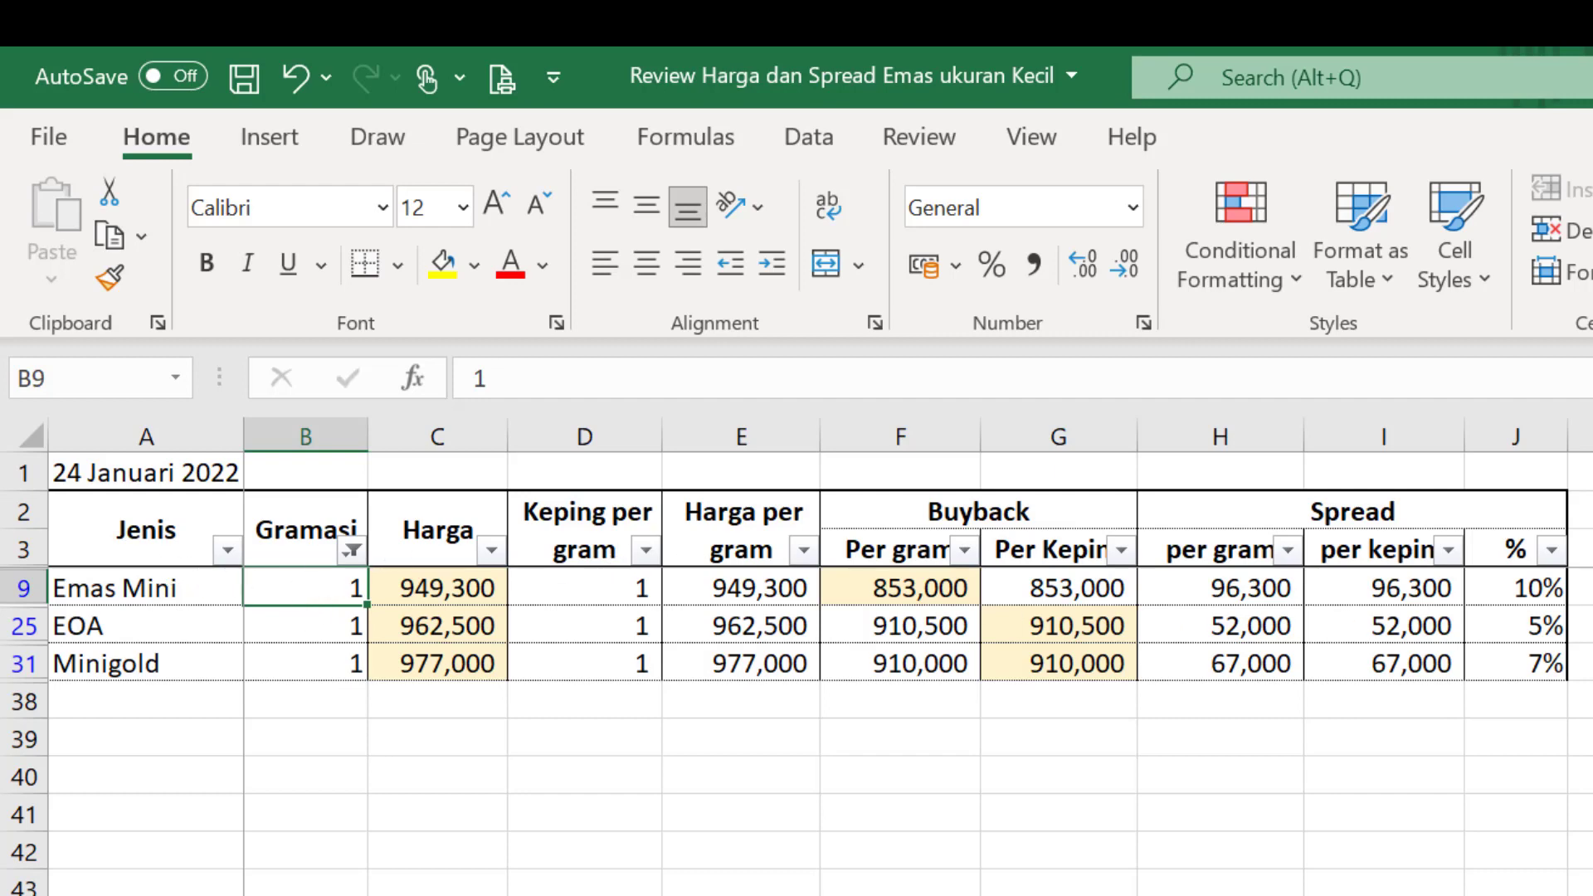
pyautogui.click(1535, 587)
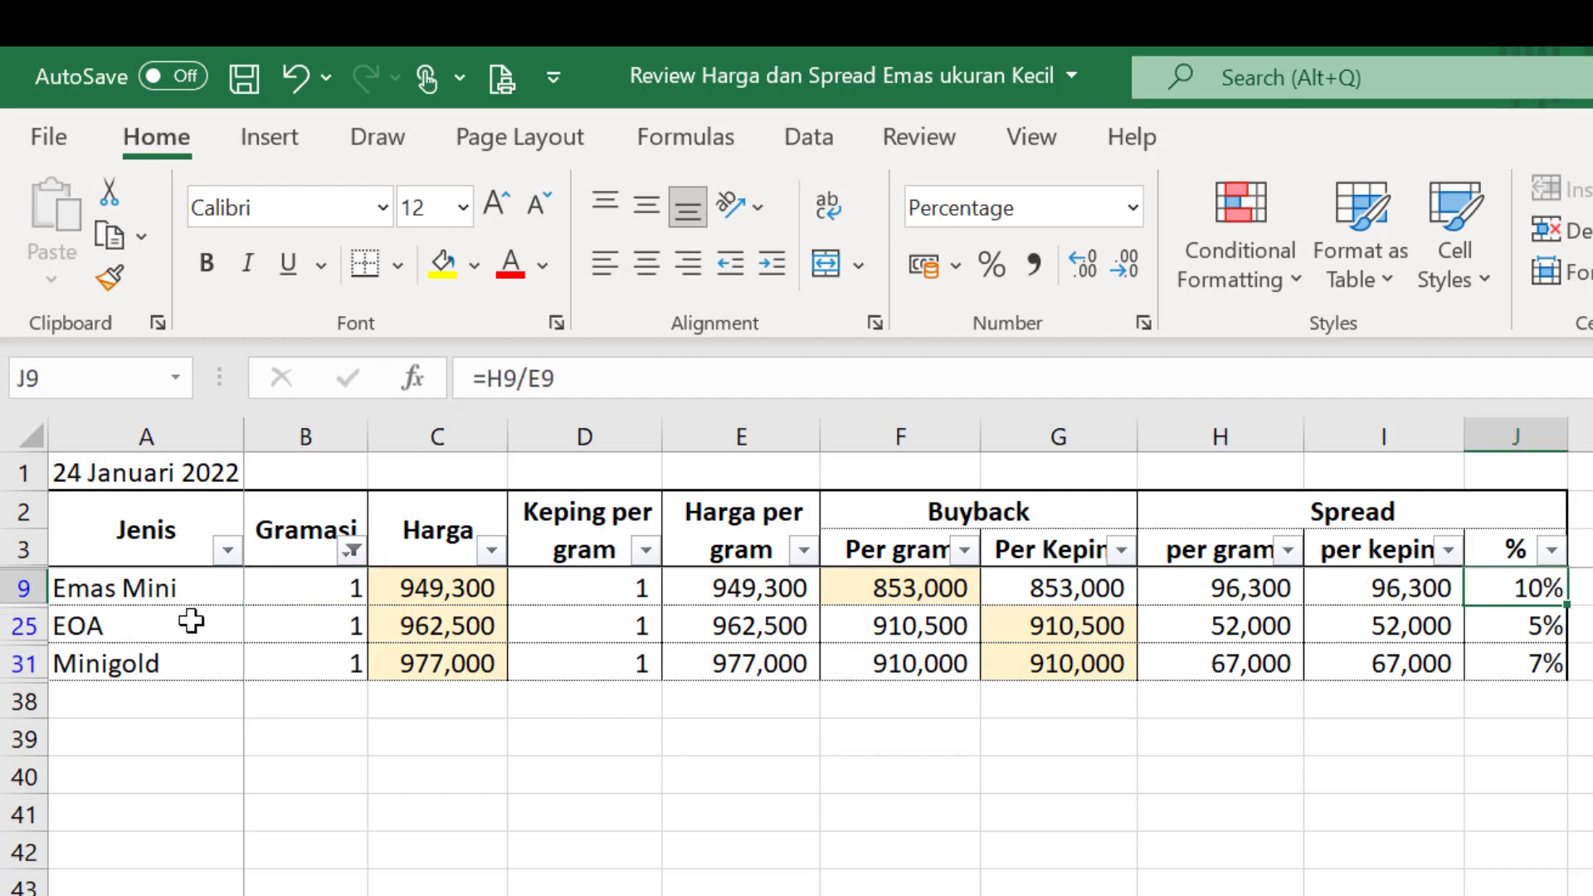
pyautogui.click(224, 590)
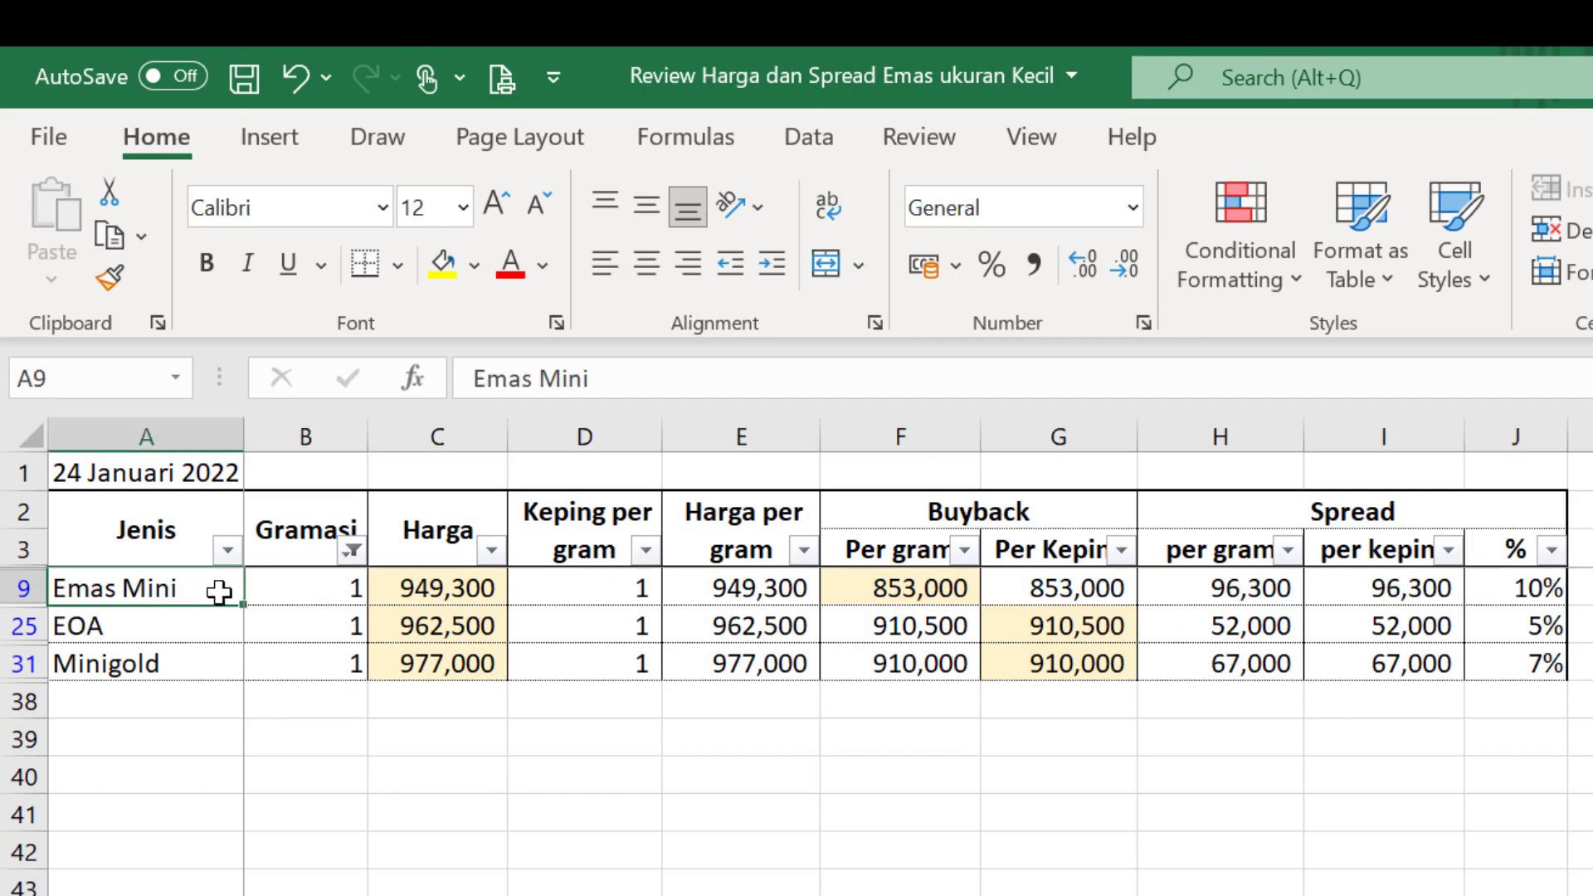
pyautogui.click(295, 586)
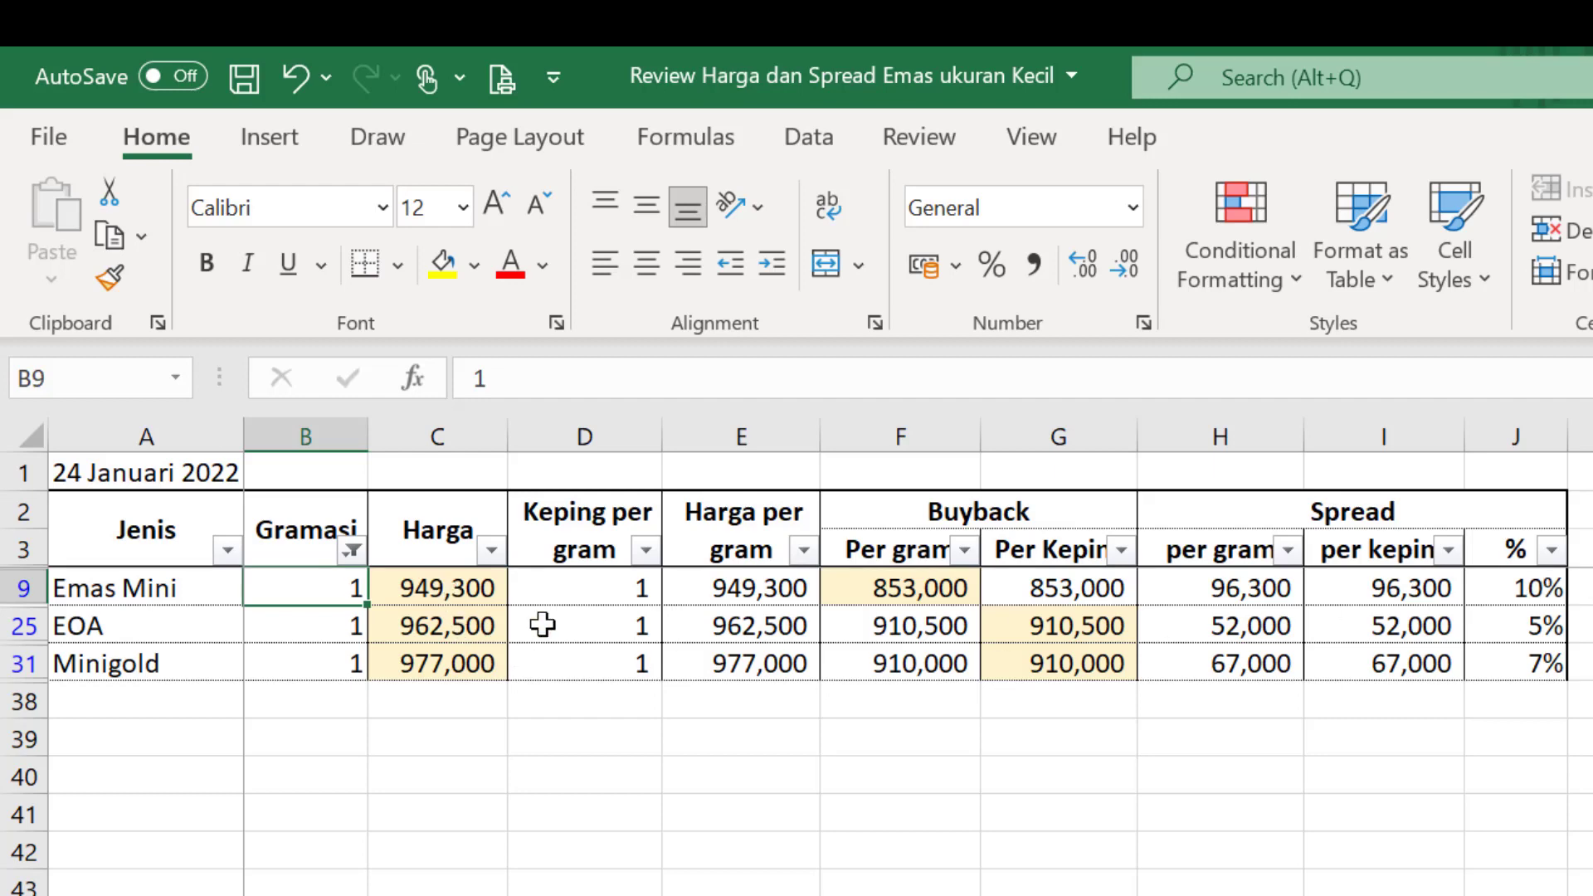
# Check EOA's spread at 1 gram and compare its buyback per piece and price with Minigold's
pyautogui.click(1525, 623)
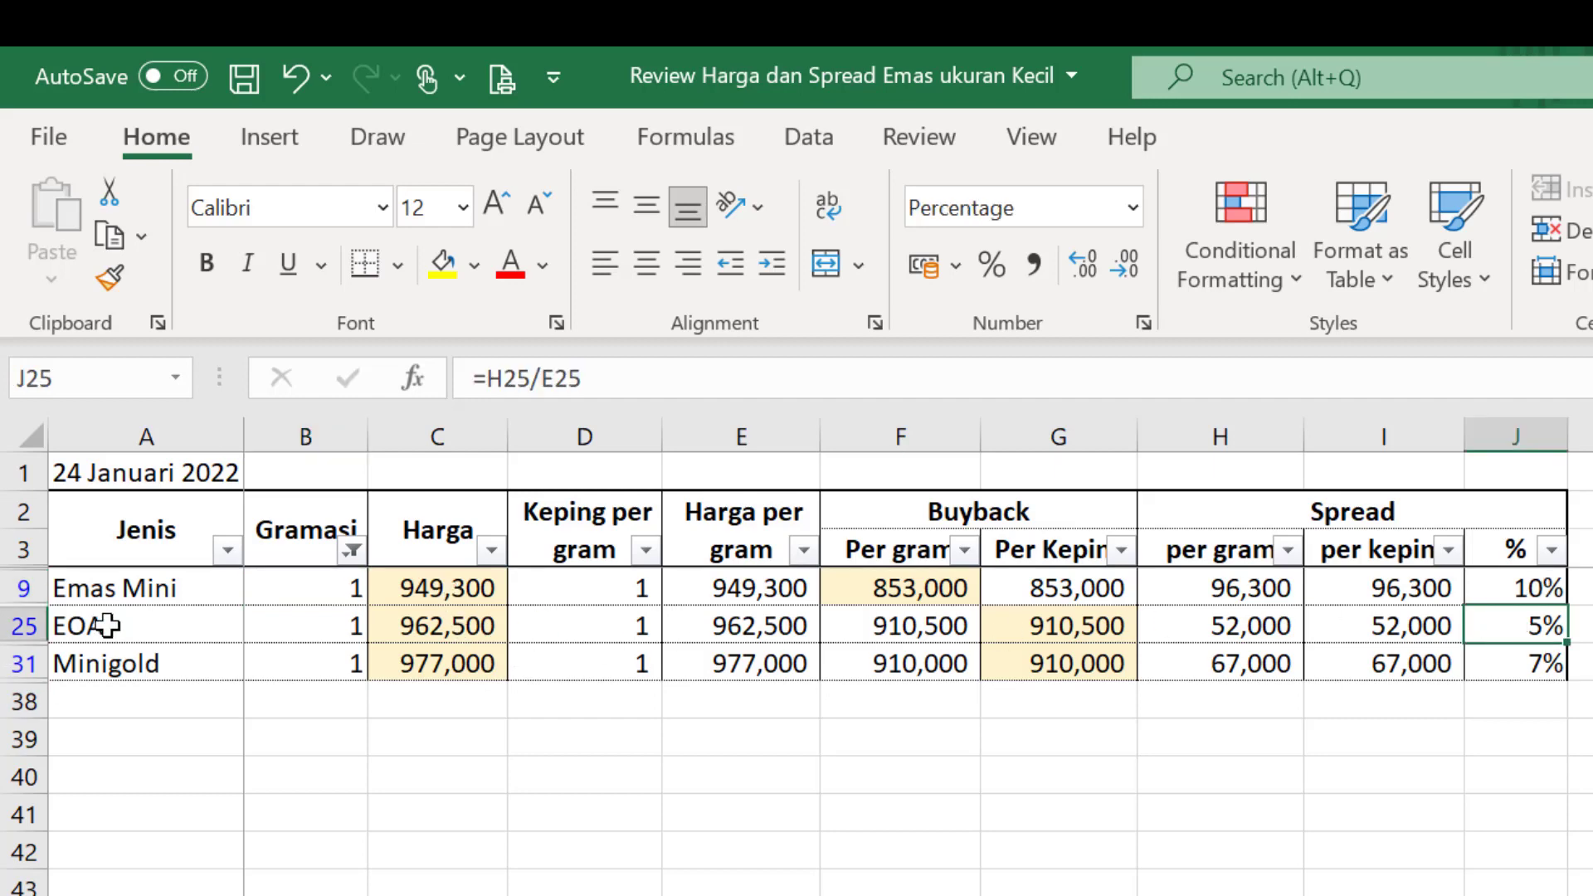
pyautogui.click(1433, 633)
pyautogui.click(1106, 631)
pyautogui.click(428, 628)
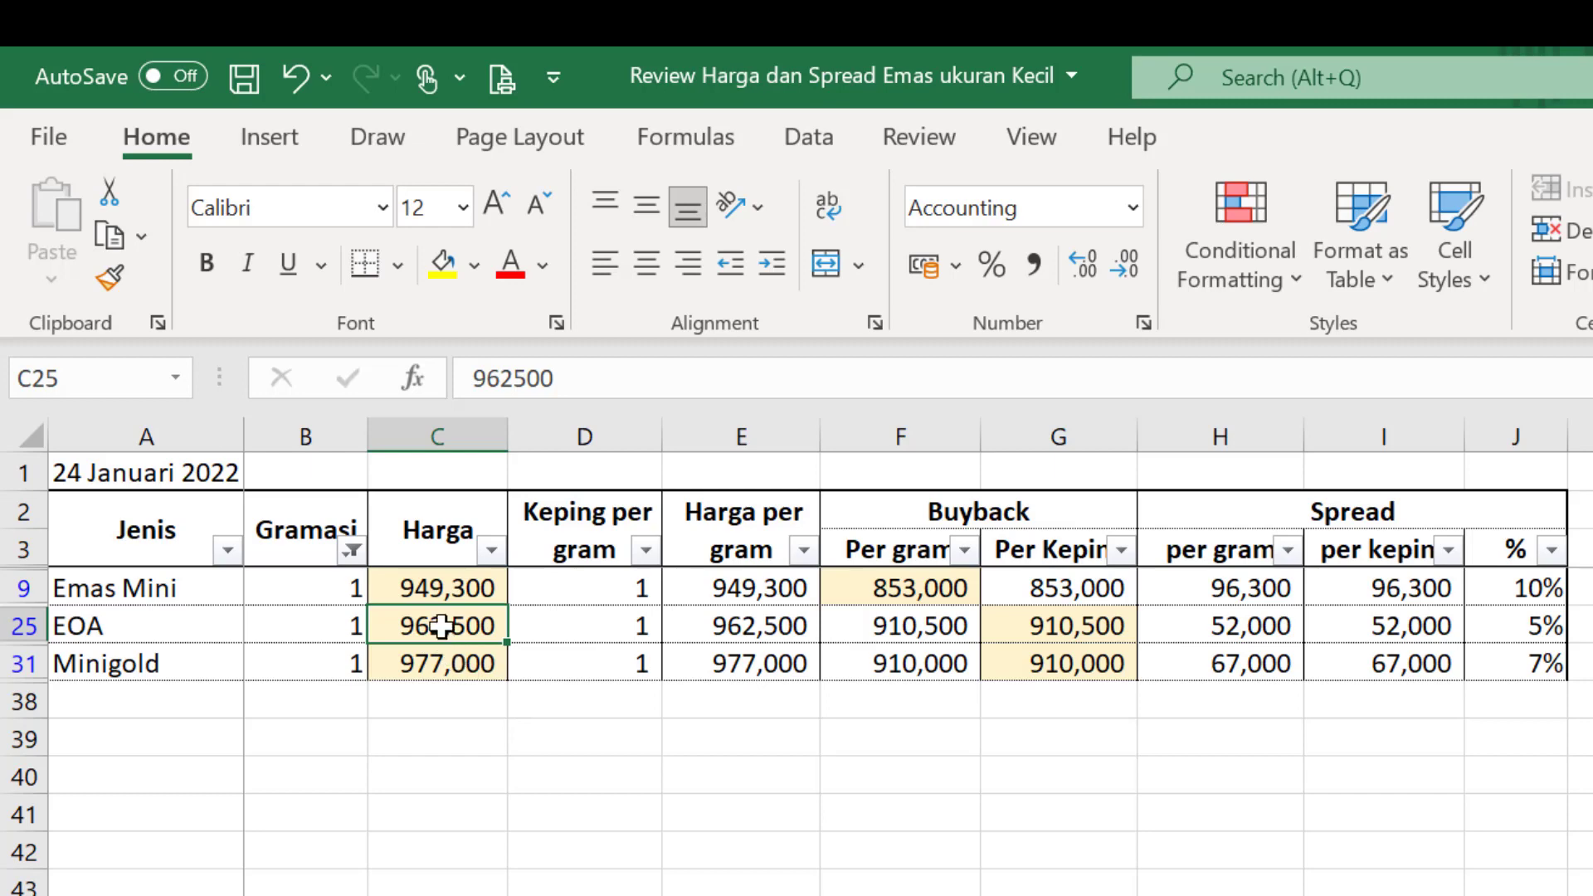
pyautogui.click(1066, 628)
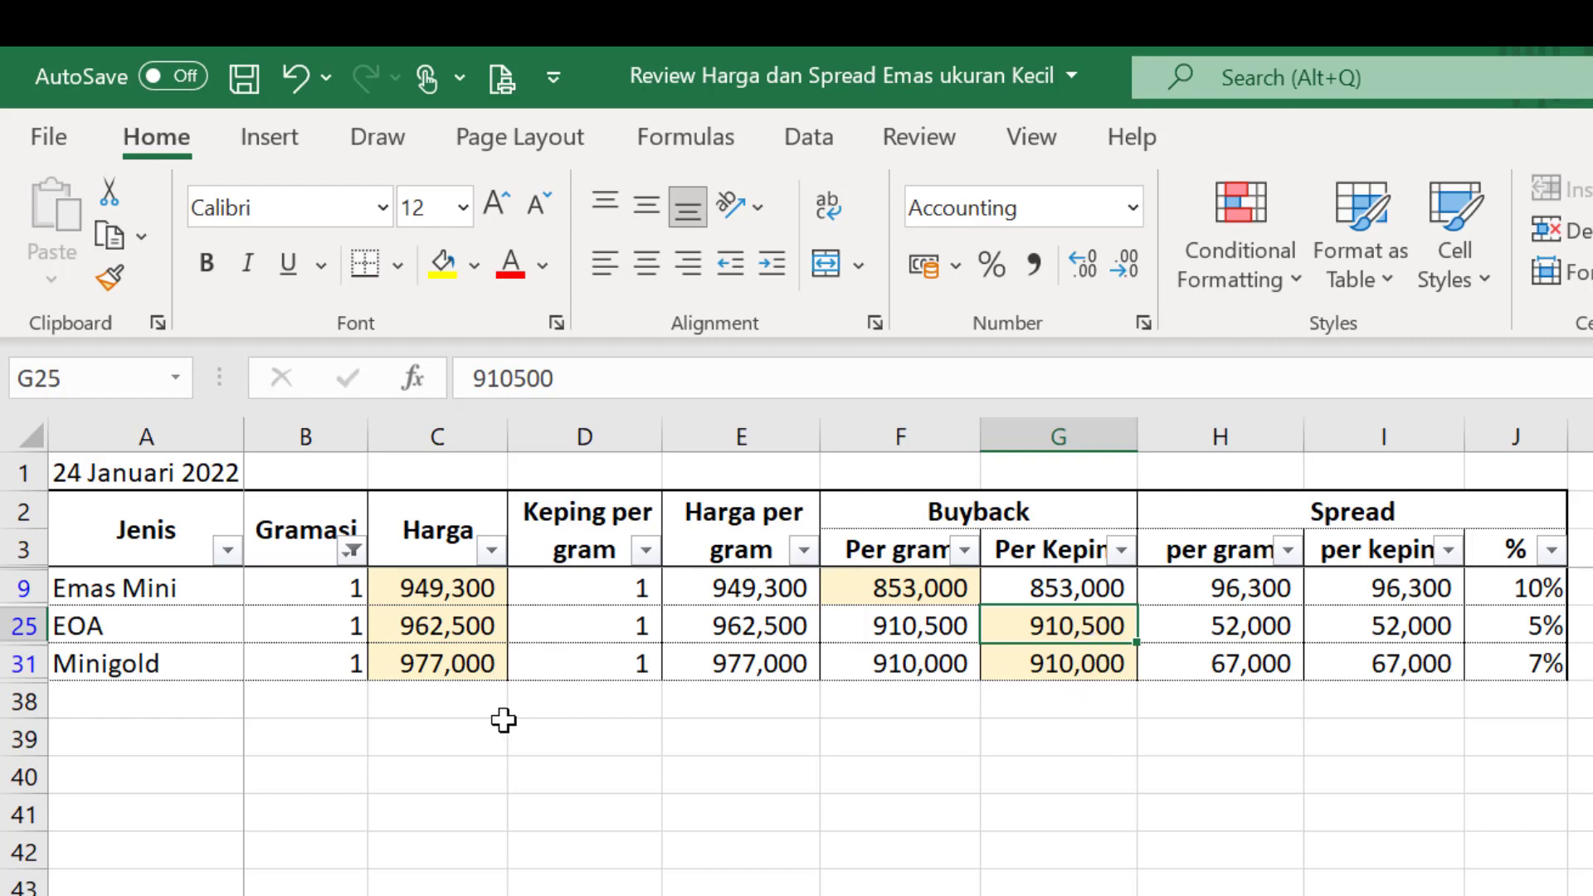
pyautogui.click(1055, 664)
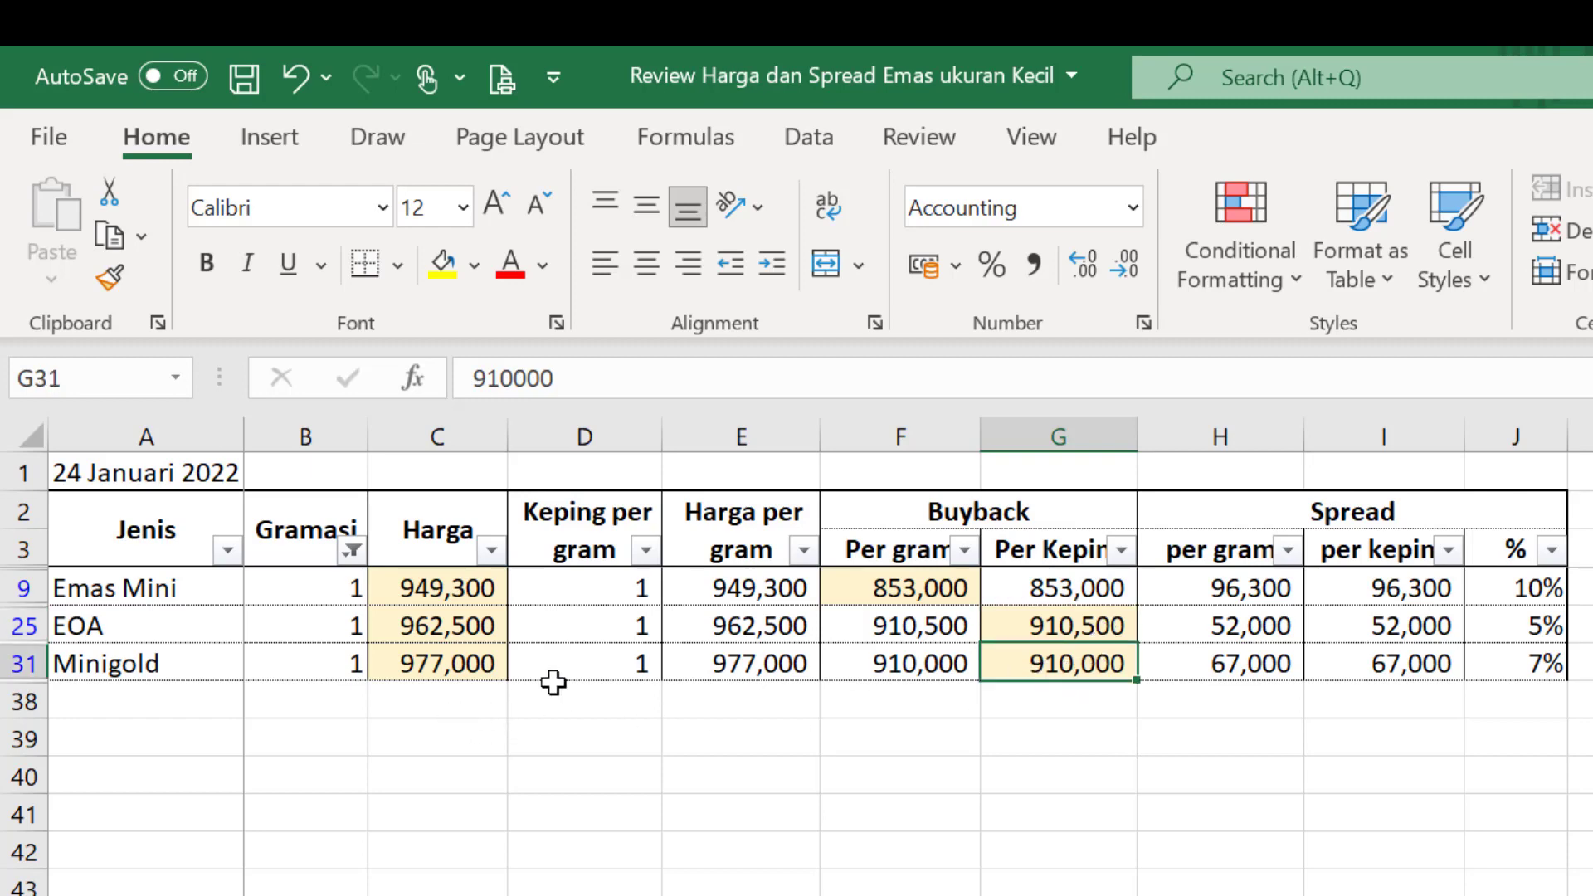
pyautogui.click(465, 665)
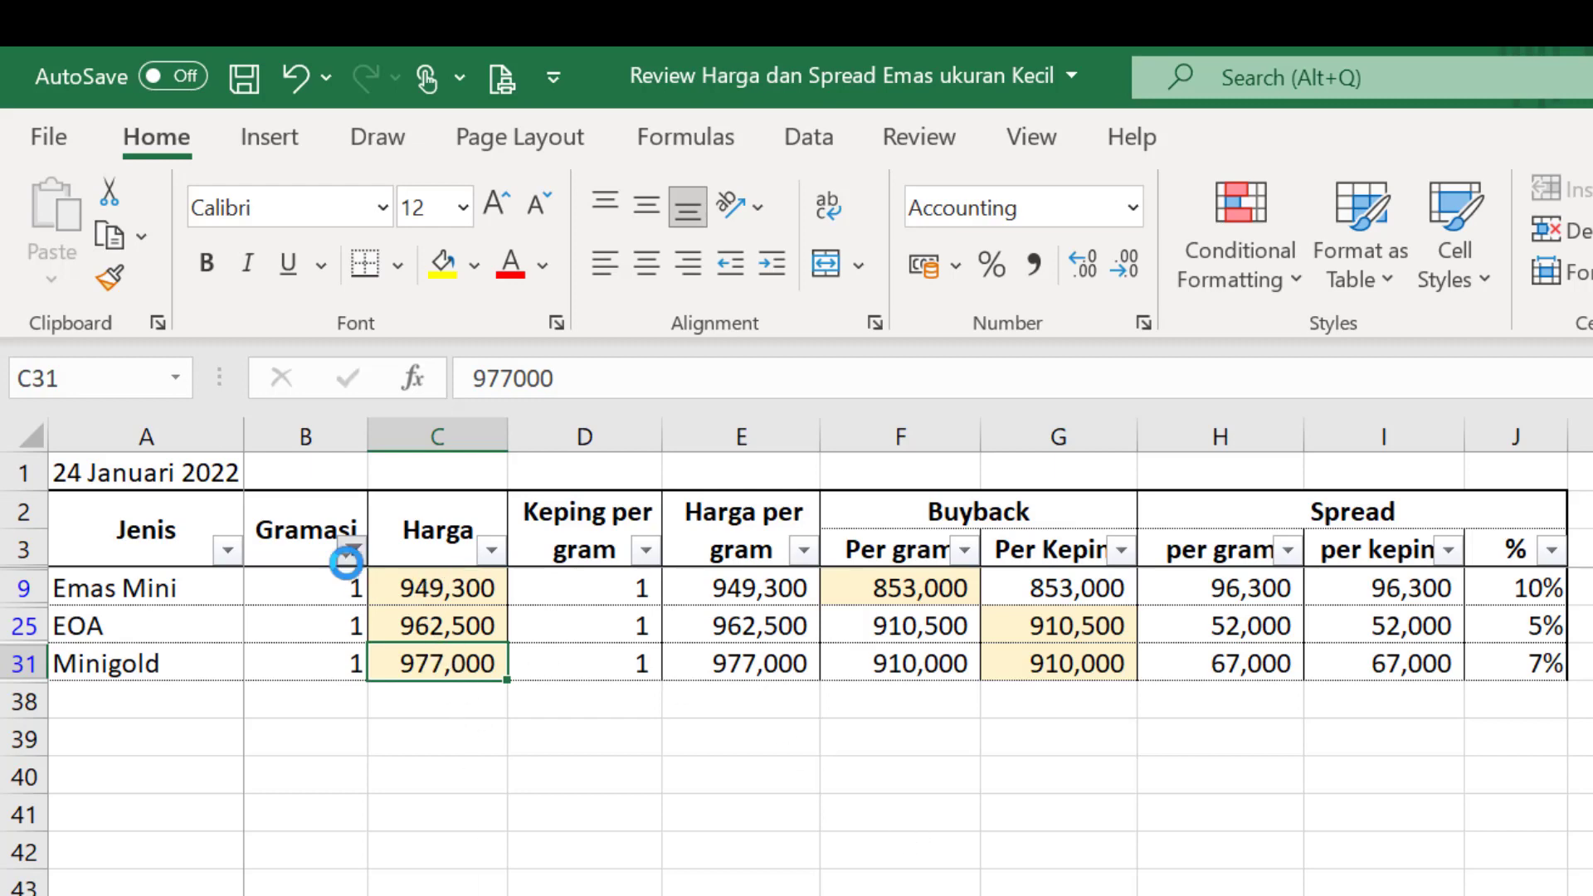
# Reset the Gramasi filter to show the products of all weights
pyautogui.click(352, 550)
pyautogui.click(460, 883)
pyautogui.press('Return')
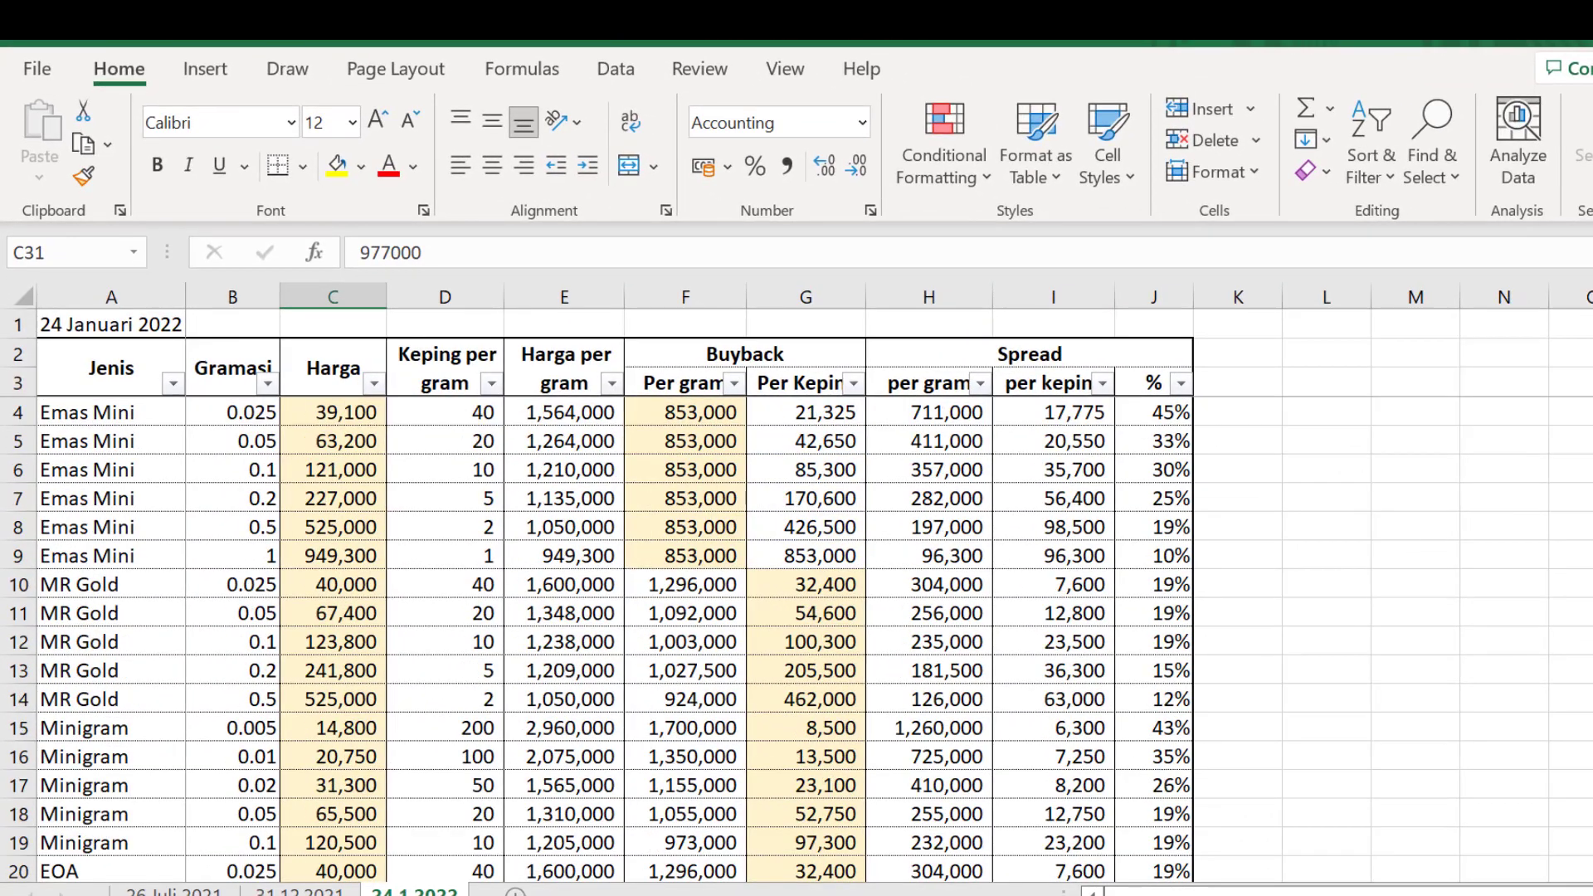
# Look through the 24 Januari 2022 sheet down to the Agen ke Dealer rows and return to the table's beginning
pyautogui.scroll(-14, 797, 639)
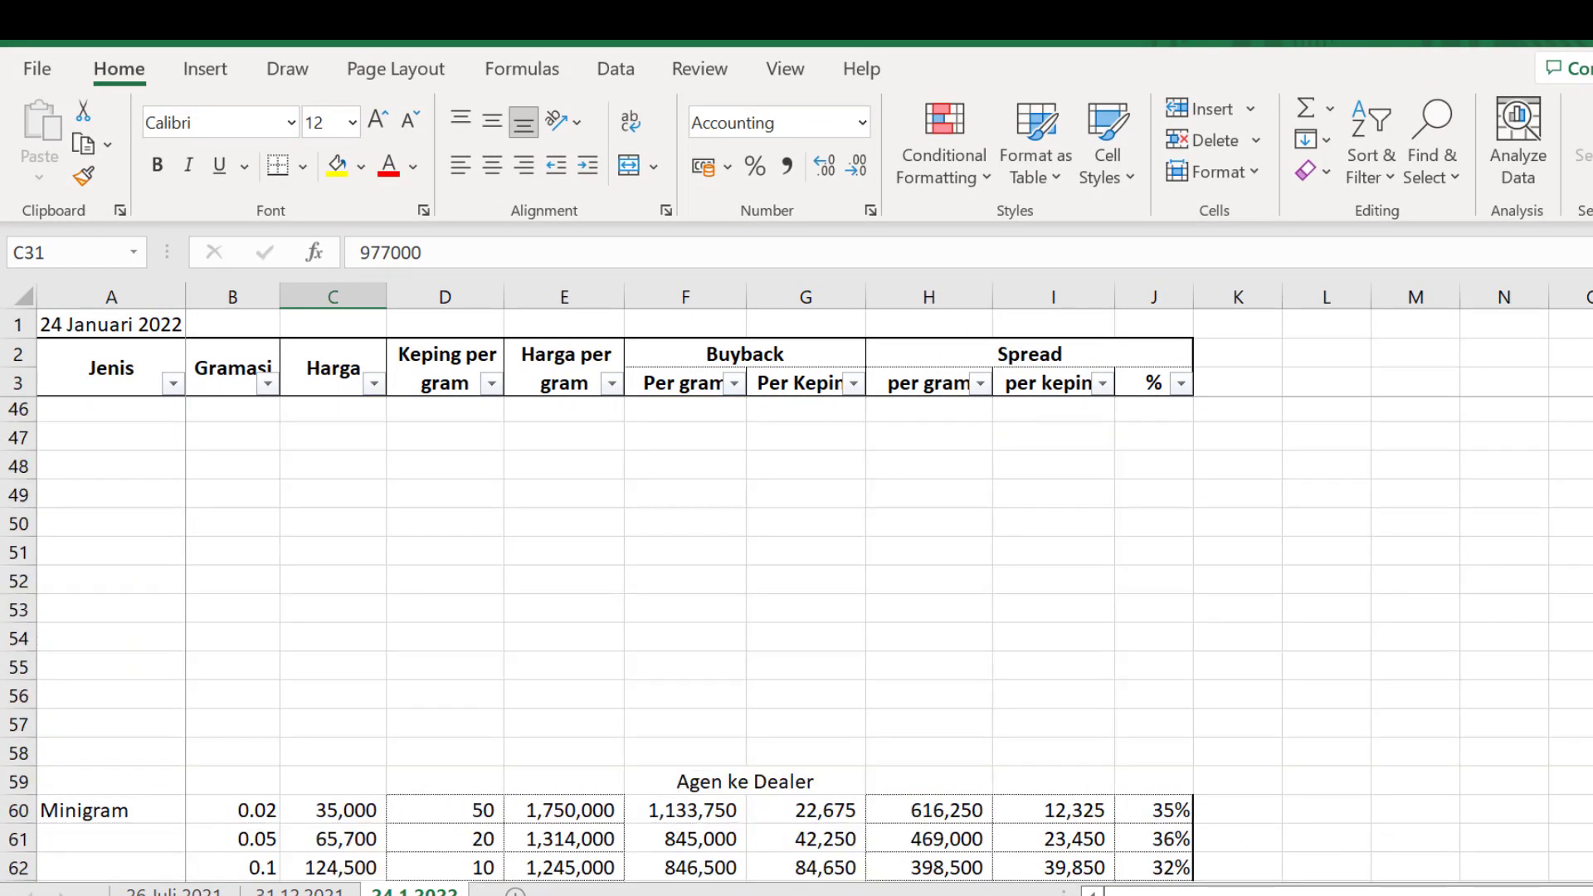
pyautogui.click(1589, 493)
pyautogui.scroll(14, 796, 638)
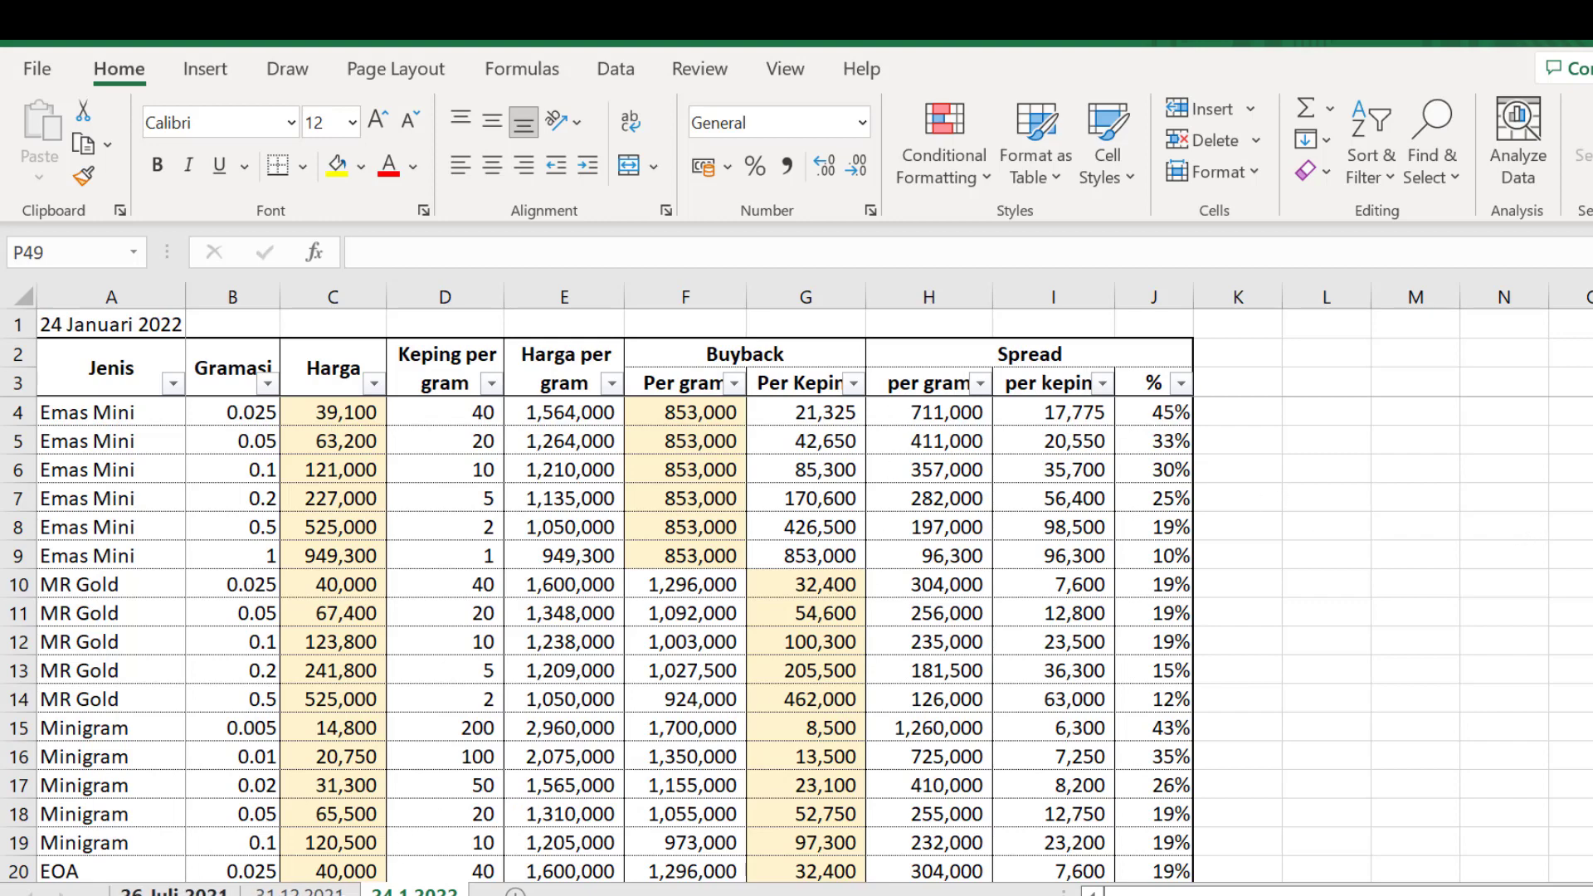
# Compare the 31 Desember 2021 price table with the 24 Januari 2022 table, switching between both sheets
pyautogui.click(199, 892)
pyautogui.click(302, 892)
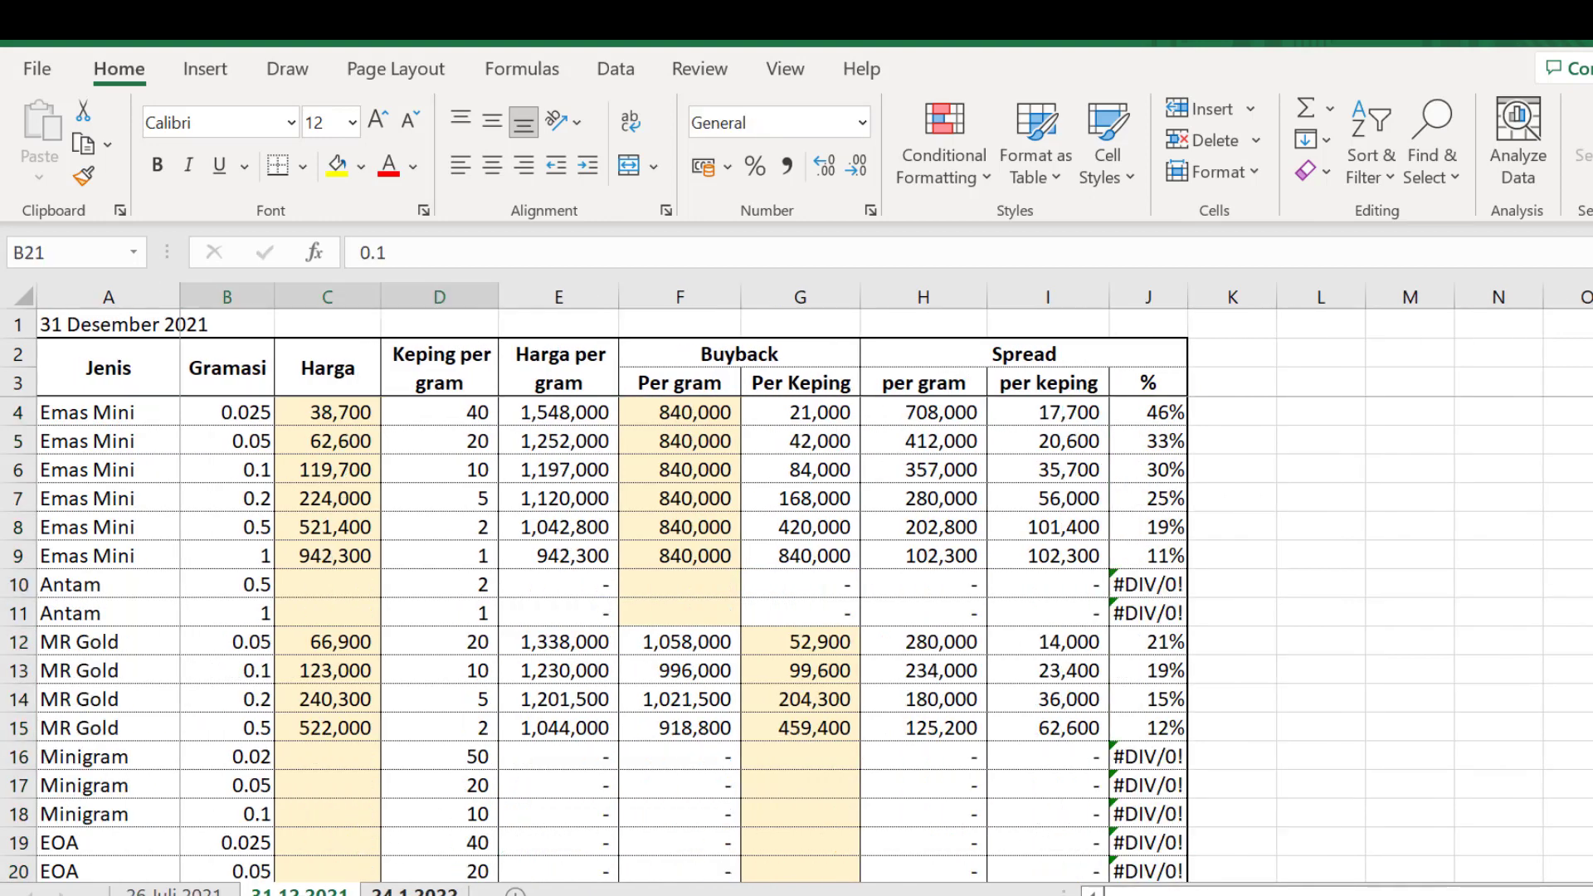
pyautogui.click(413, 892)
pyautogui.click(303, 892)
pyautogui.click(413, 892)
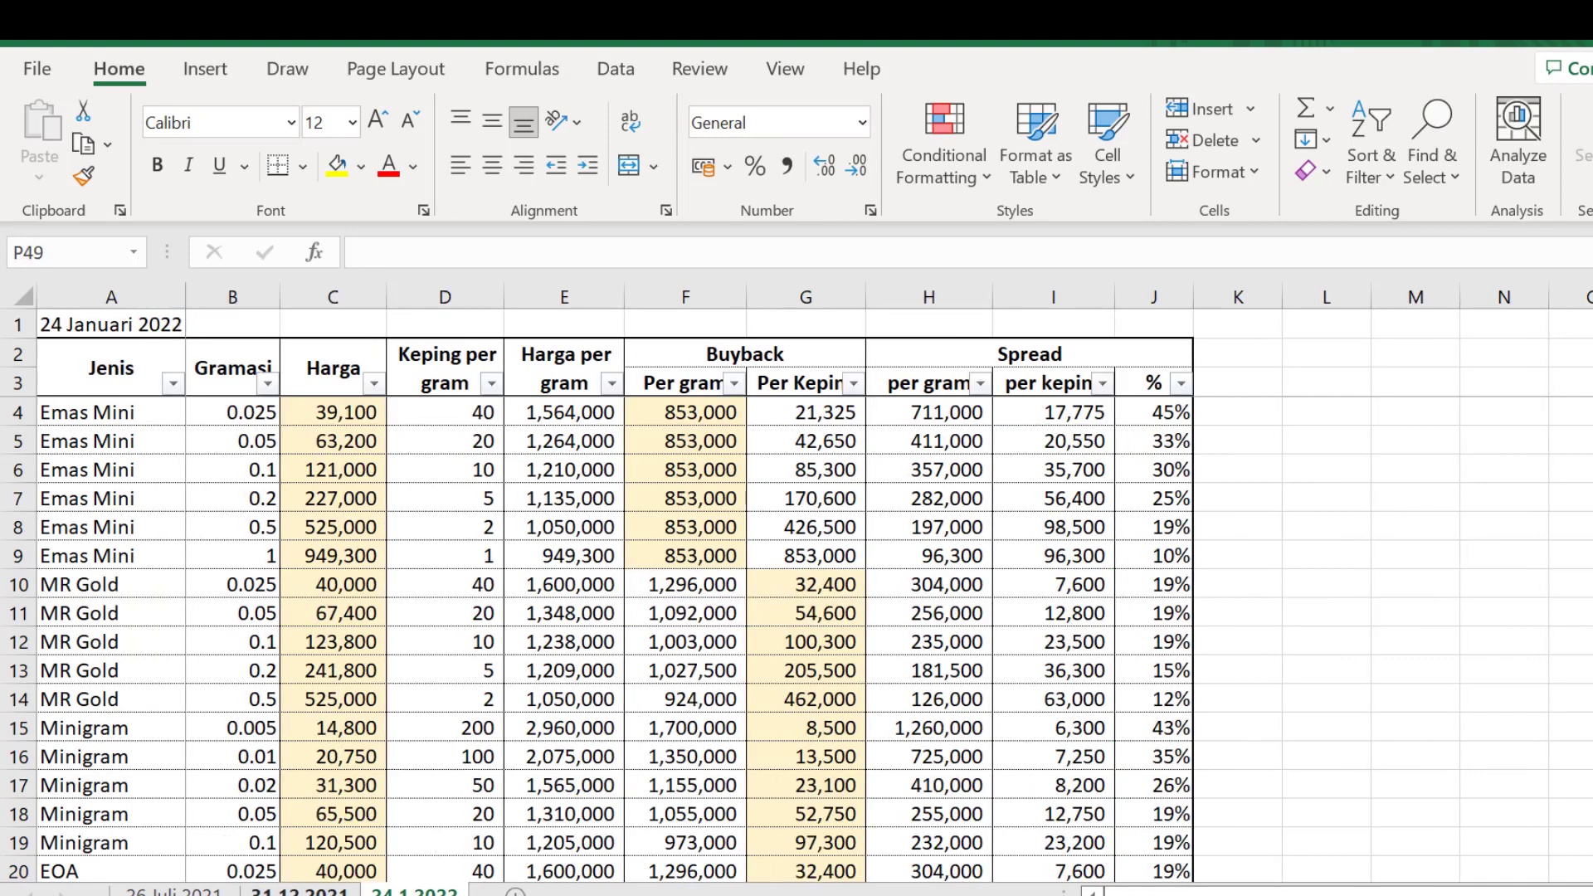
pyautogui.click(302, 892)
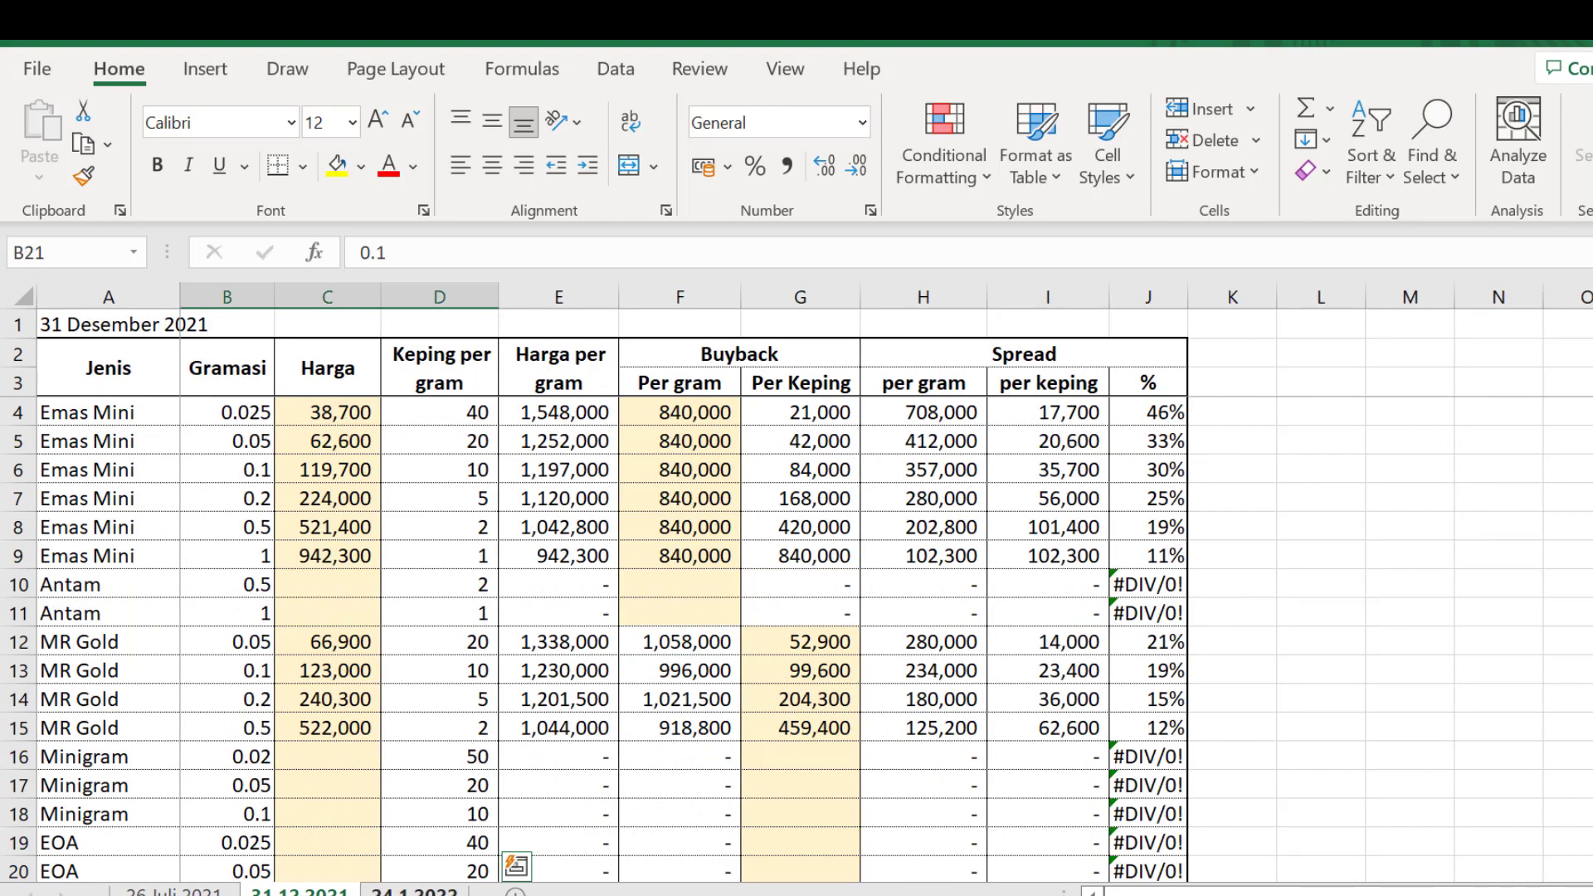
pyautogui.hotkey('ctrl', 'pagedown')
pyautogui.hotkey('ctrl', 'pageup')
pyautogui.hotkey('ctrl', 'pagedown')
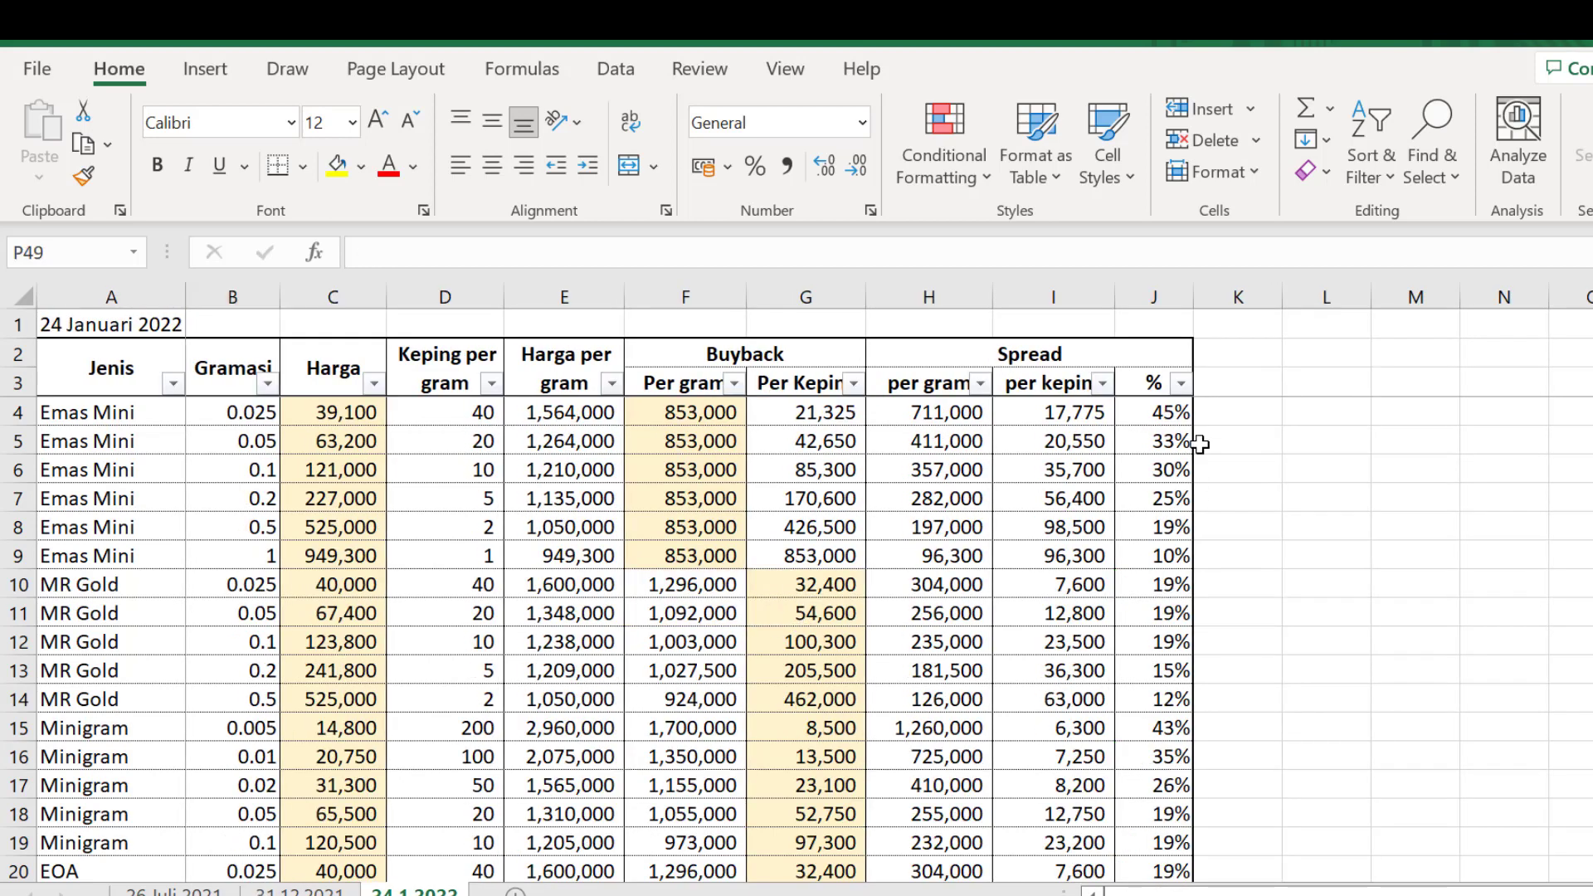
pyautogui.click(1235, 359)
pyautogui.click(1245, 387)
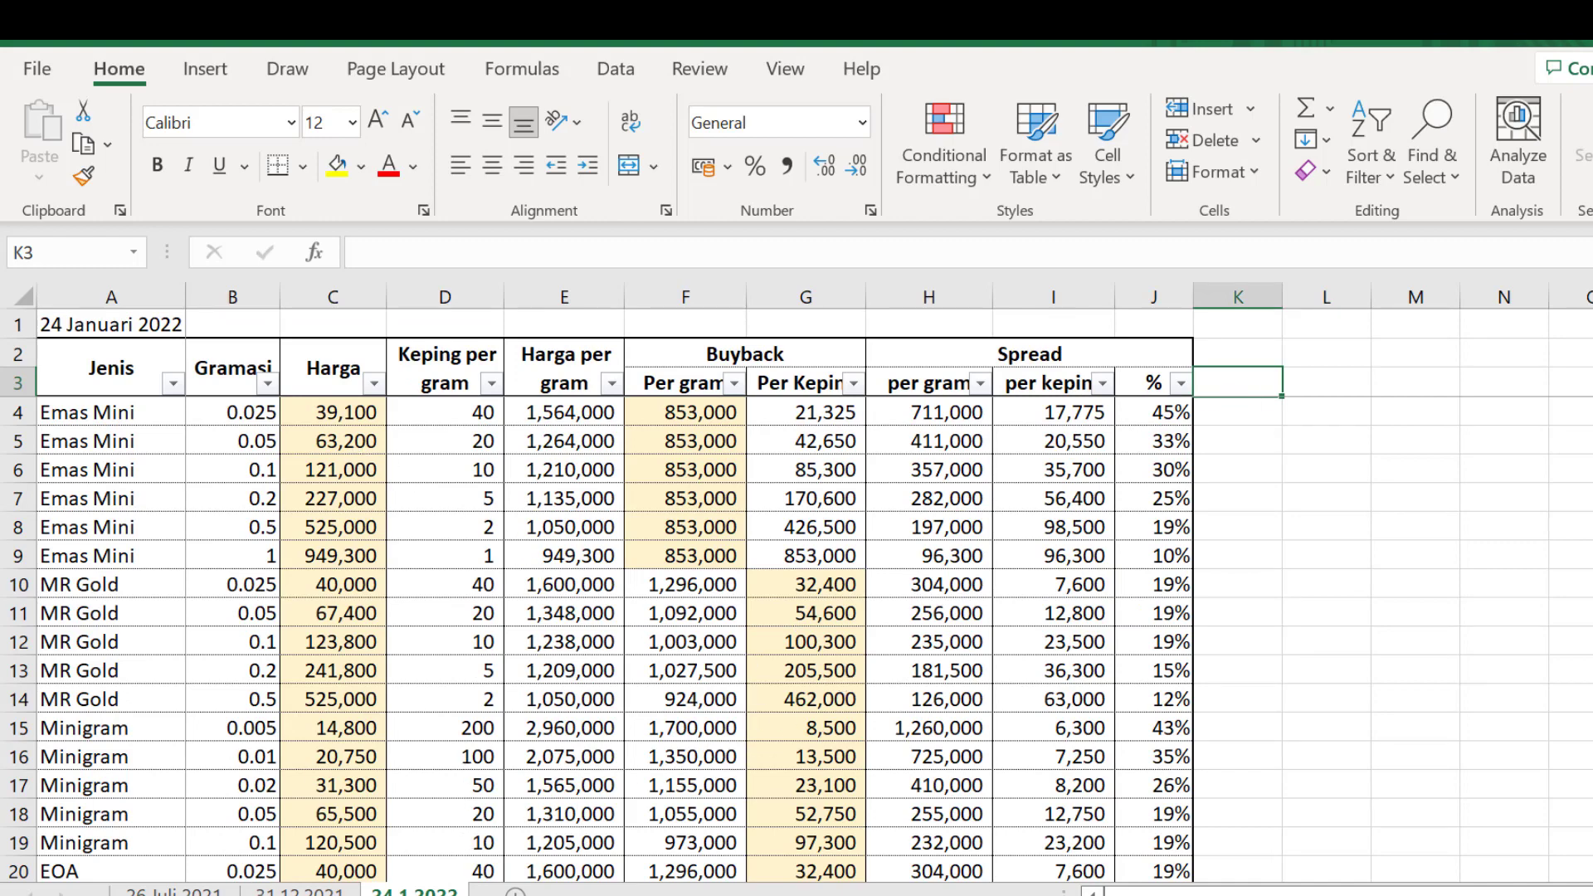
# Check the 26 Juli 2021 price table and return to the 24 Januari 2022 sheet
pyautogui.hotkey('ctrl', 'pageup')
pyautogui.hotkey('ctrl', 'pageup')
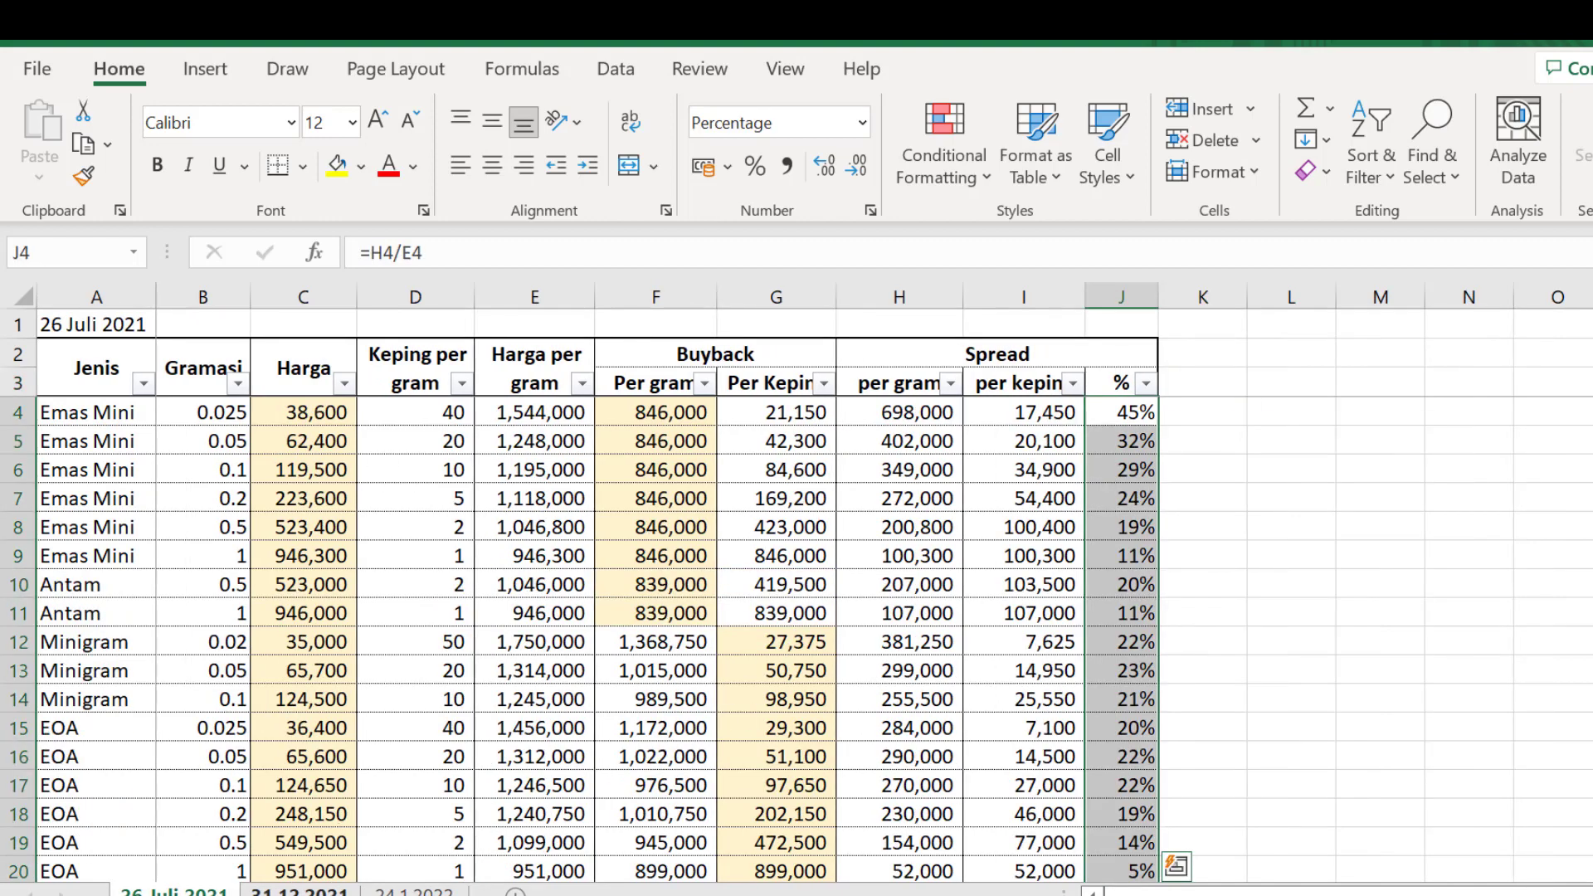
pyautogui.hotkey('ctrl', 'pagedown')
pyautogui.hotkey('ctrl', 'pagedown')
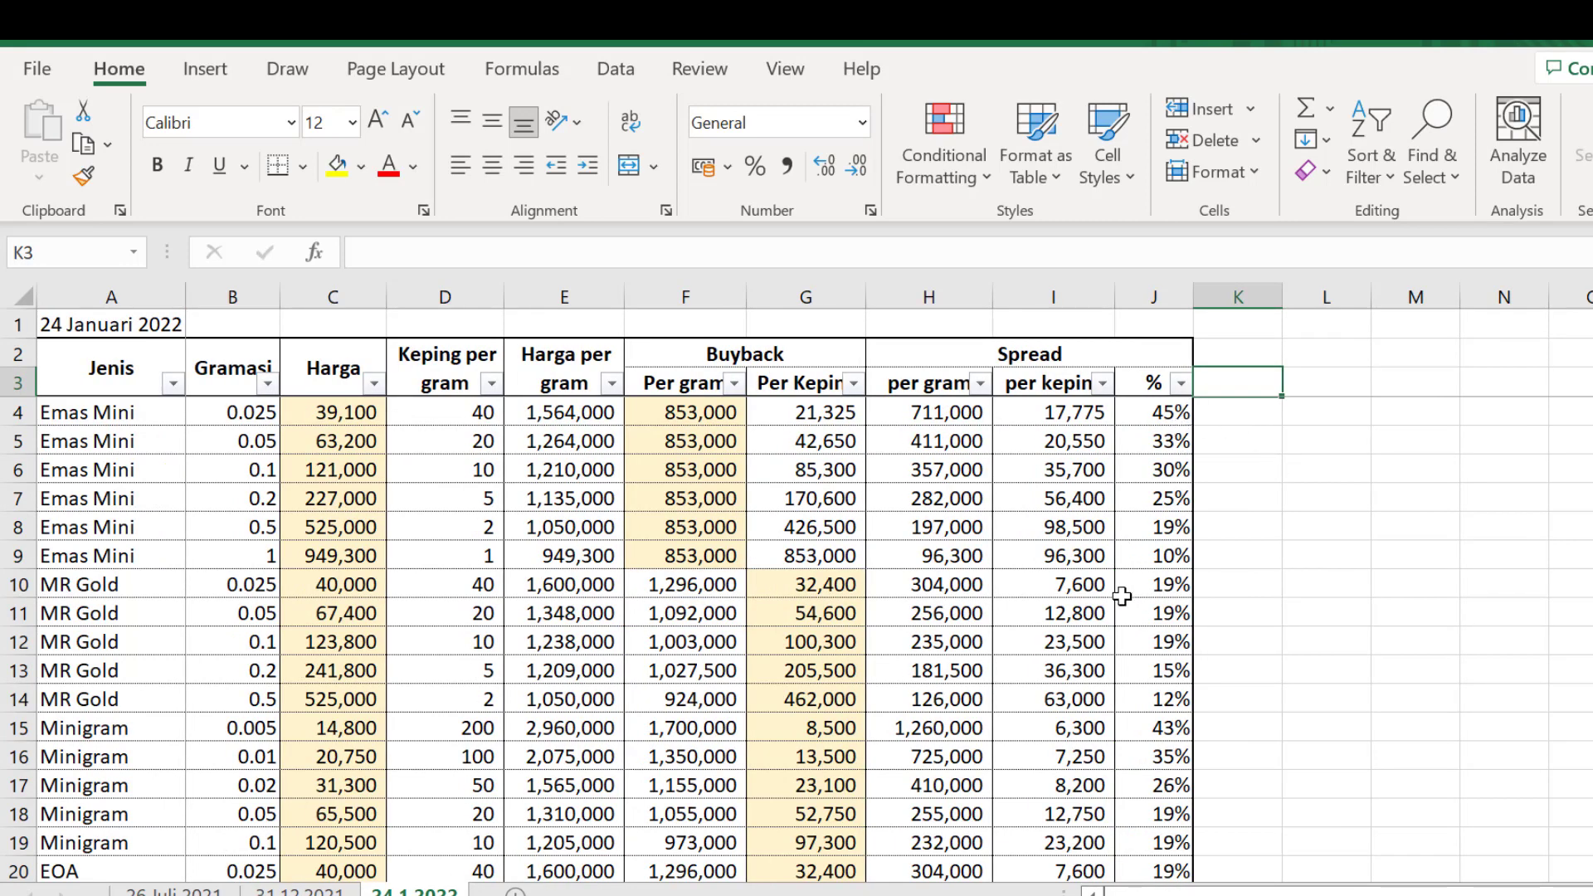
# Filter the spread % column to show only 5%, 7%, 10%, 53%, 56% and 59%
pyautogui.click(1180, 384)
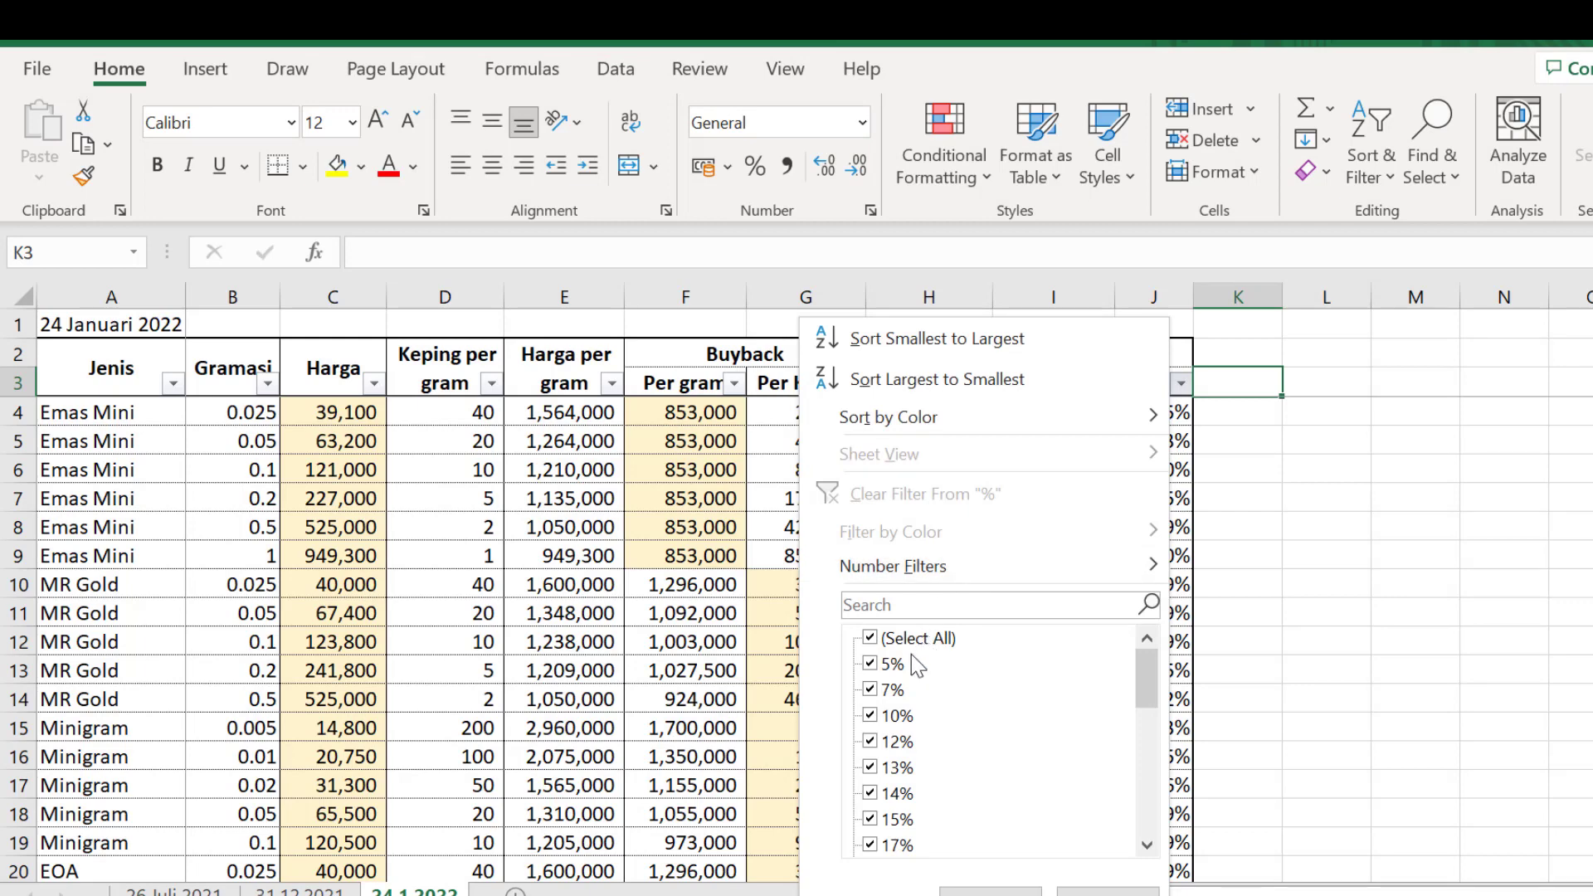
pyautogui.click(931, 640)
pyautogui.click(873, 665)
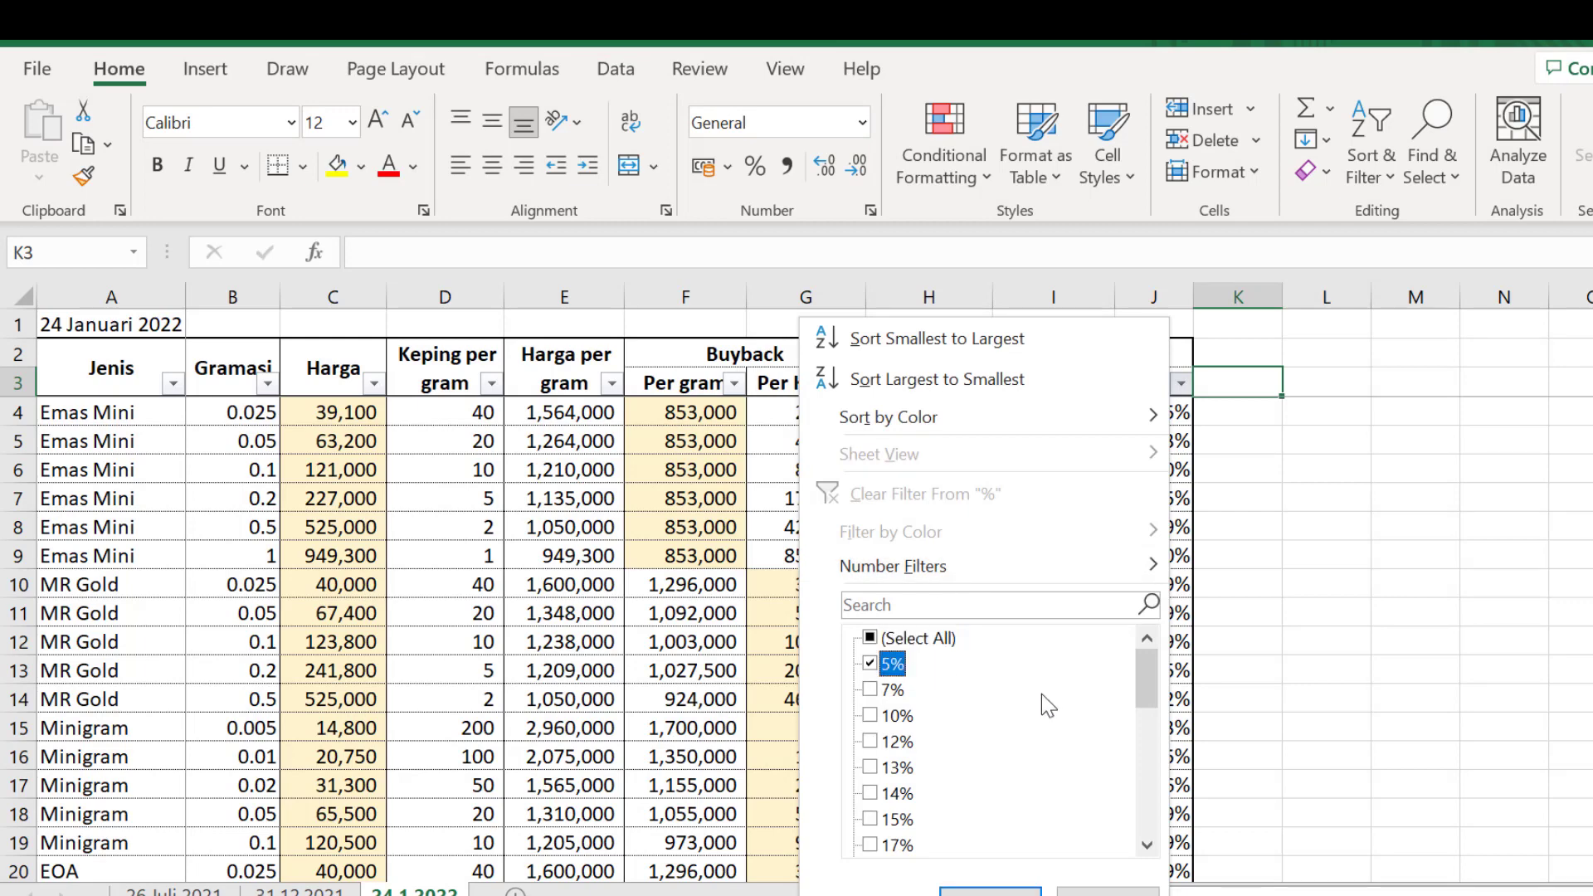
pyautogui.moveTo(1157, 671); pyautogui.dragTo(1158, 794)
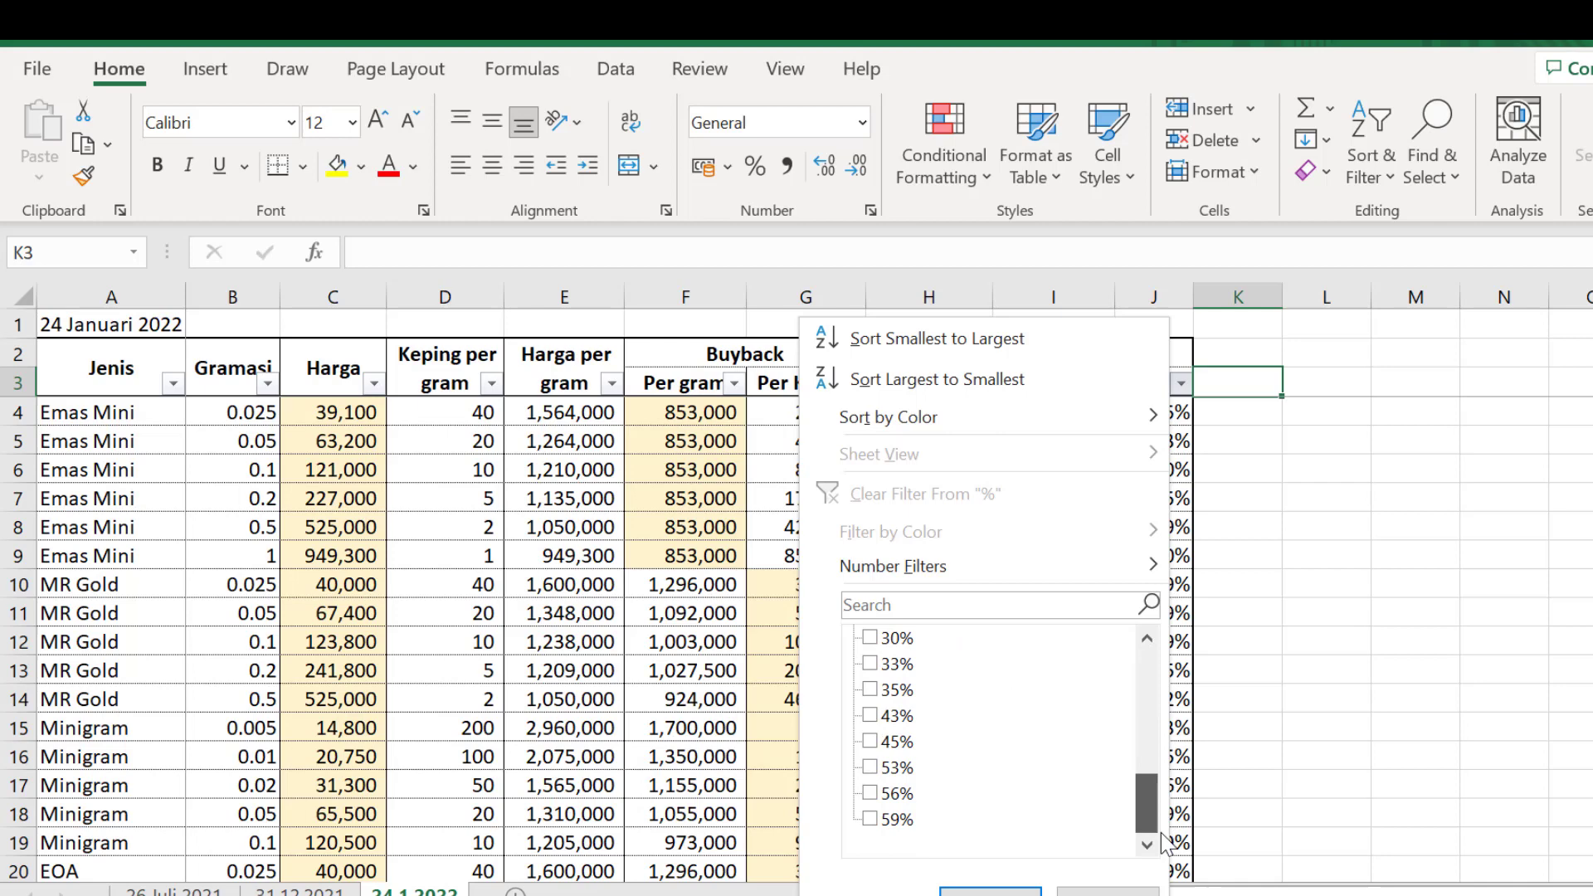
pyautogui.click(870, 820)
pyautogui.click(870, 793)
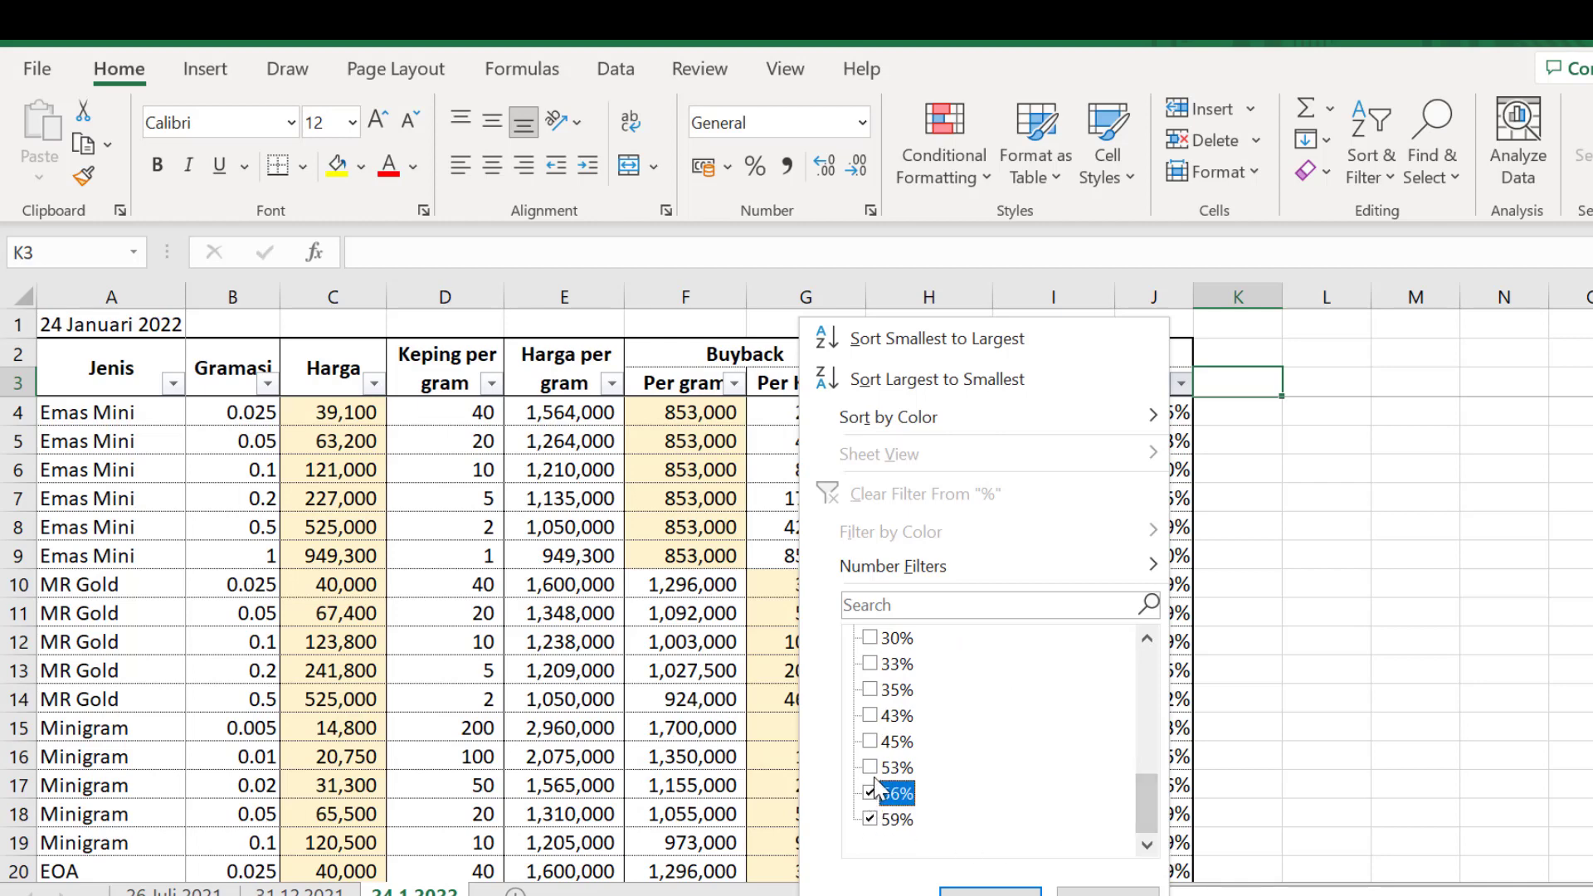
pyautogui.click(870, 768)
pyautogui.scroll(6, 976, 754)
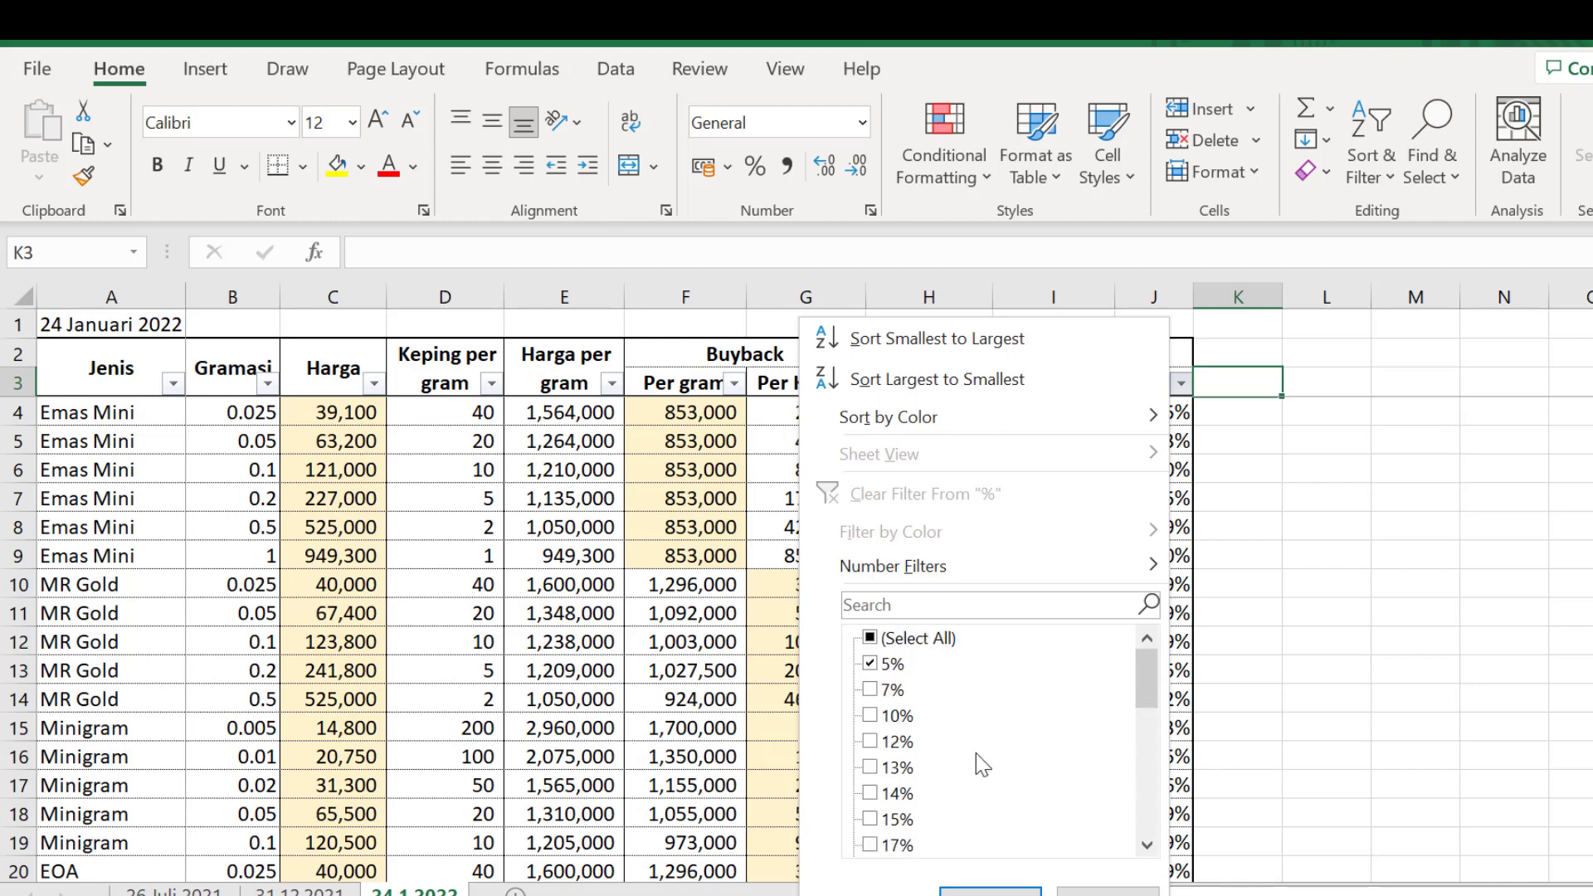
pyautogui.click(879, 690)
pyautogui.click(892, 717)
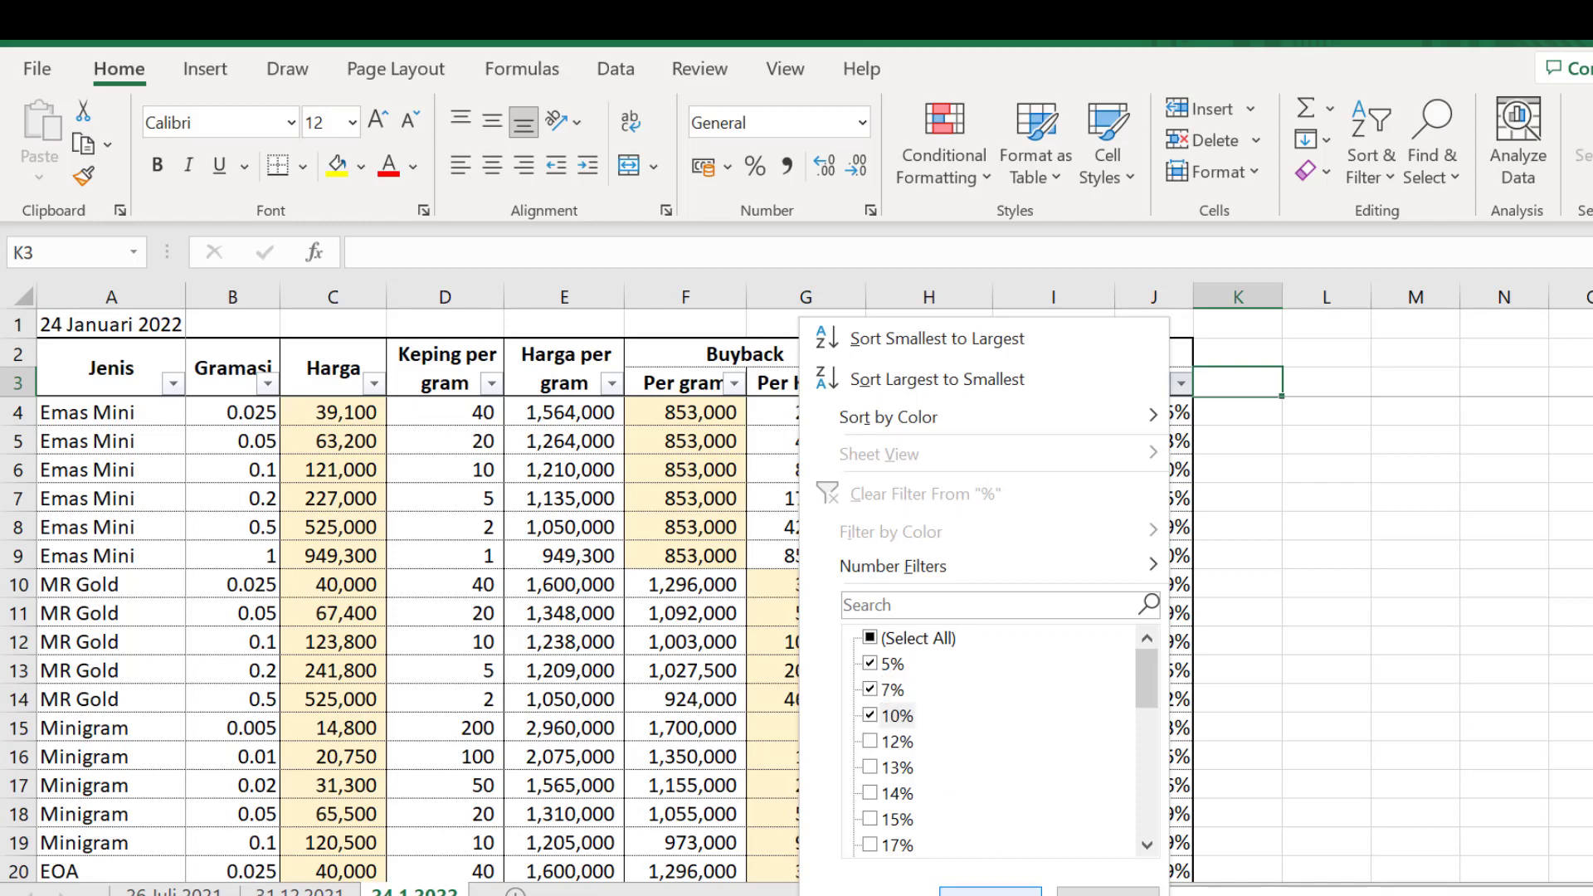
pyautogui.click(990, 892)
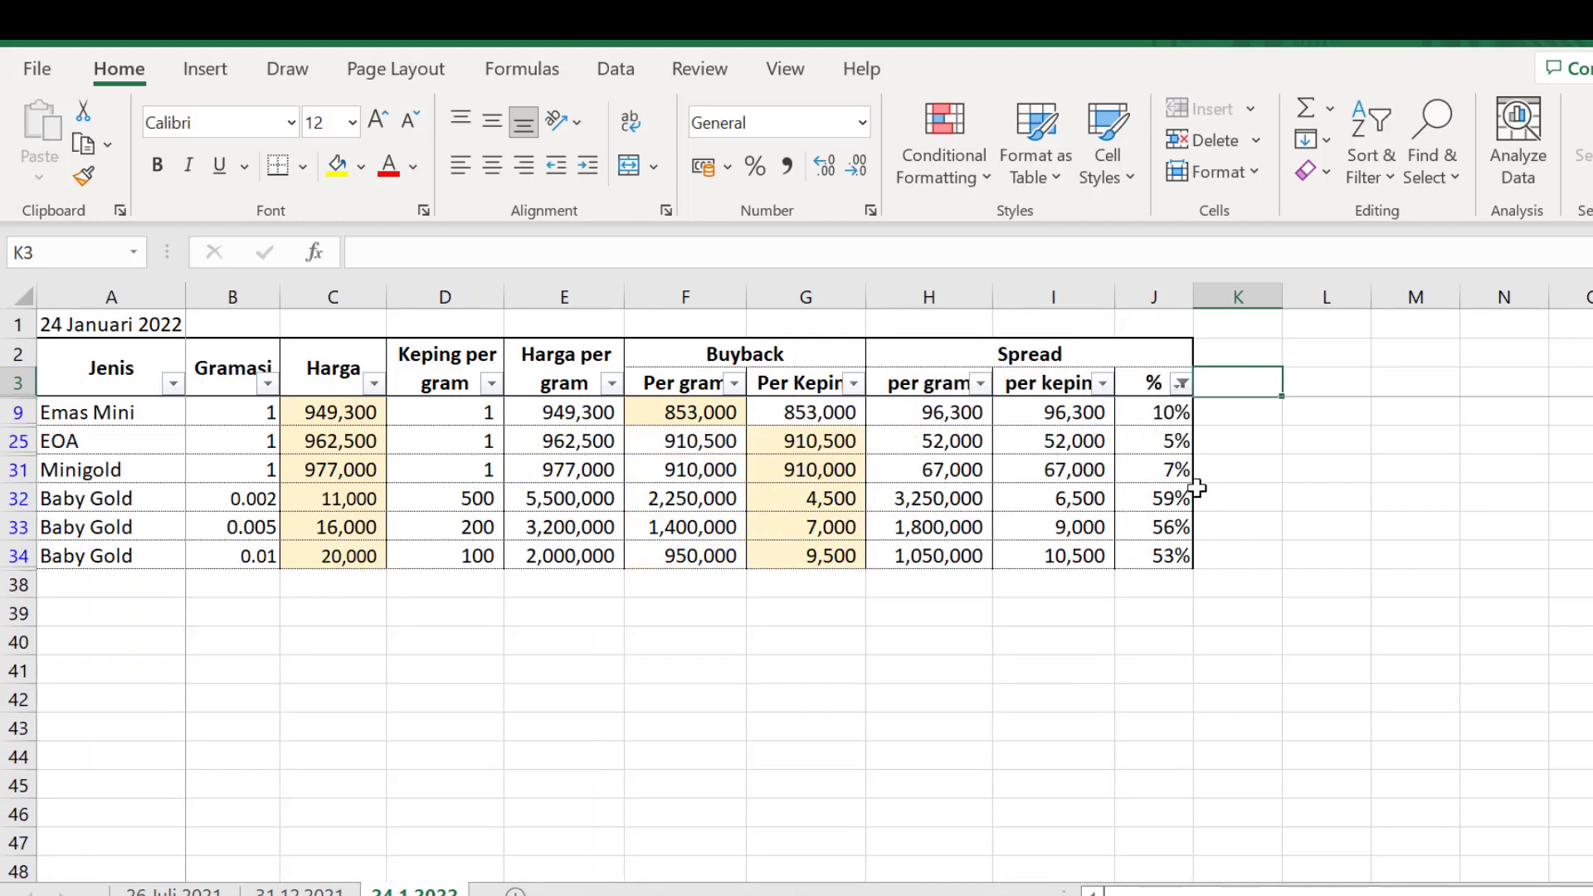
# Compare the Gramasi values of the Emas Mini, EOA and Minigold rows with those of the Baby Gold rows
pyautogui.click(253, 445)
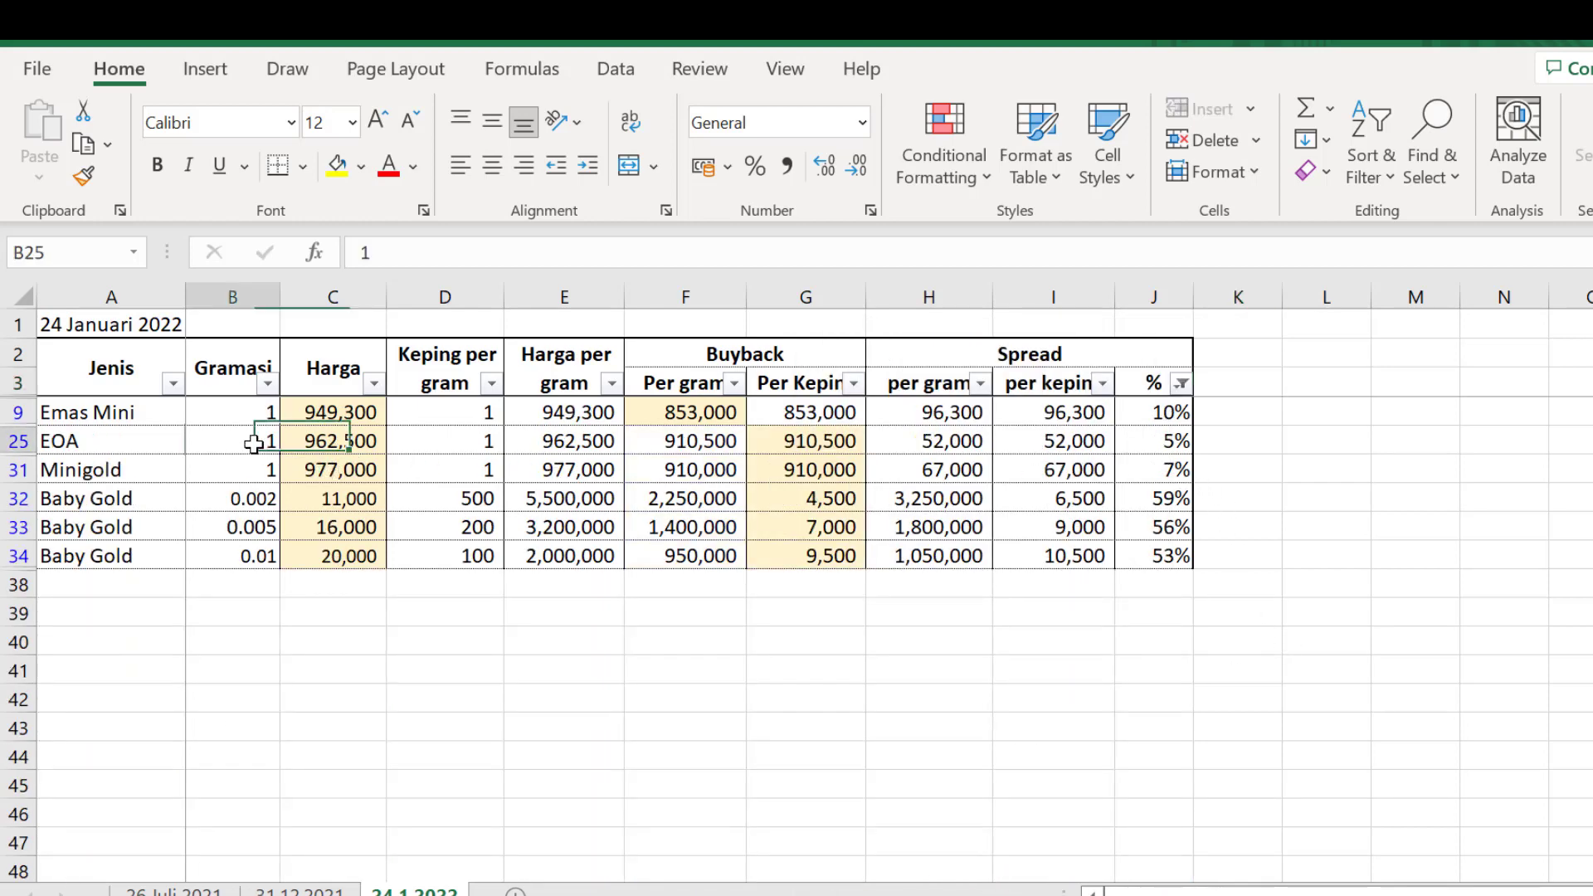
pyautogui.moveTo(241, 401); pyautogui.dragTo(242, 469)
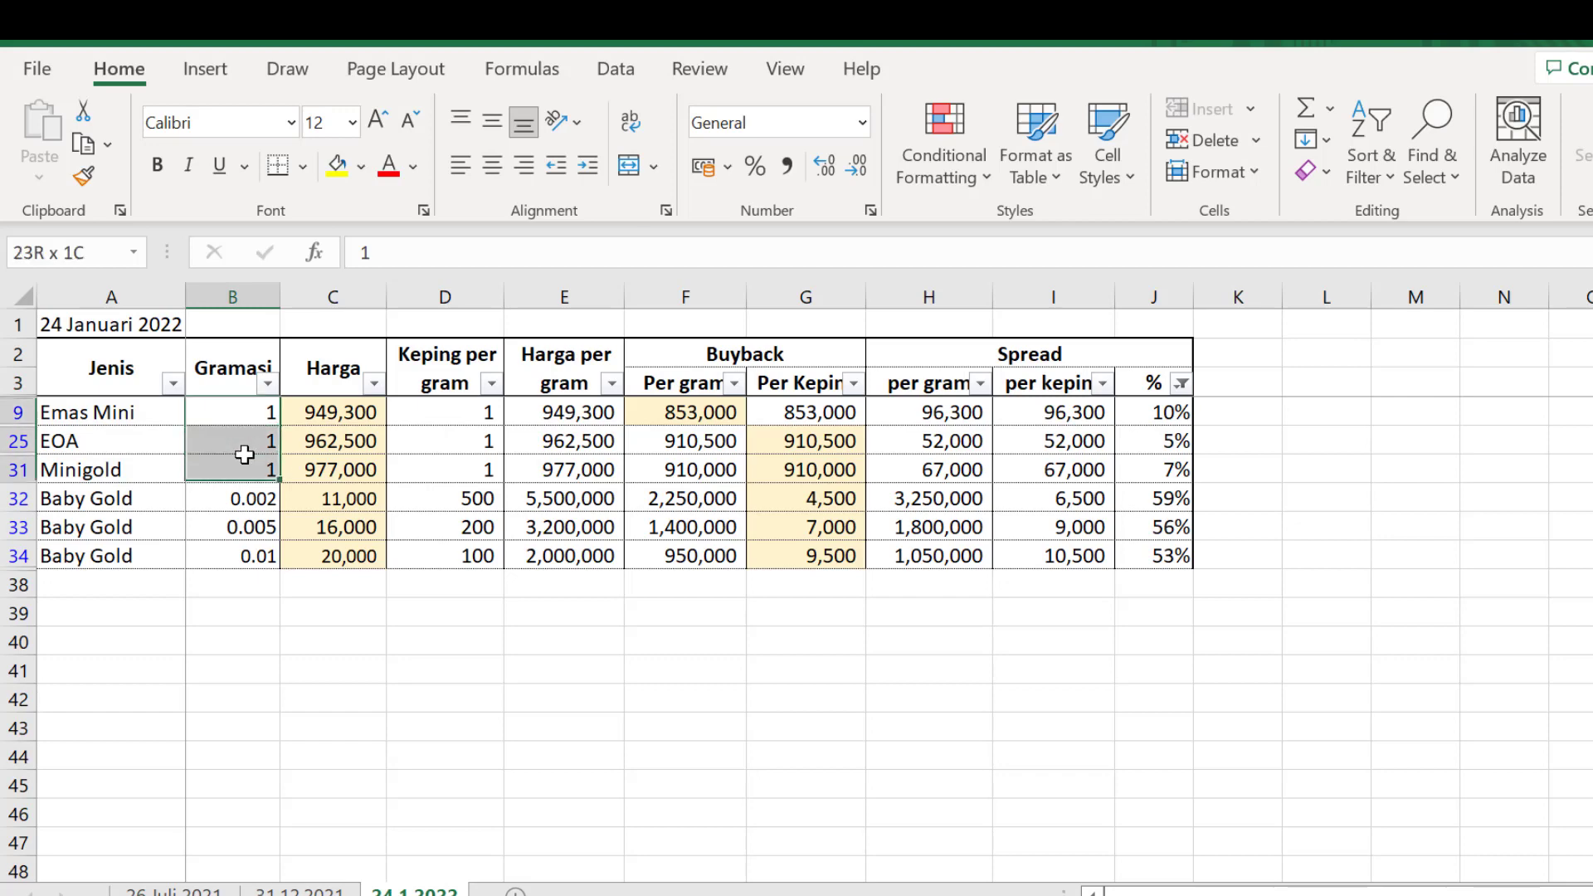
pyautogui.hotkey('ctrl', 'd')
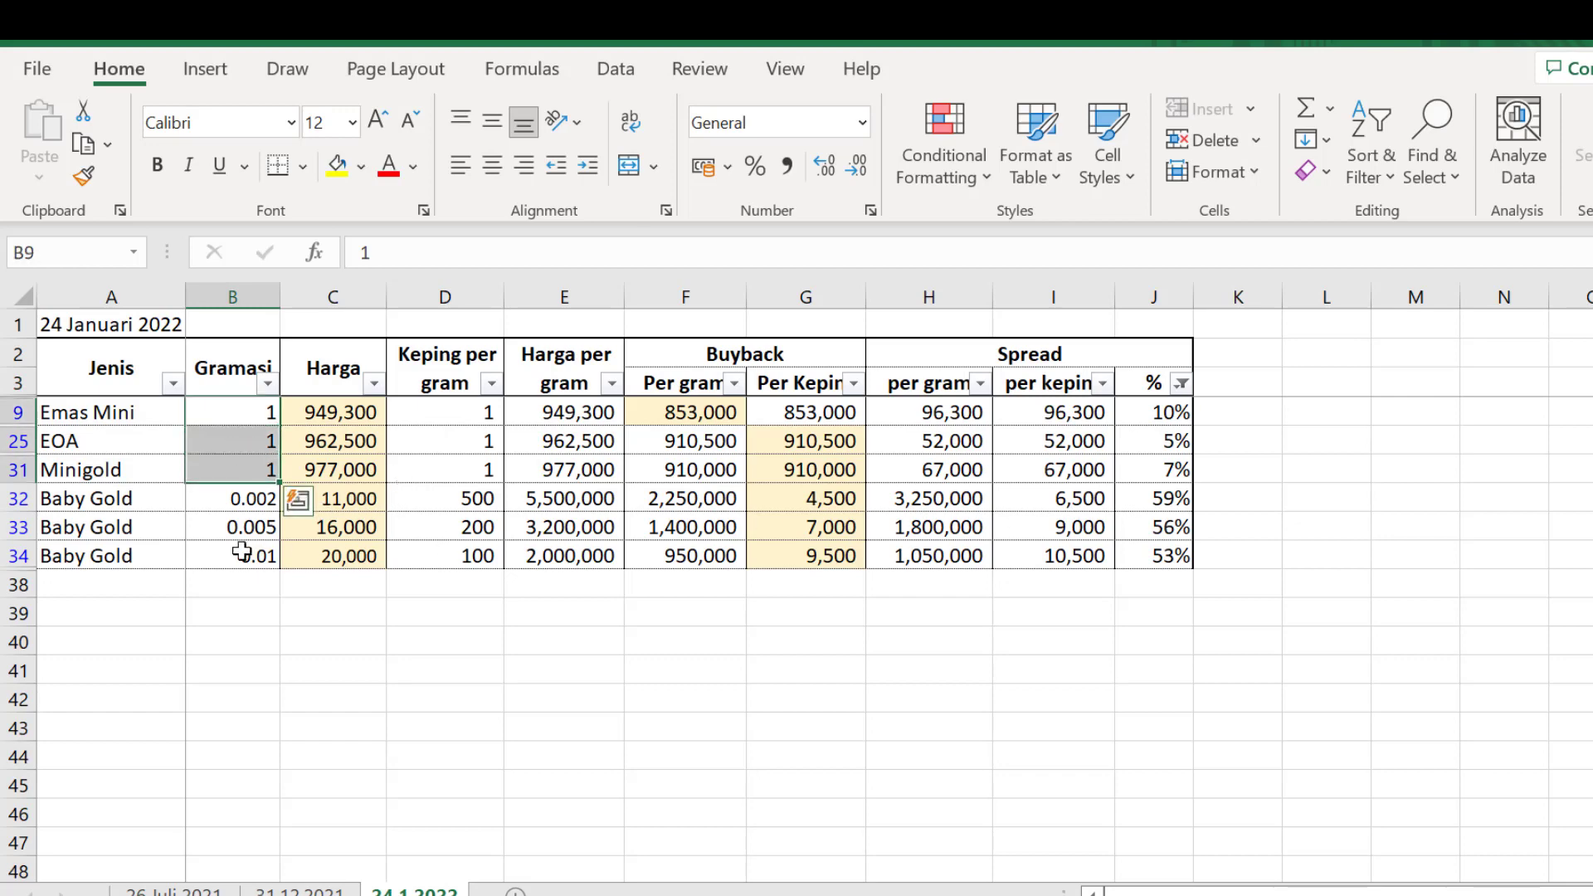
pyautogui.click(234, 505)
pyautogui.moveTo(233, 504); pyautogui.dragTo(235, 548)
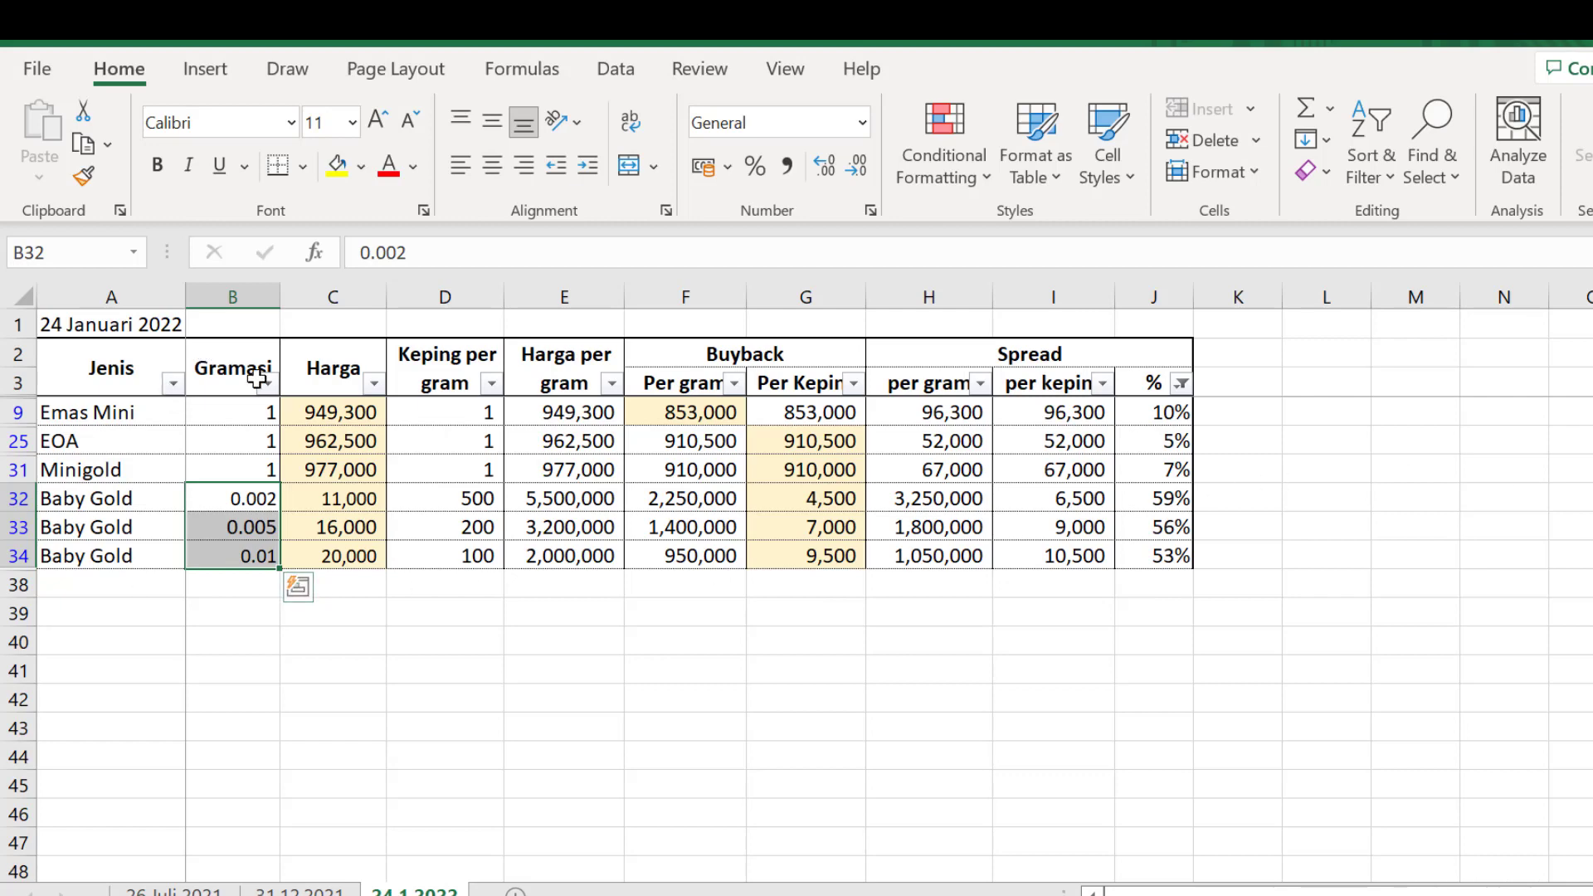
# Reset the spread % filter to show the products with all percentages
pyautogui.click(1181, 384)
pyautogui.click(916, 638)
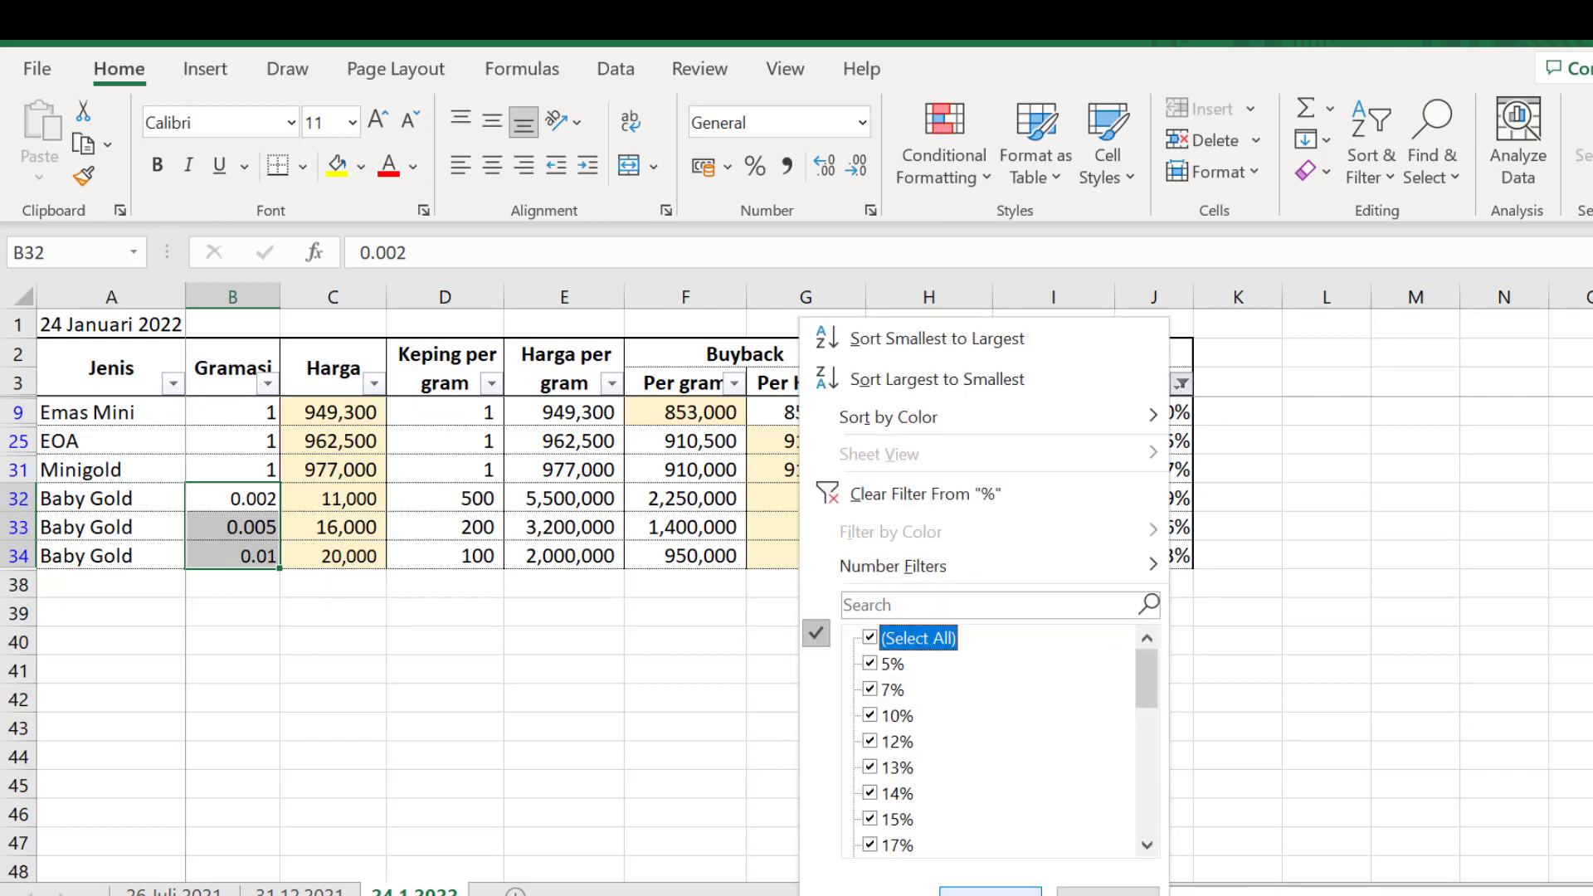
pyautogui.click(990, 892)
pyautogui.scroll(2, 905, 691)
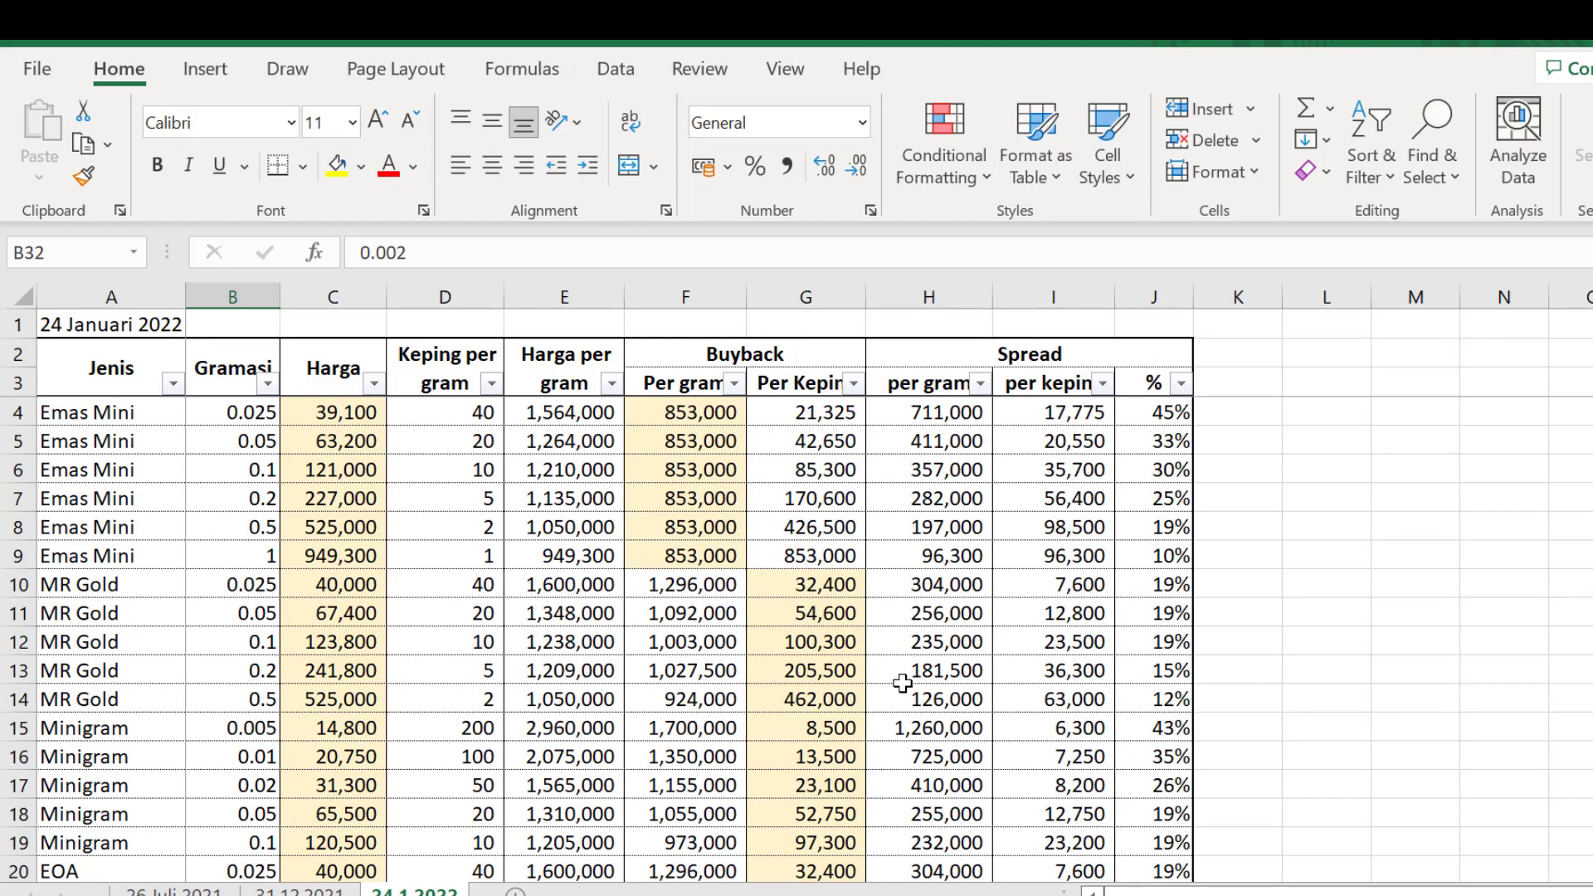
# Review the complete 24 Januari 2022 table from the Emas Mini rows through the Baby Gold rows
pyautogui.click(135, 401)
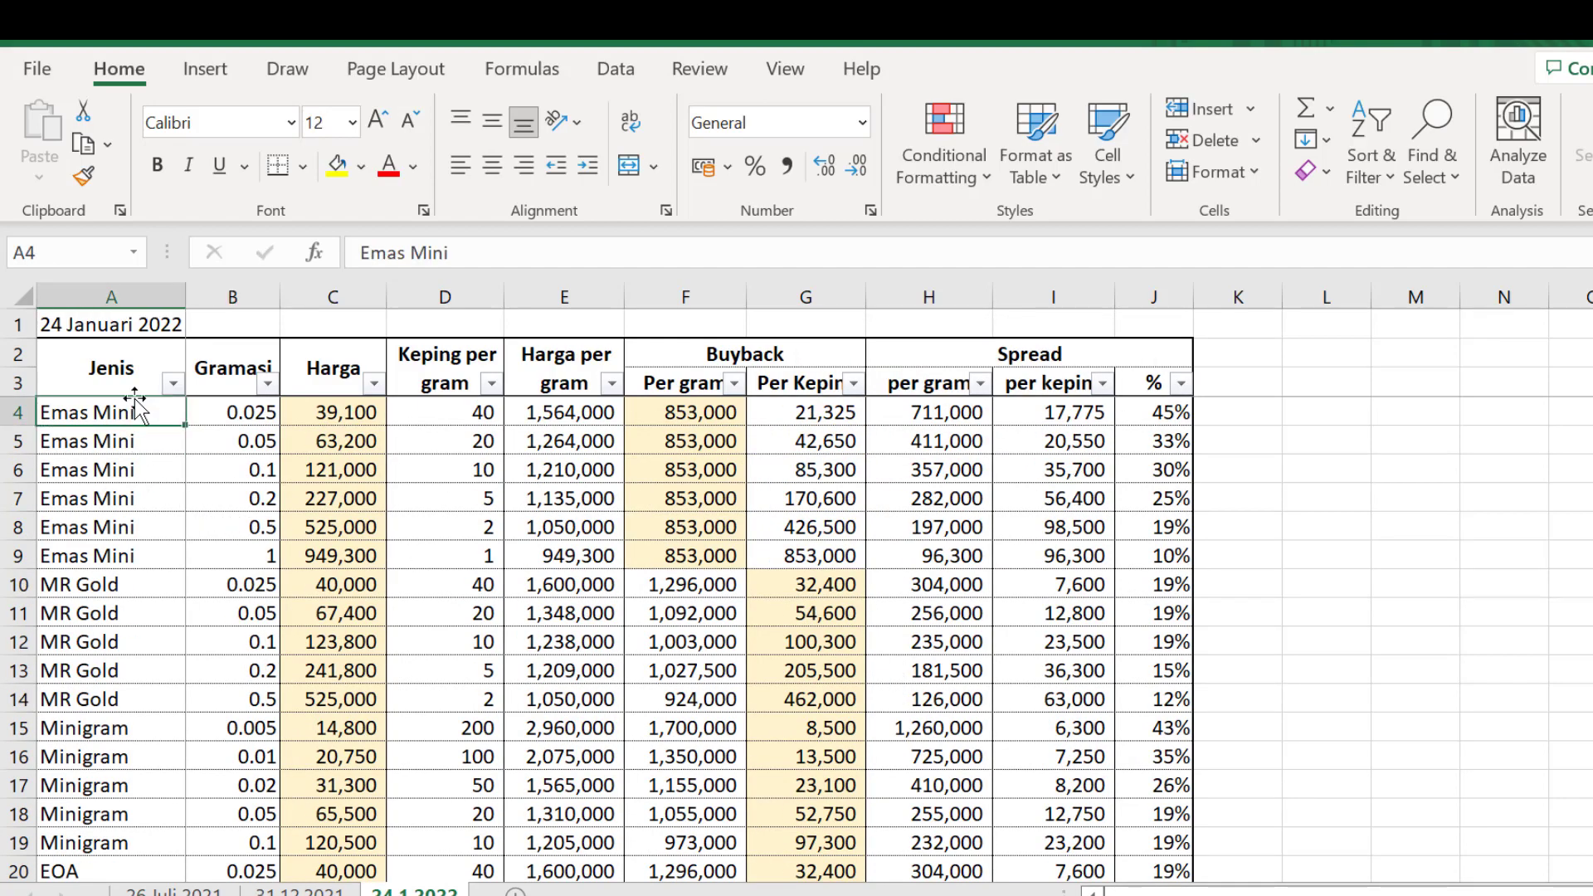
pyautogui.moveTo(125, 374); pyautogui.dragTo(1170, 839)
pyautogui.click(1260, 749)
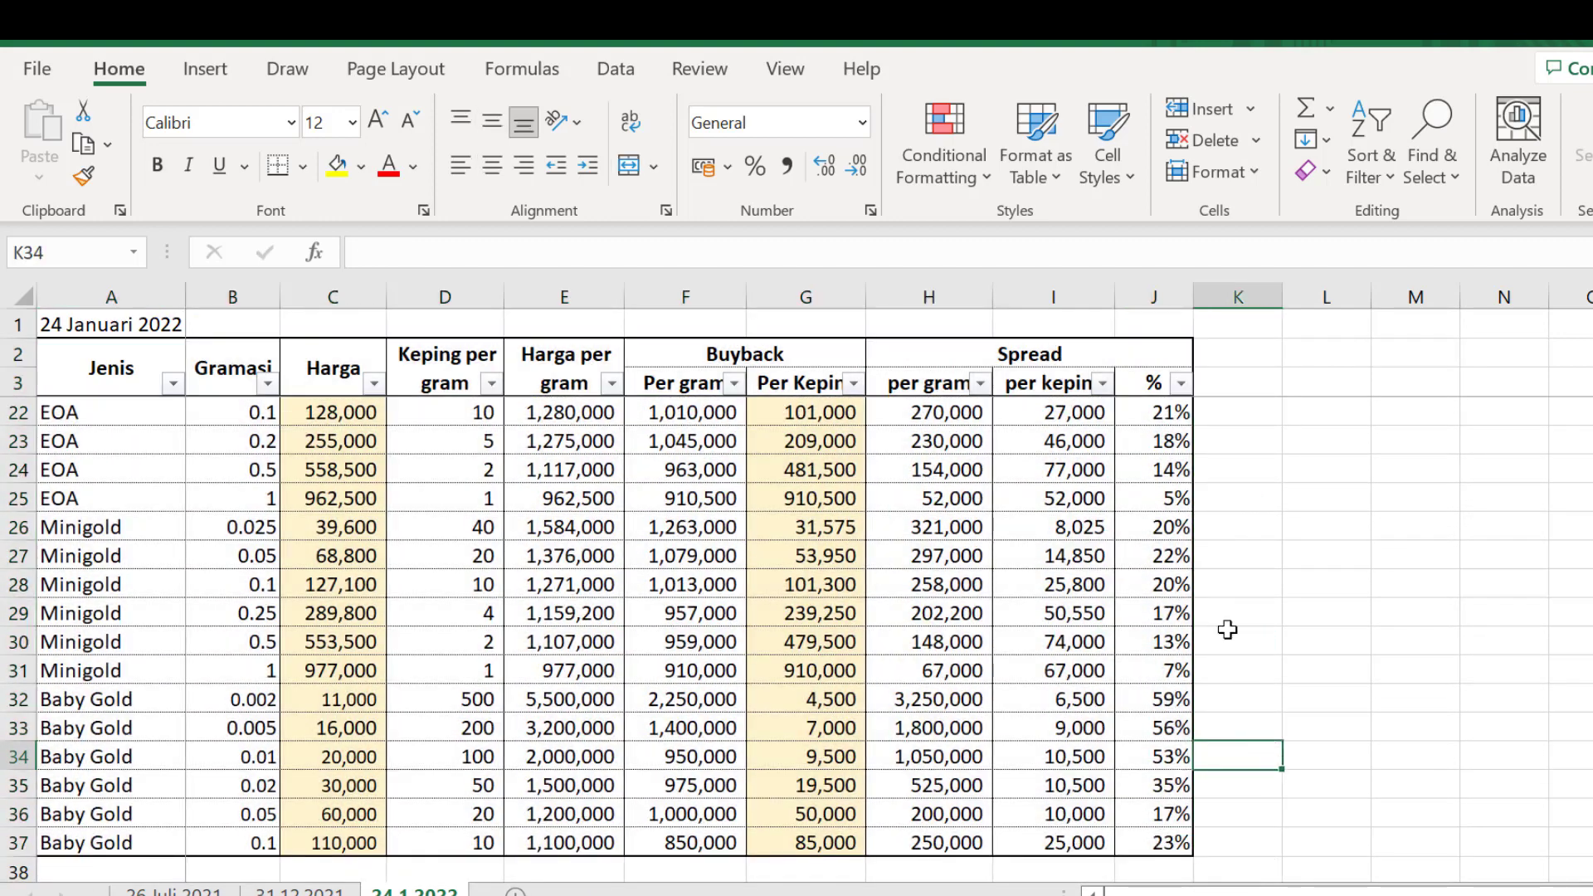
pyautogui.scroll(6, 1192, 547)
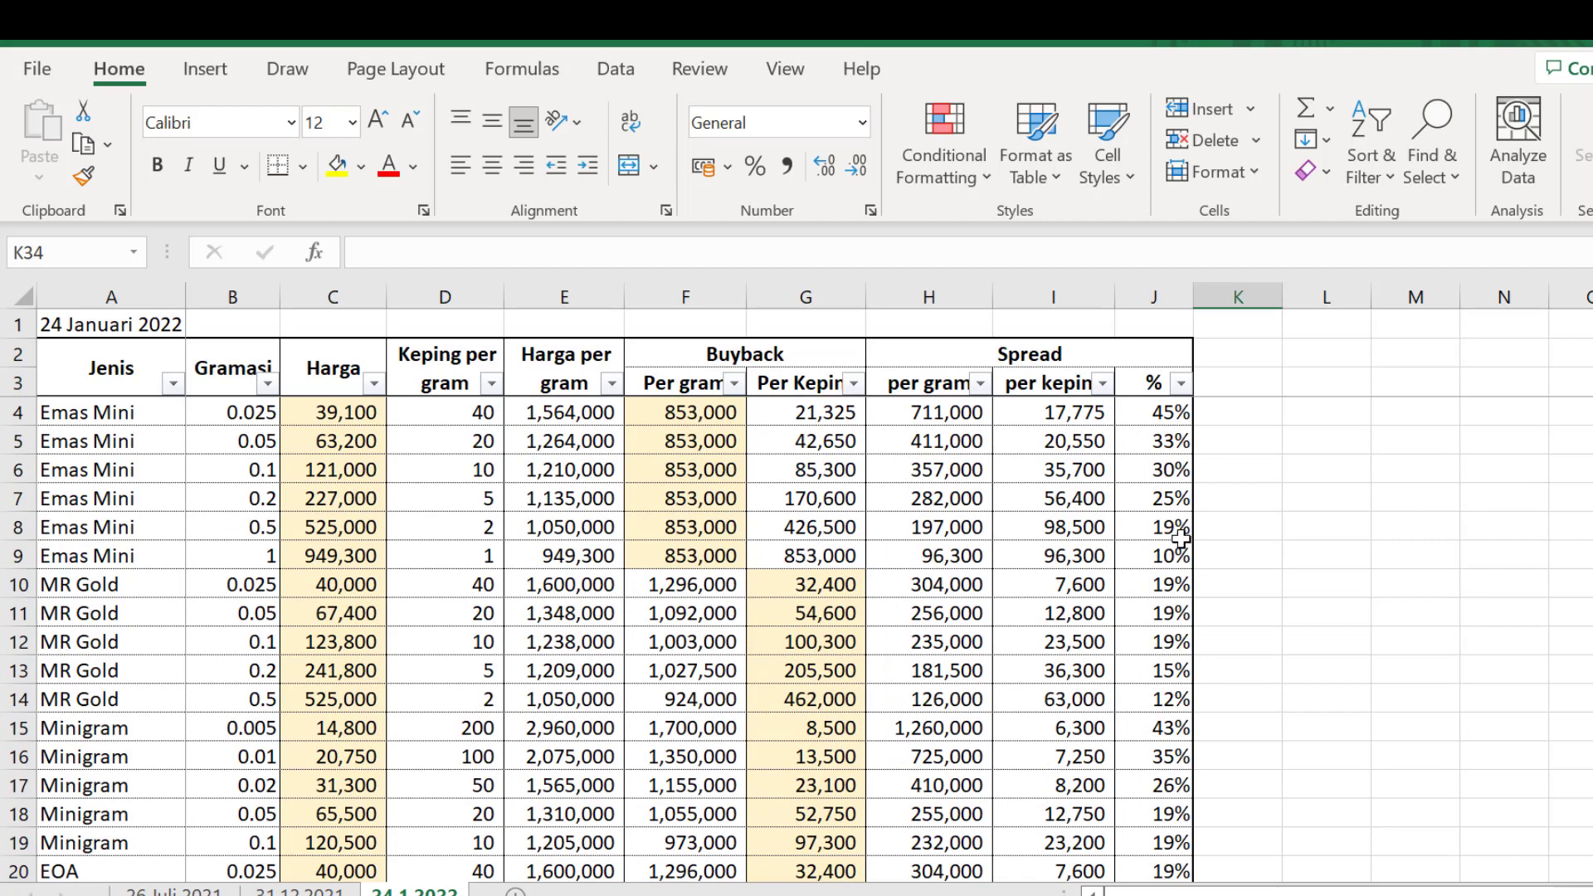